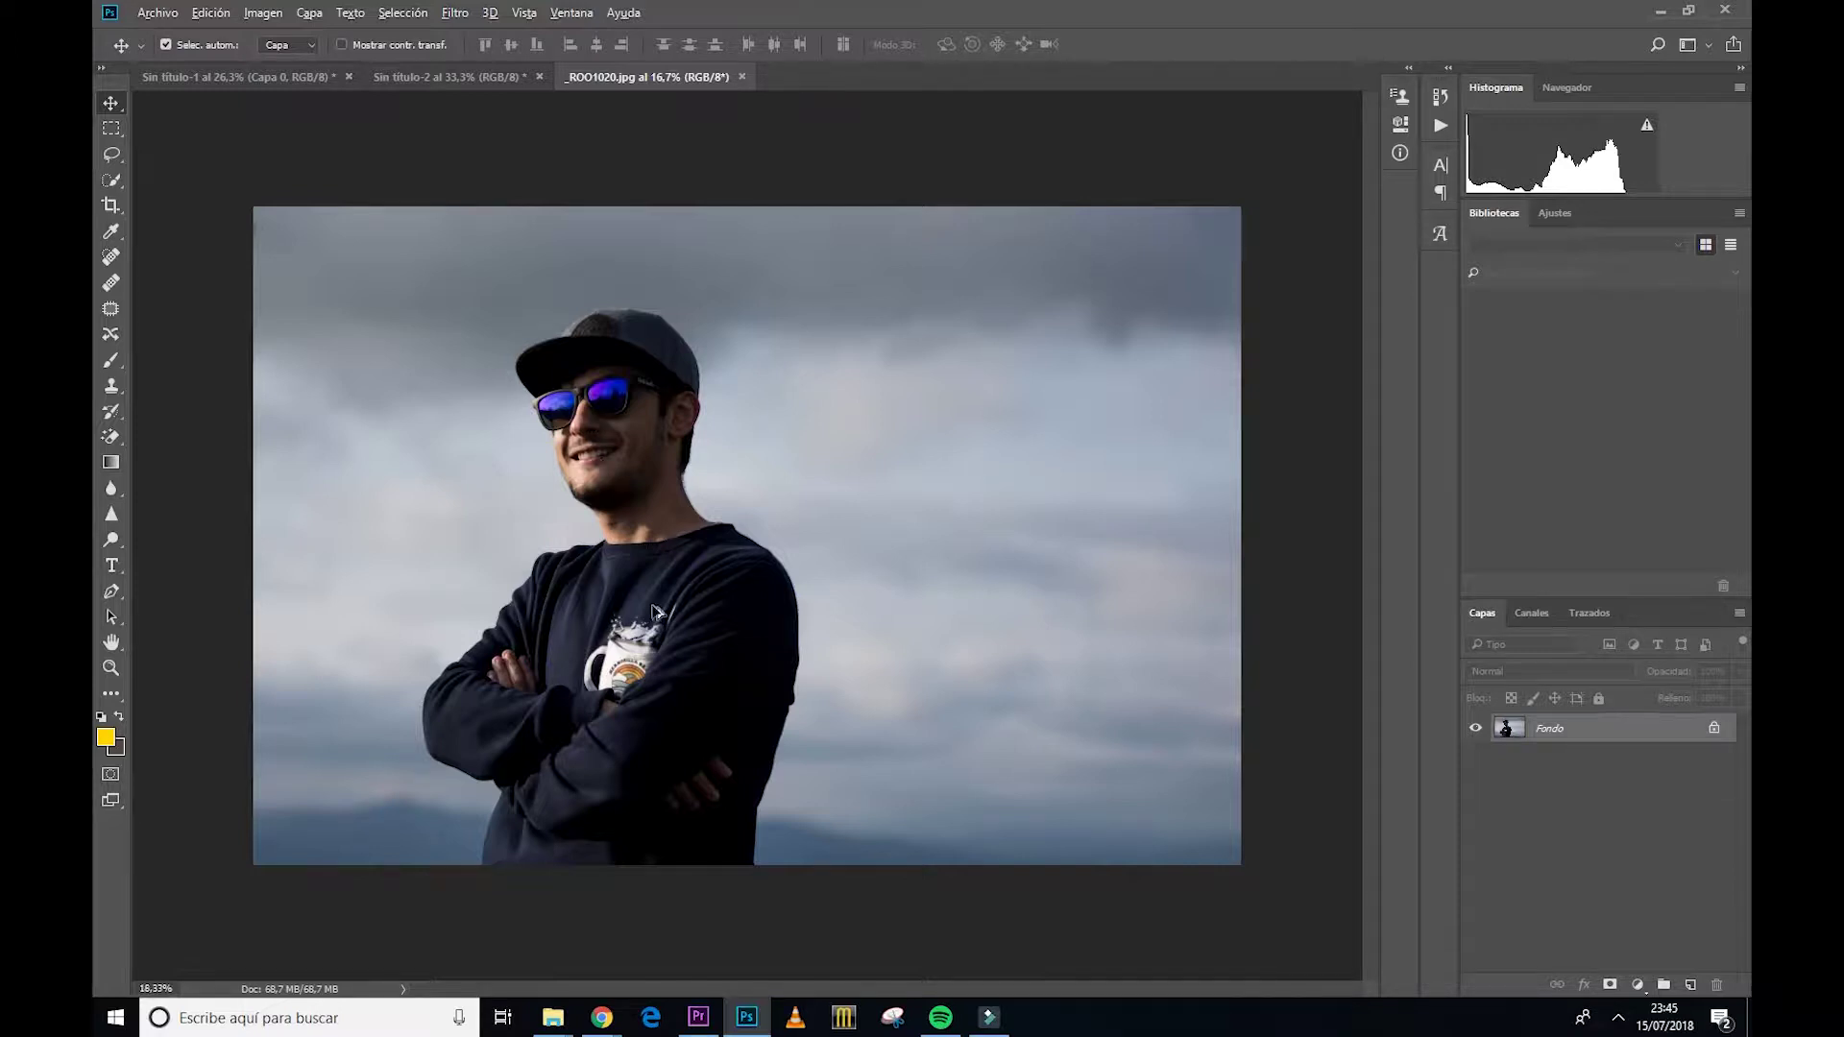
Step: Quick-select the man's cap, face, neck, sweater, crossed arm and mug
scroll(672, 595, "up", 3)
scroll(584, 540, "down", 3)
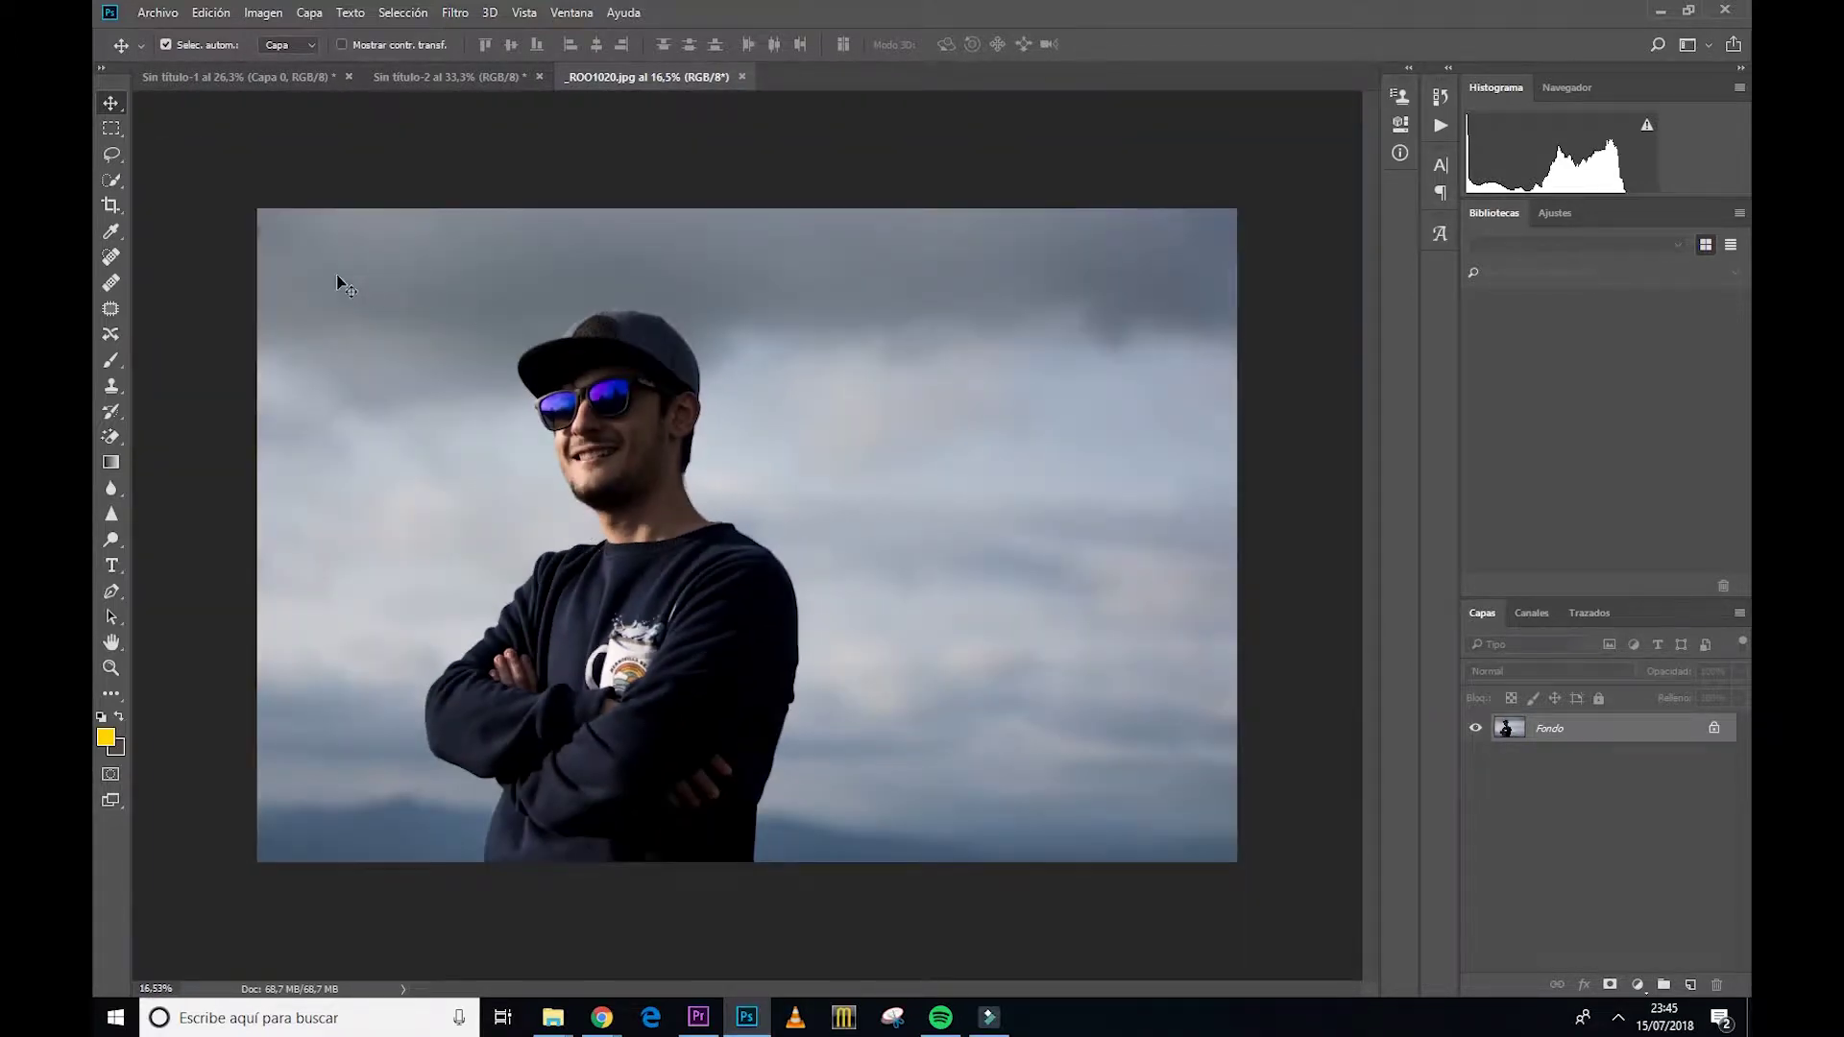
left_click(111, 180)
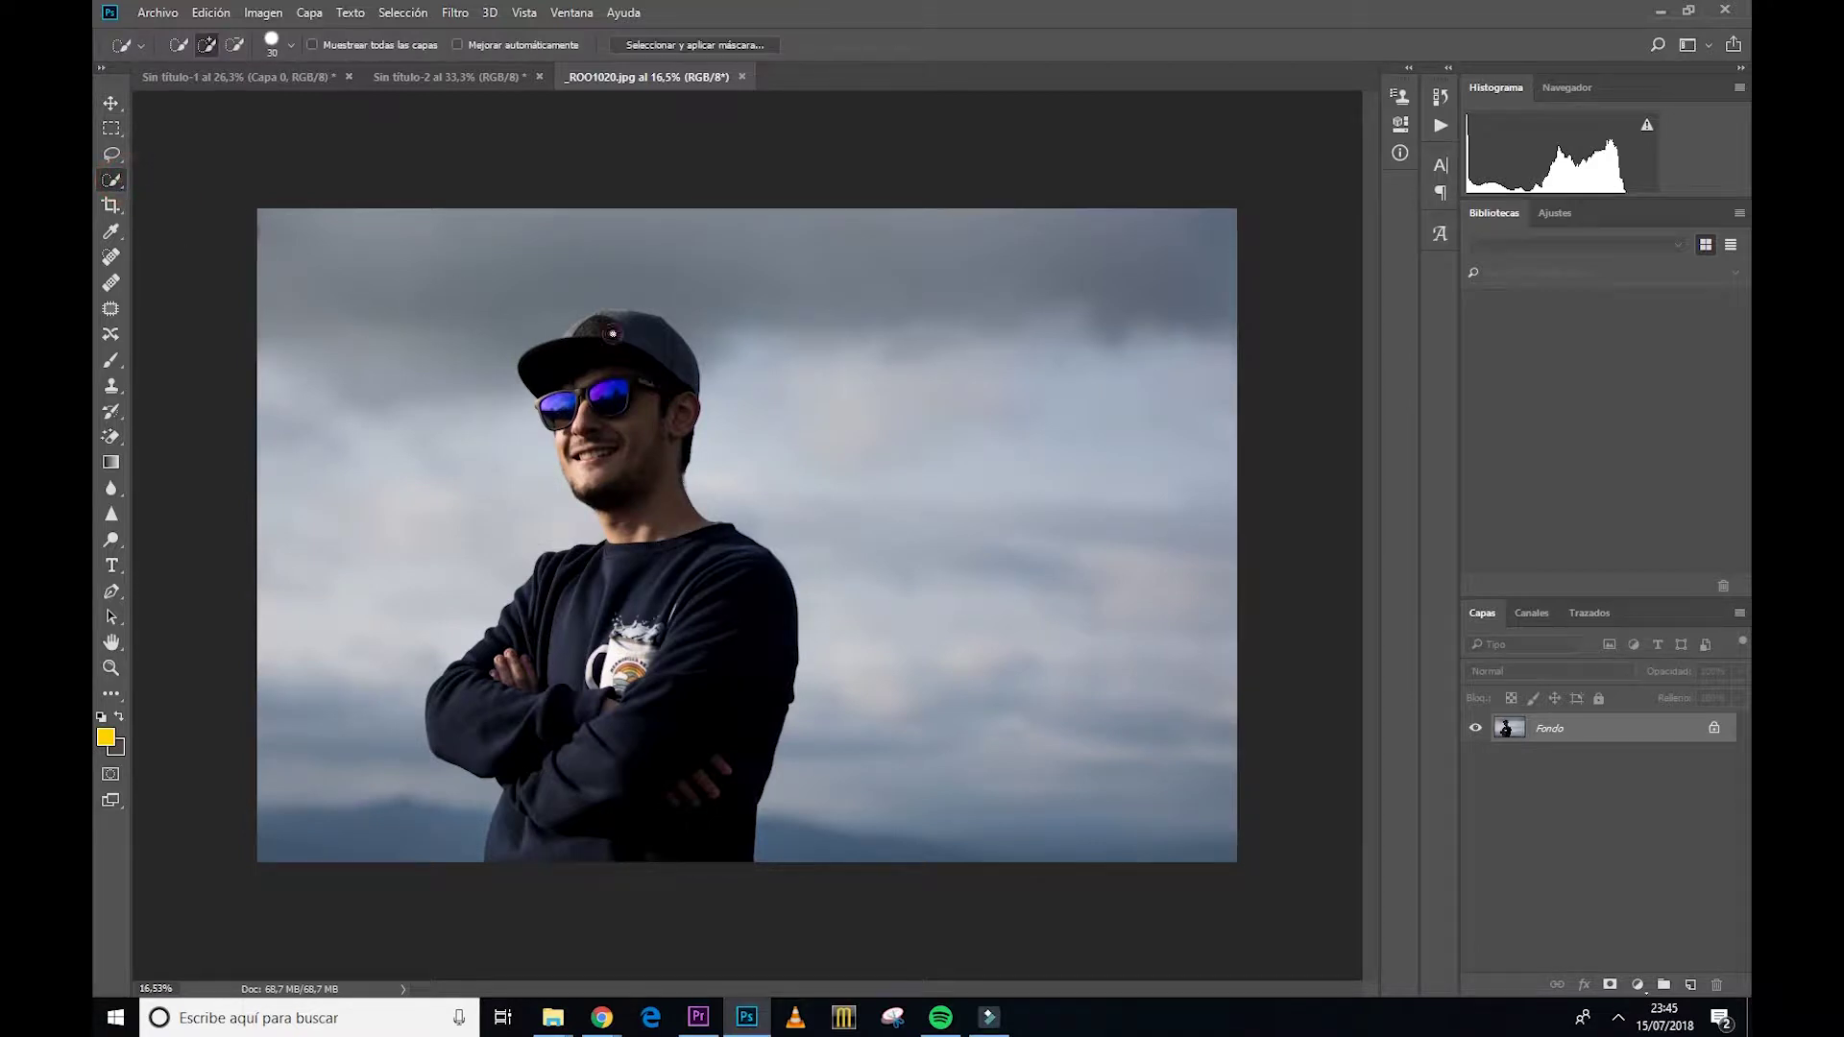
left_click_drag(612, 333, 610, 411)
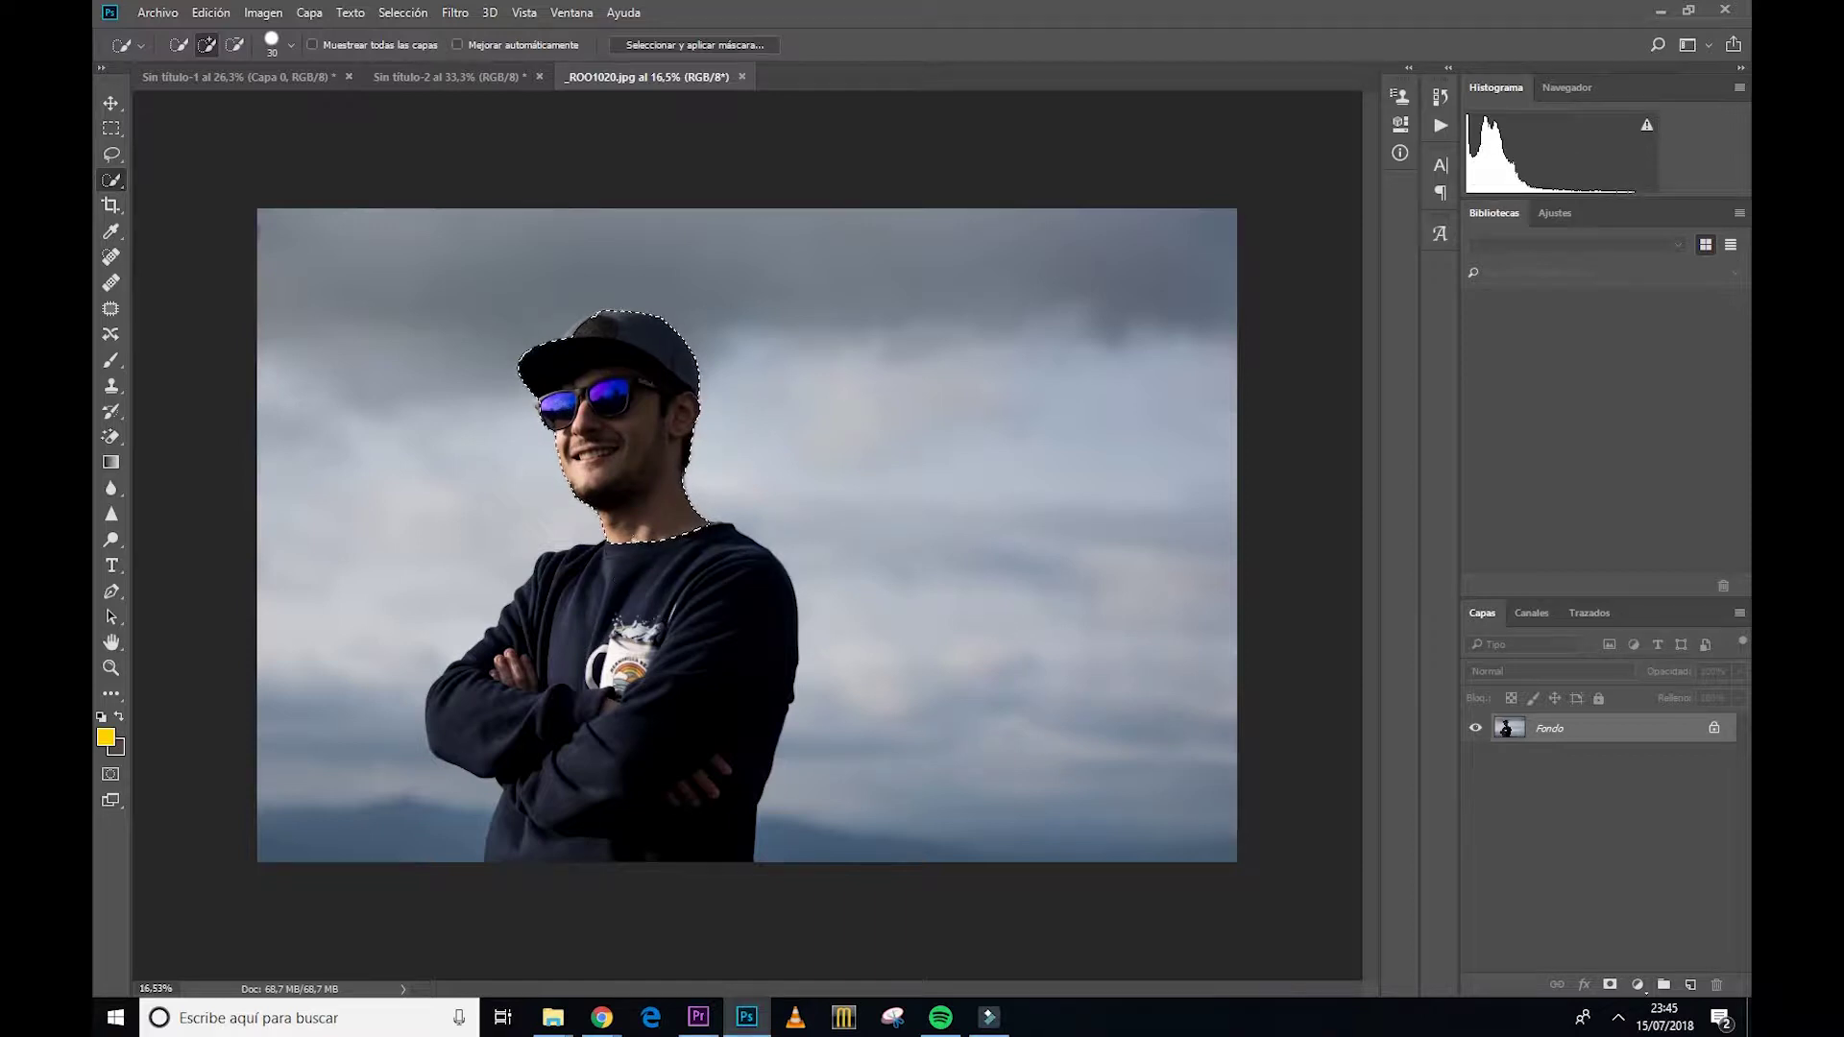
left_click_drag(624, 518, 627, 584)
mouse_move(593, 661)
left_mouse_down()
mouse_move(561, 718)
mouse_move(624, 841)
left_mouse_up()
left_click_drag(652, 608, 625, 610)
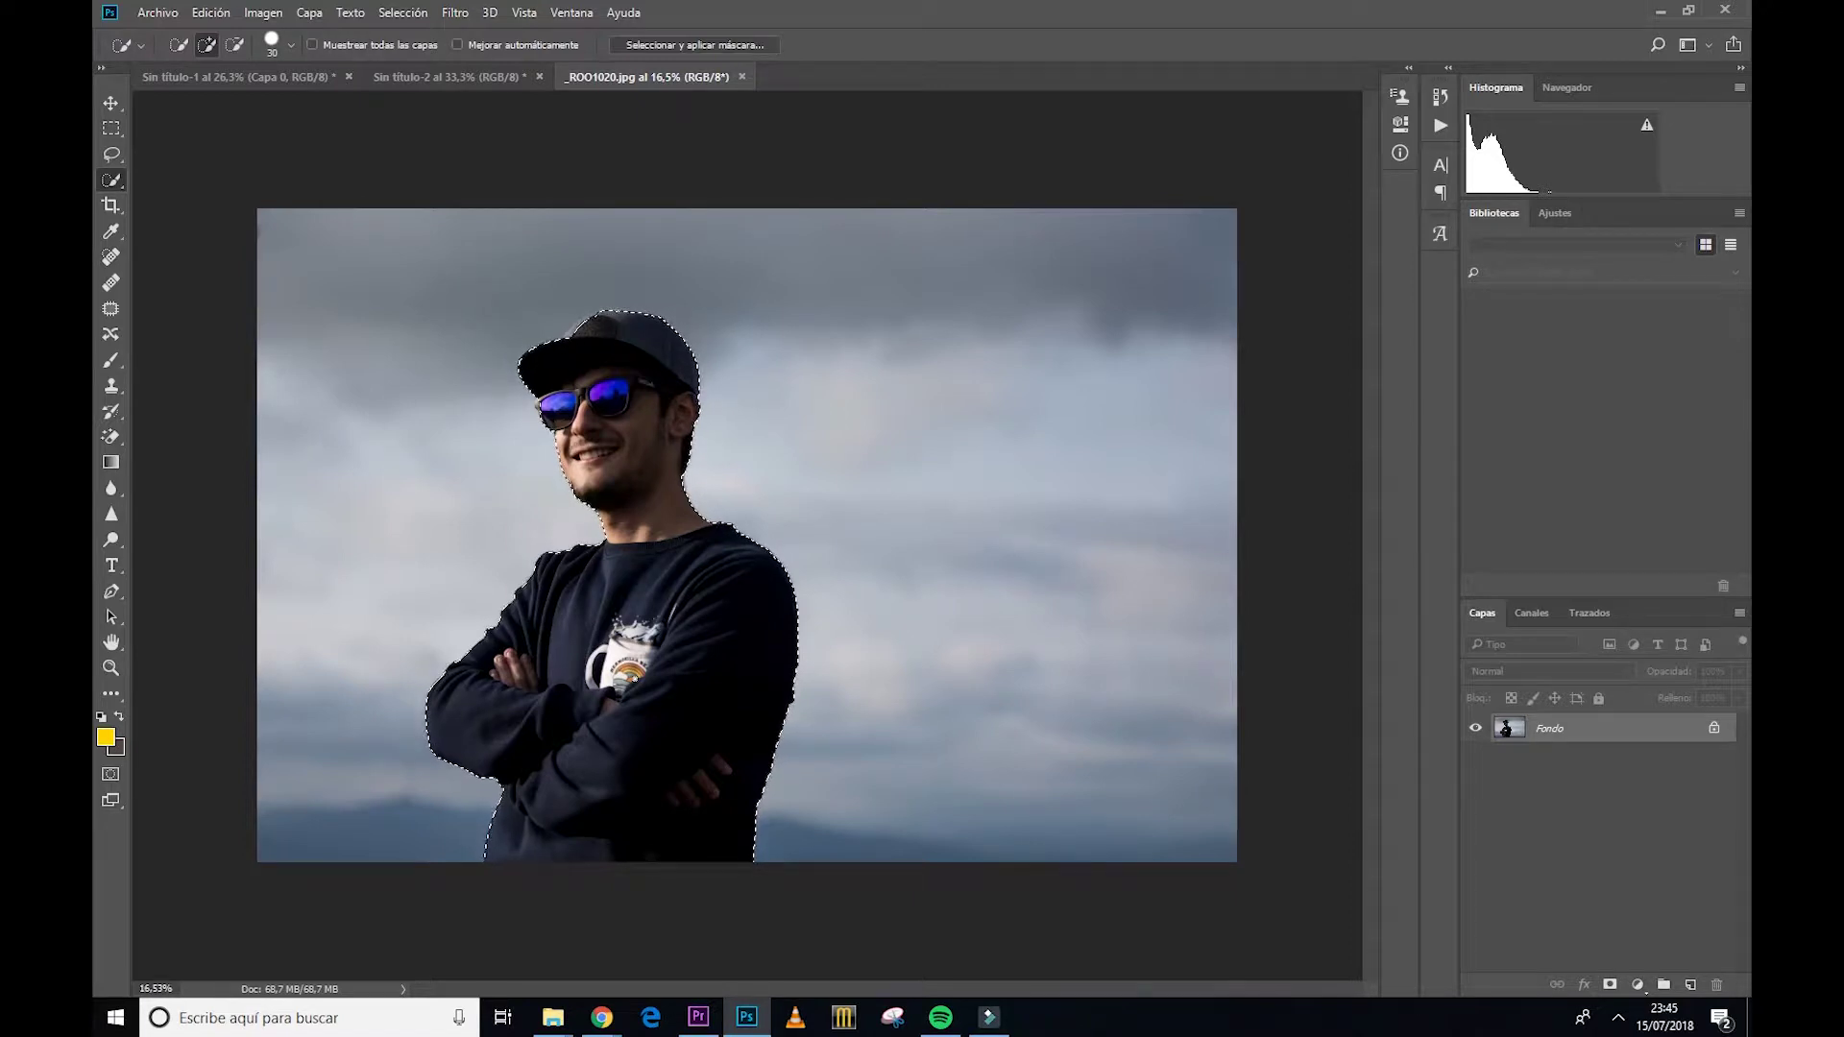
double_click(1632, 728)
Step: Convert the background to Capa 0, copy the man to Capa 1, and shift it right
left_click(1152, 326)
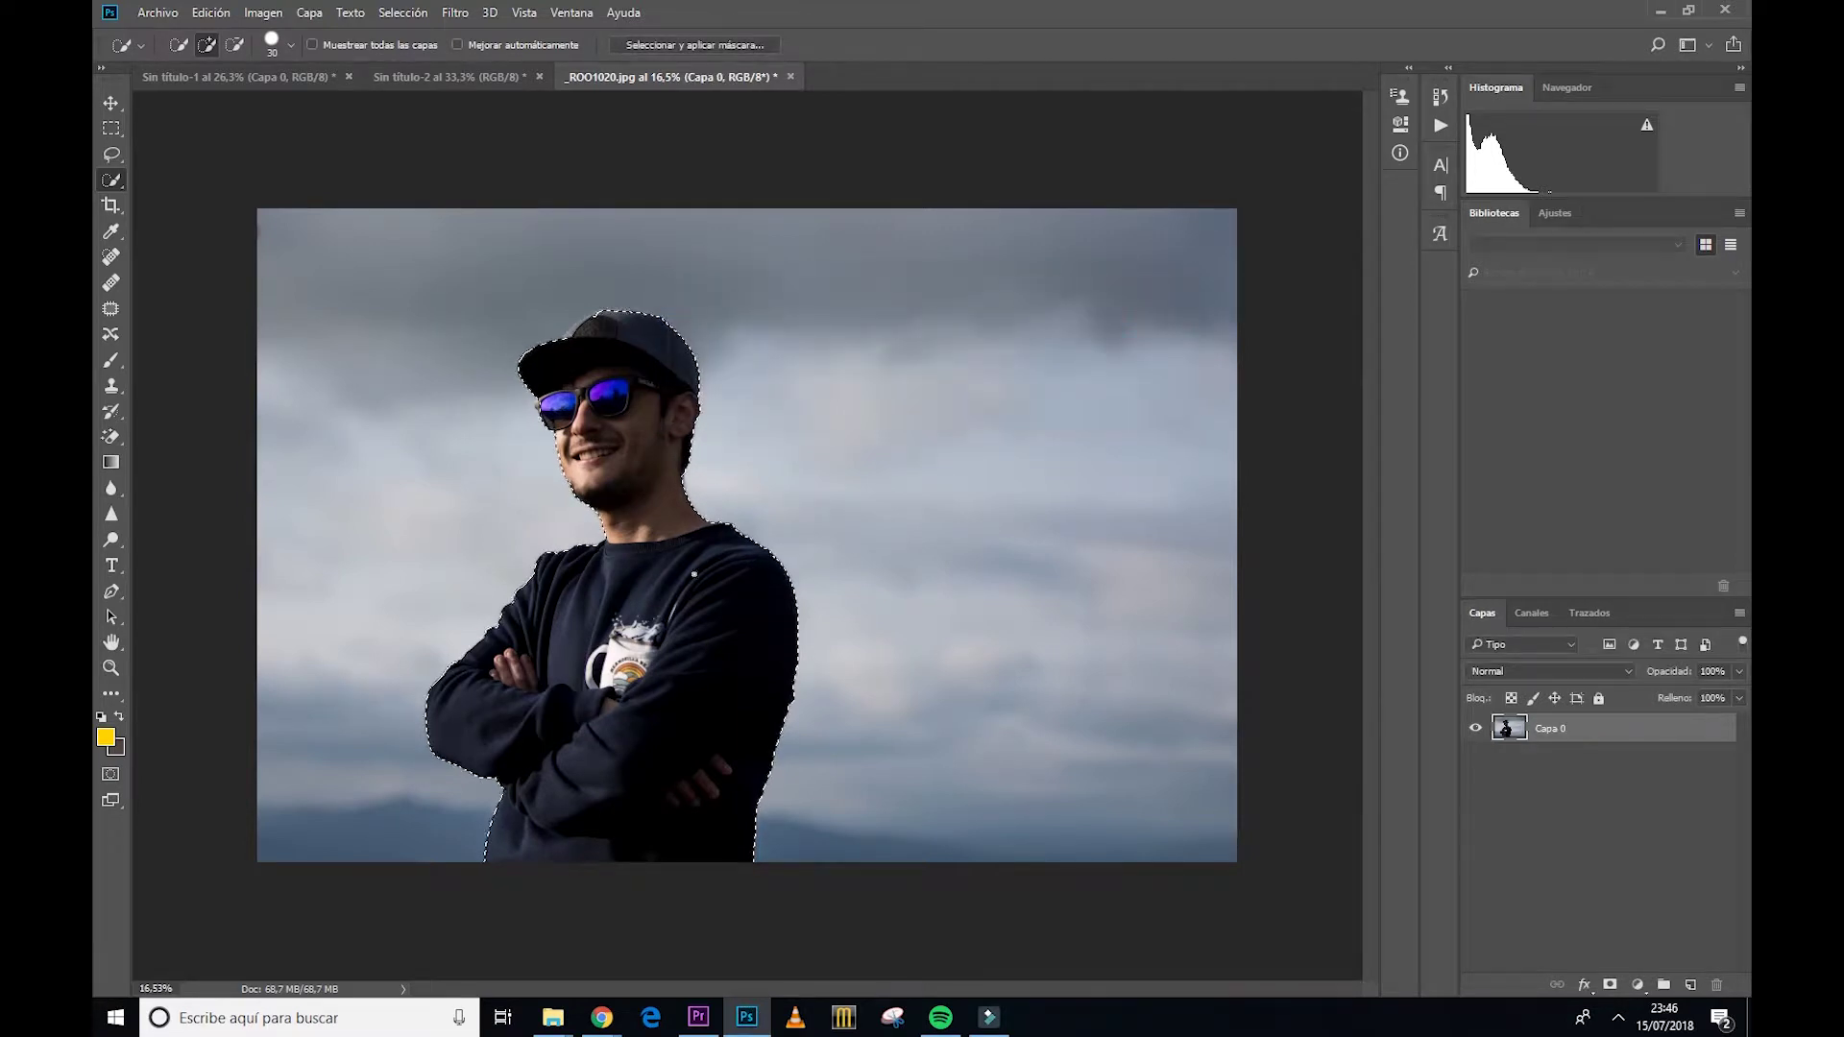
key("ctrl+j")
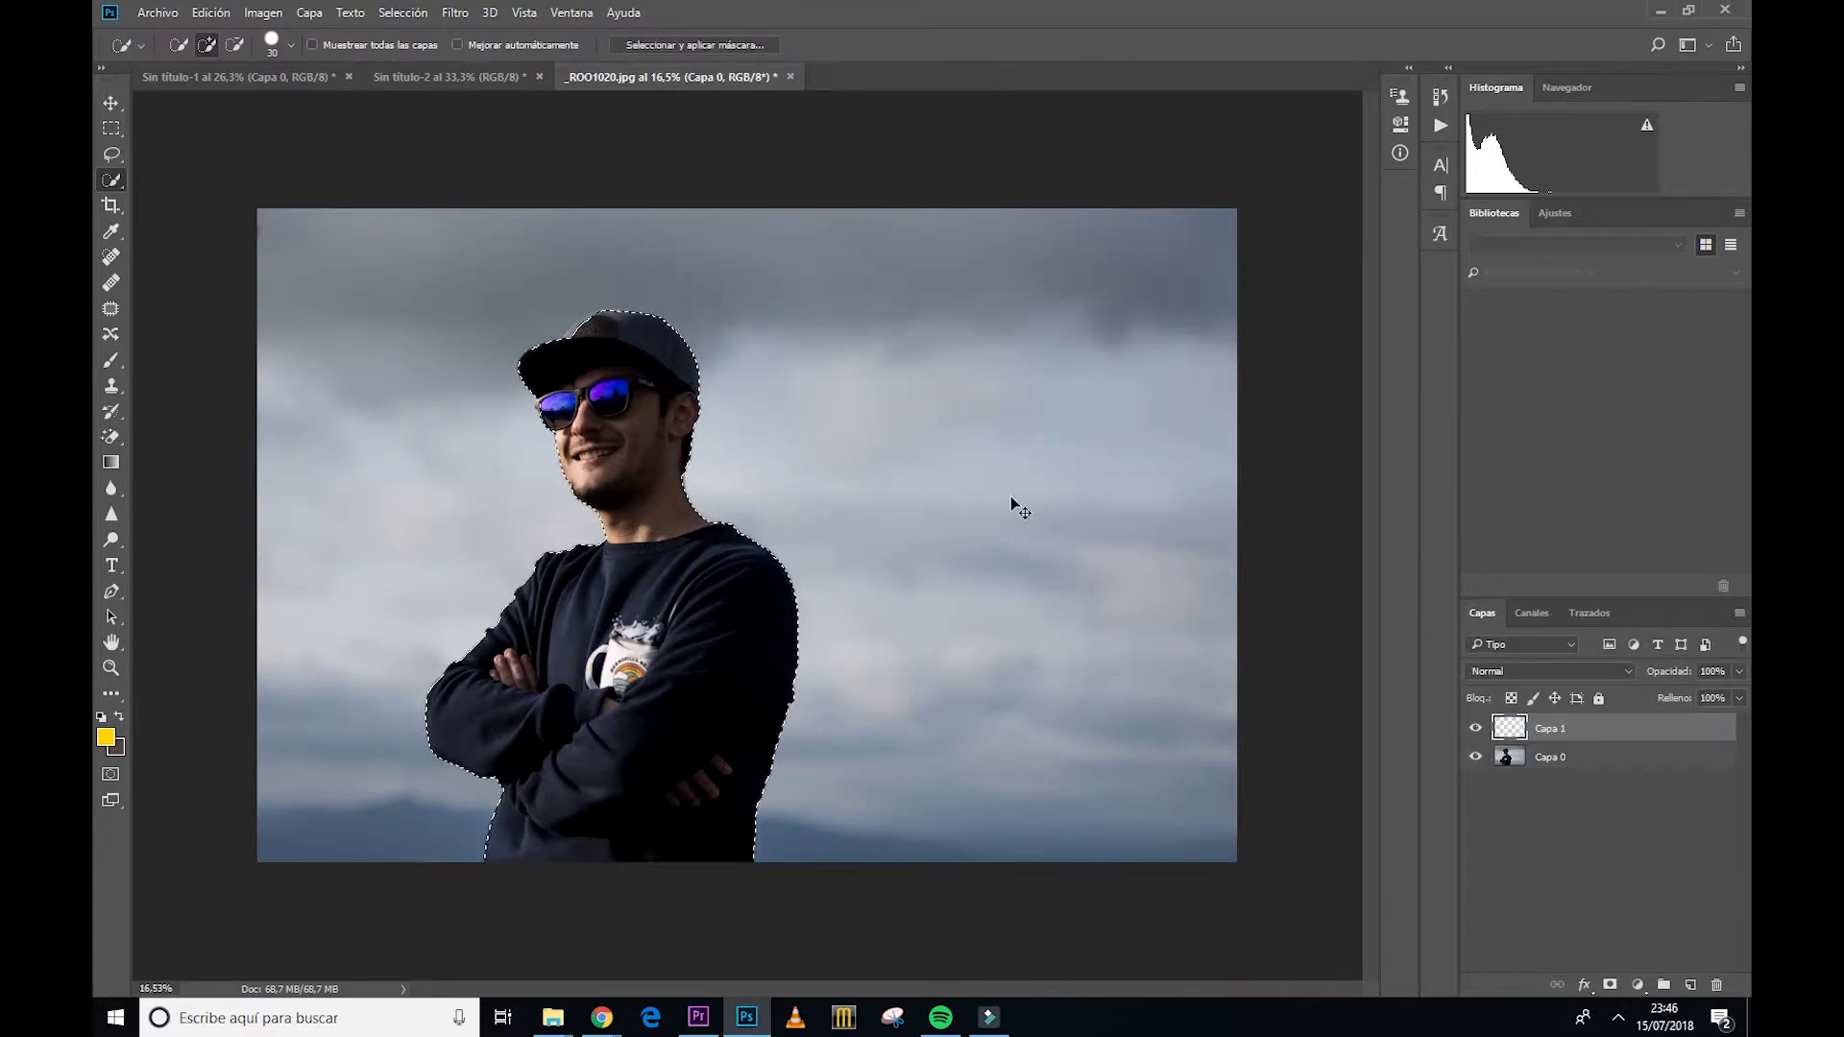
left_click(112, 102)
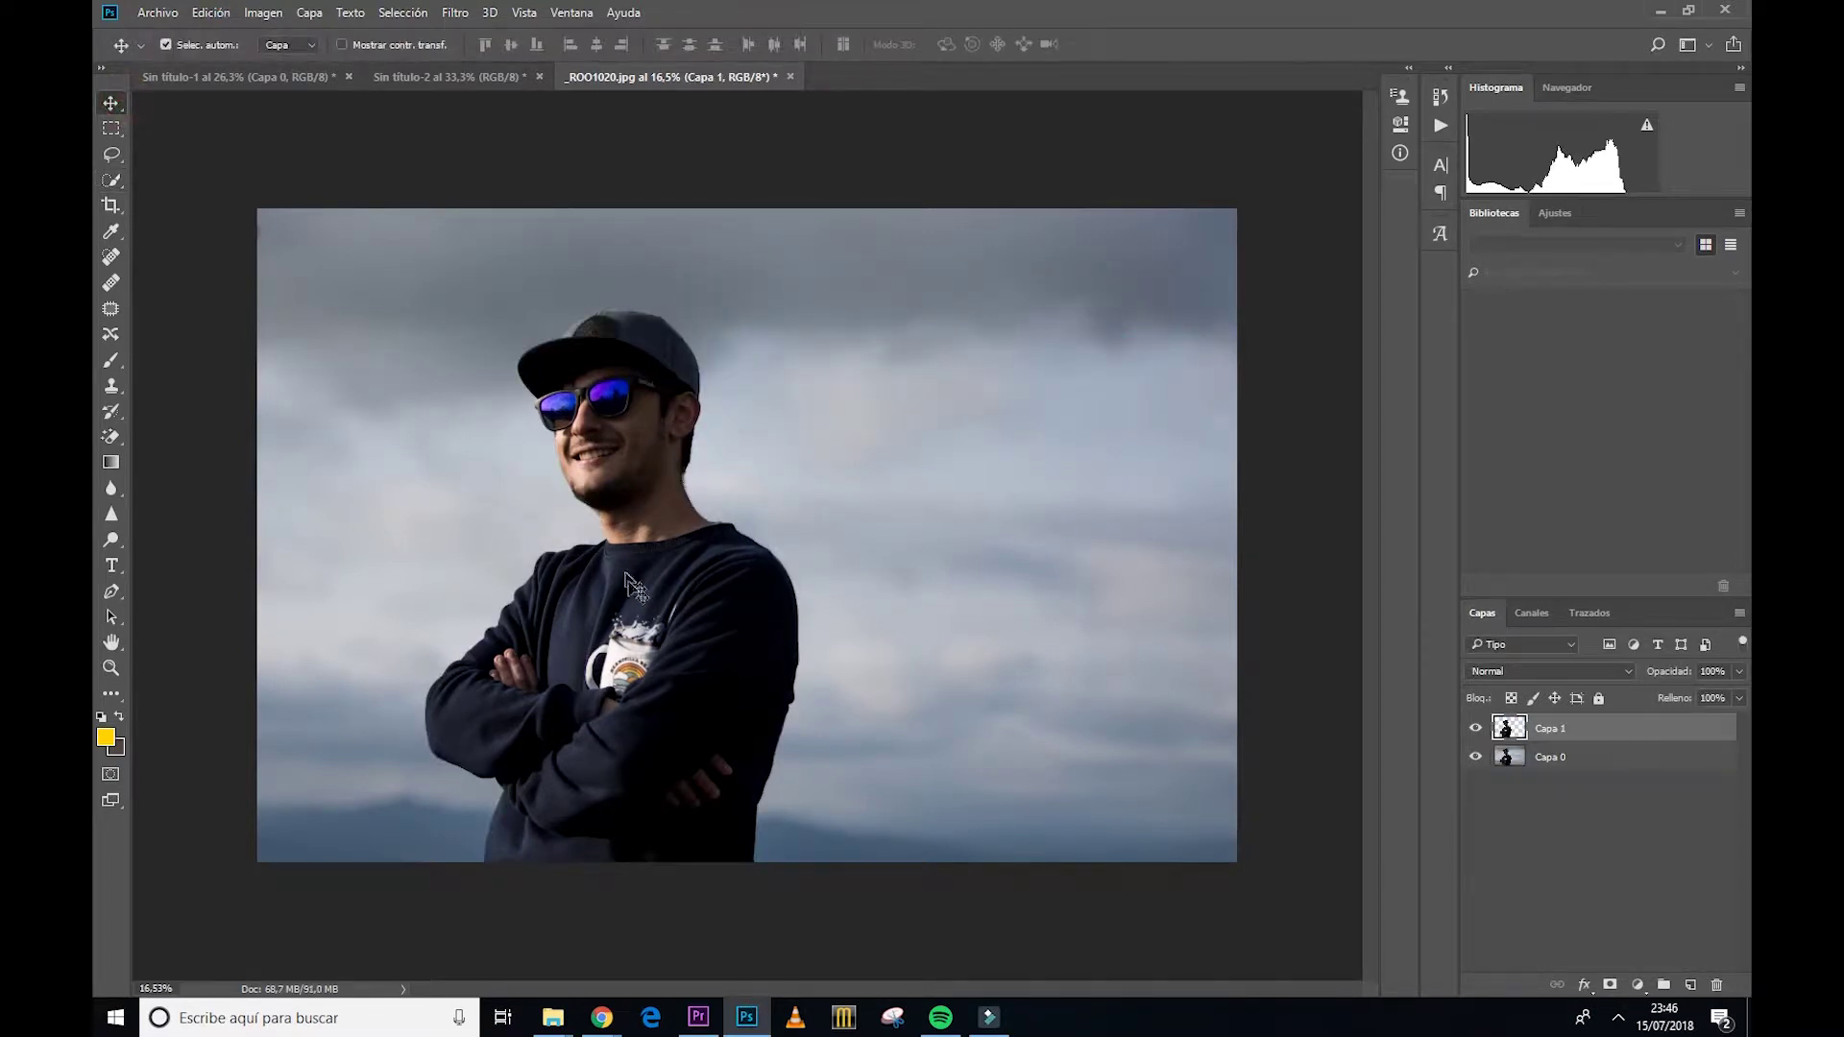
left_click_drag(654, 617, 889, 624)
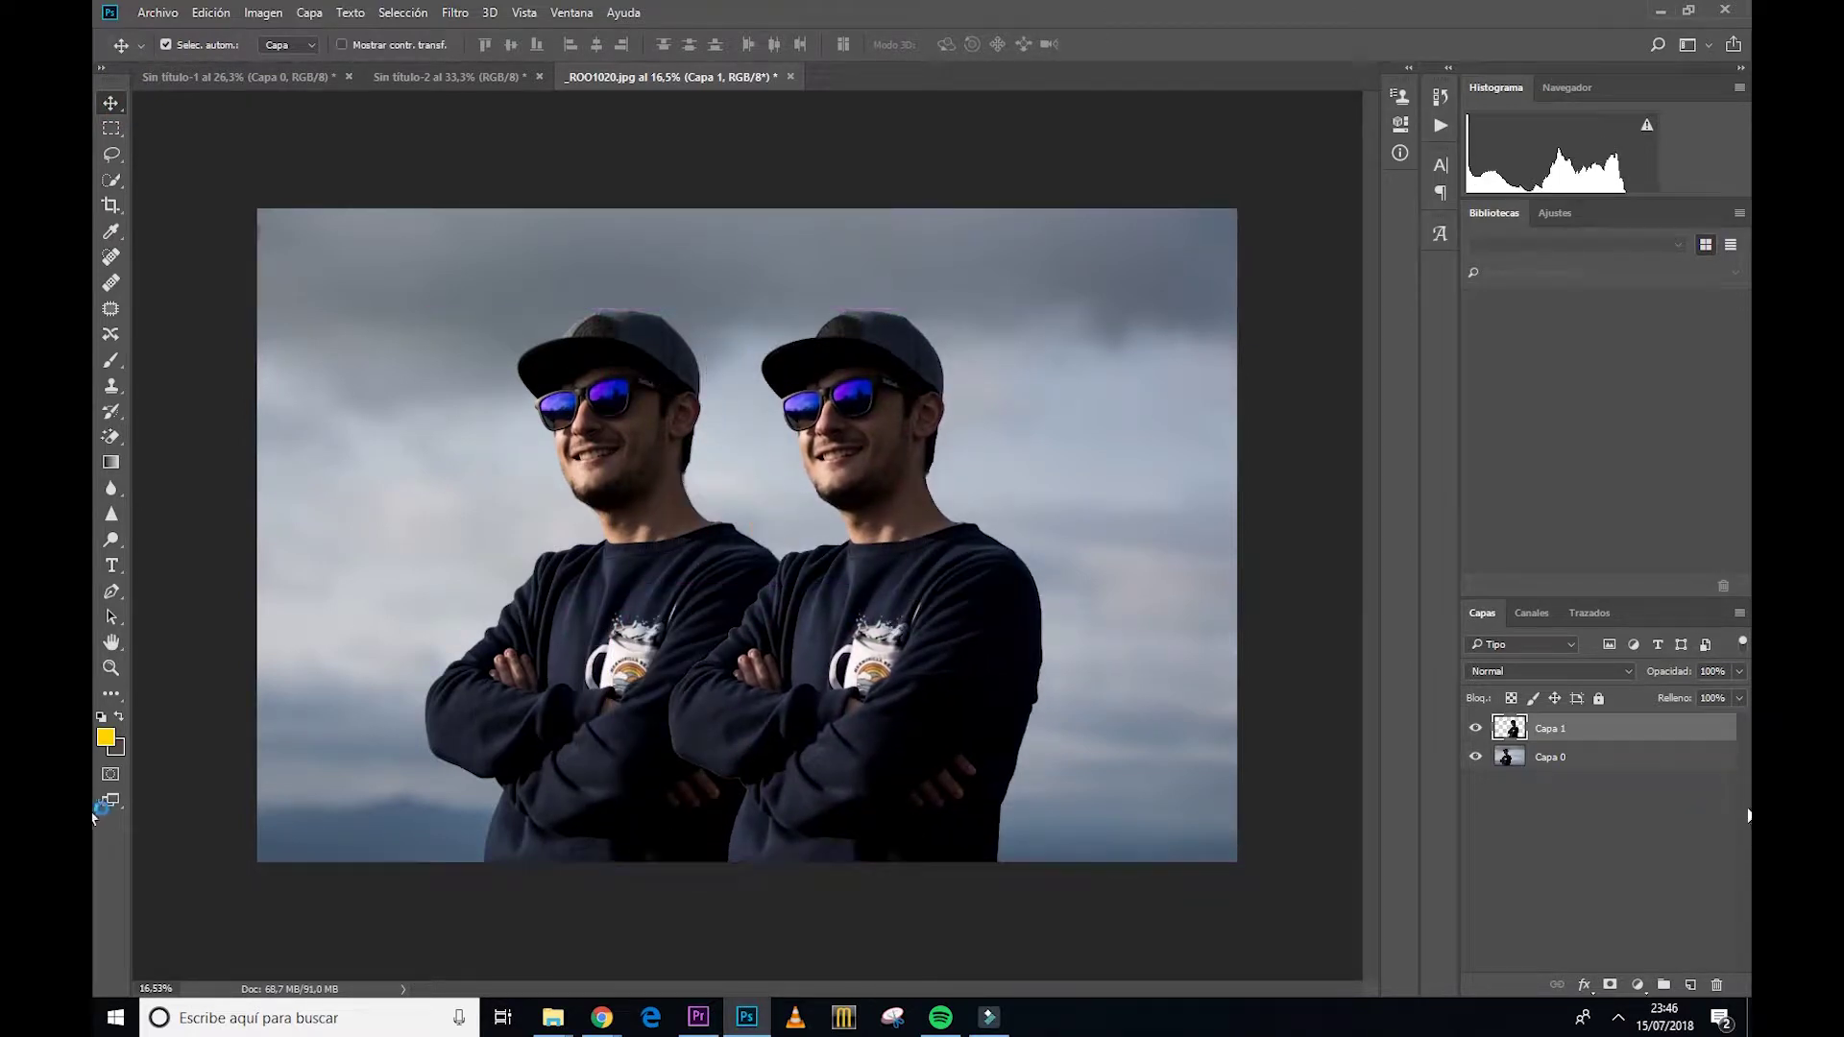
Step: Lock Capa 1's transparent pixels and make Capa 0 the active layer
left_click(1510, 698)
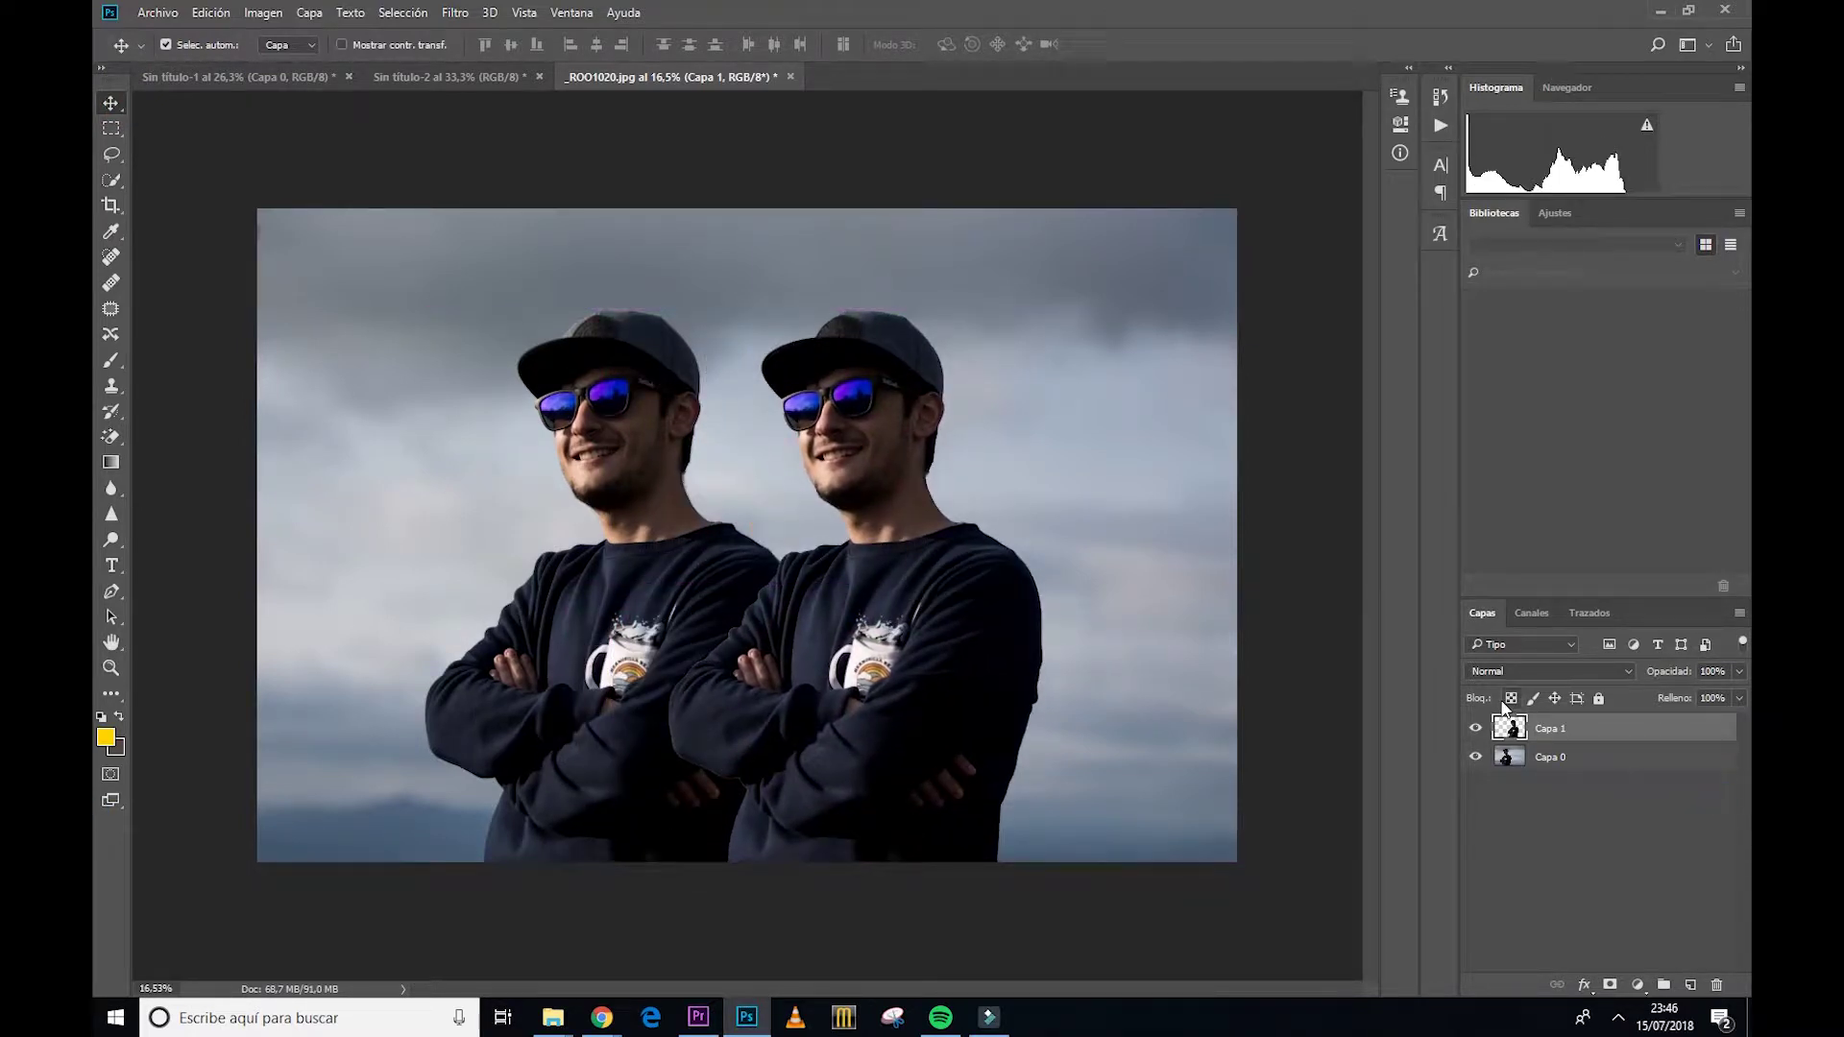
left_click(1625, 759)
right_click(1662, 763)
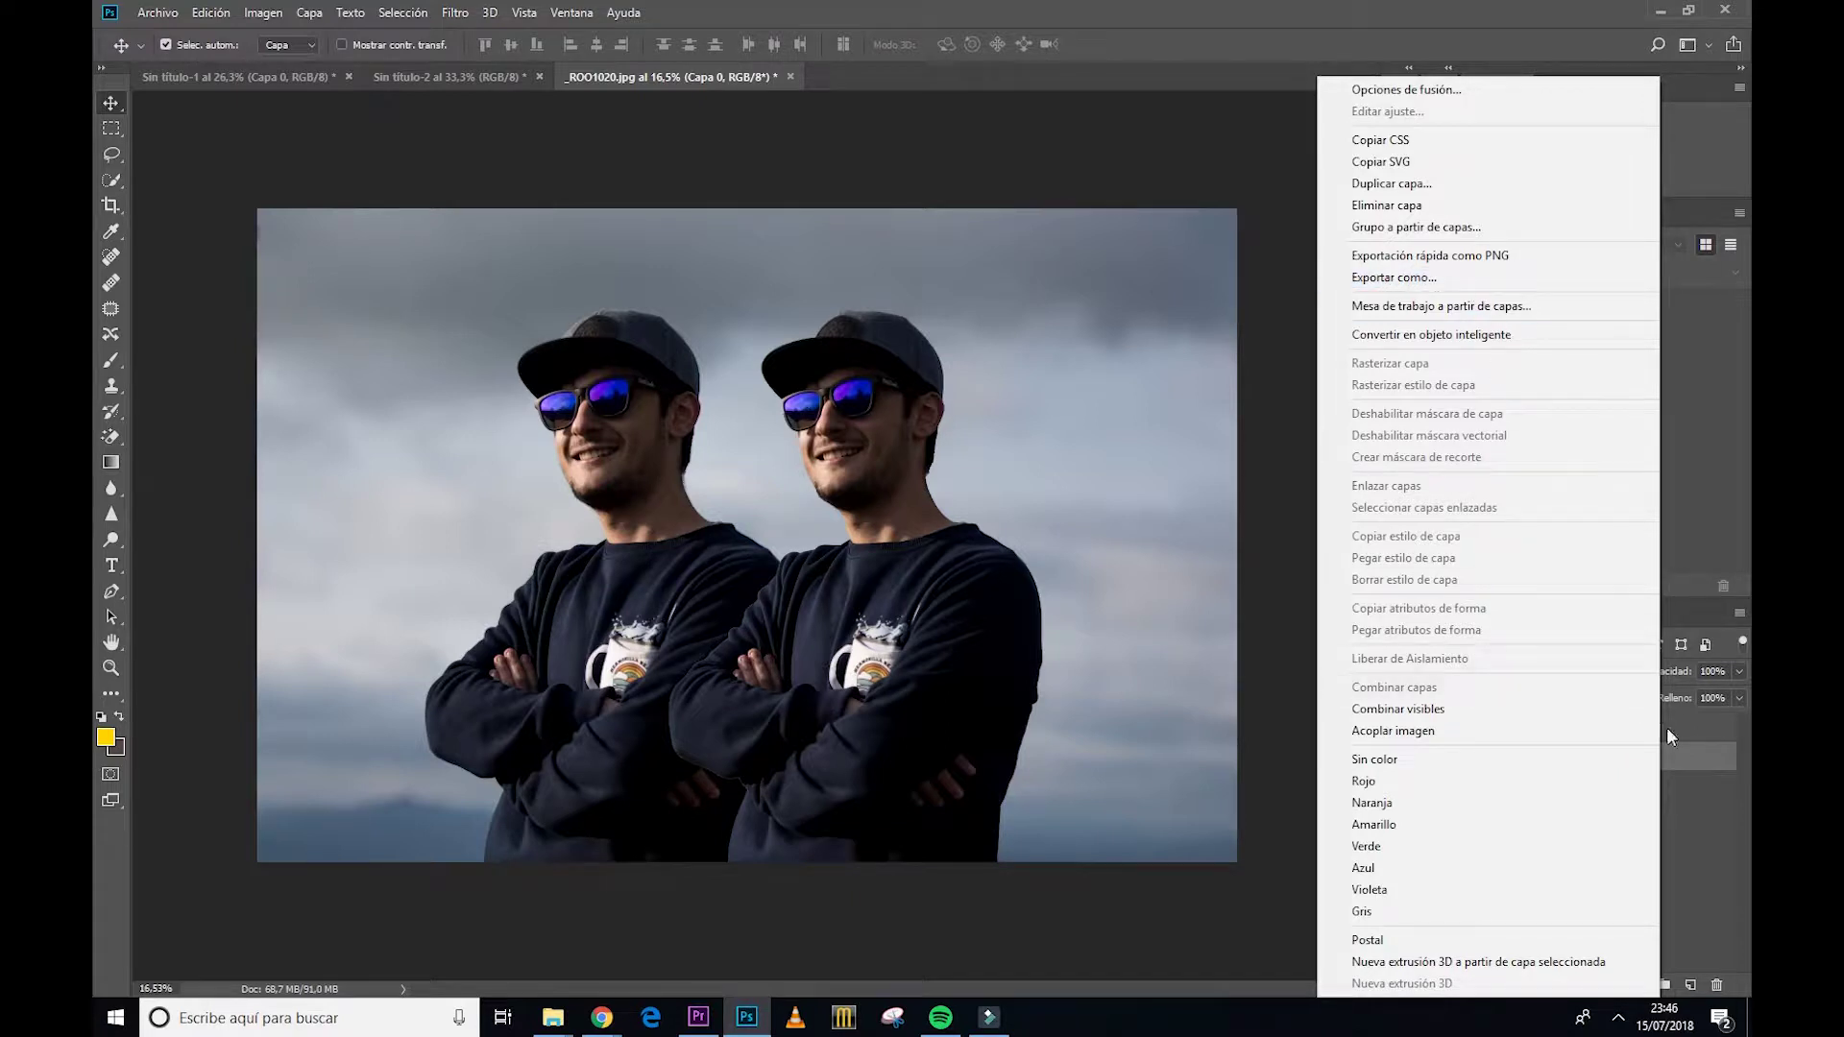
left_click(1687, 759)
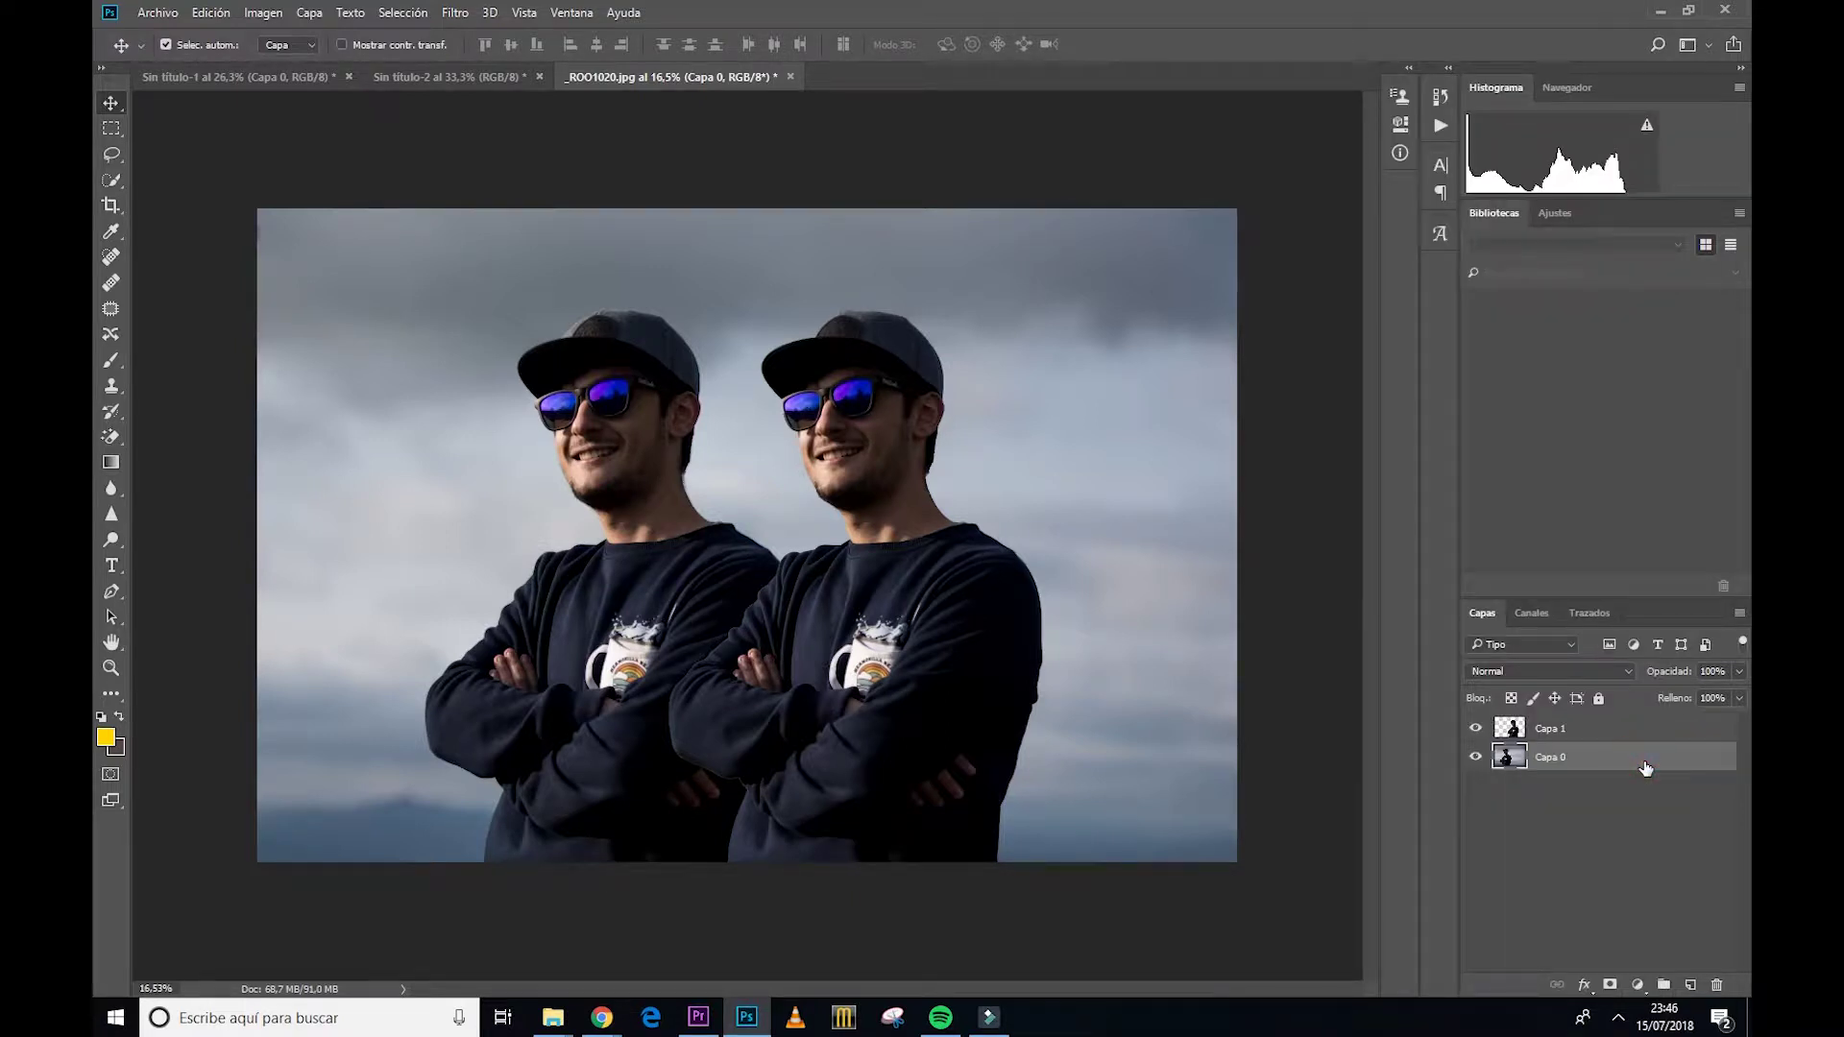
key("h")
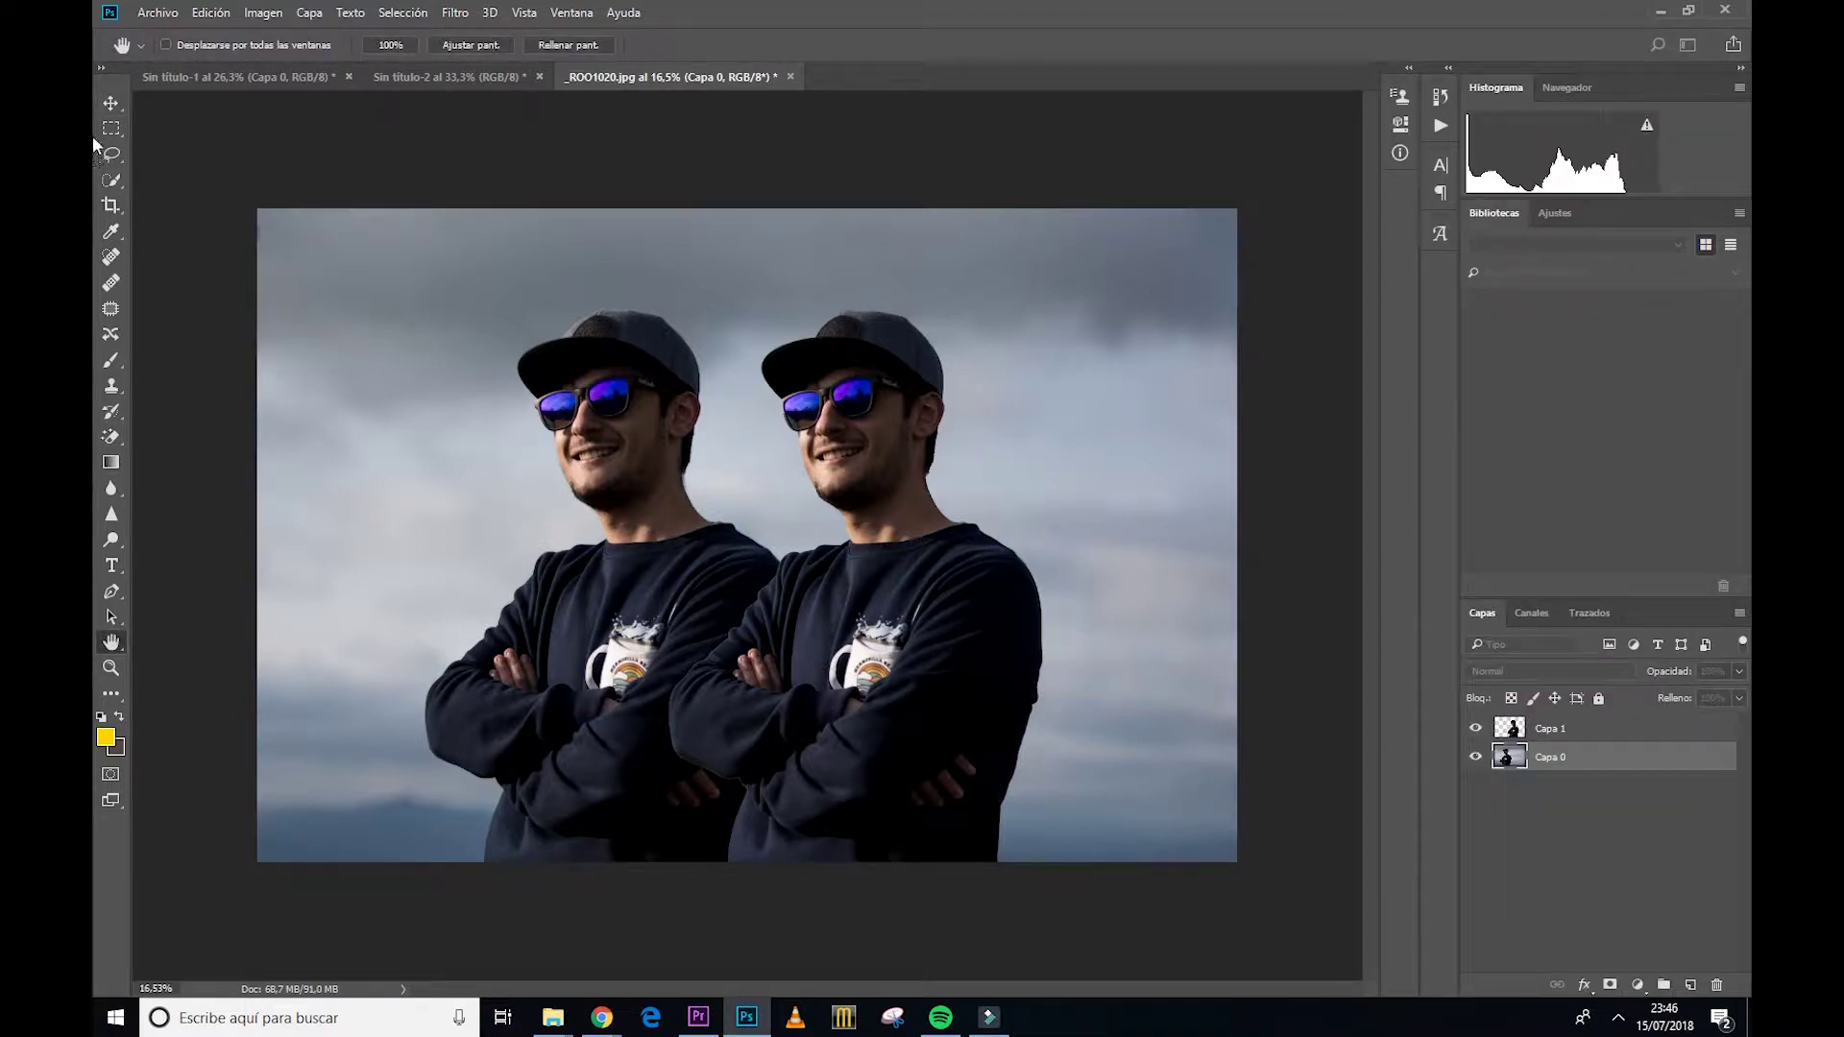
Step: Give Capa 0 a white (ffffff) Color Overlay layer style
left_click_drag(105, 153, 596, 134)
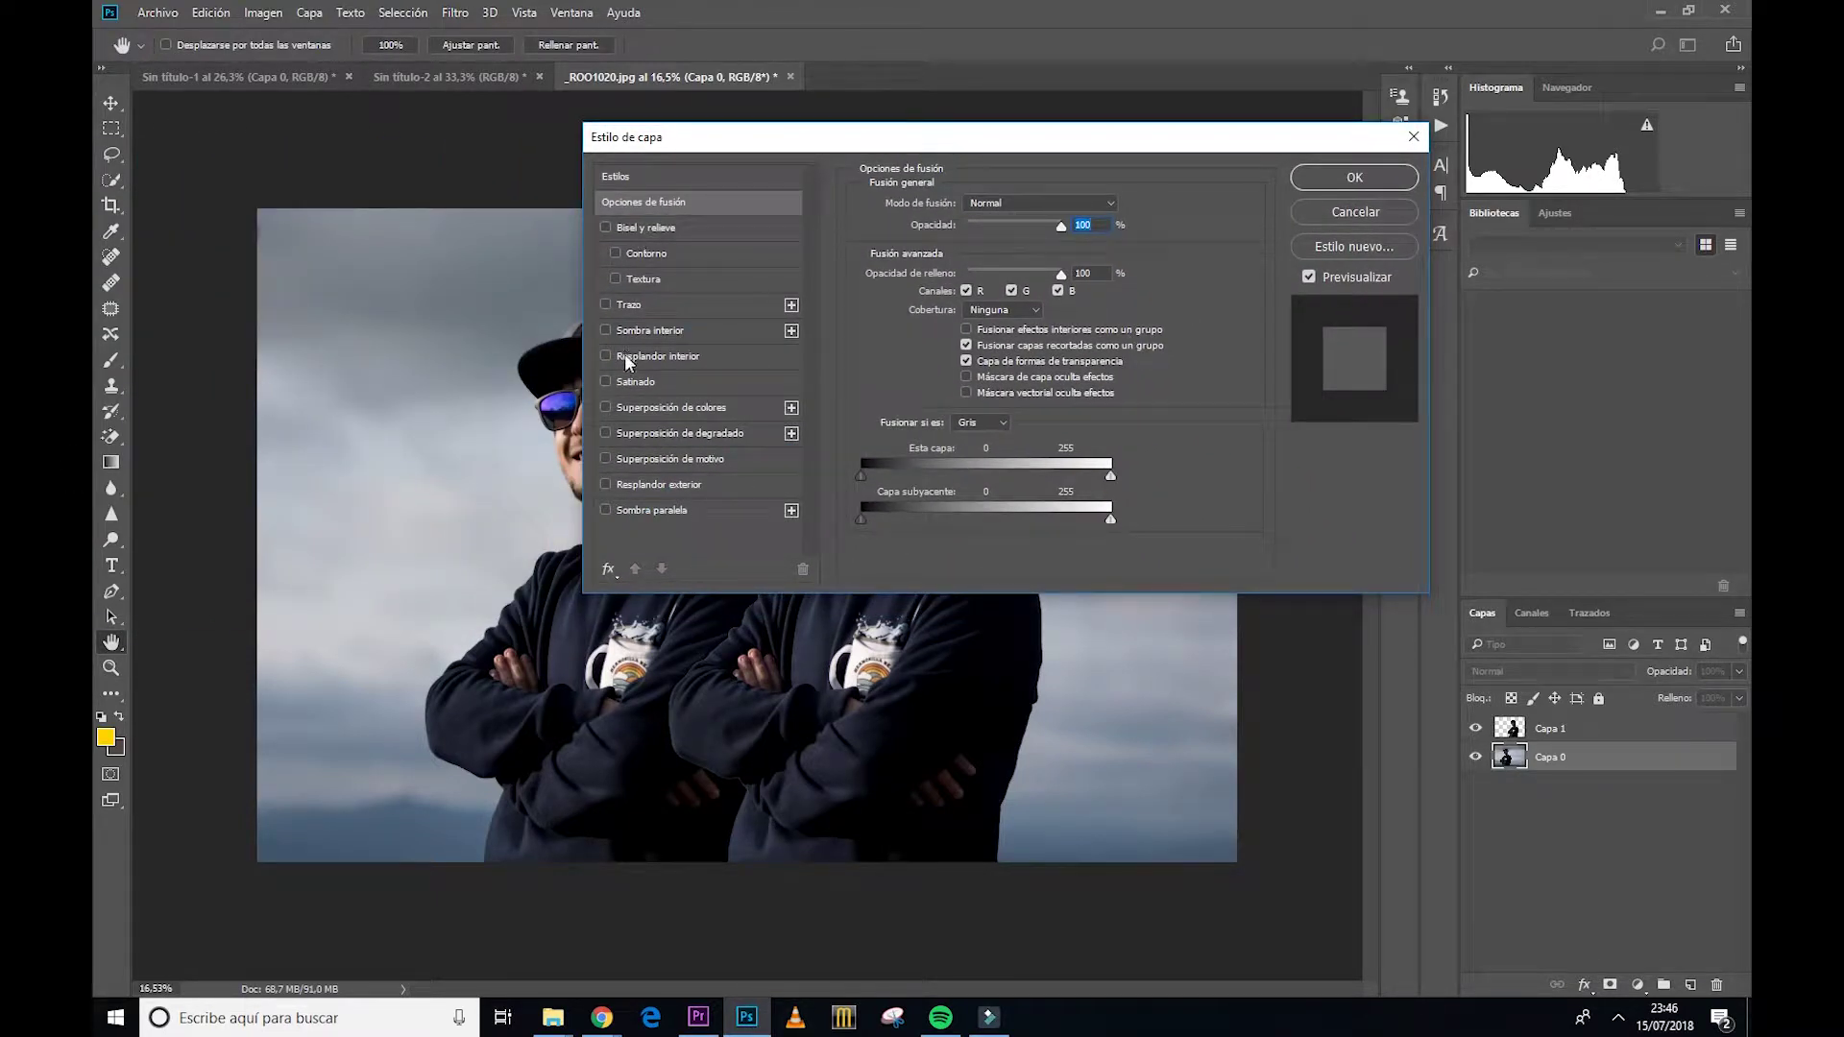
left_click(606, 408)
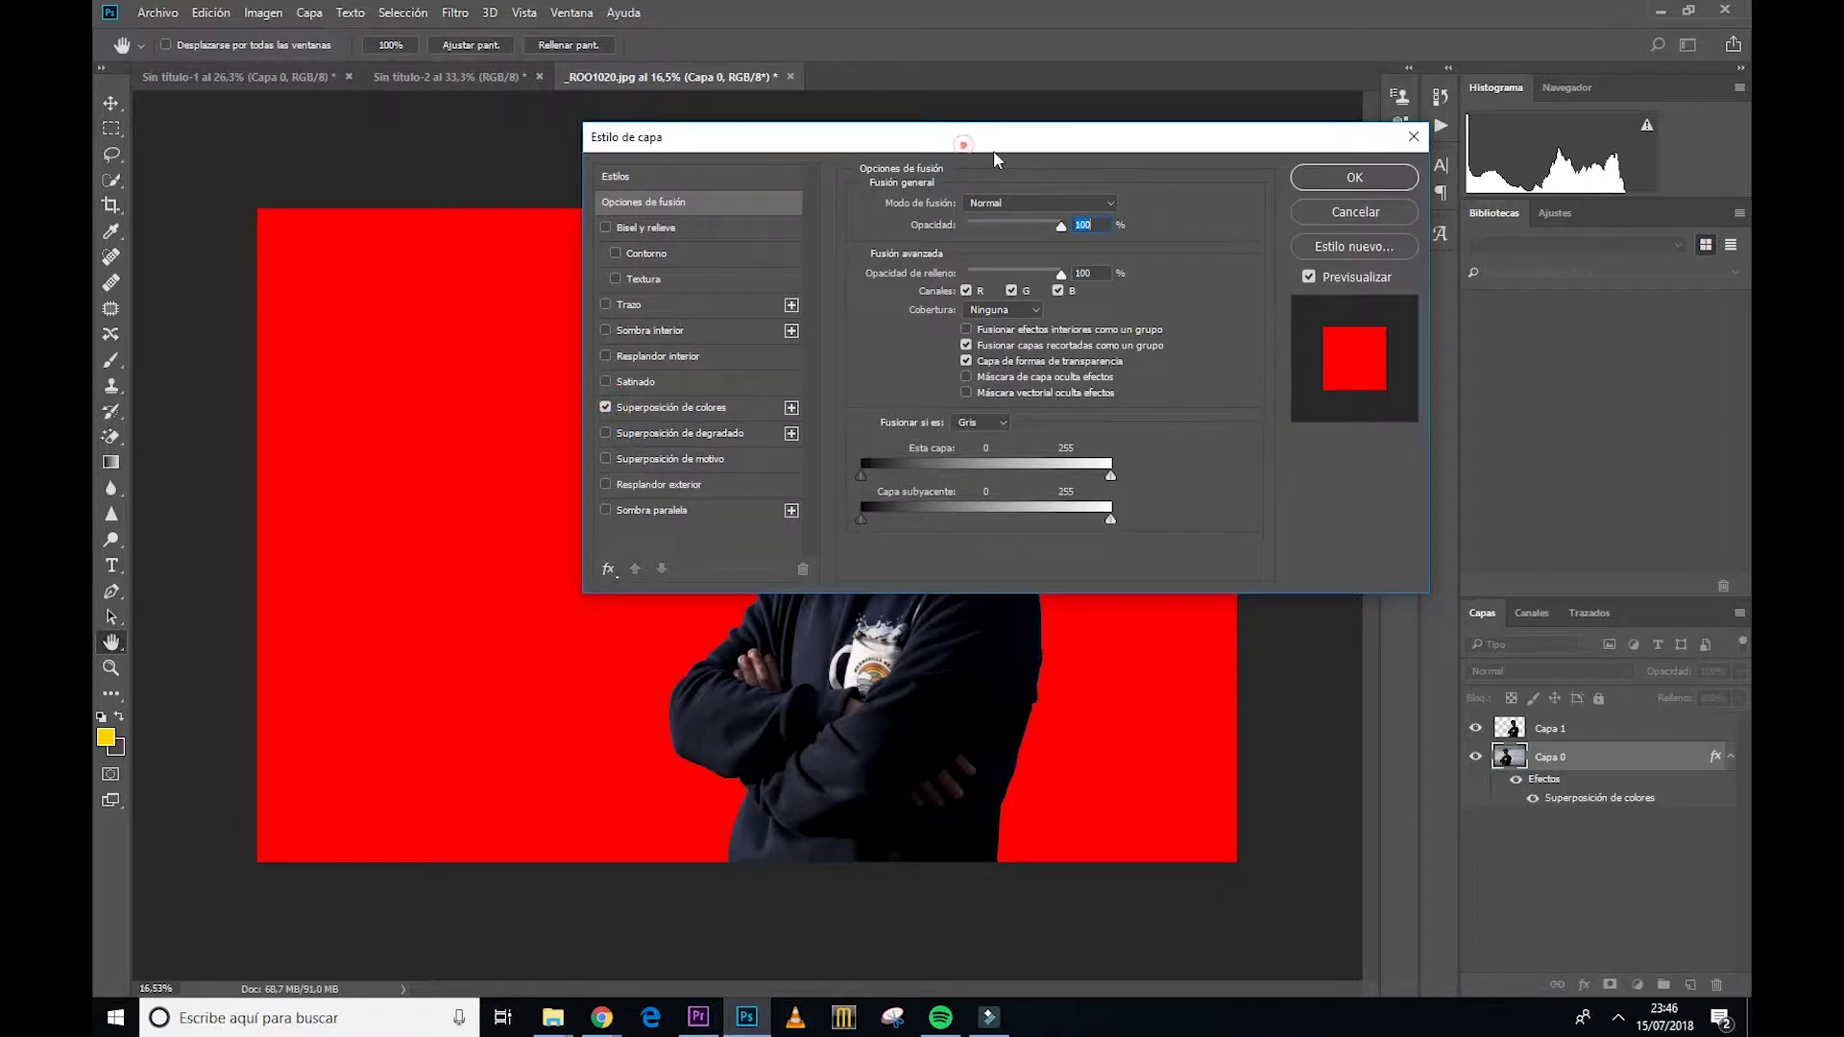
left_click_drag(956, 140, 1069, 171)
left_click(802, 449)
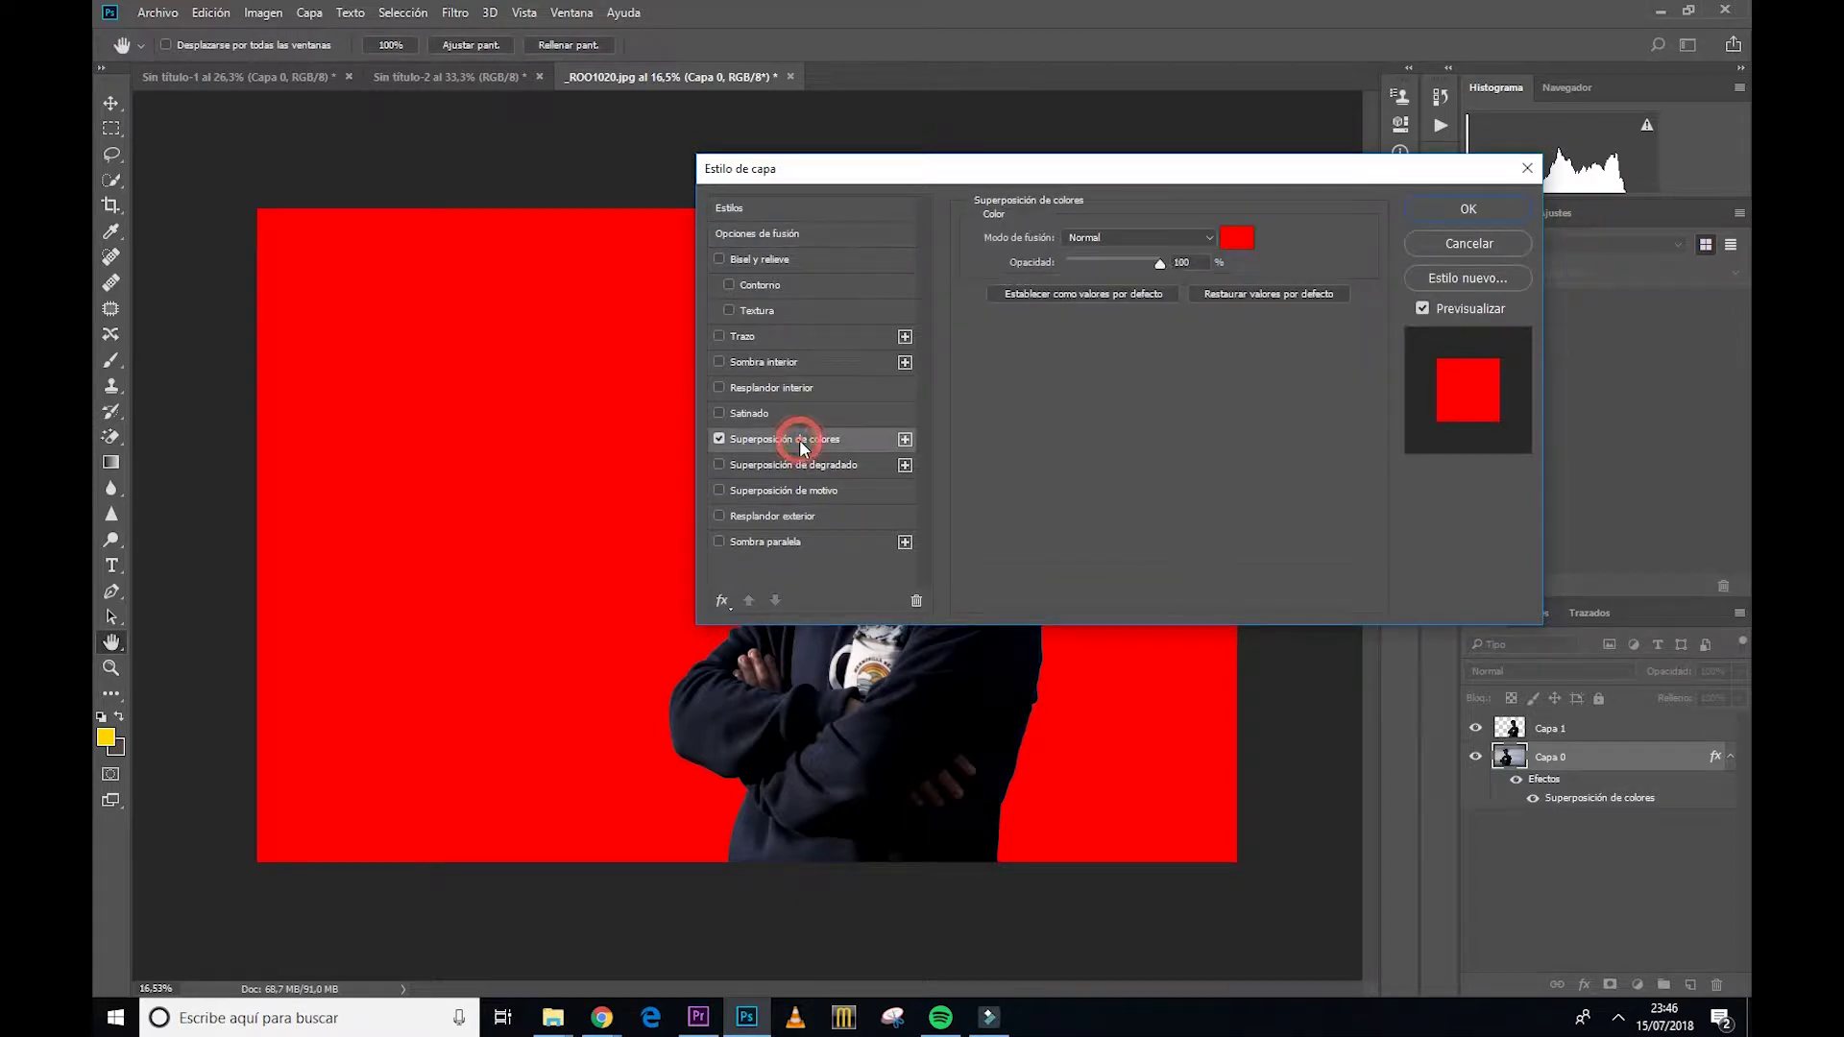
left_click(1235, 237)
type("ffffff")
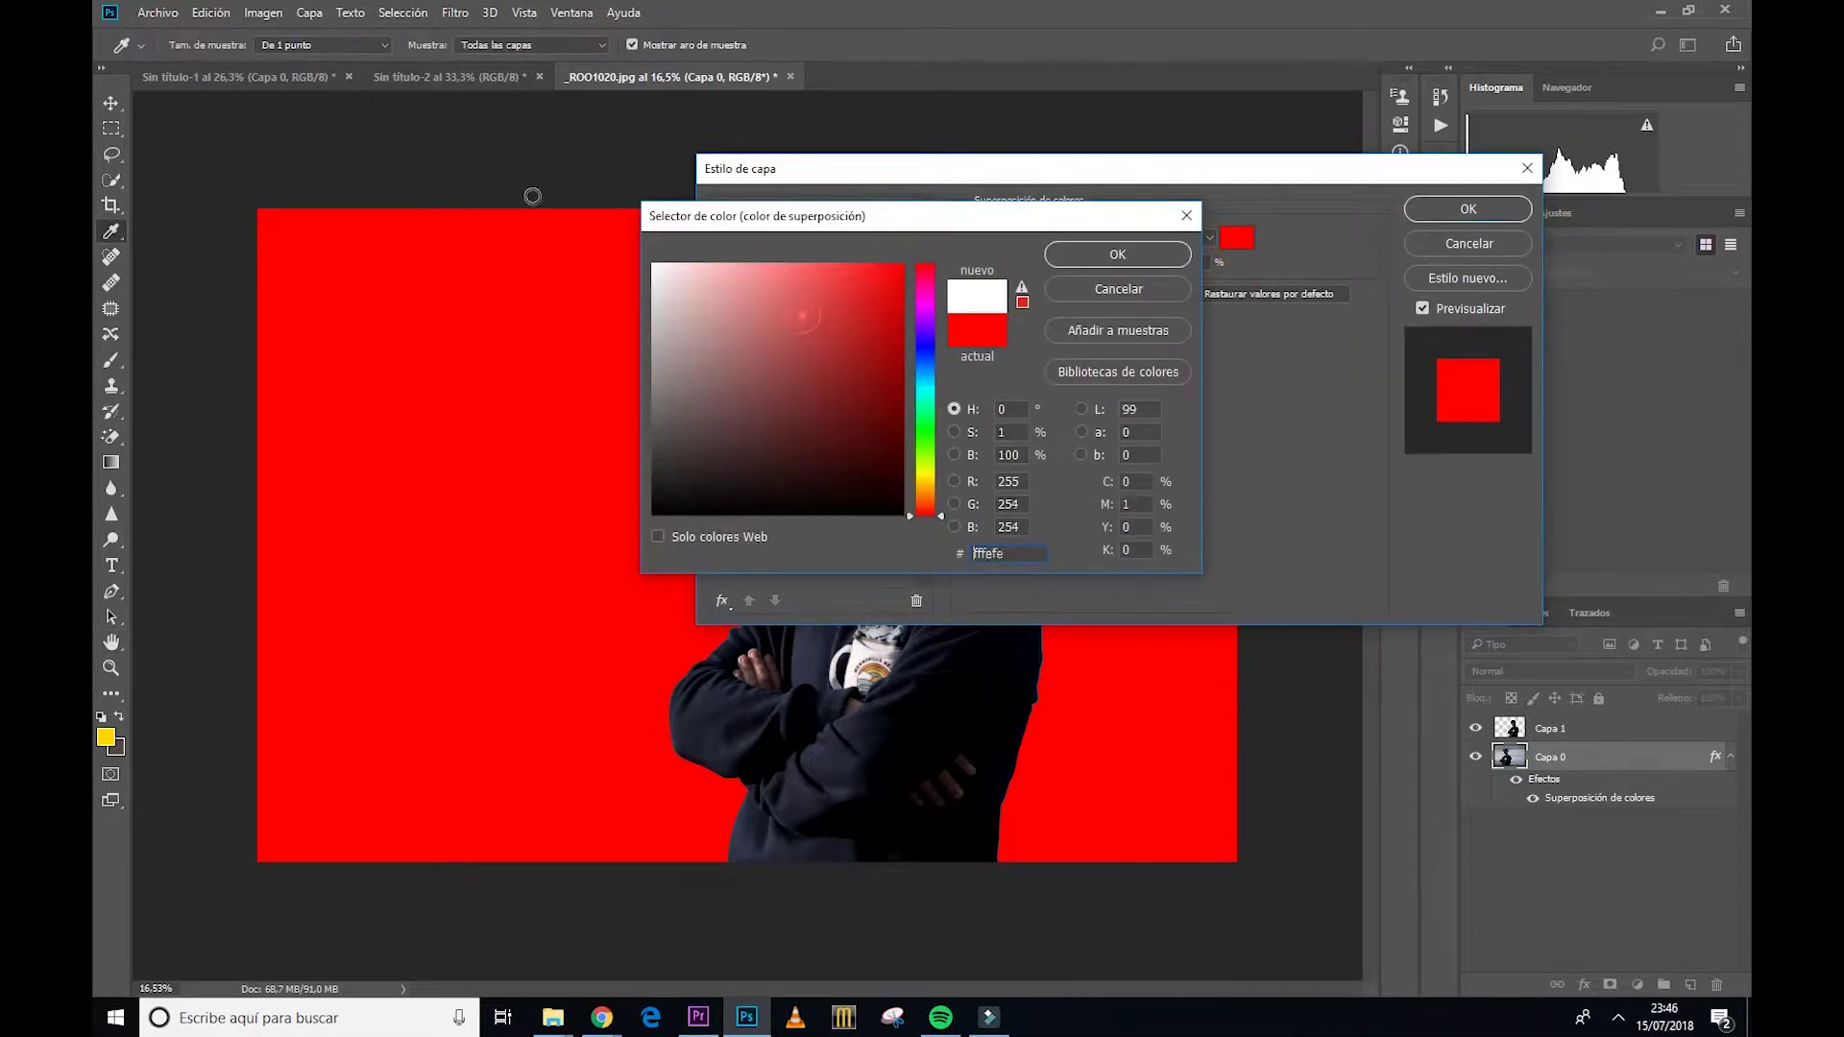
left_click(1168, 257)
left_click(1425, 208)
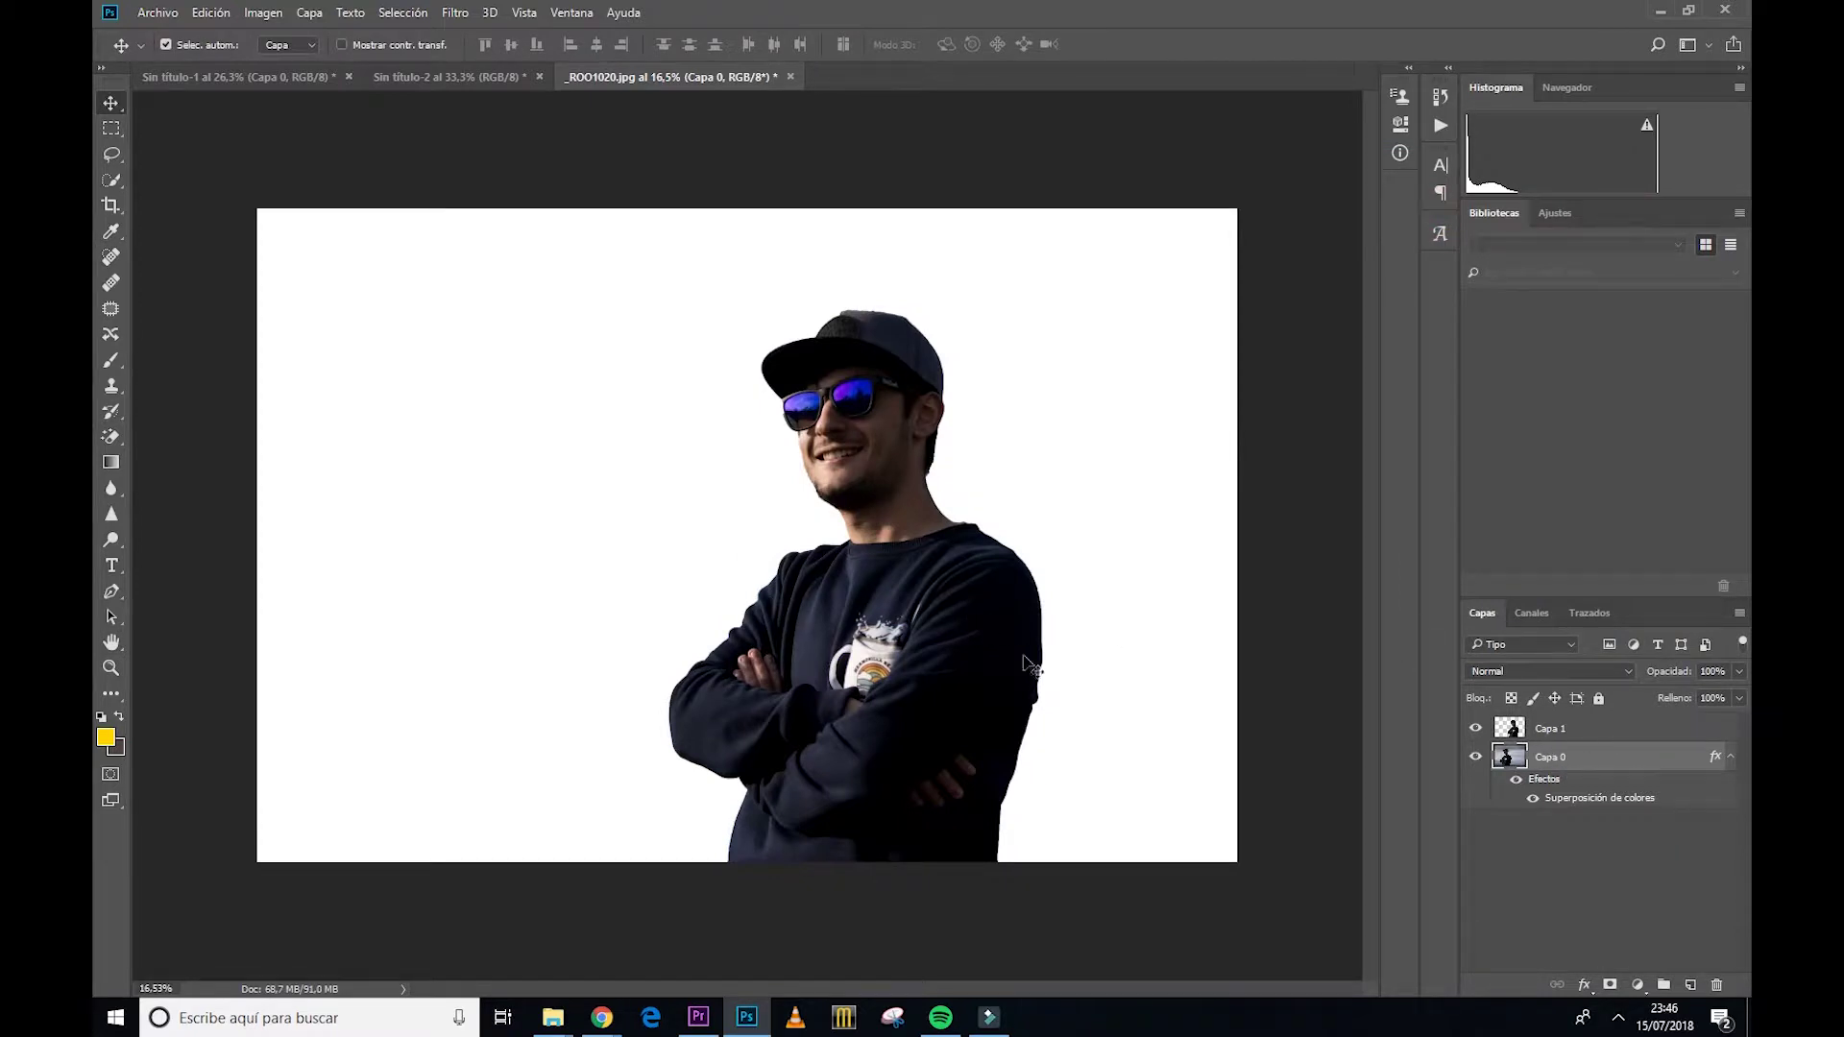
Step: Rasterize Capa 0's white overlay layer style
right_click(1618, 758)
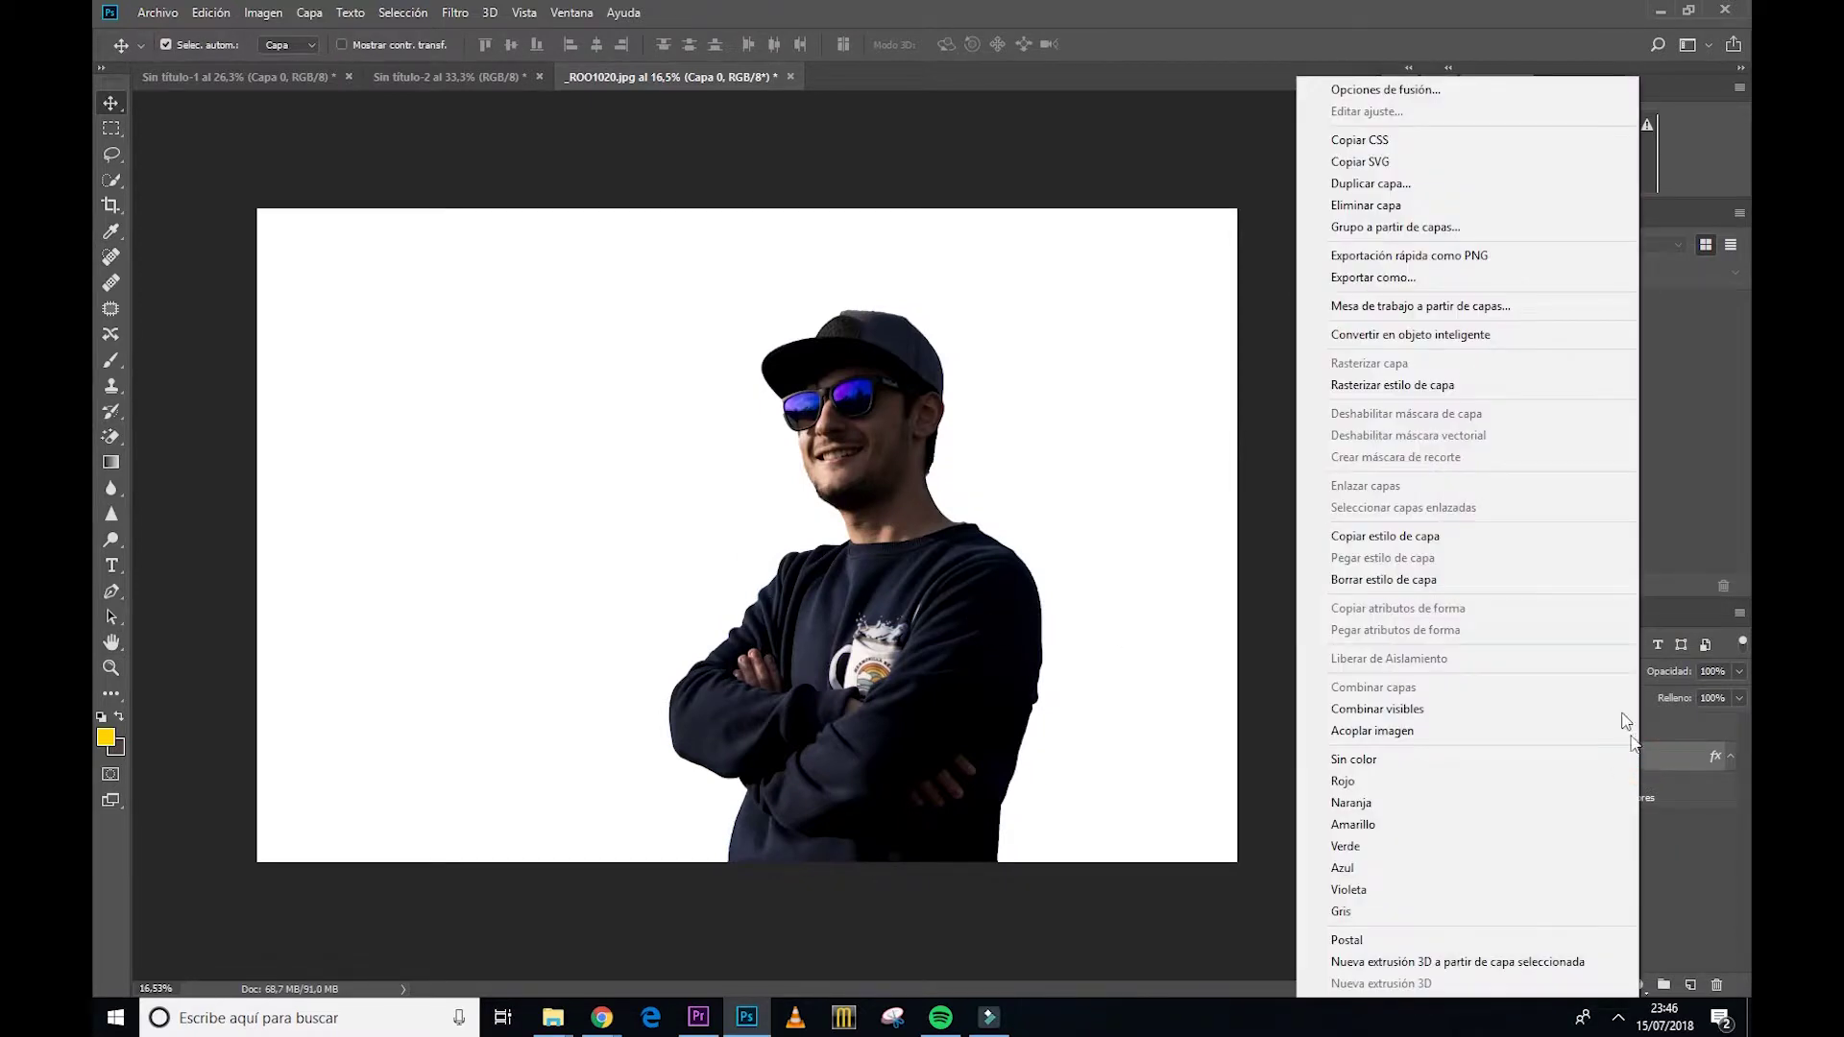
left_click(1670, 903)
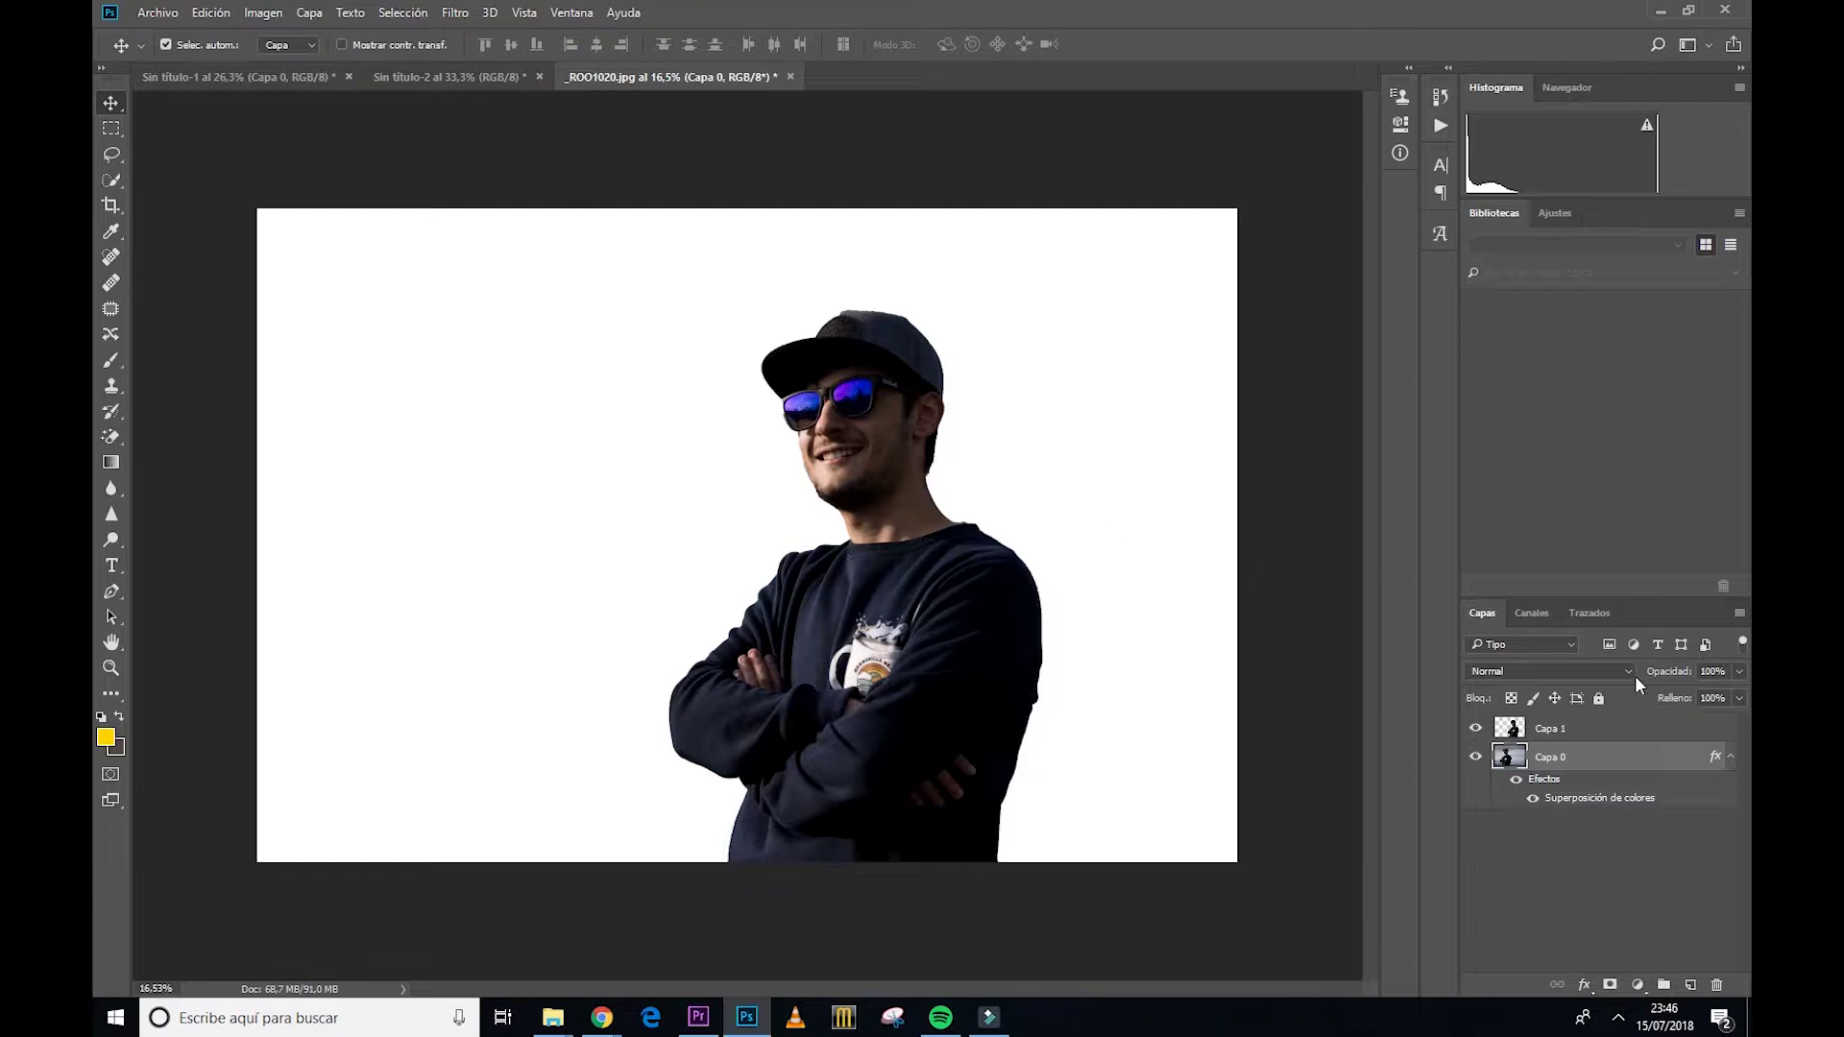
right_click(1646, 758)
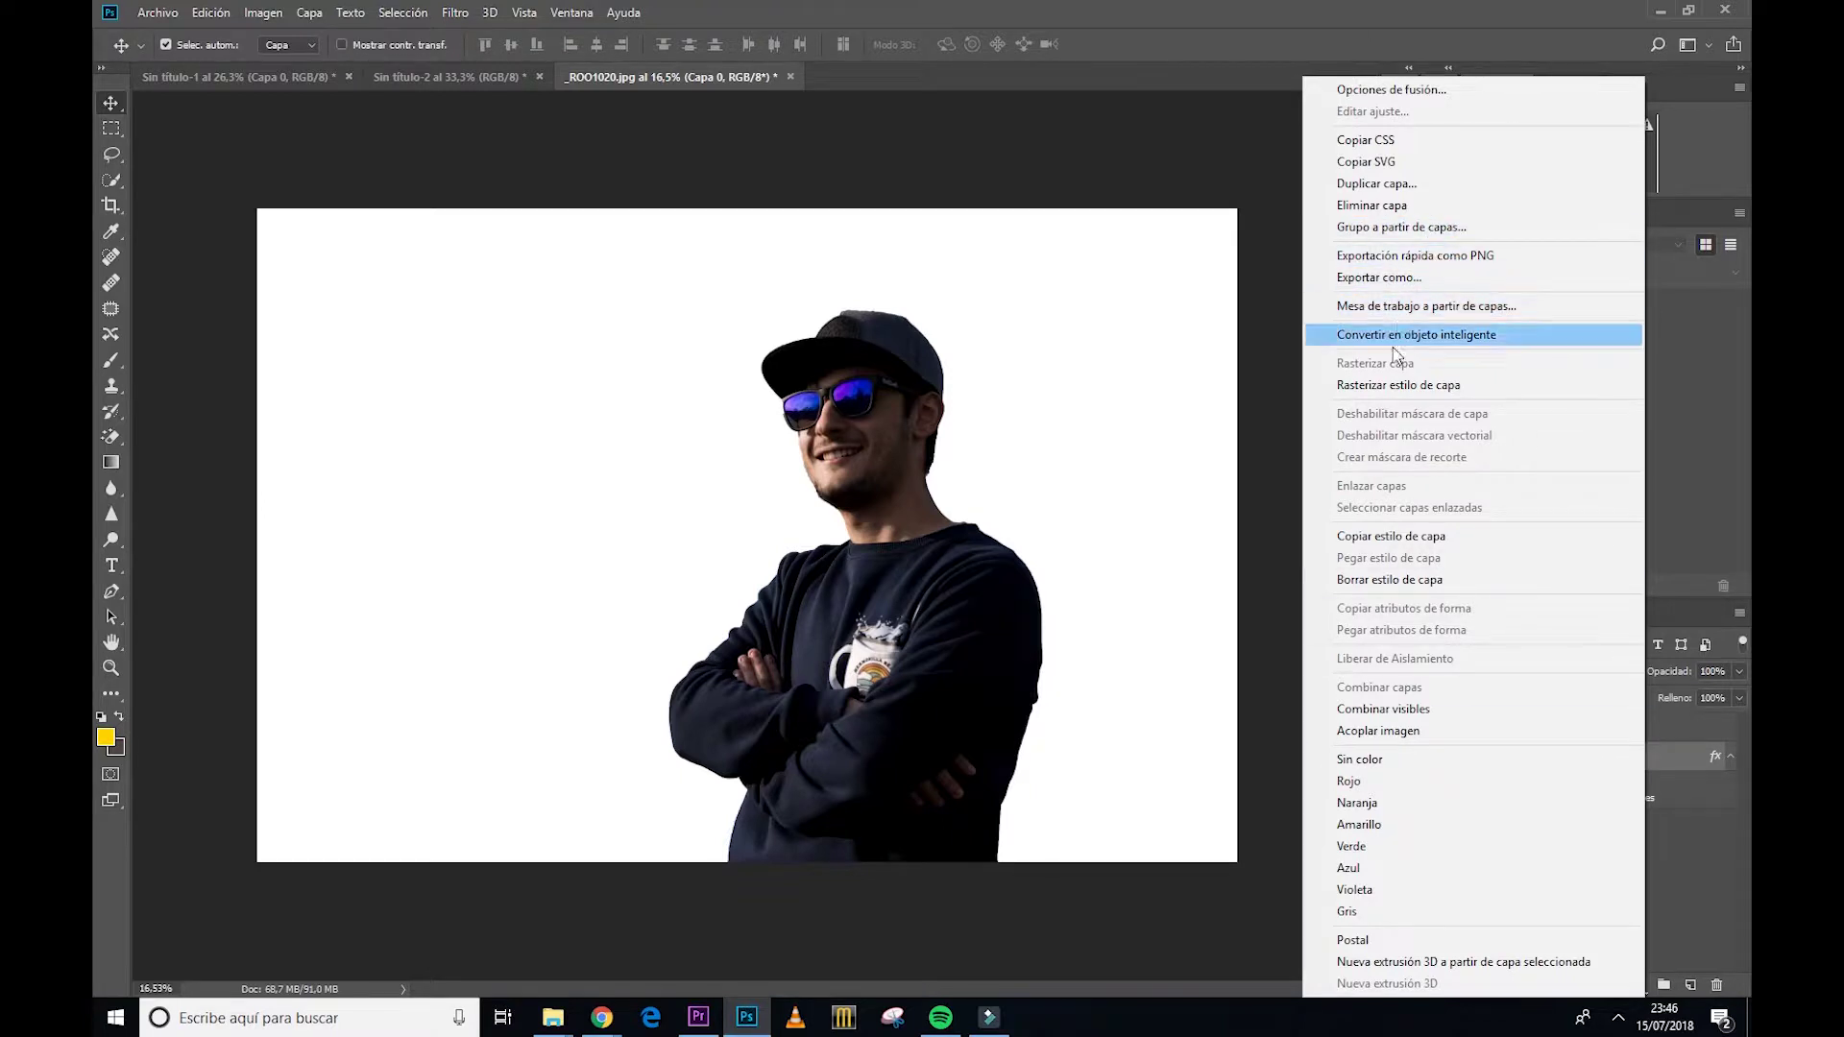
left_click(1386, 385)
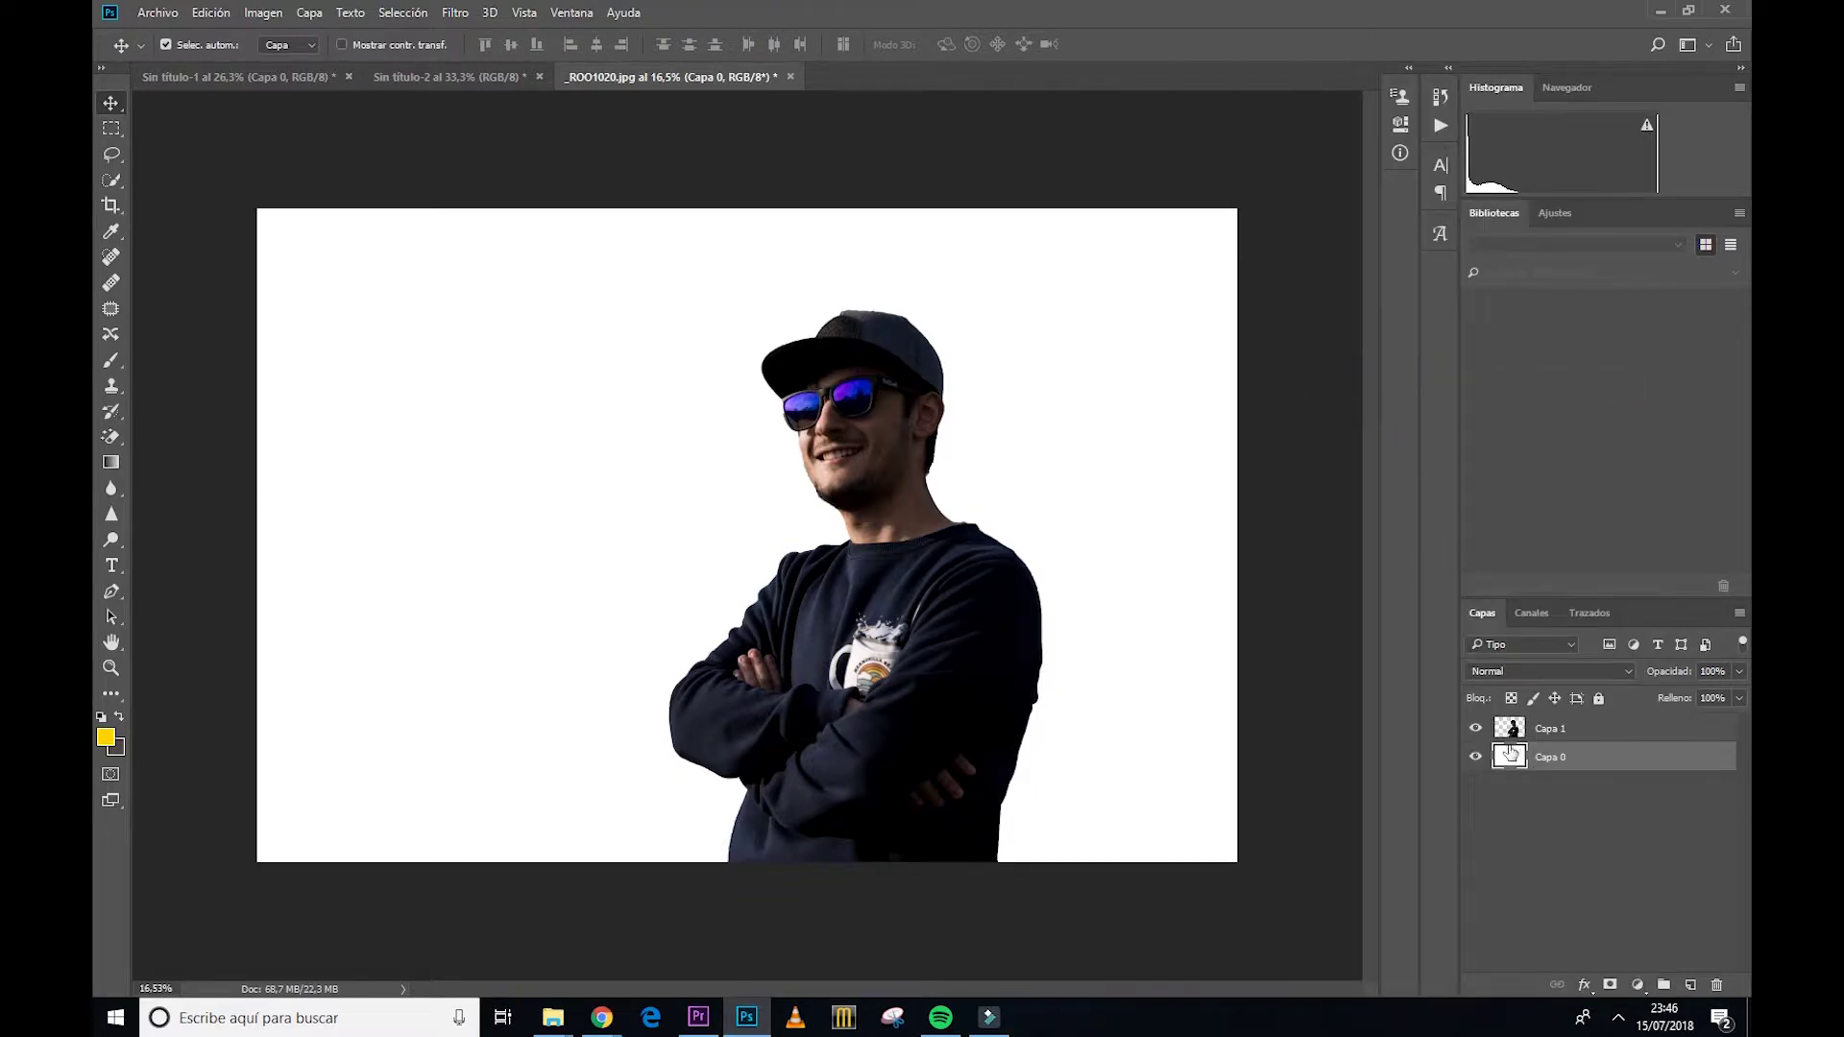
Step: Toggle the white background's visibility, then move the cut-out man left of centre
left_click(1474, 756)
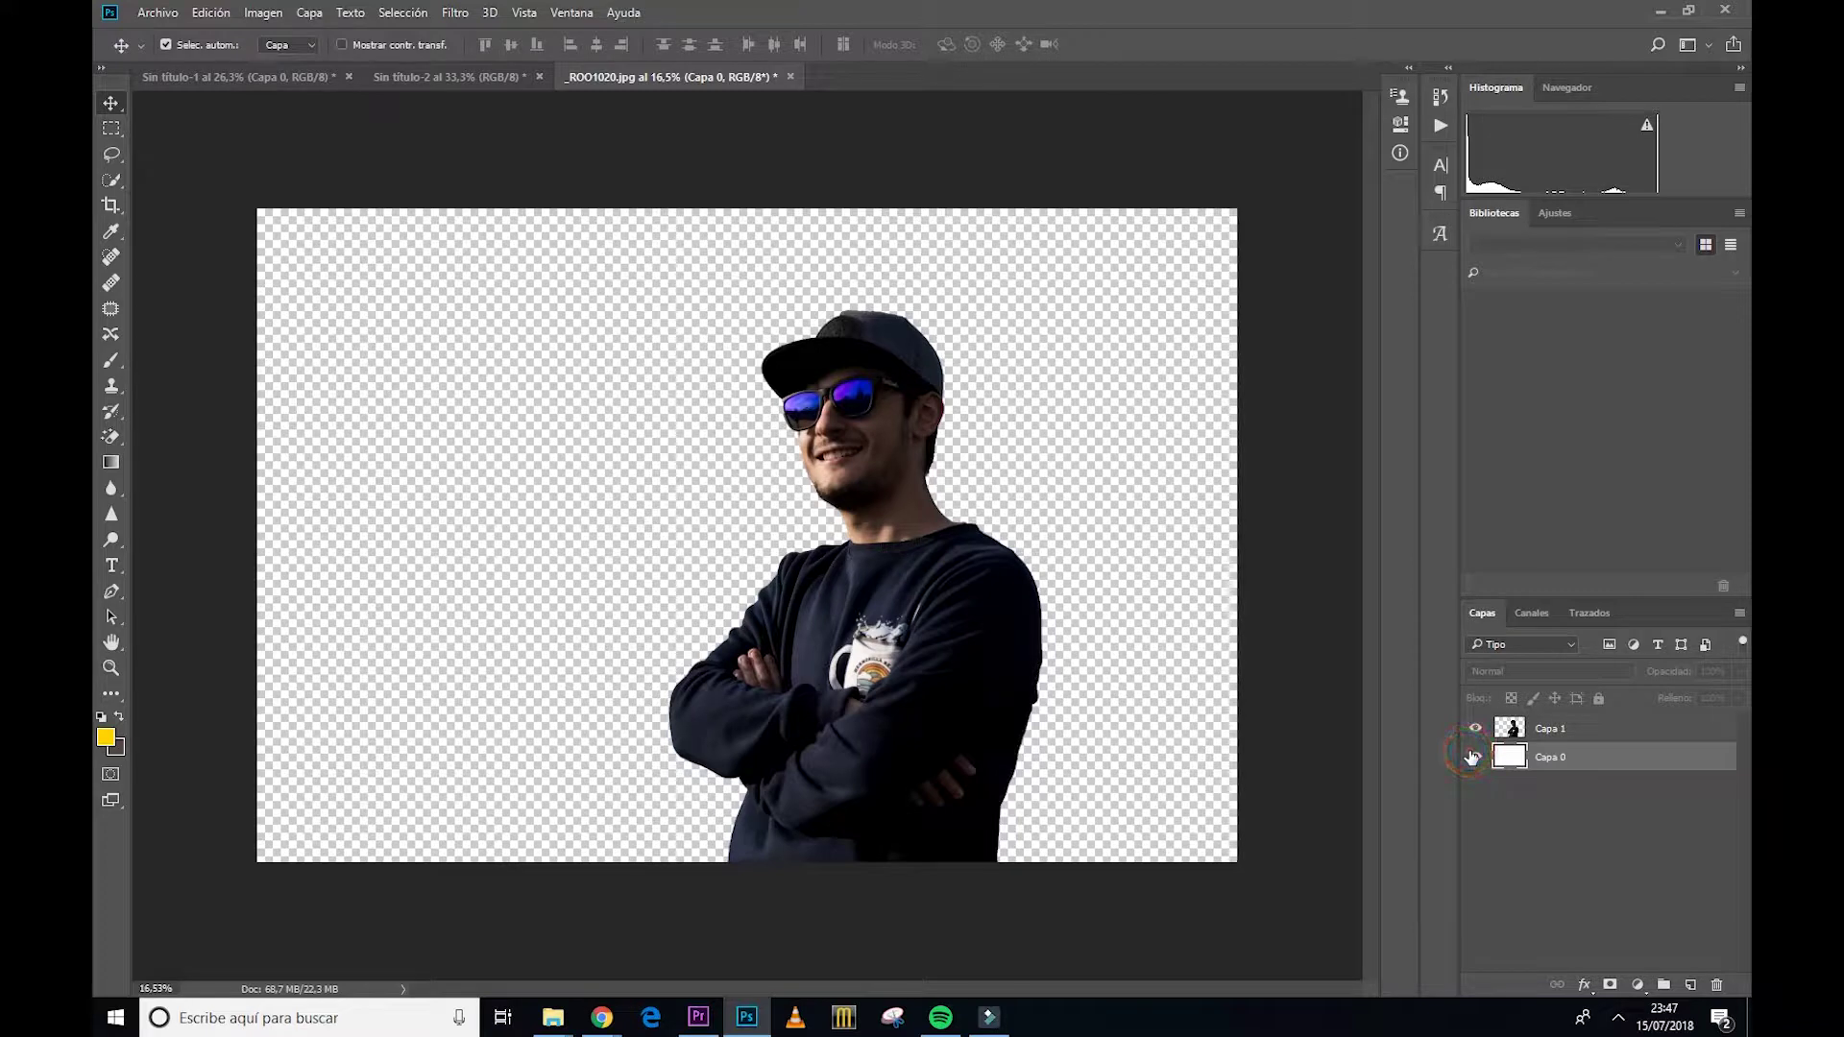
left_click(1474, 757)
left_click_drag(960, 651, 715, 651)
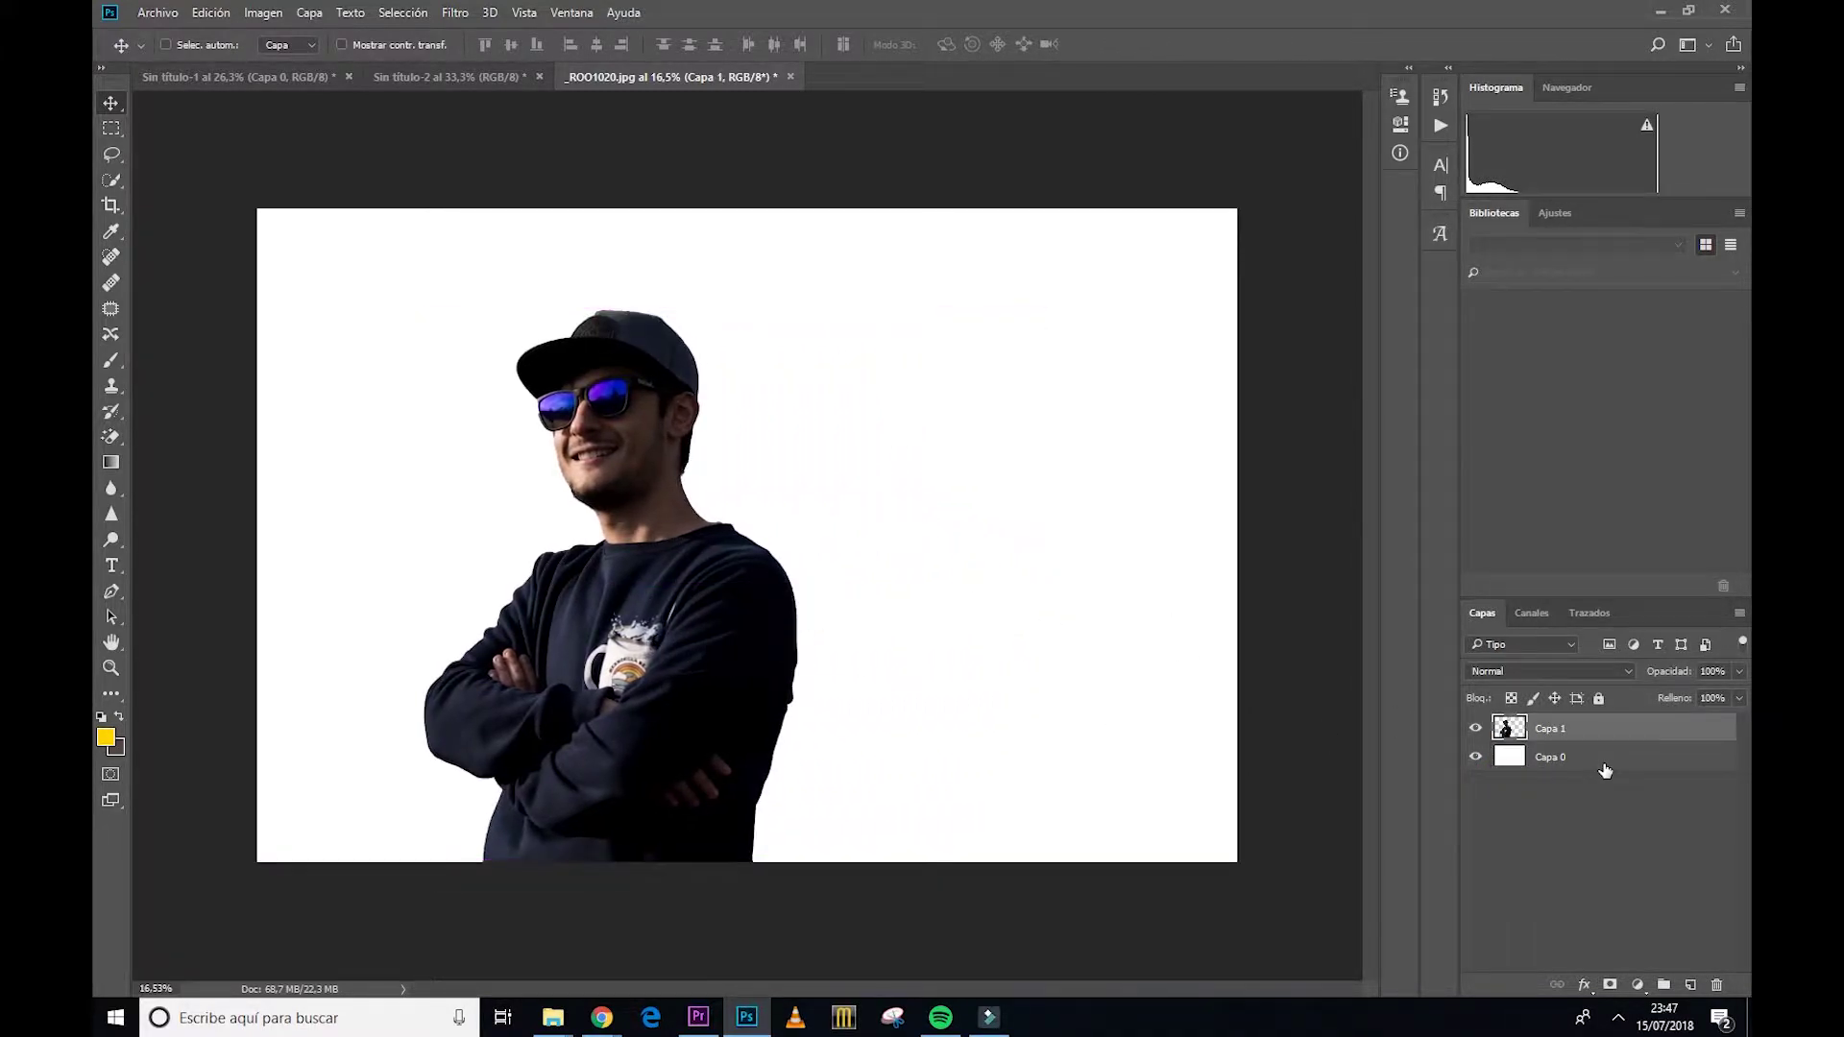
key("ctrl+j")
Step: Place the duplicated man to the right and move Capa 1 copia beneath Capa 1
left_click_drag(711, 566, 864, 566)
left_click_drag(1649, 728, 1644, 768)
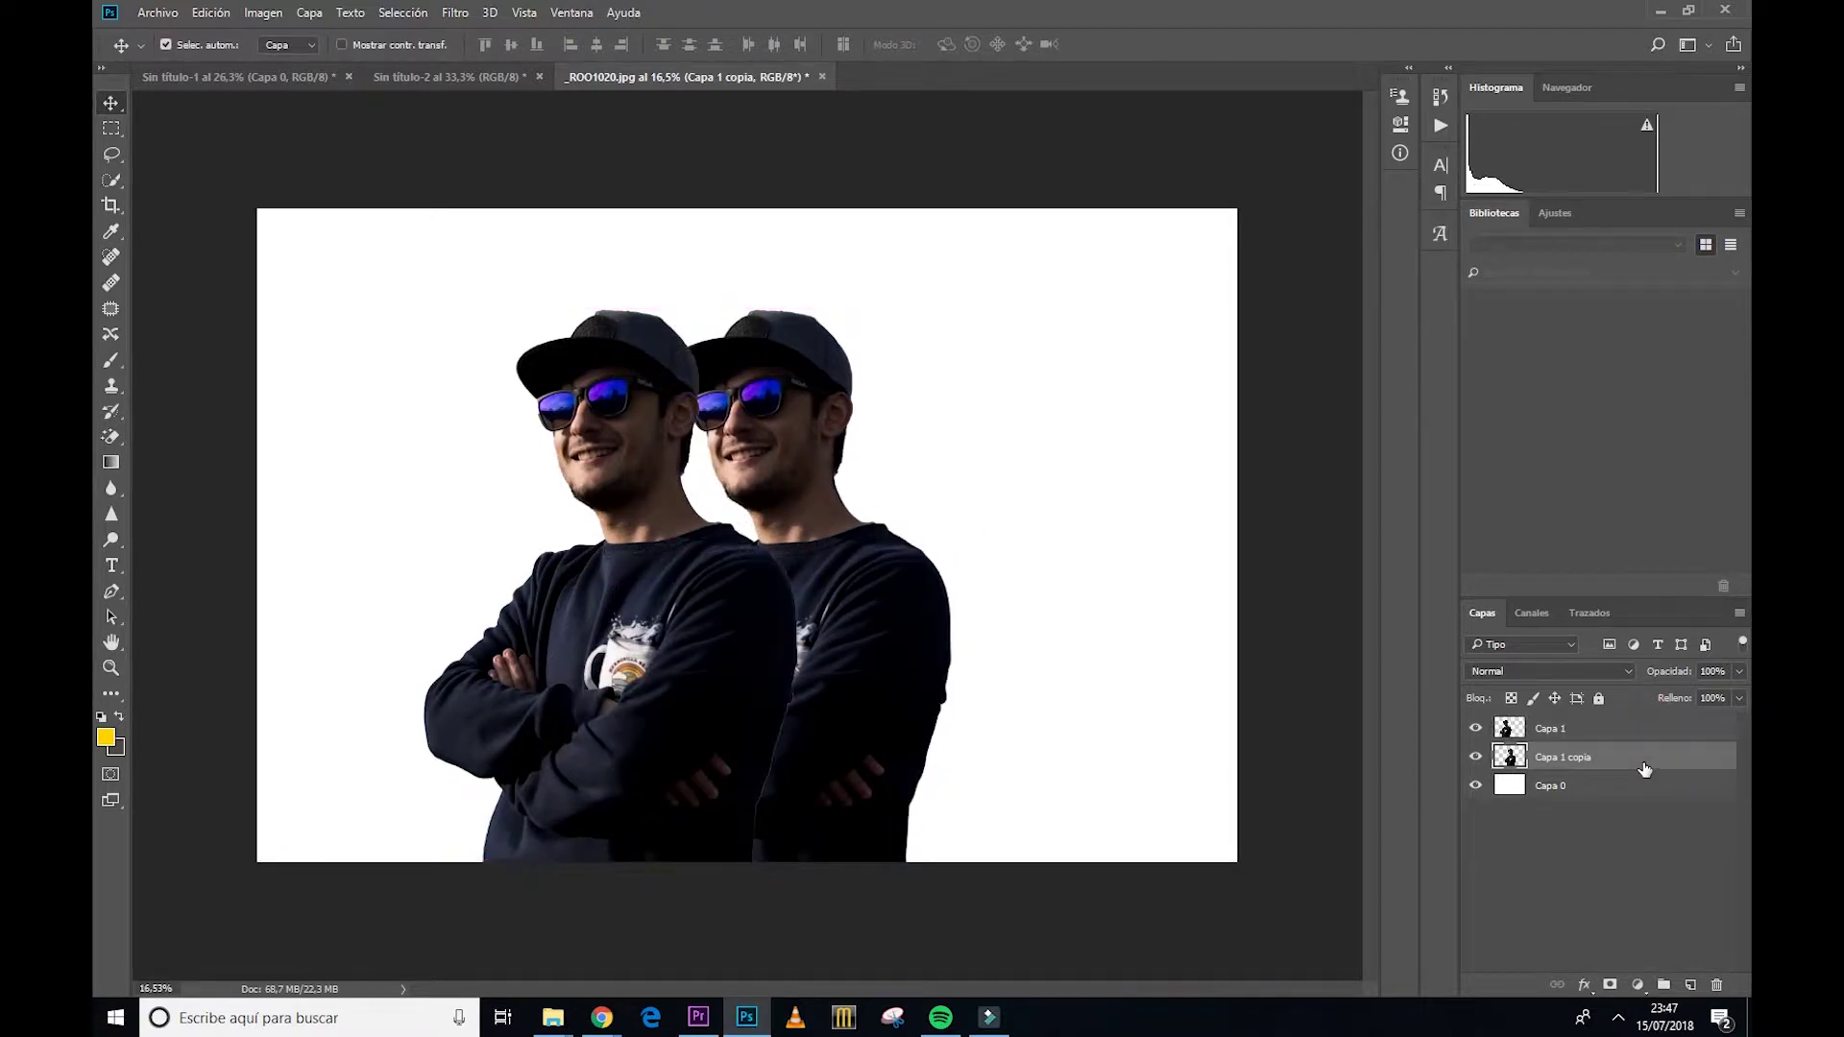
left_click(1599, 729)
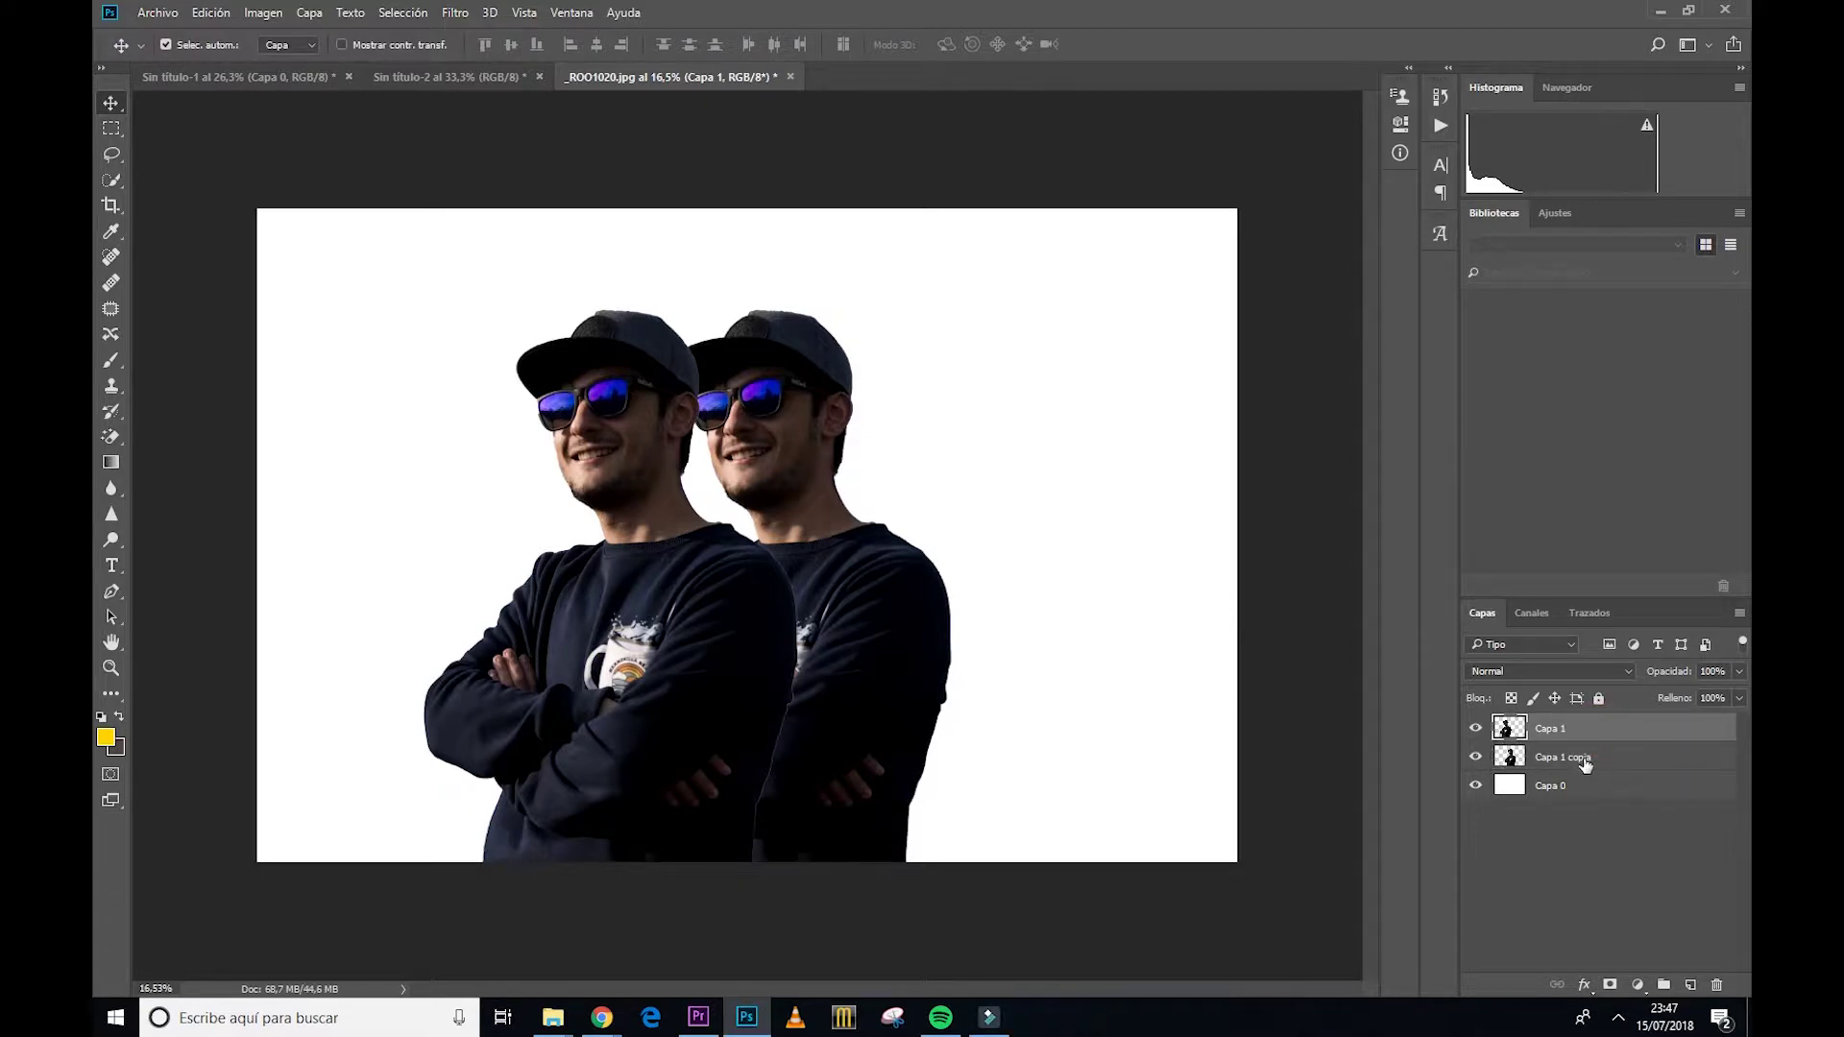
left_click(1584, 764)
Step: Enlarge Capa 1 copia to about 174% and move it down so the face shows
key("ctrl+t")
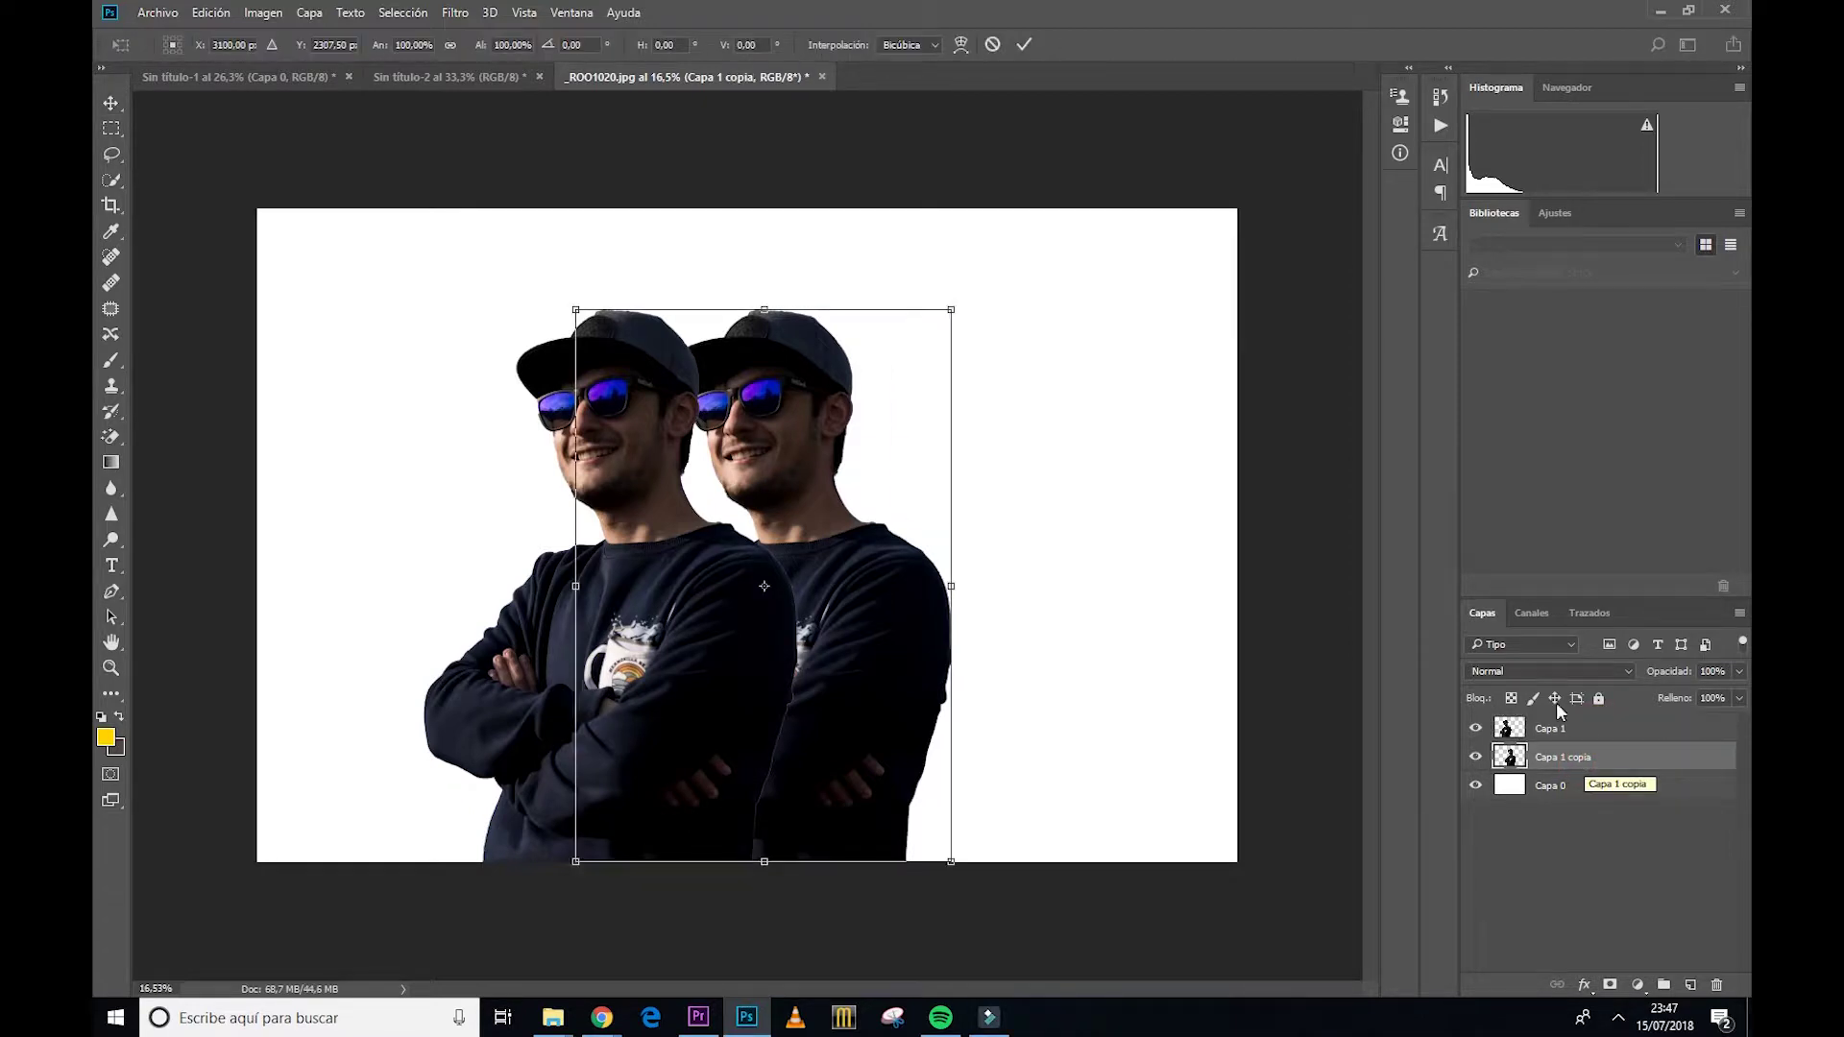
left_click_drag(954, 309, 1298, 193)
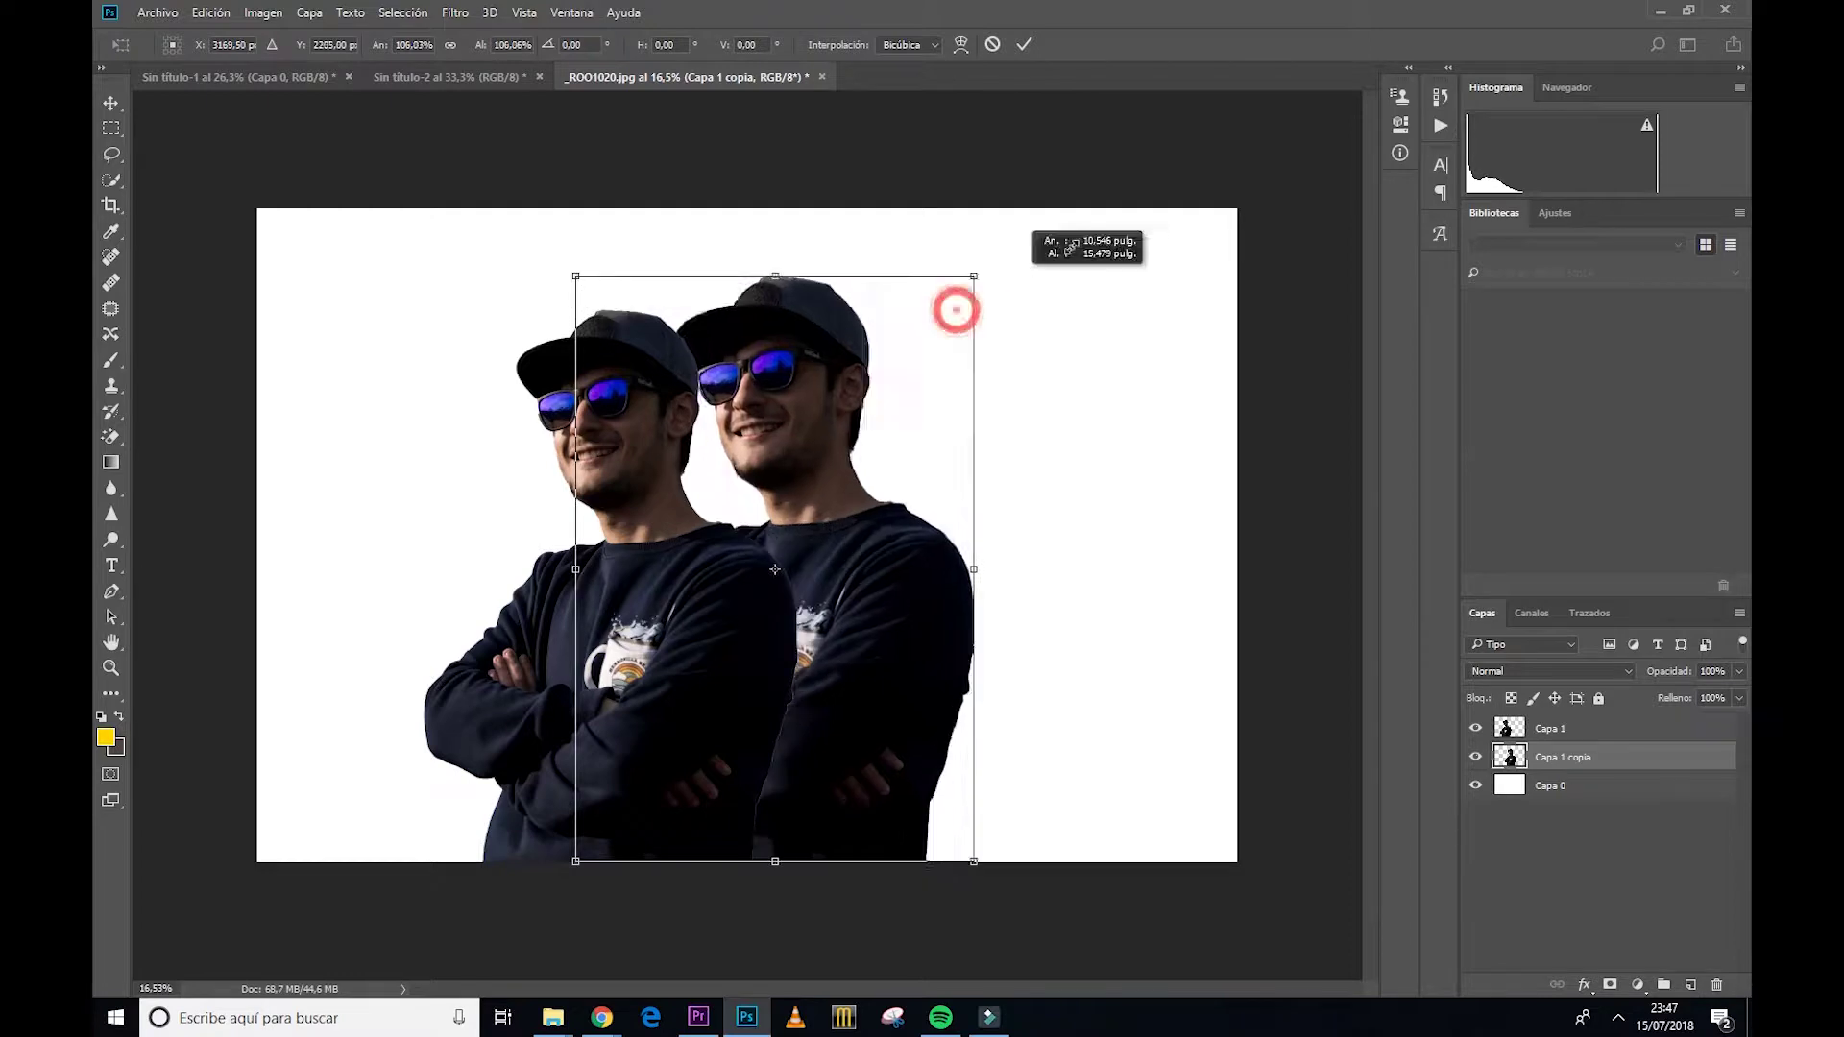
key("Return")
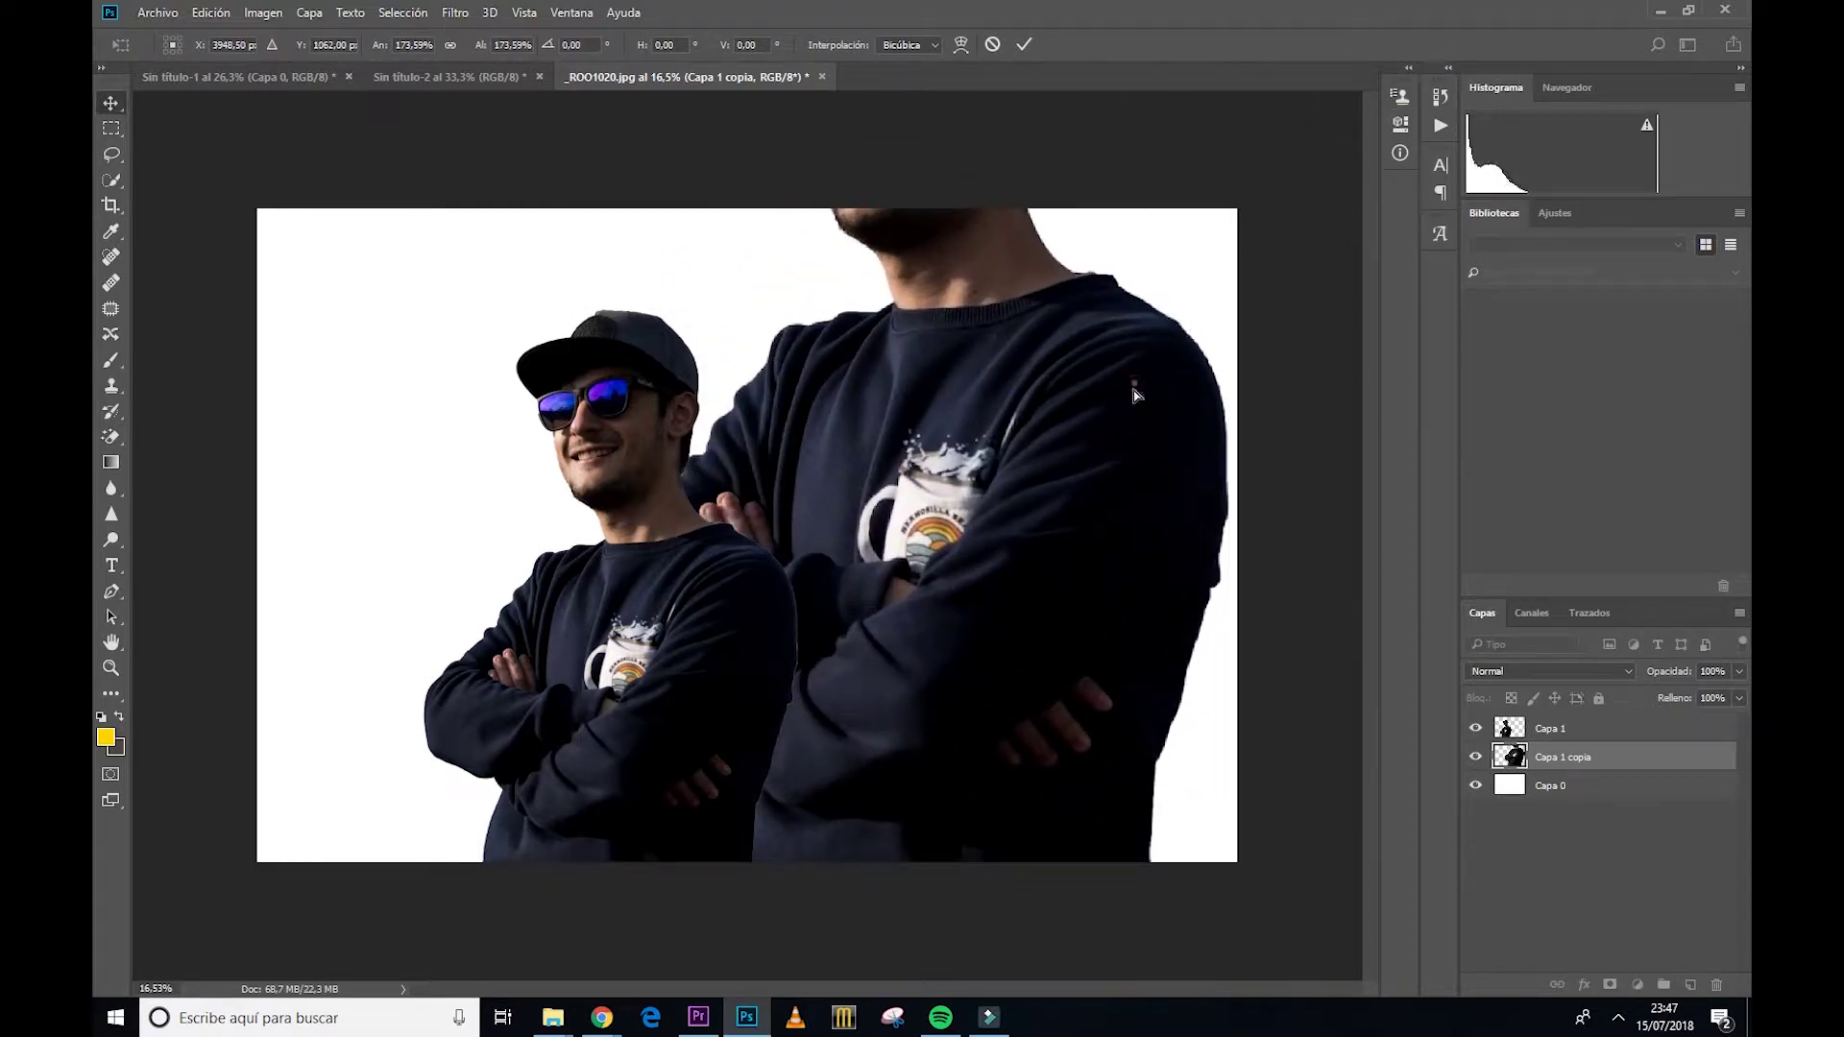
mouse_move(1131, 390)
left_mouse_down()
mouse_move(1152, 399)
mouse_move(1017, 659)
mouse_move(1035, 684)
mouse_move(1065, 672)
left_mouse_up()
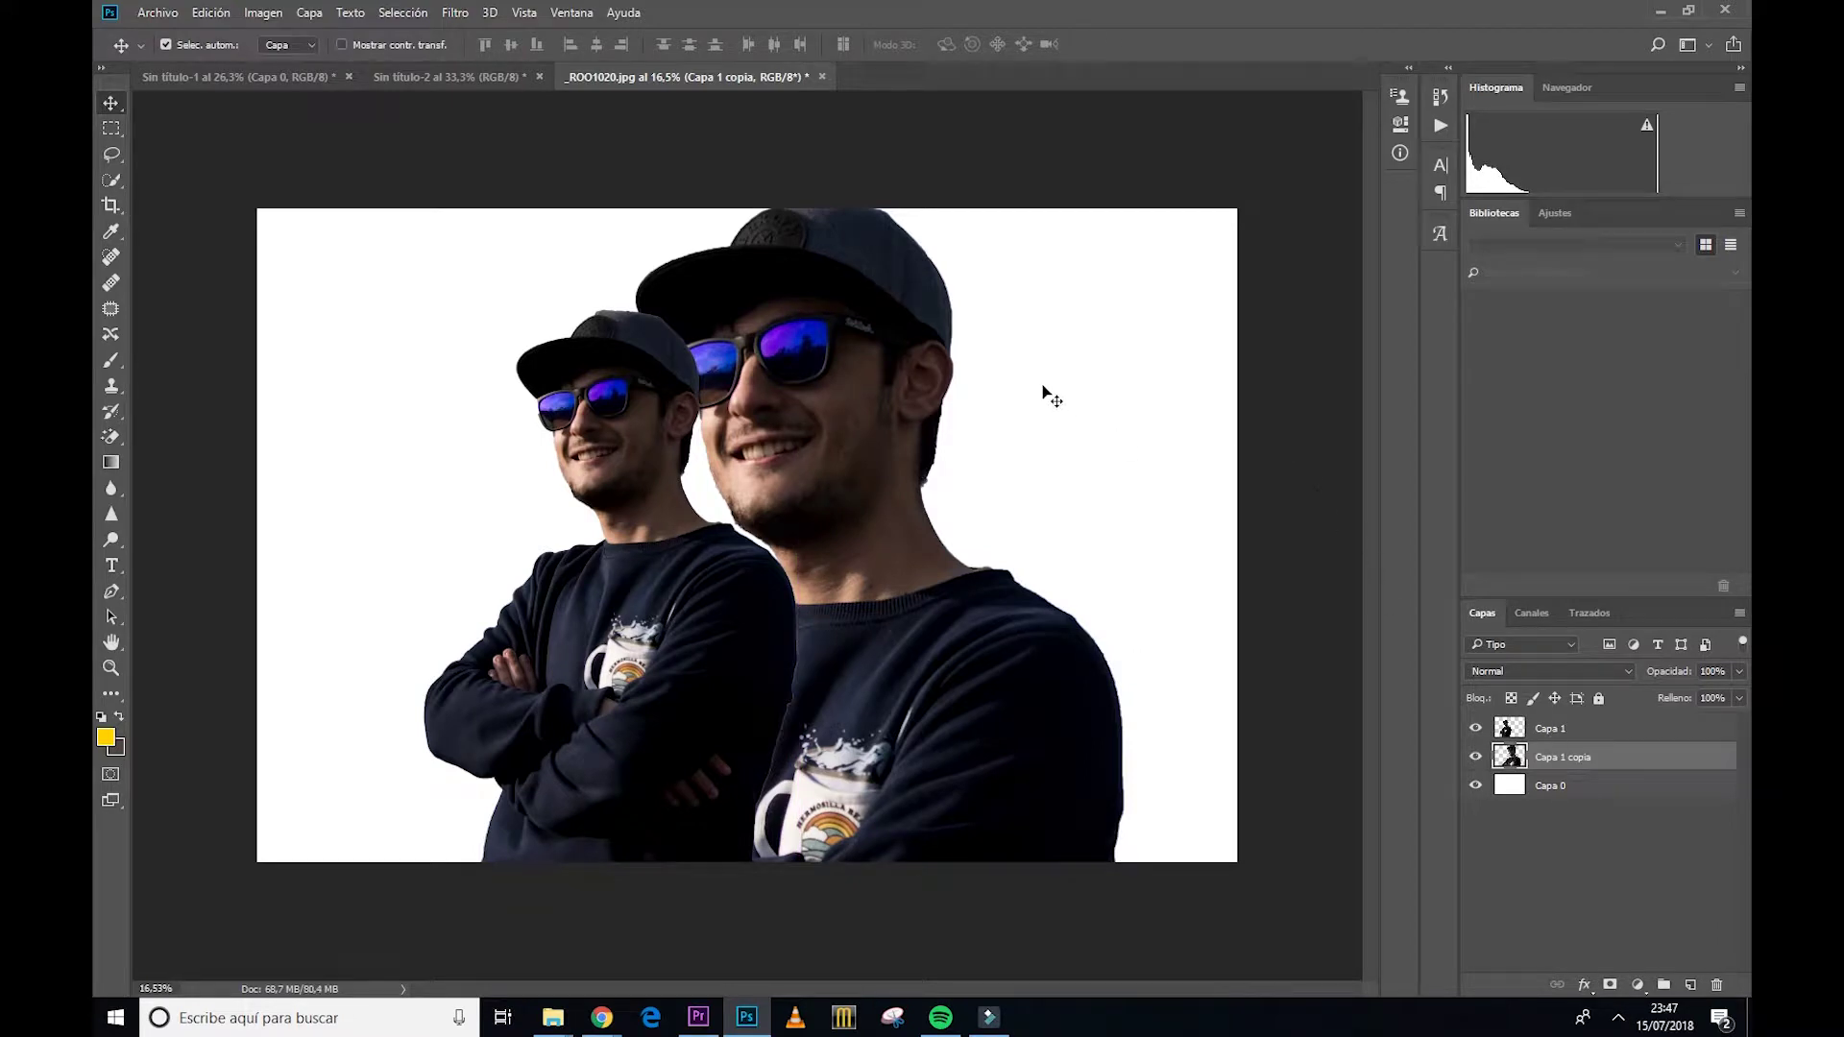
Step: Apply a strong Gaussian Blur to the enlarged Capa 1 copia
left_click(451, 14)
left_click(505, 232)
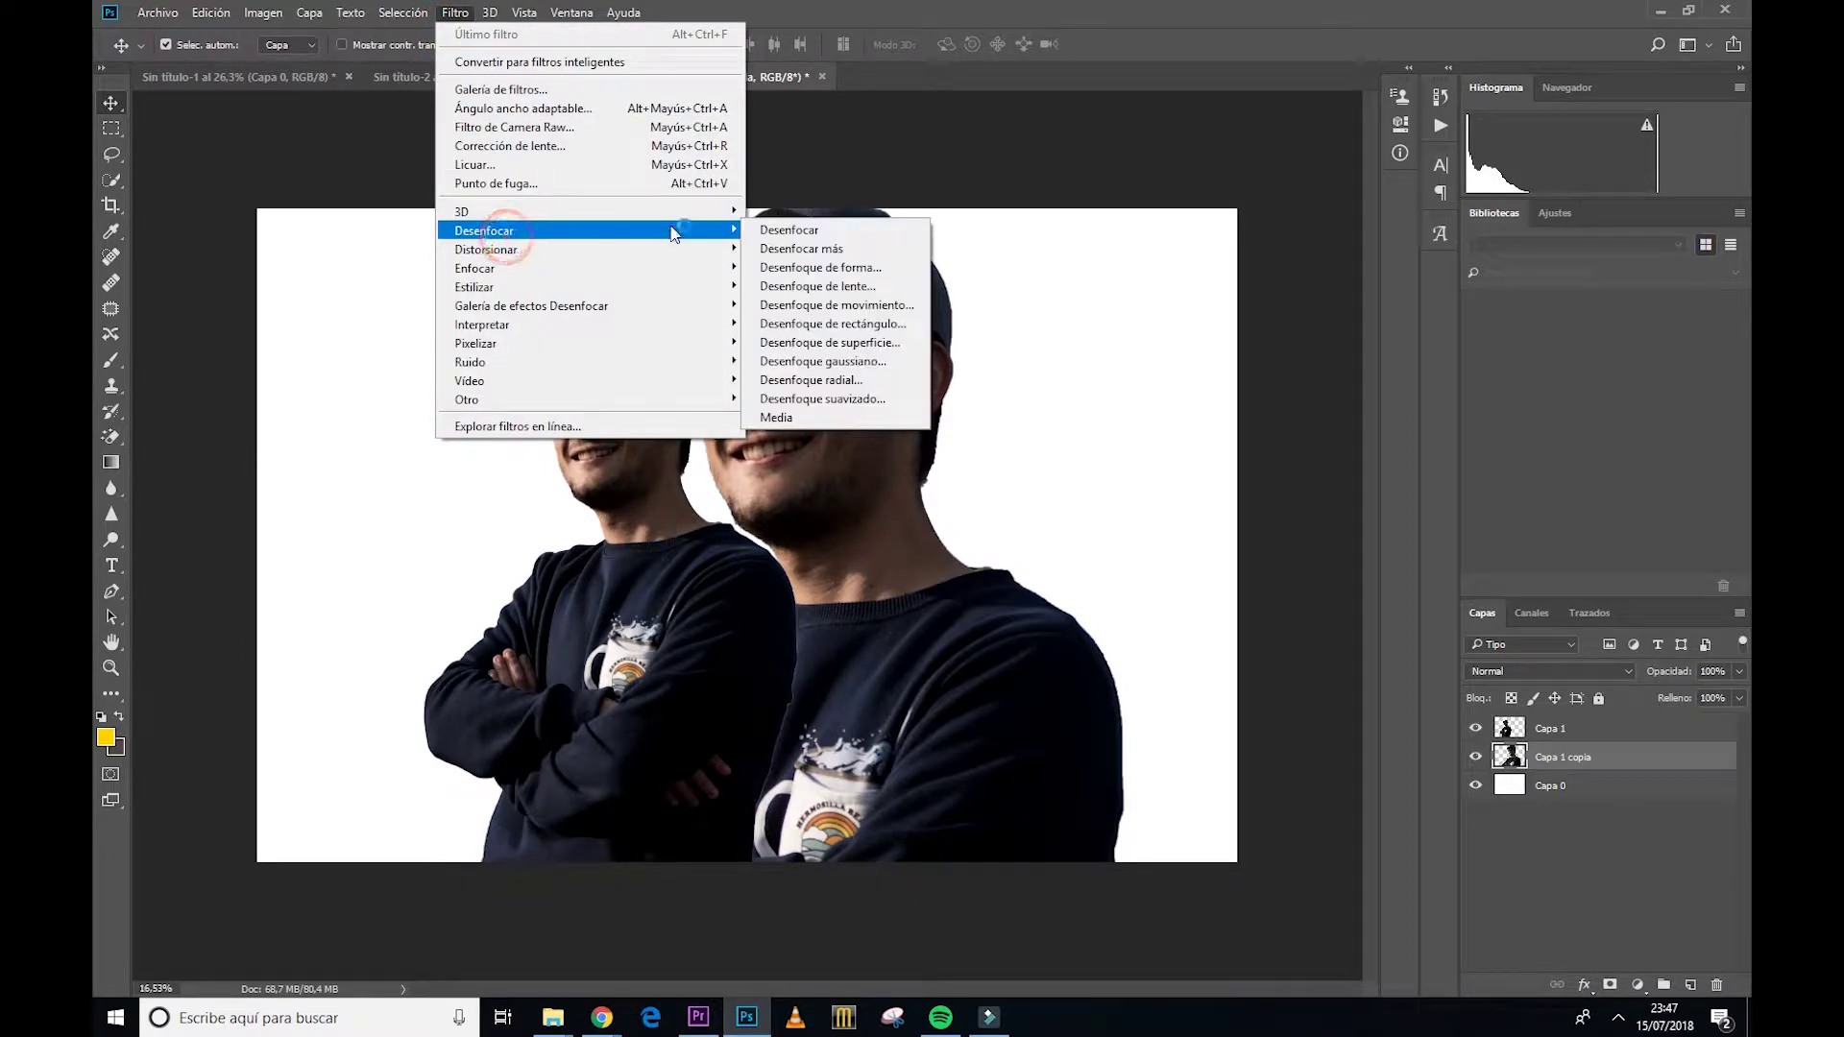
left_click(815, 362)
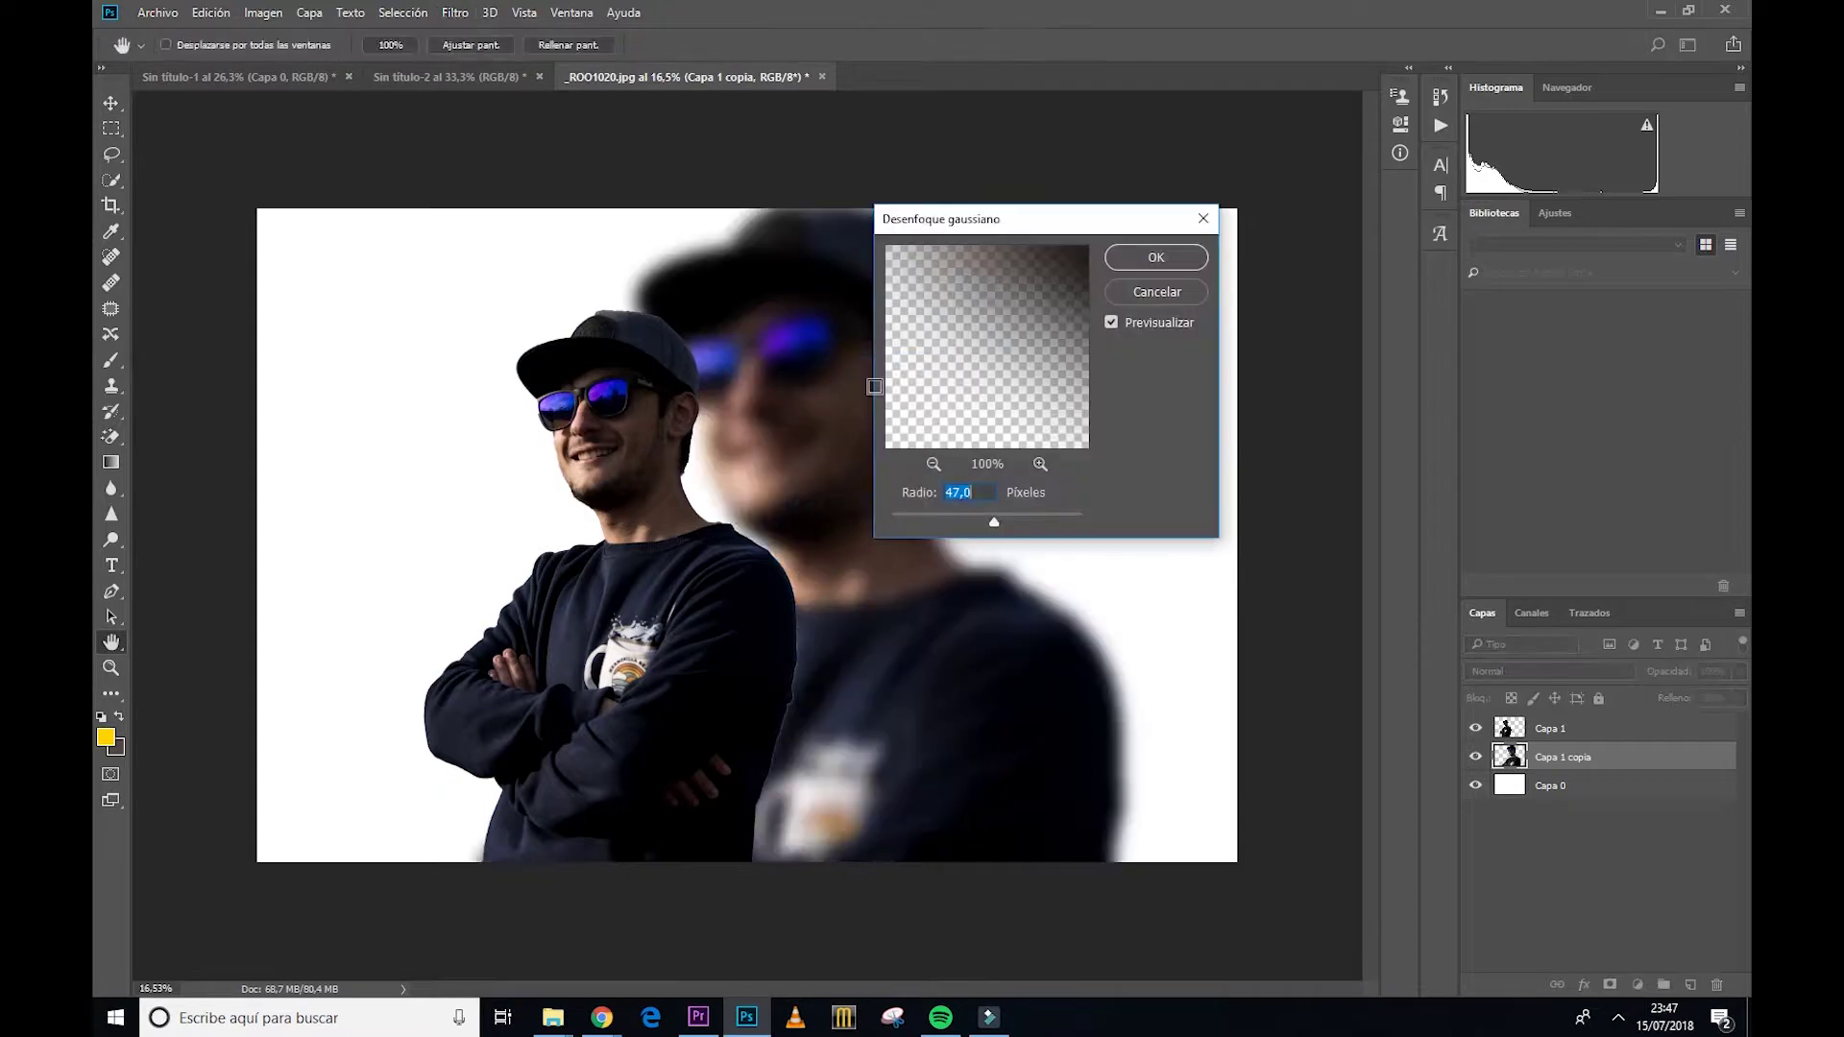
mouse_move(988, 520)
left_mouse_down()
mouse_move(1023, 525)
mouse_move(1009, 528)
left_mouse_up()
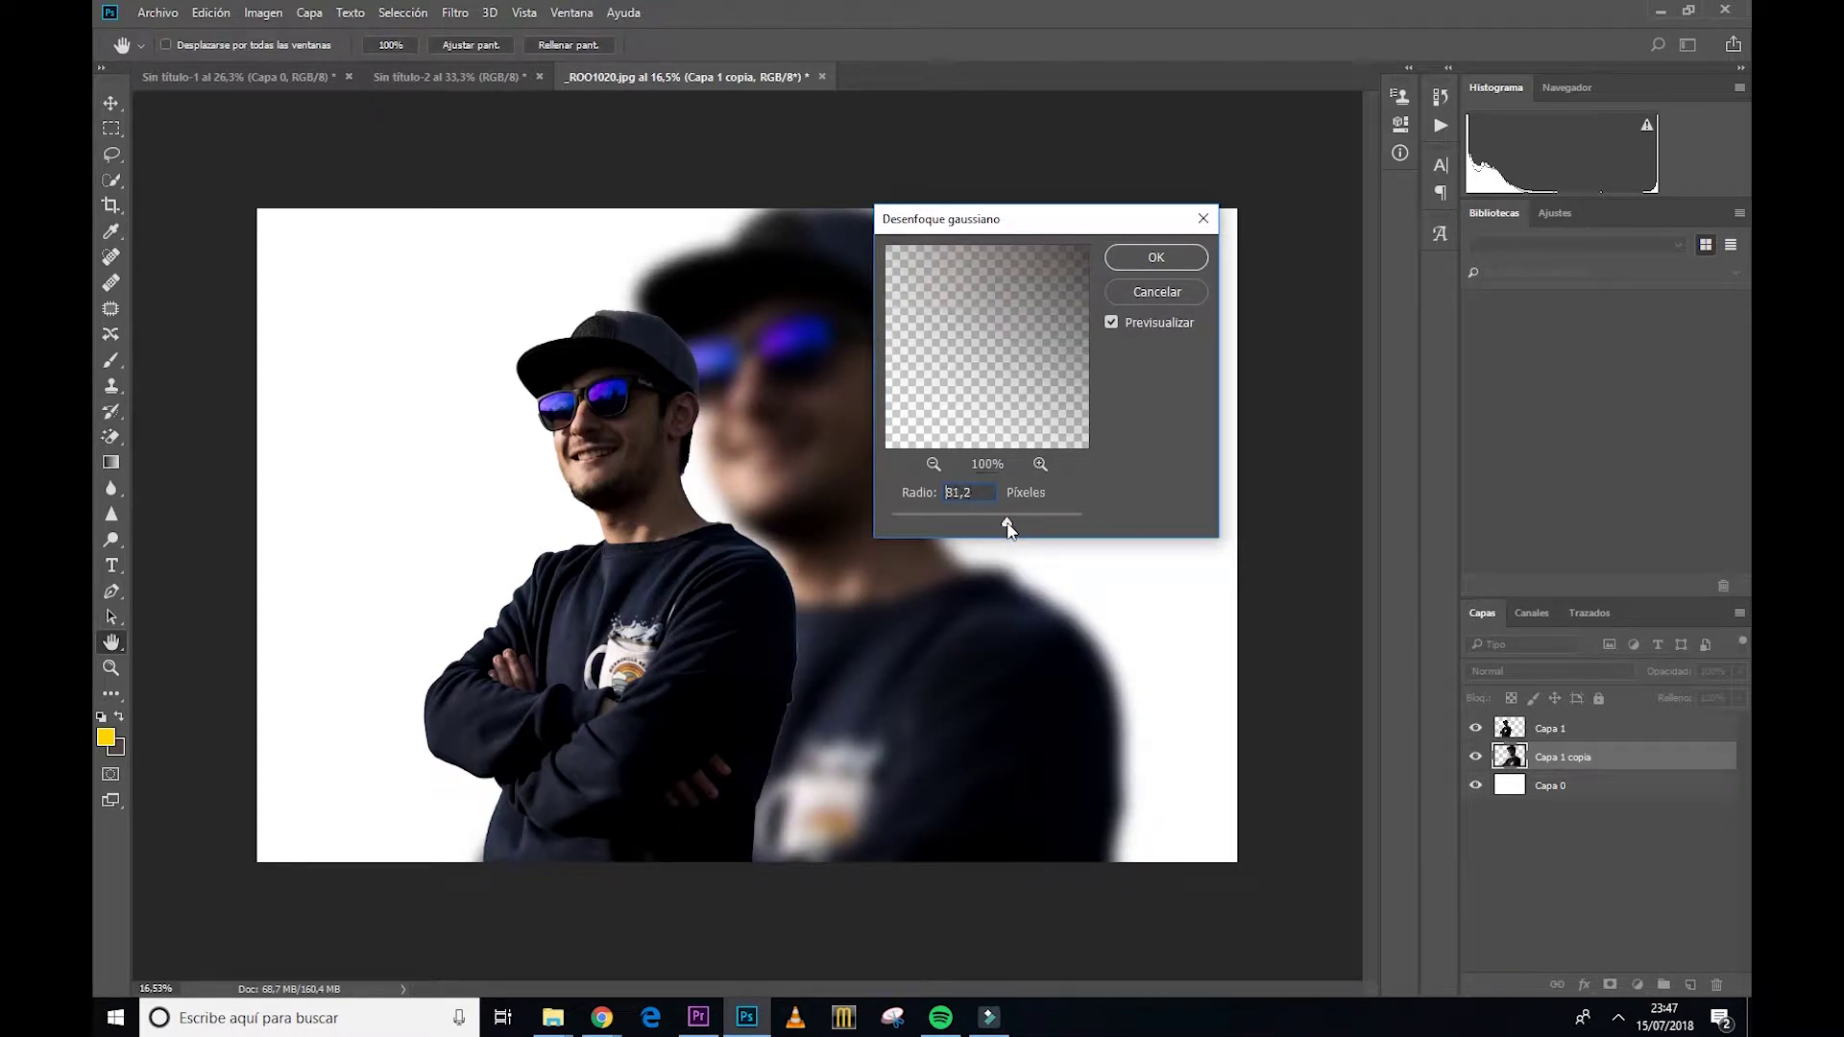
left_click(1153, 259)
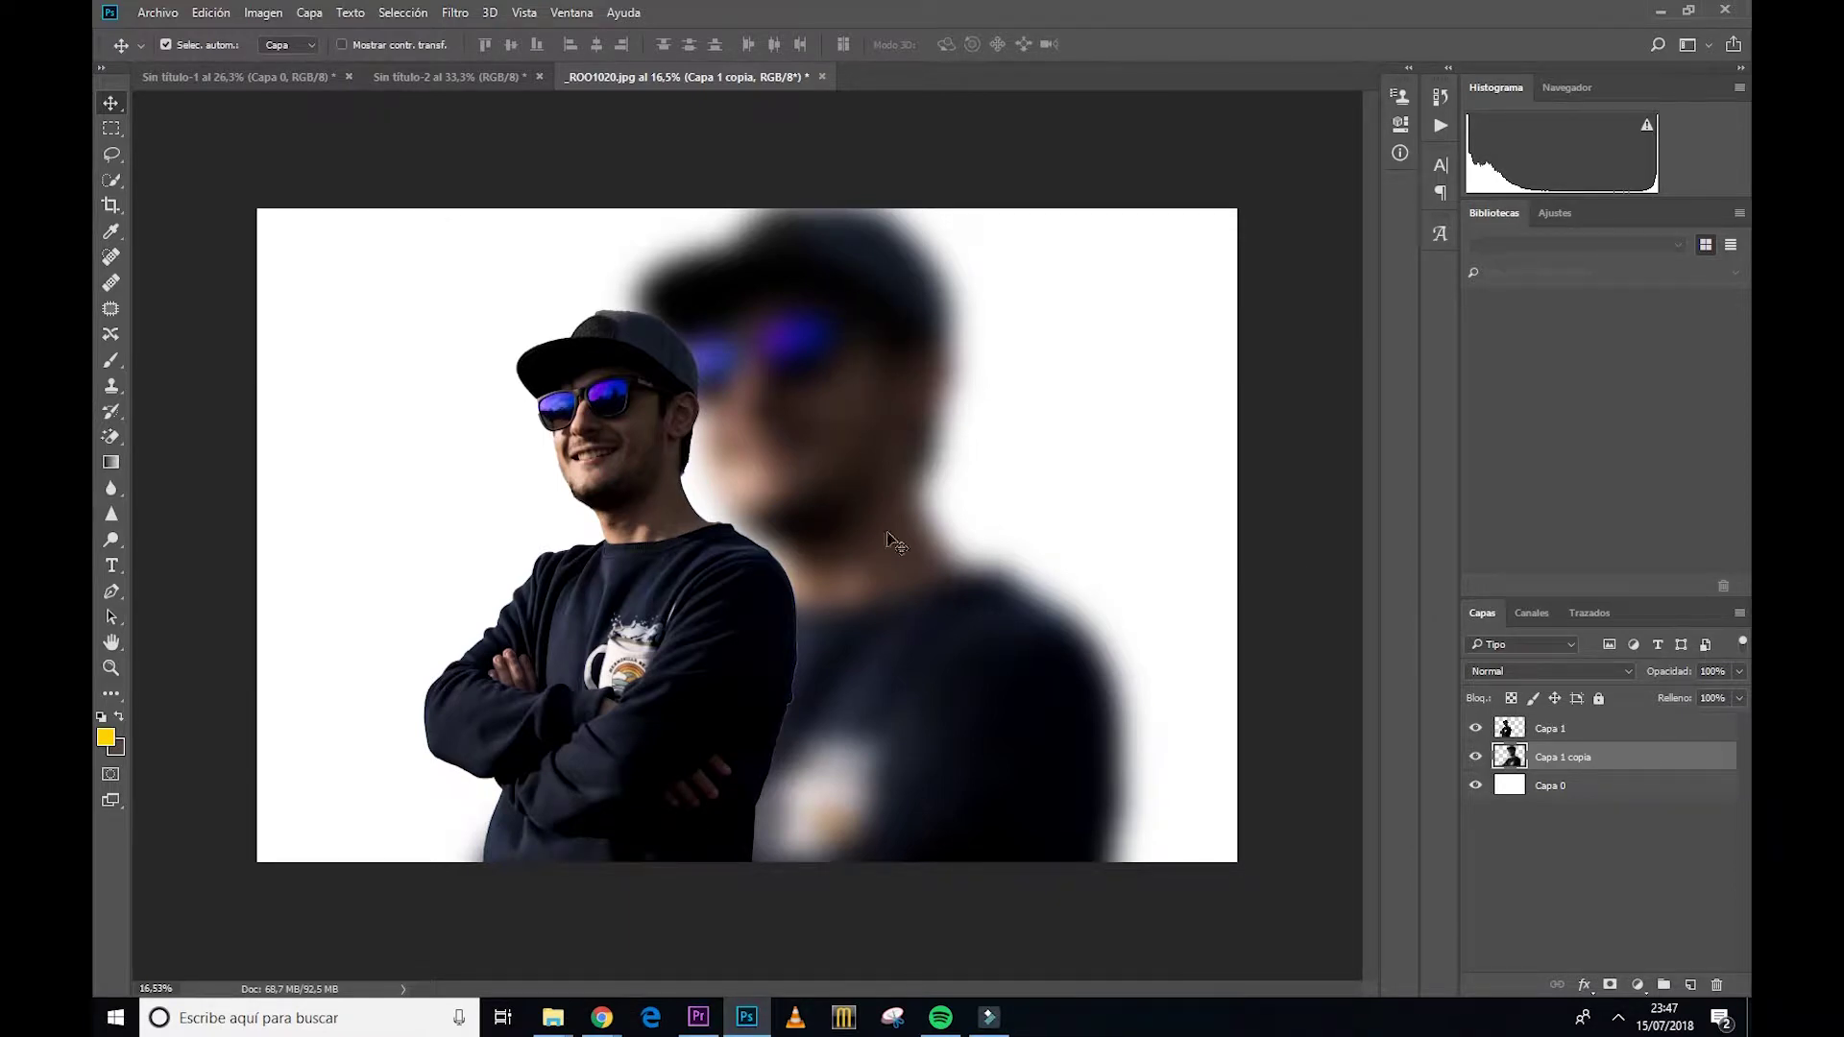
Step: Add a Hue/Saturation adjustment layer at Saturation +100 and place it above Capa 1
left_click(1637, 984)
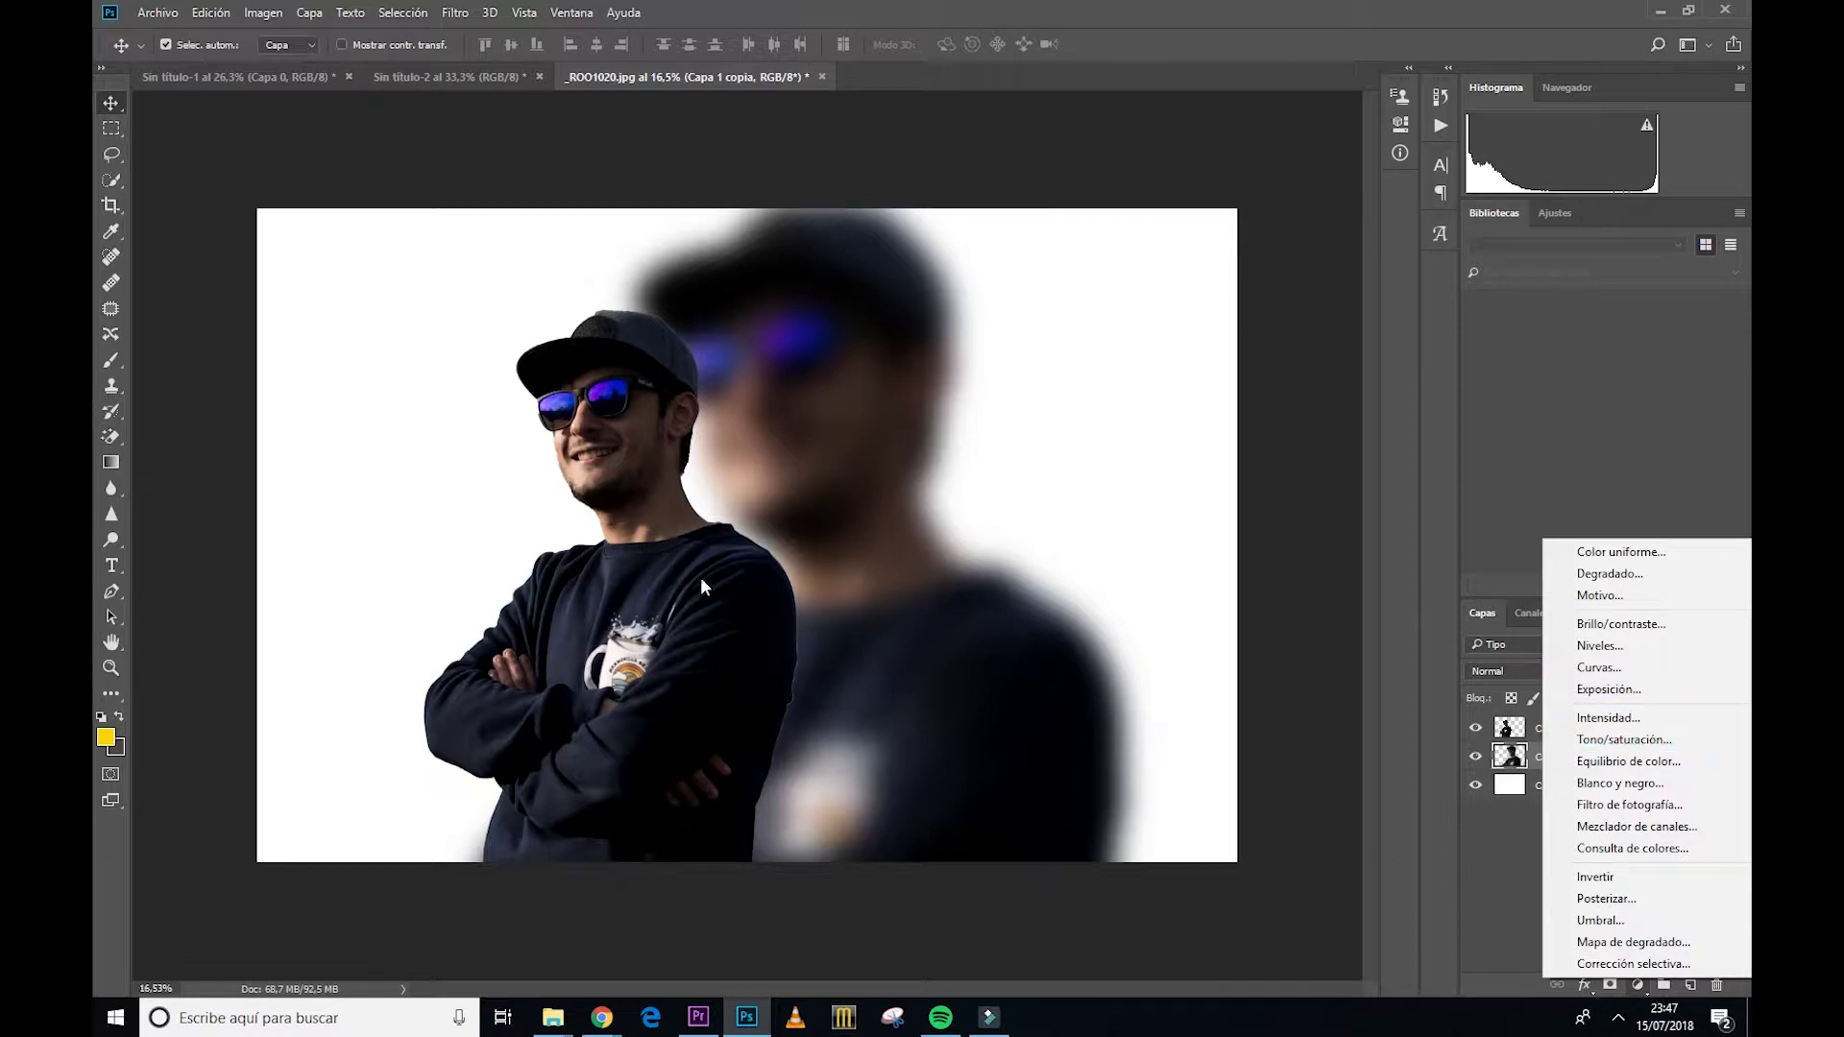
left_click(1477, 862)
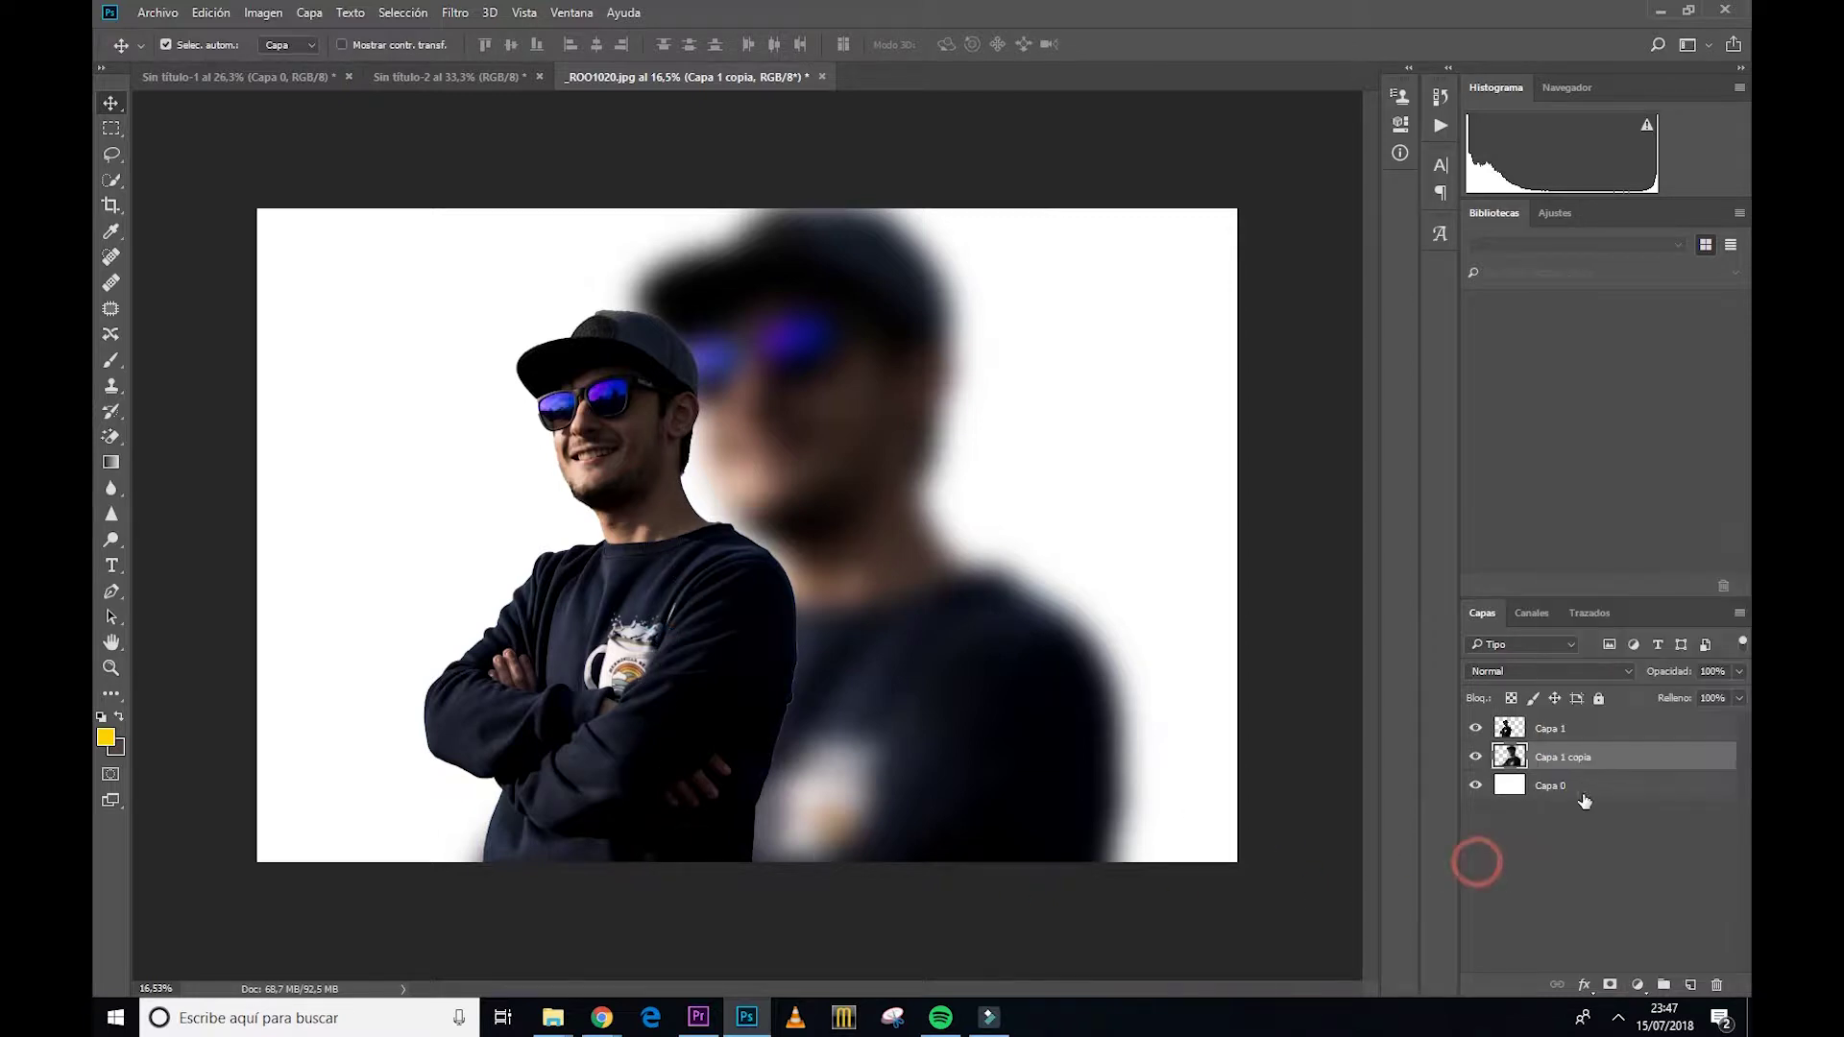
left_click(1637, 984)
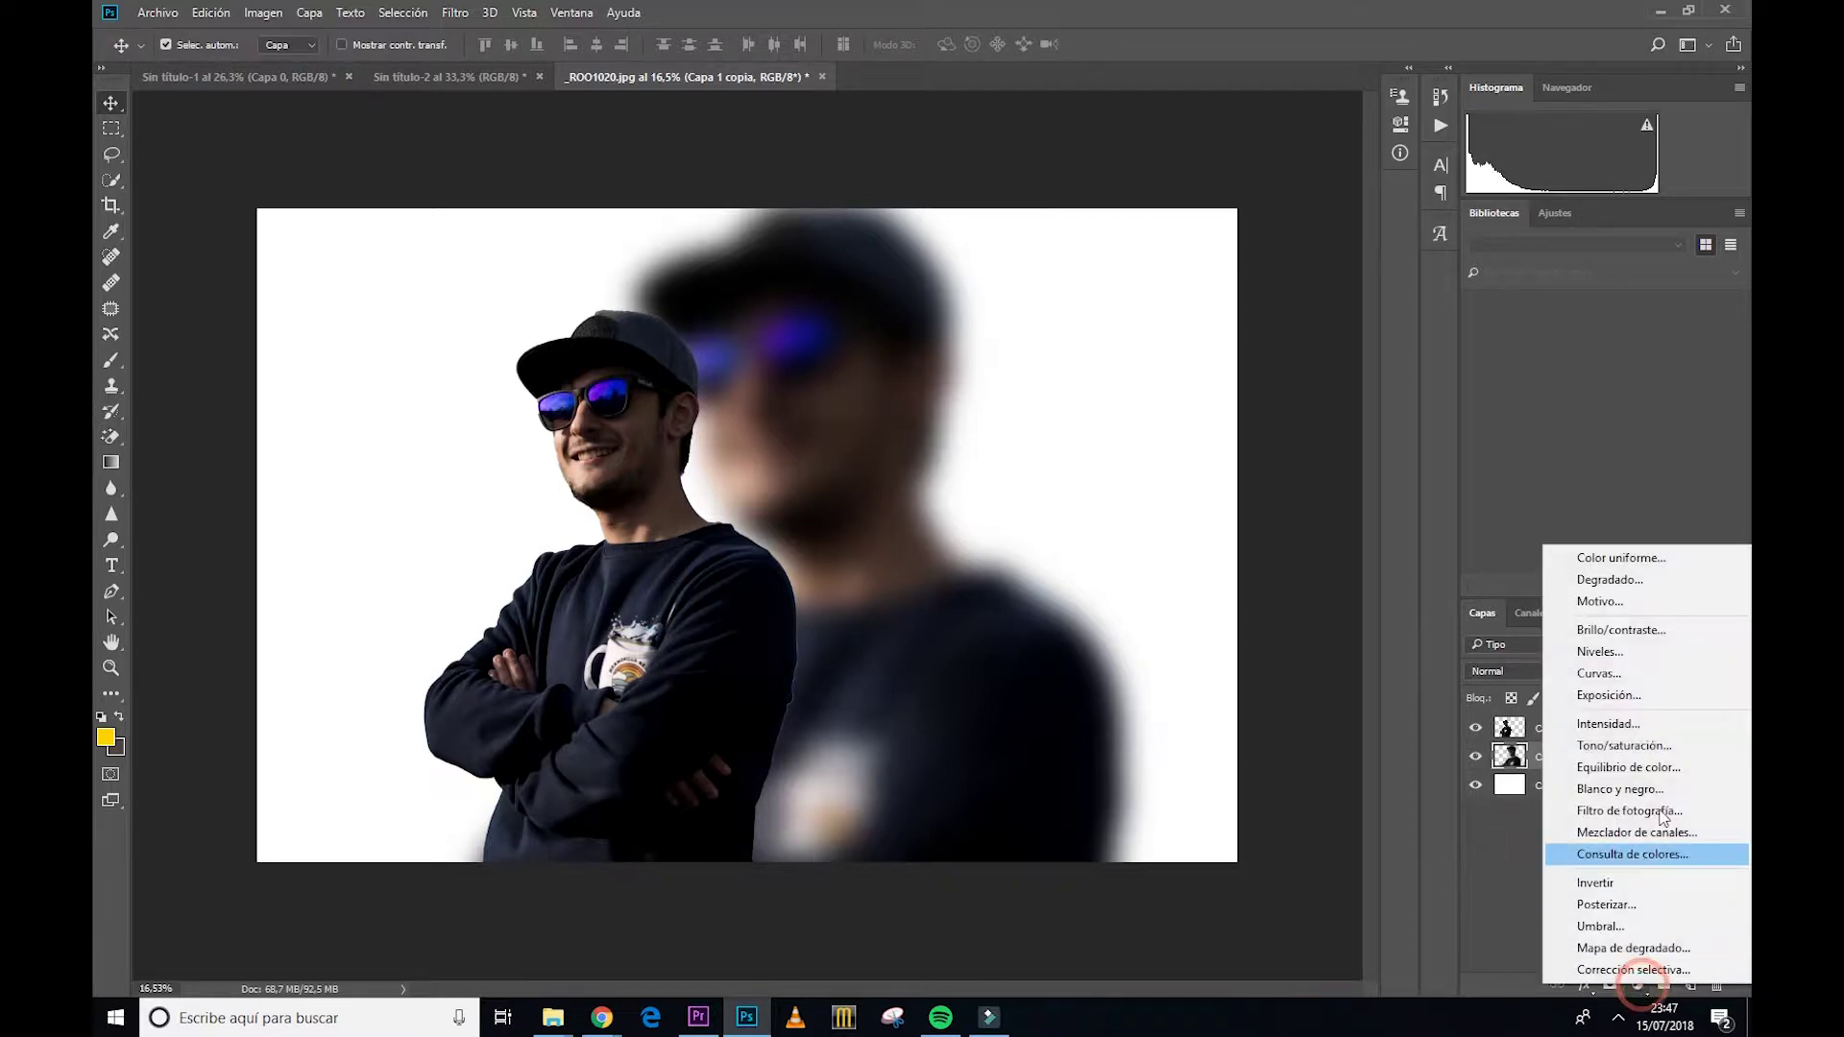
left_click(1622, 745)
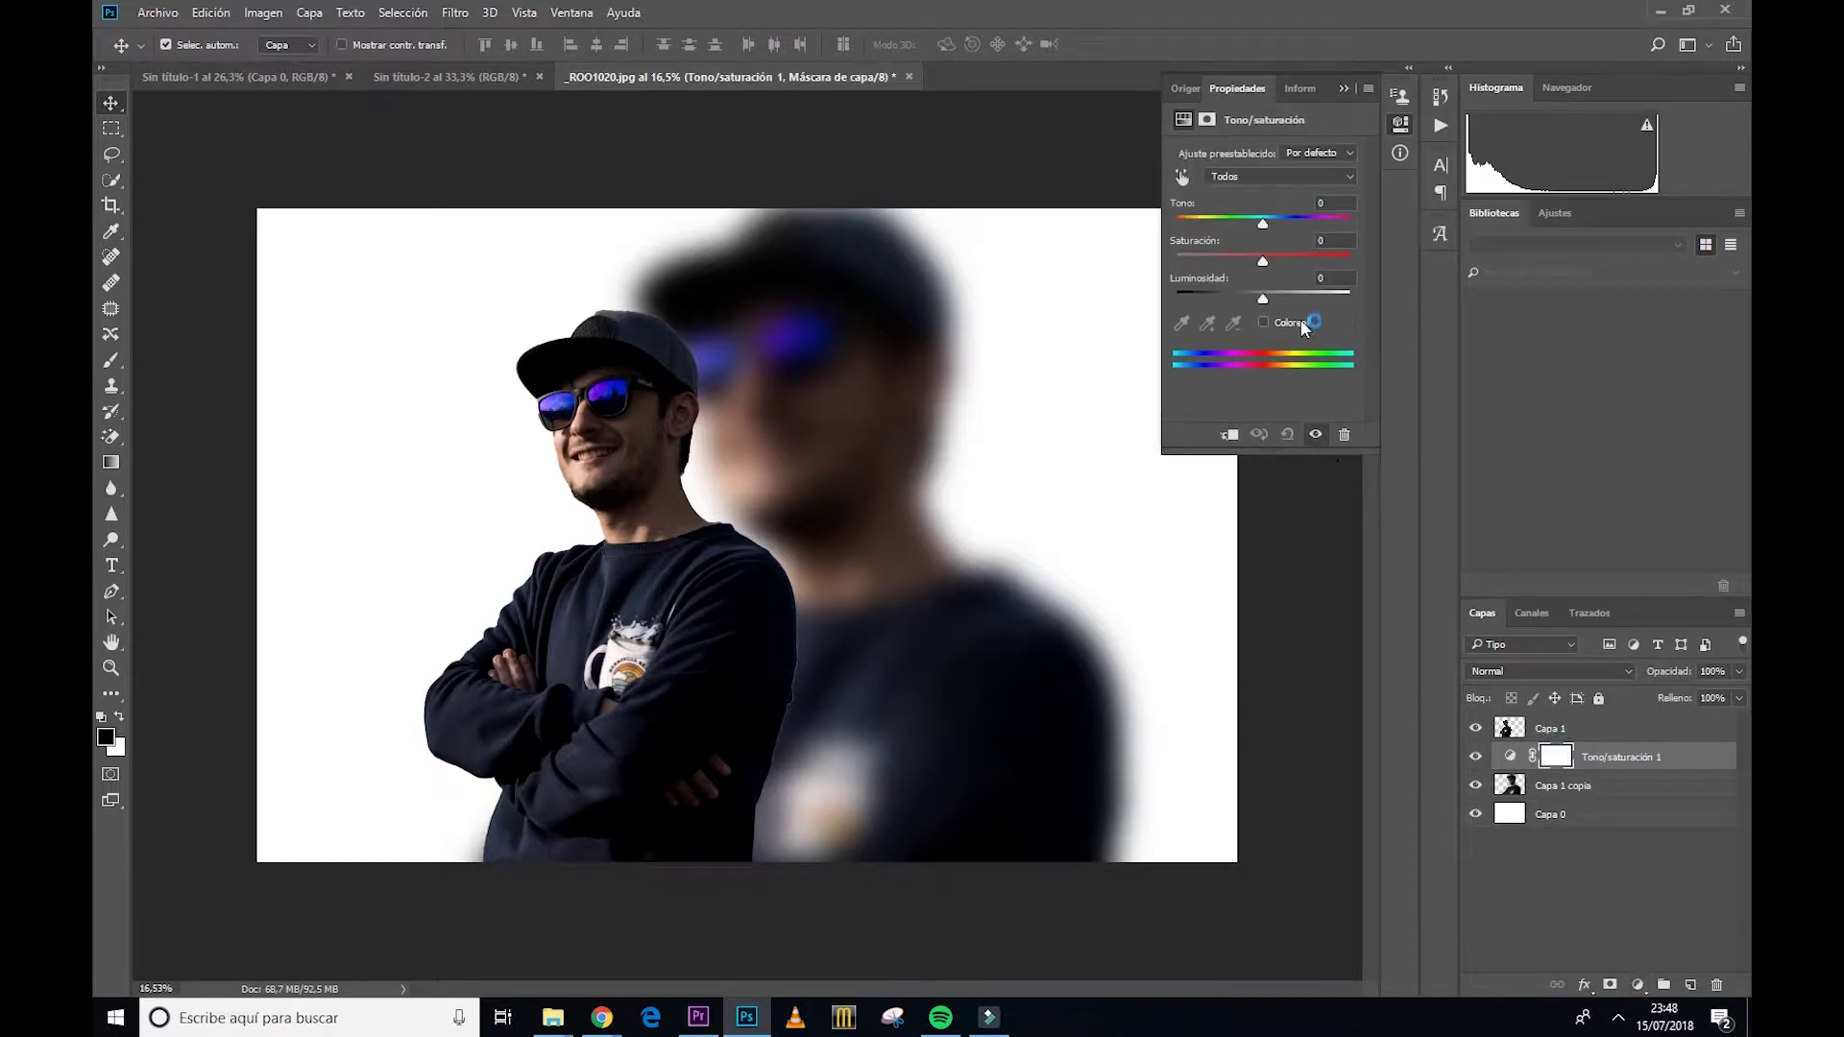
left_click(1266, 259)
left_click_drag(1265, 257, 1384, 251)
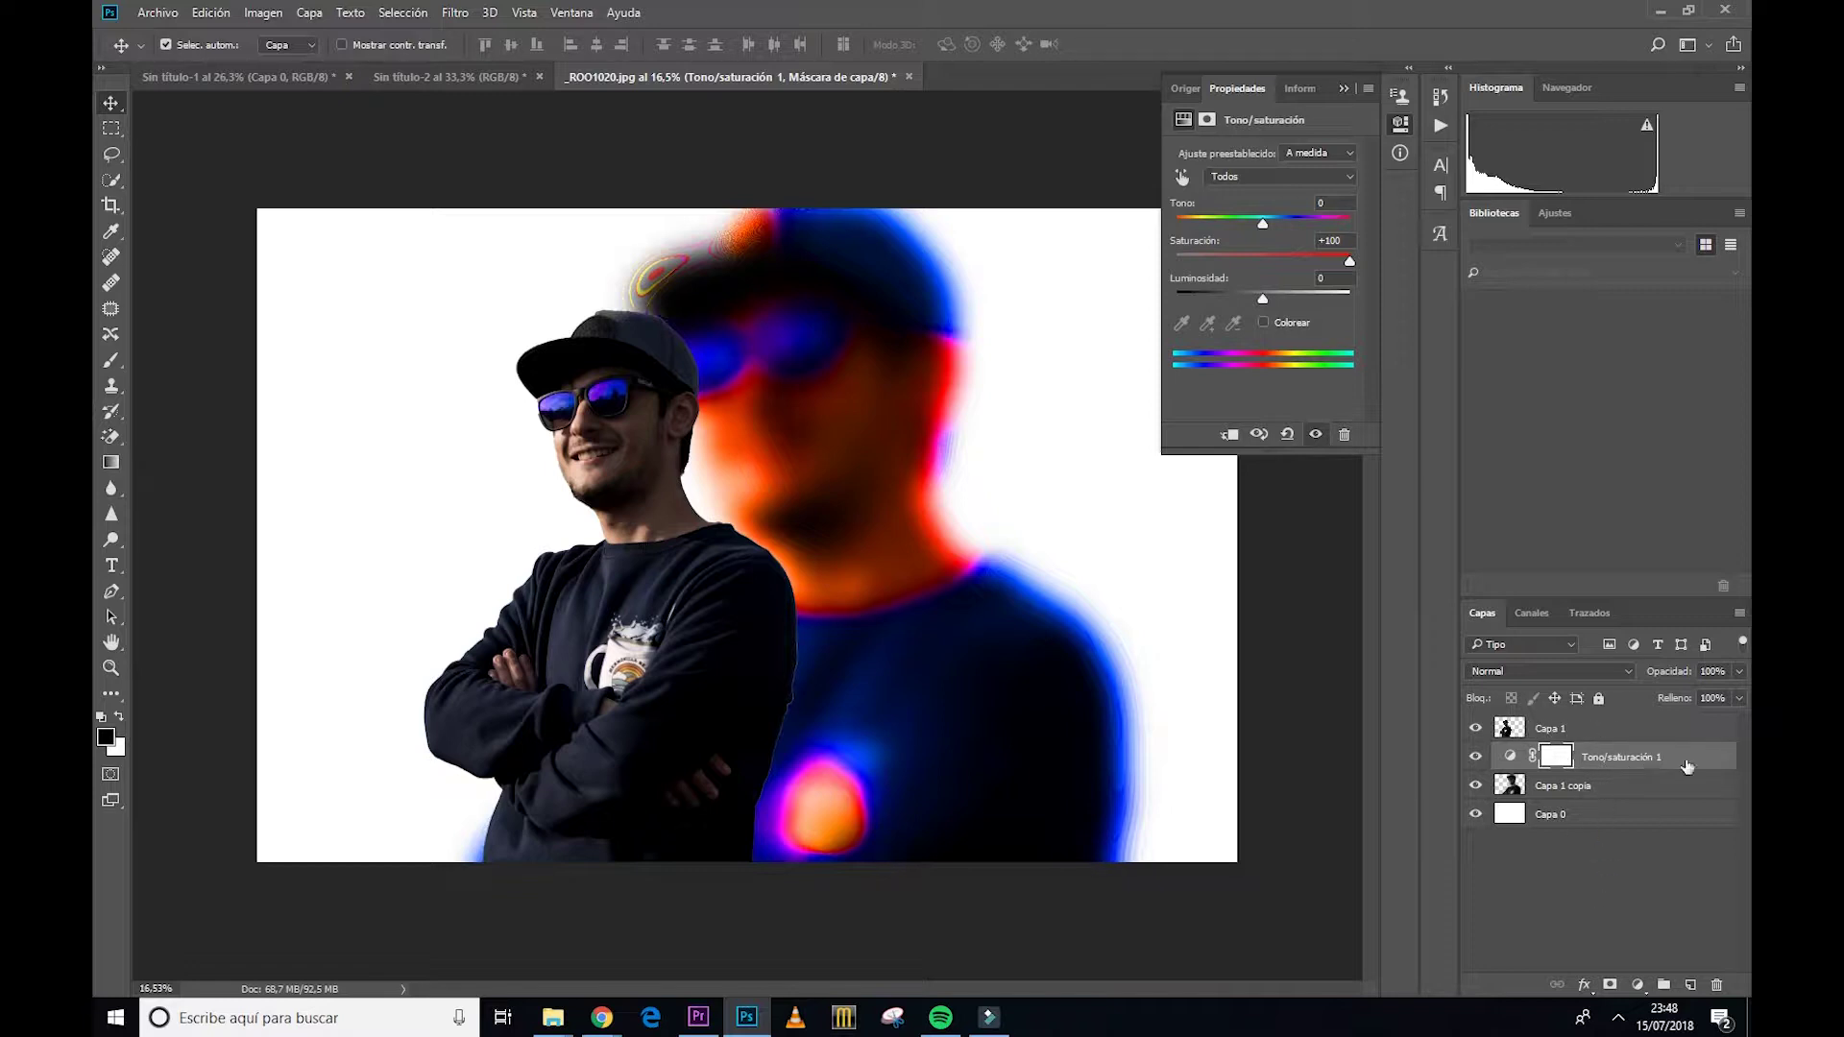
left_click_drag(1692, 763, 1684, 718)
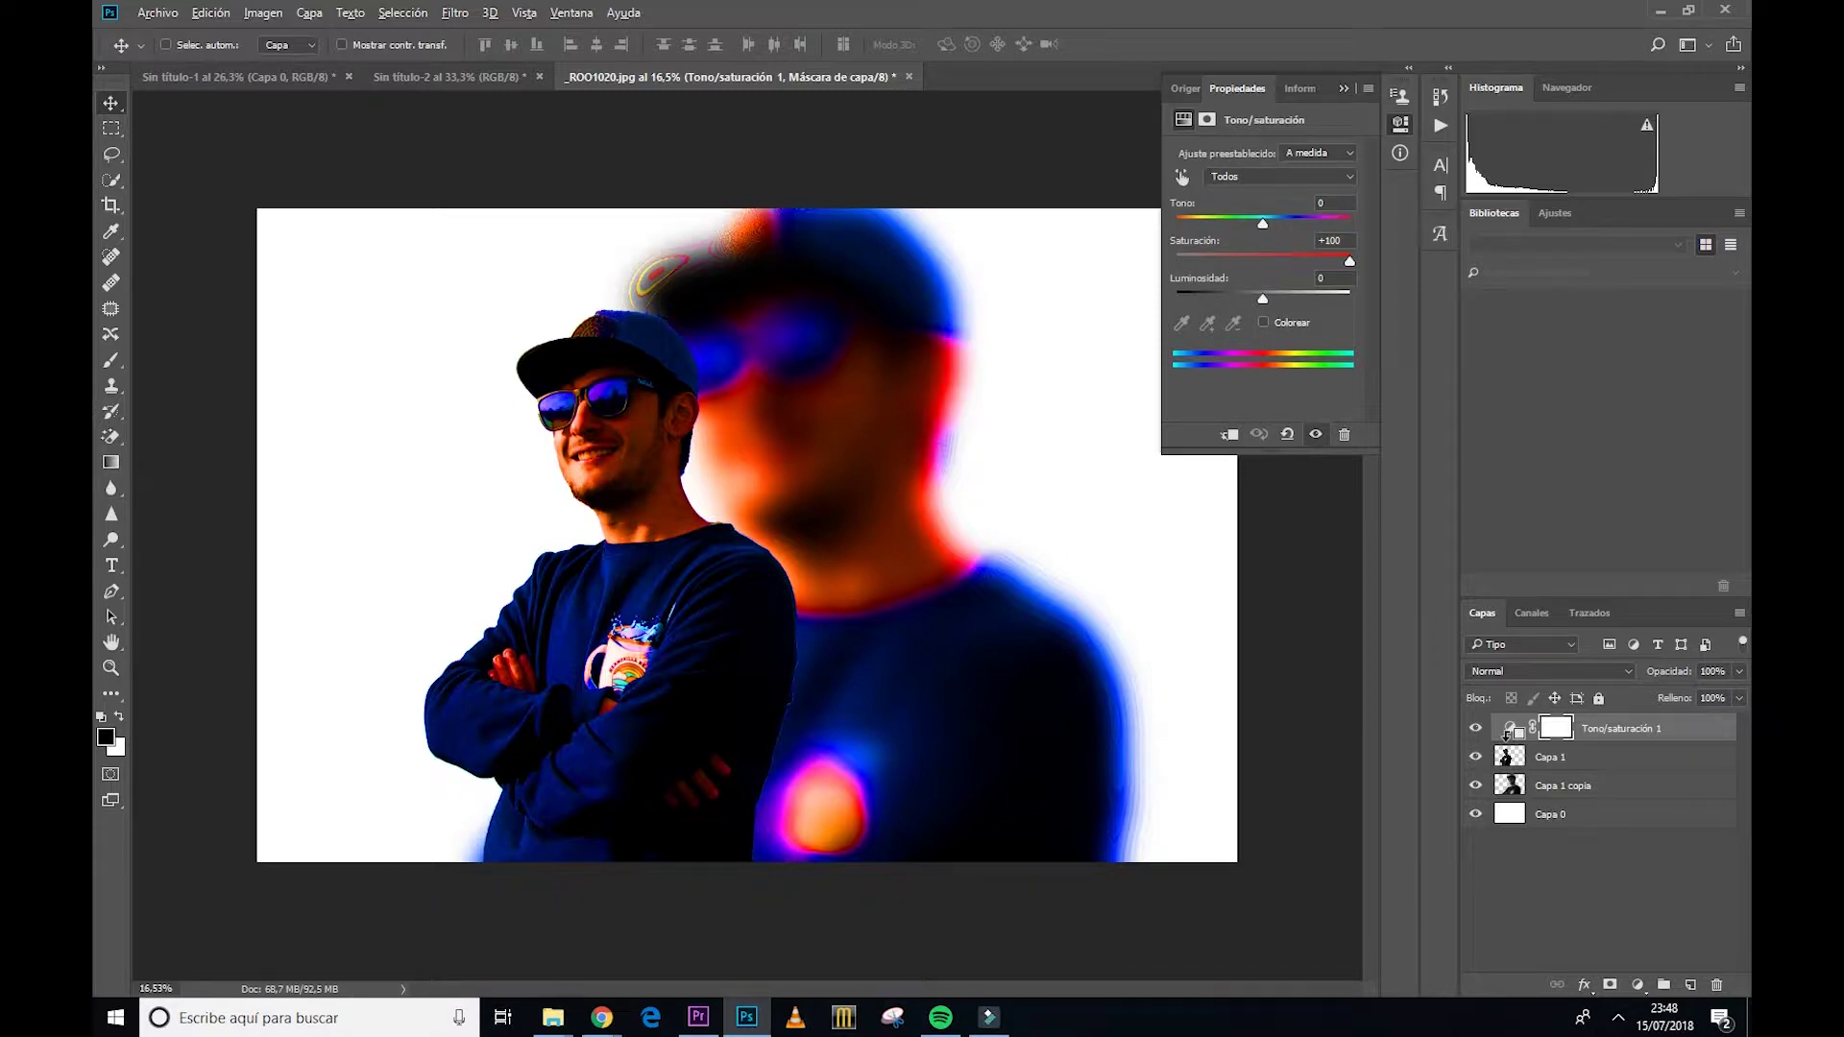
Step: Clip the Hue/Saturation layer to Capa 1 and reduce its saturation boost to about half
left_click(1506, 741, "alt")
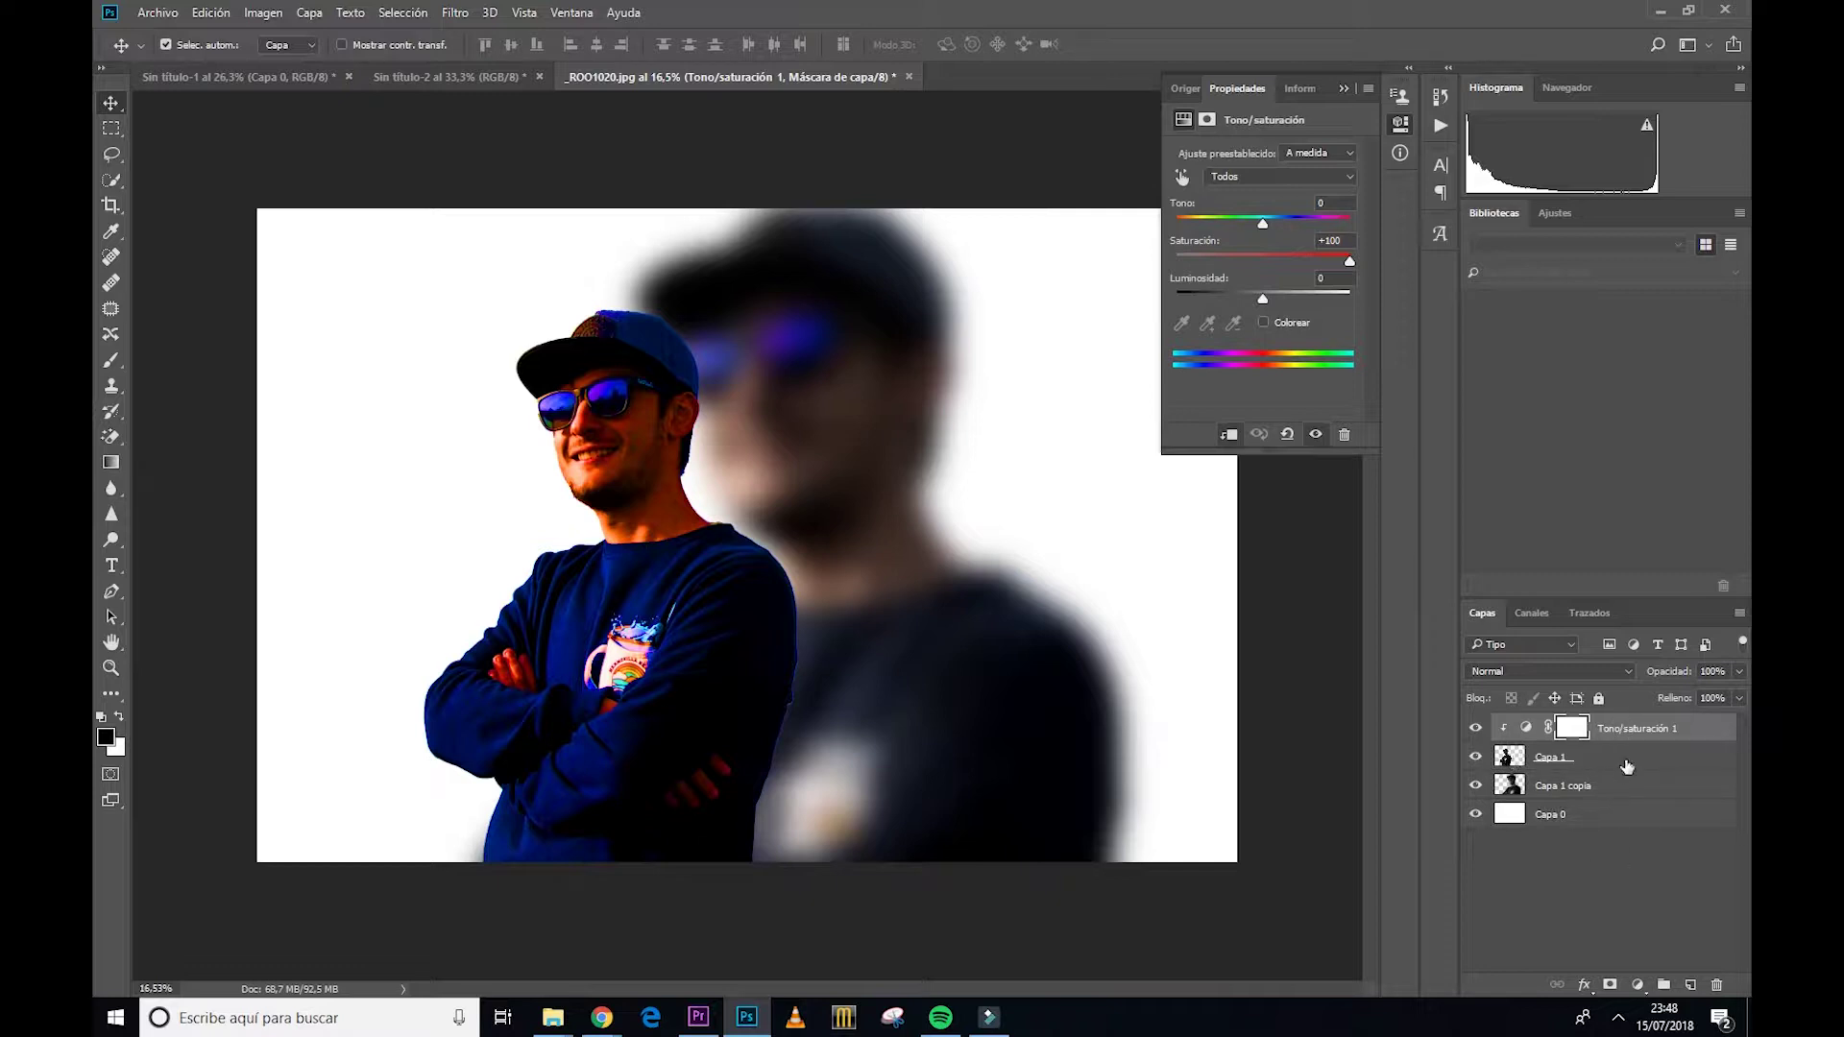
mouse_move(1348, 261)
left_mouse_down()
mouse_move(1270, 261)
mouse_move(1244, 222)
mouse_move(1296, 264)
left_mouse_up()
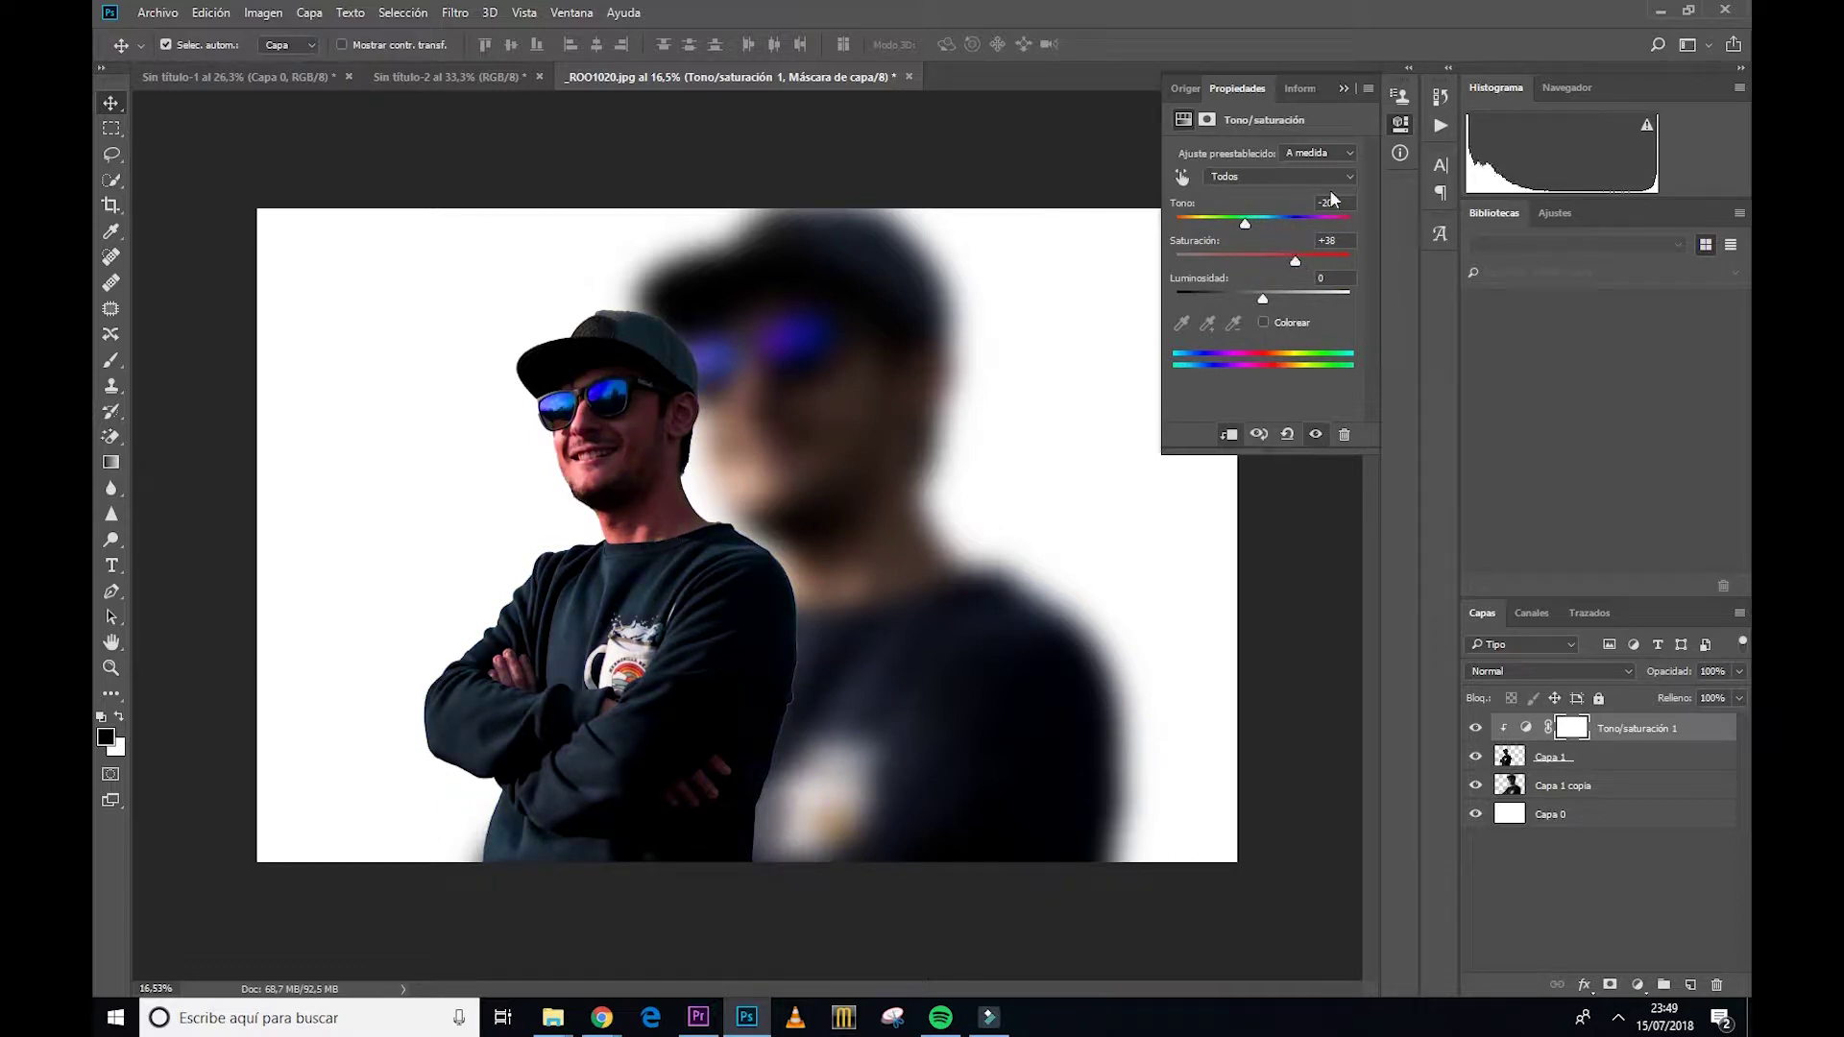
left_click(1343, 90)
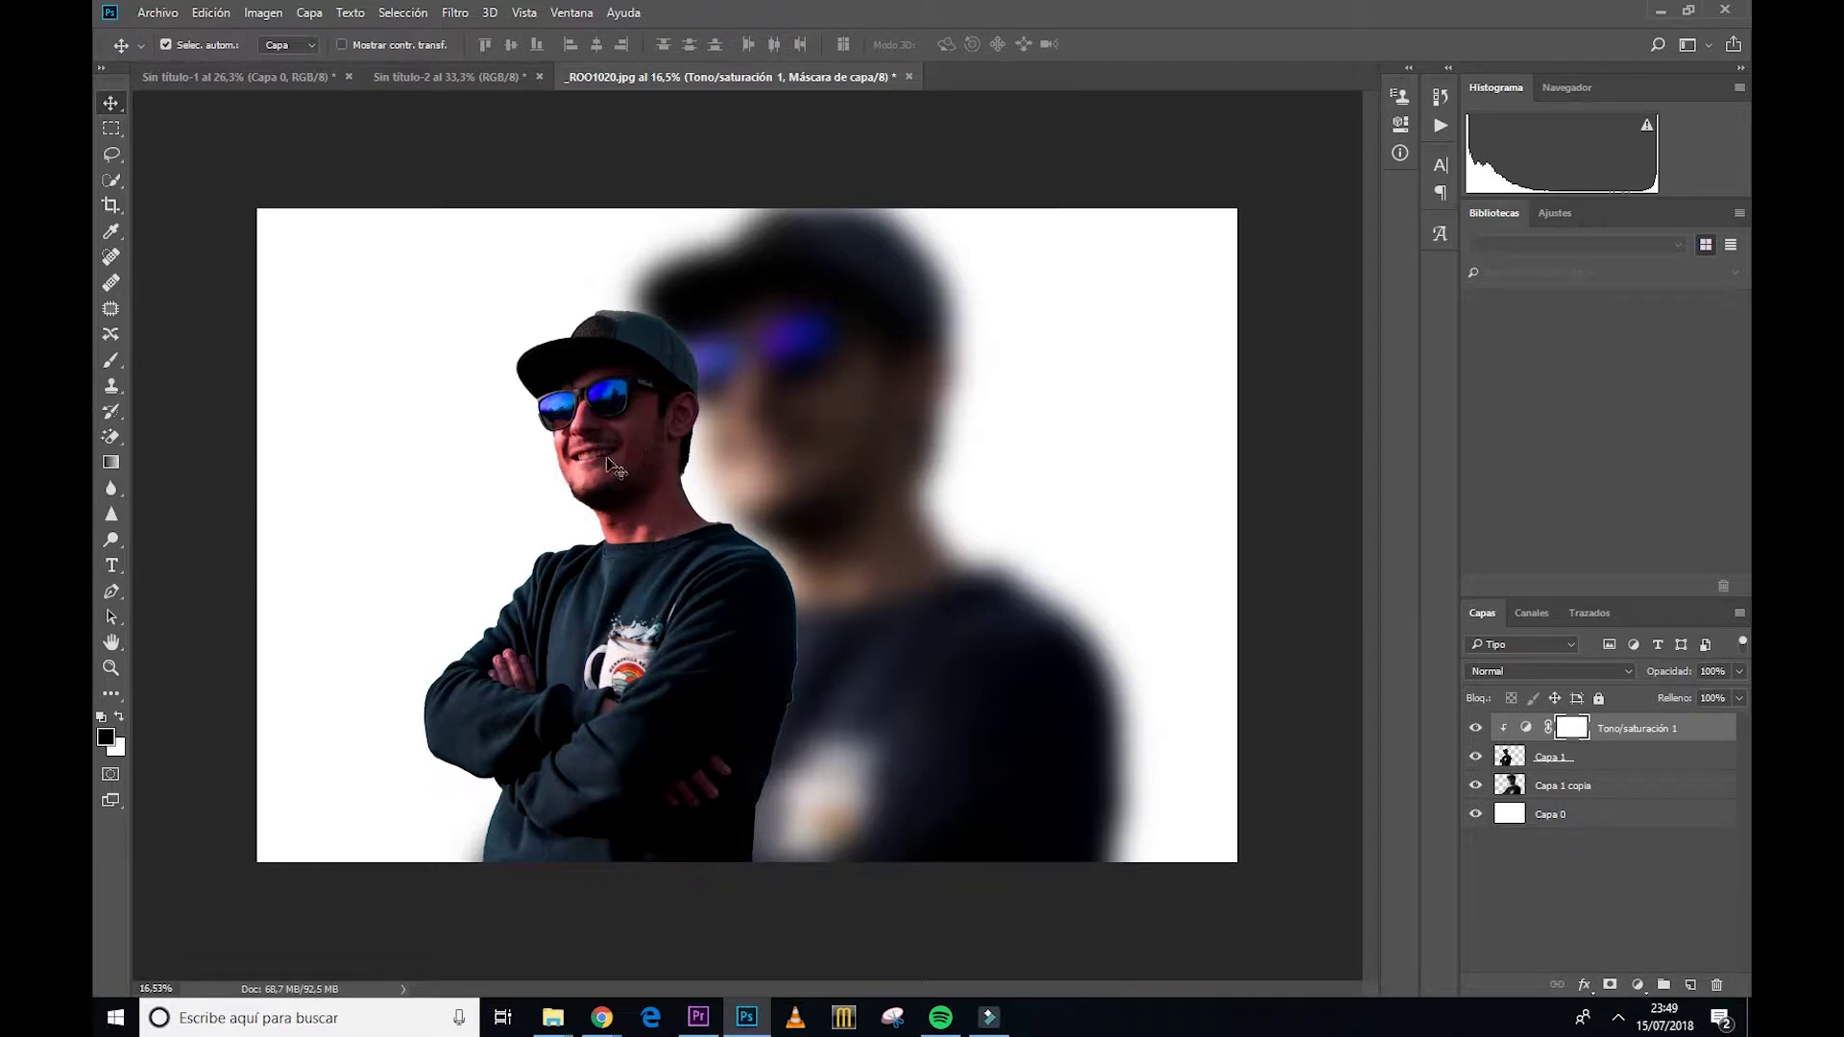
scroll(622, 610, "up", 2)
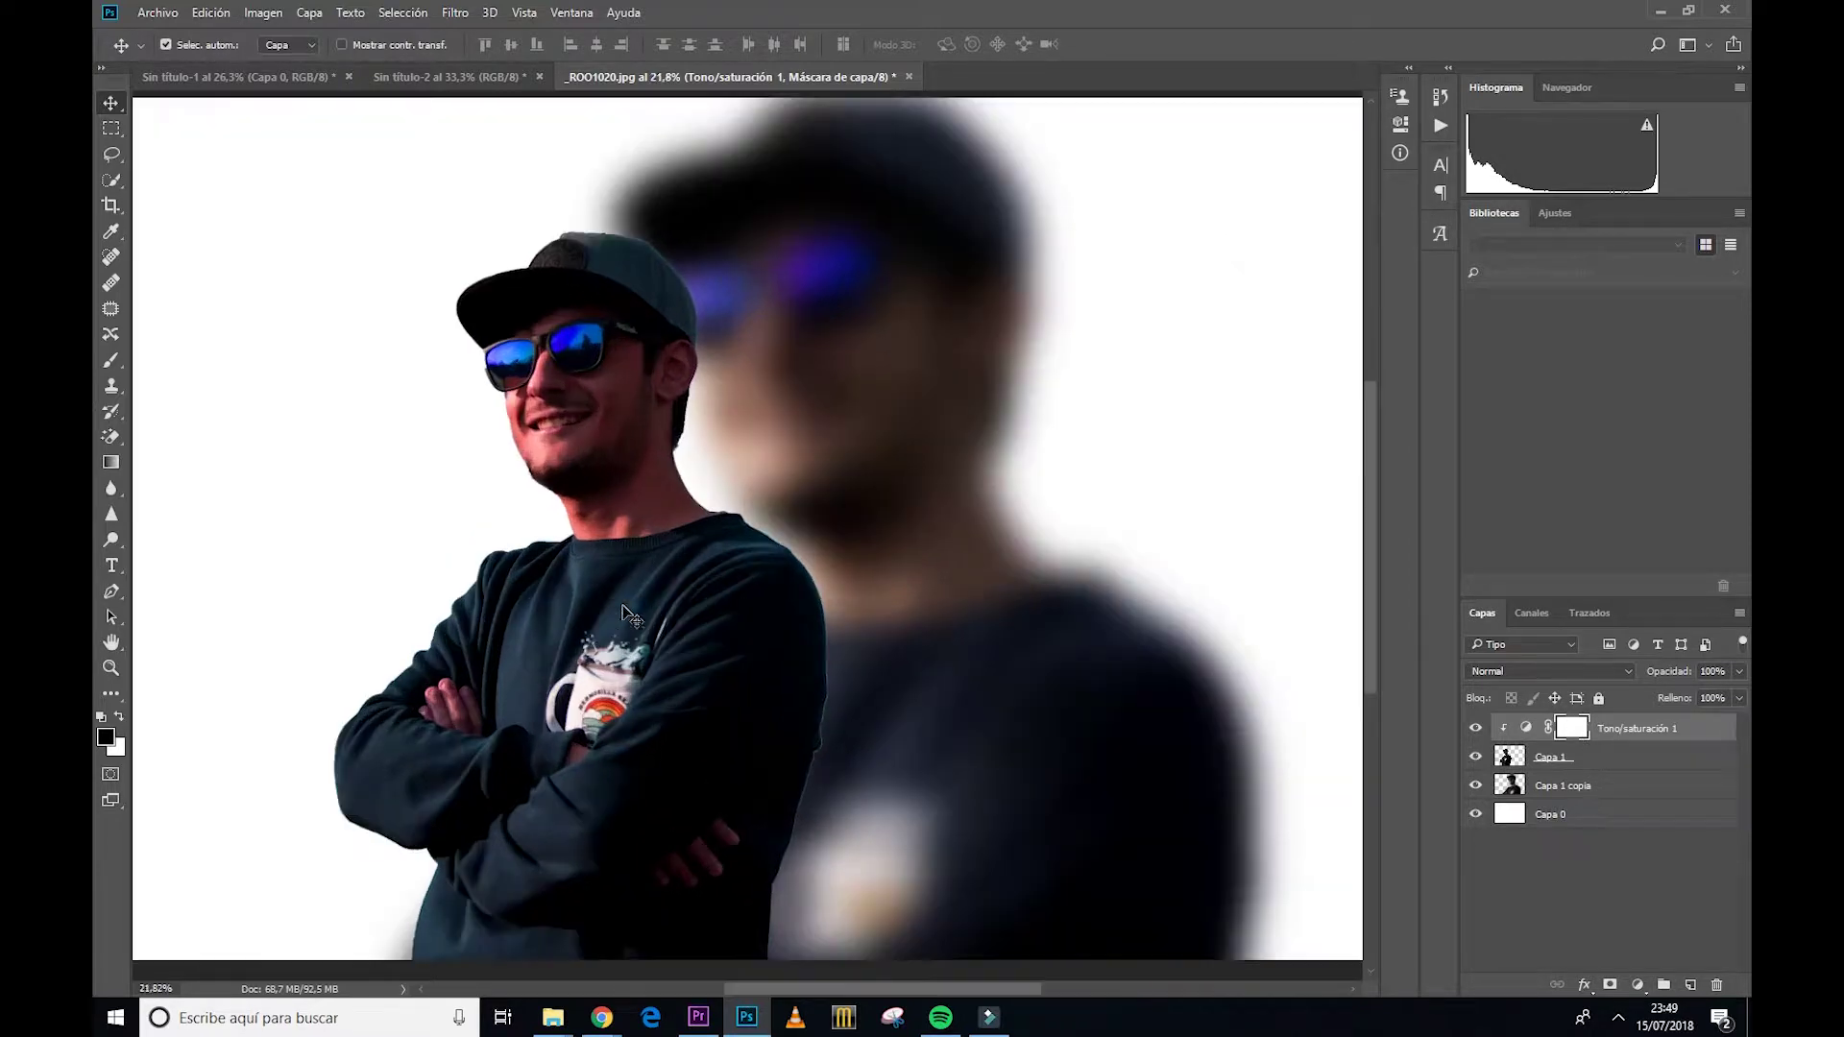
scroll(622, 609, "up", 2)
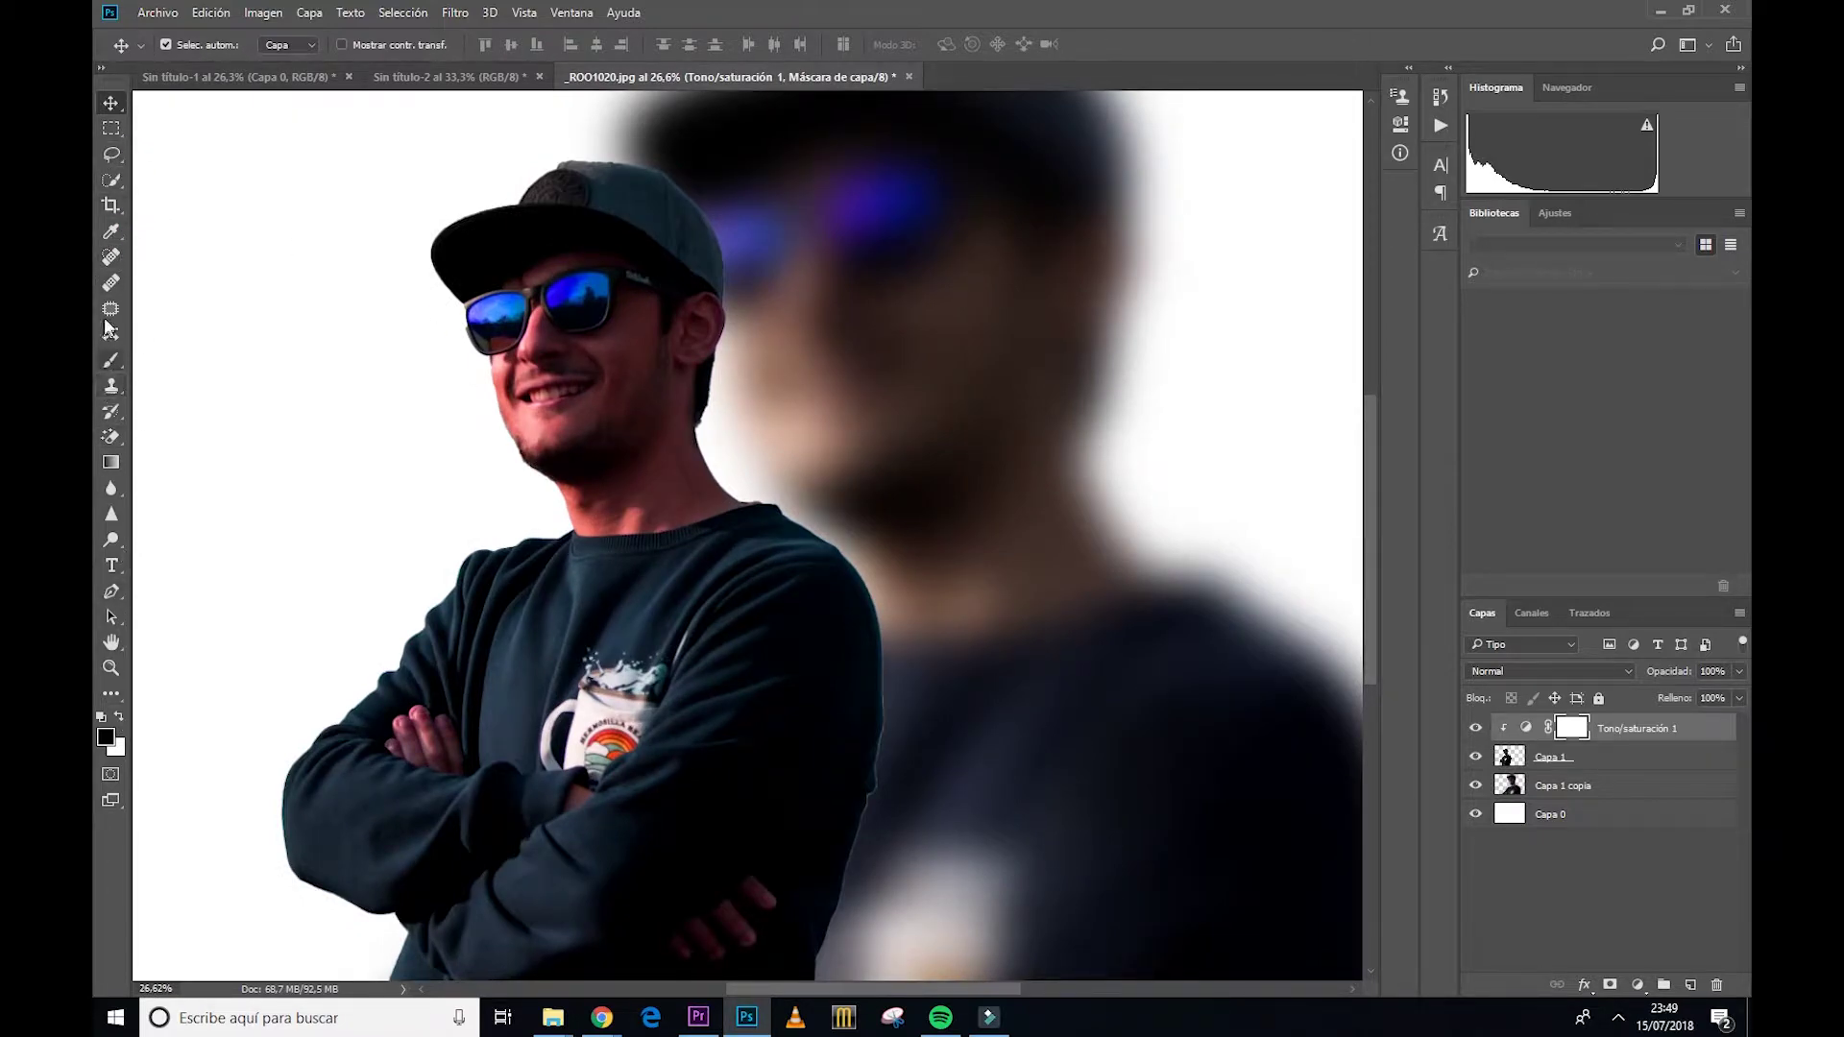
Step: With a 170 px brush, mask the saturation off the face, sweater, mug, chest and hands
left_click(110, 360)
left_click_drag(570, 395, 581, 382)
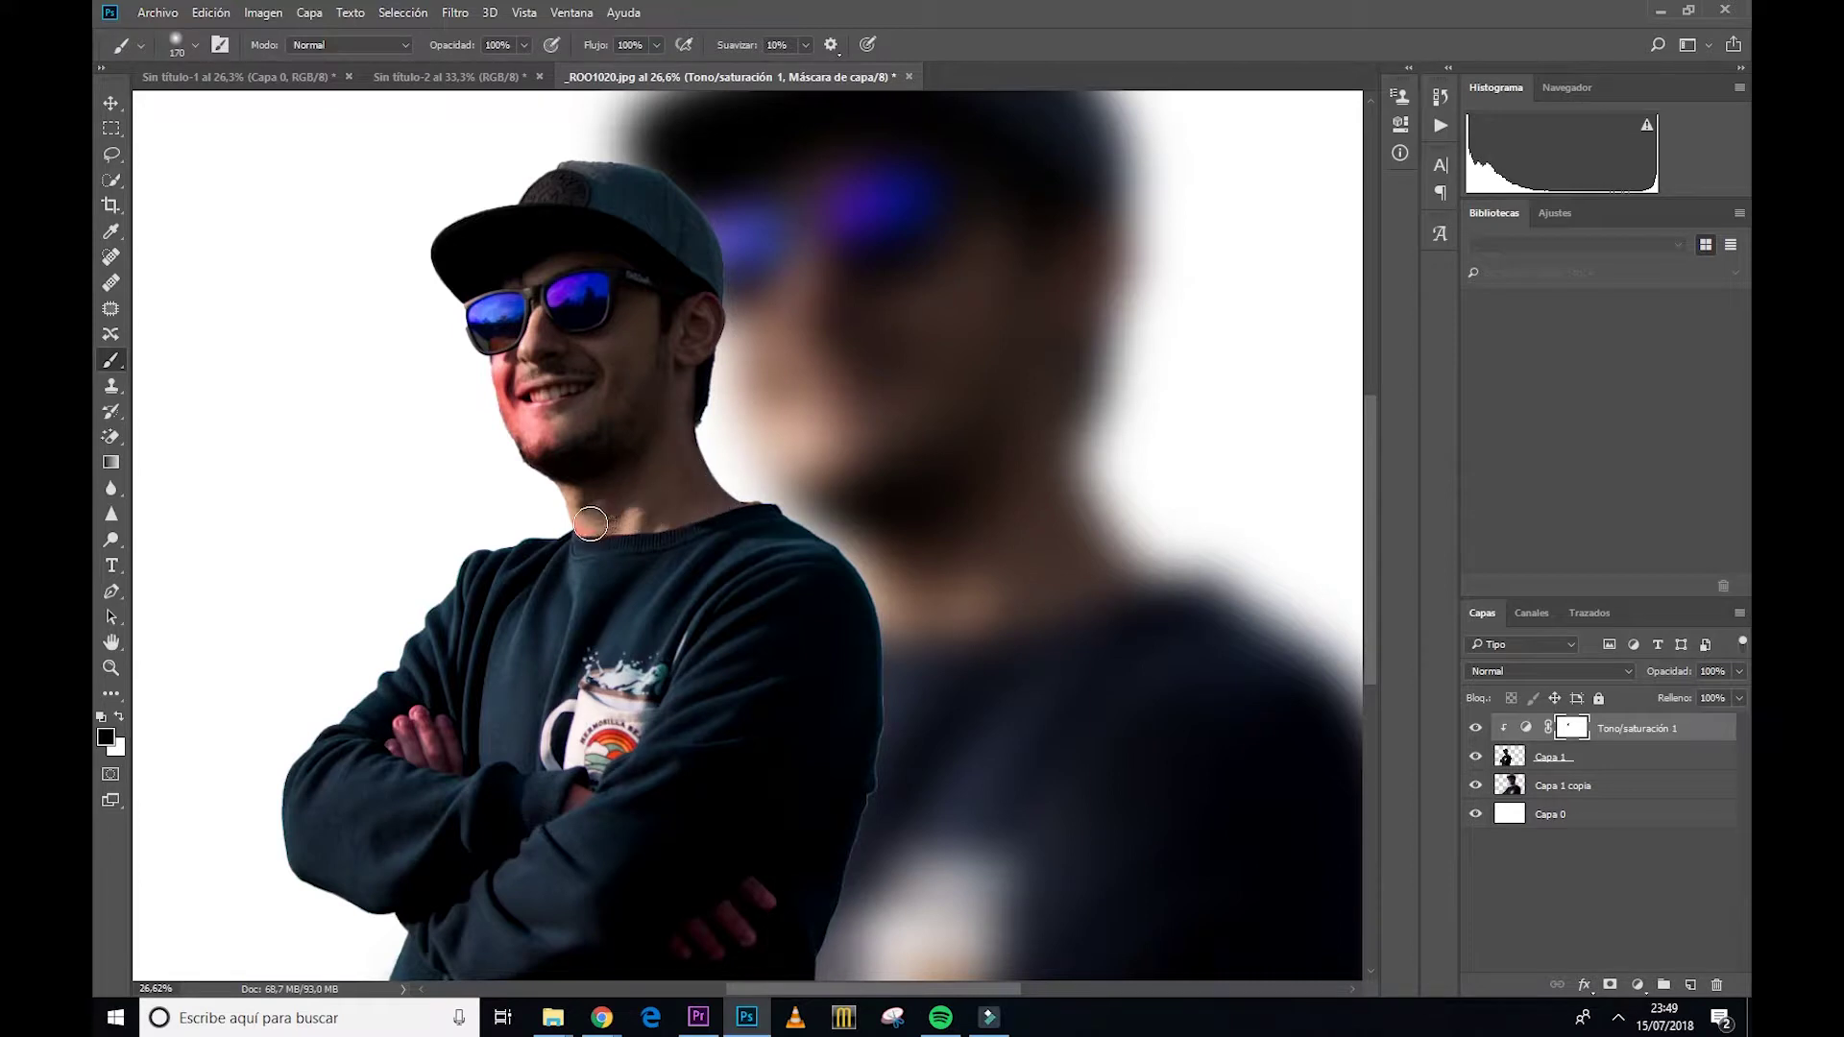
mouse_move(524, 456)
left_mouse_down()
mouse_move(545, 444)
mouse_move(515, 346)
left_mouse_up()
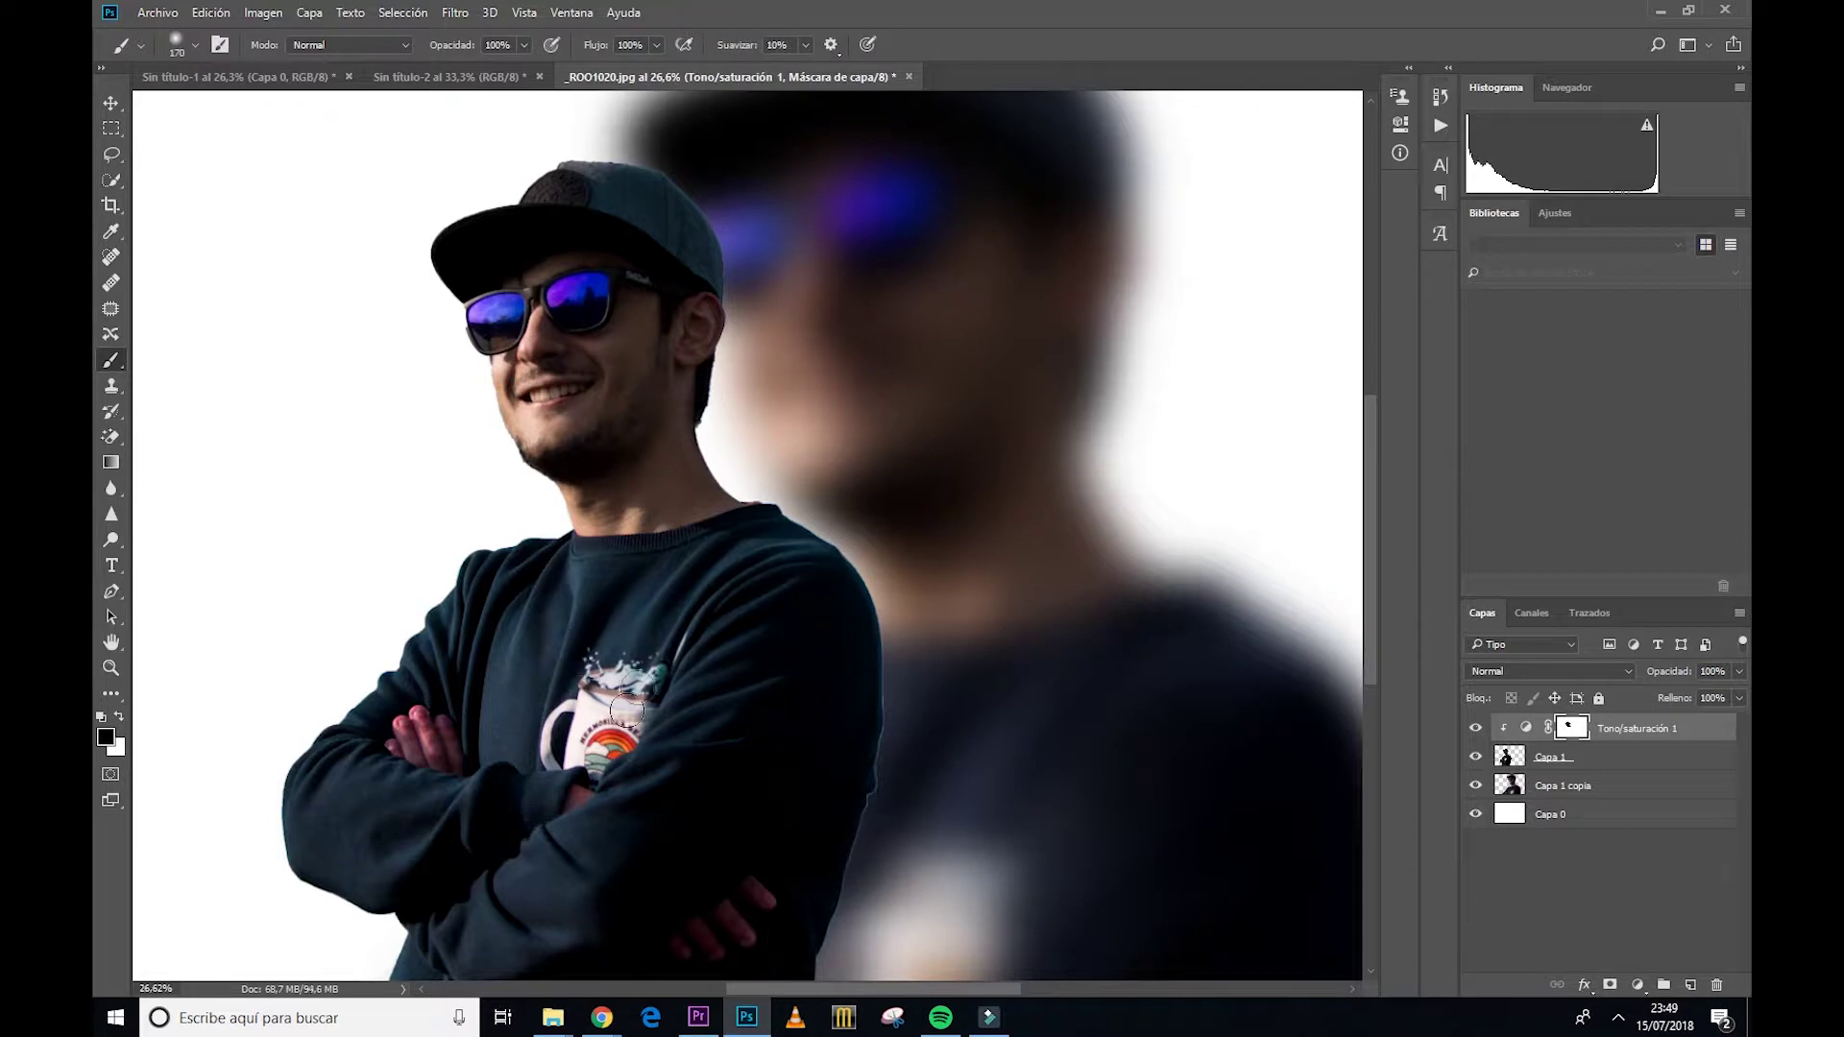
left_click_drag(520, 667, 656, 663)
mouse_move(538, 624)
left_mouse_down()
mouse_move(688, 639)
mouse_move(595, 726)
left_mouse_up()
left_click_drag(597, 731, 429, 759)
scroll(705, 850, "down", 3)
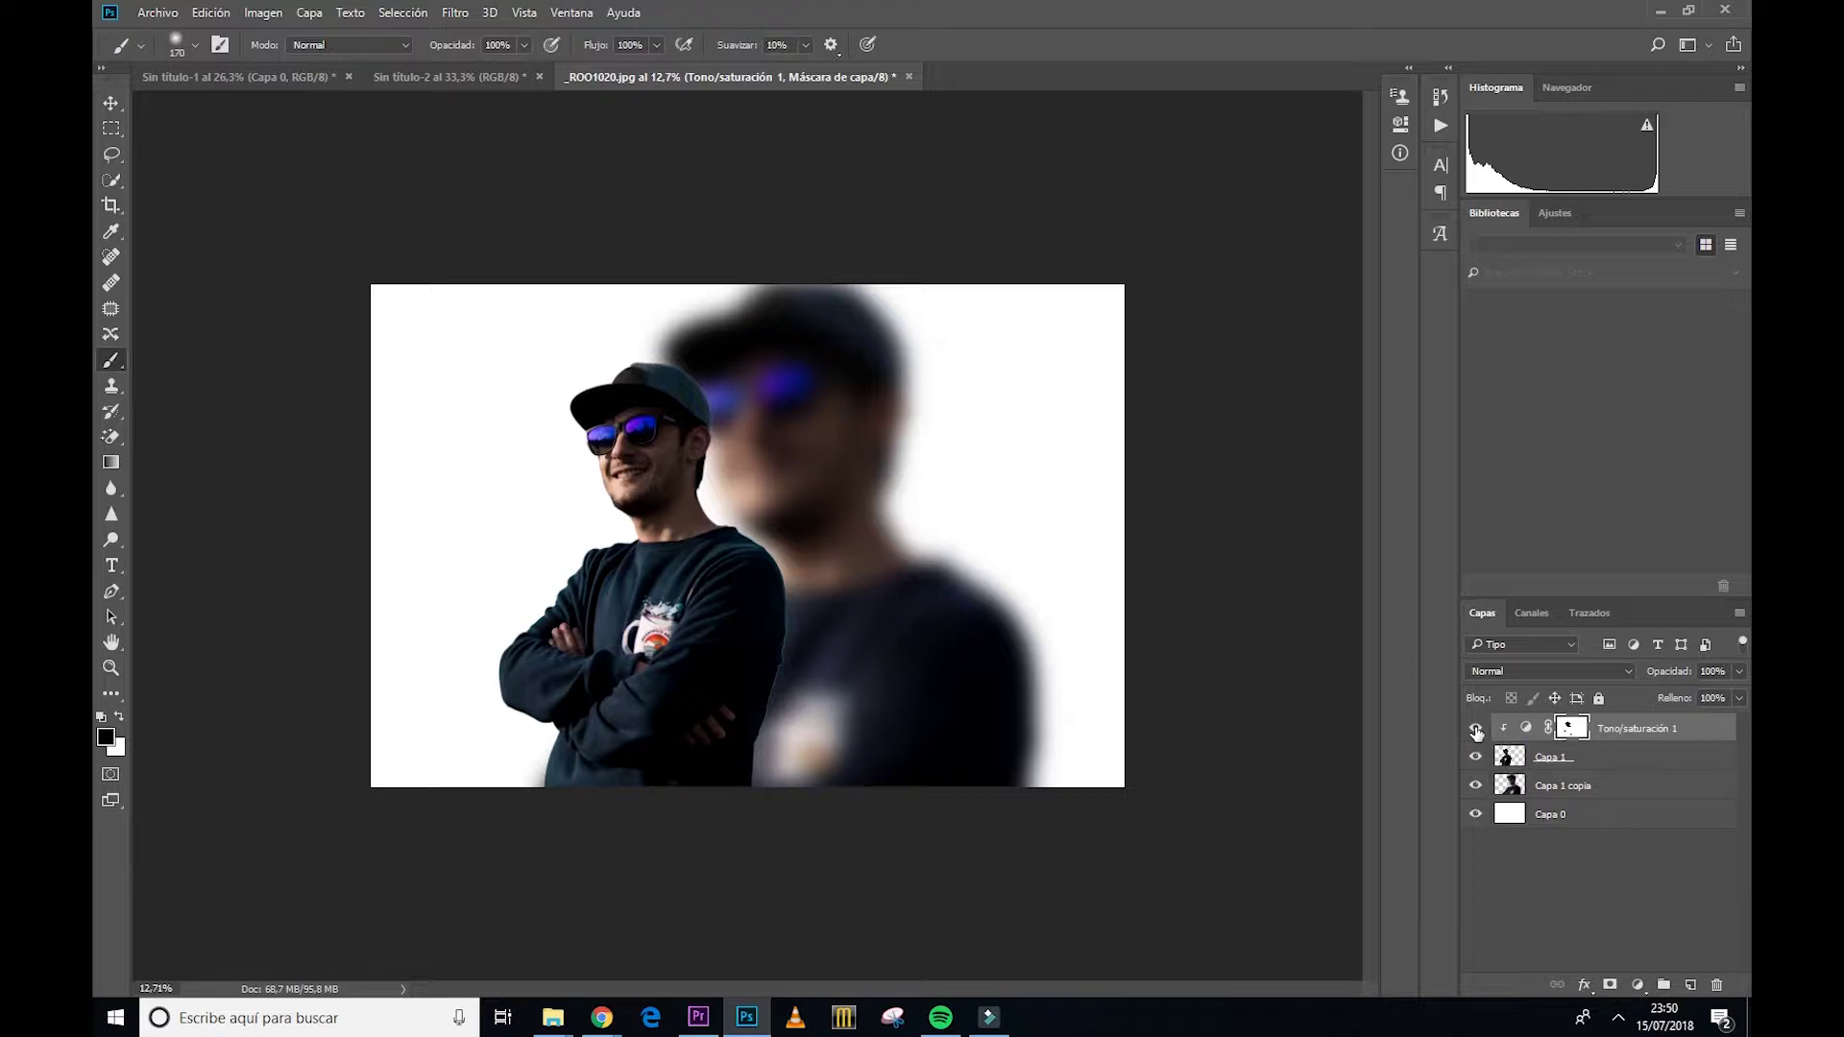
left_click(1475, 729)
left_click(1475, 728)
left_click_drag(1579, 731, 1580, 741)
left_click(1572, 732, "ctrl")
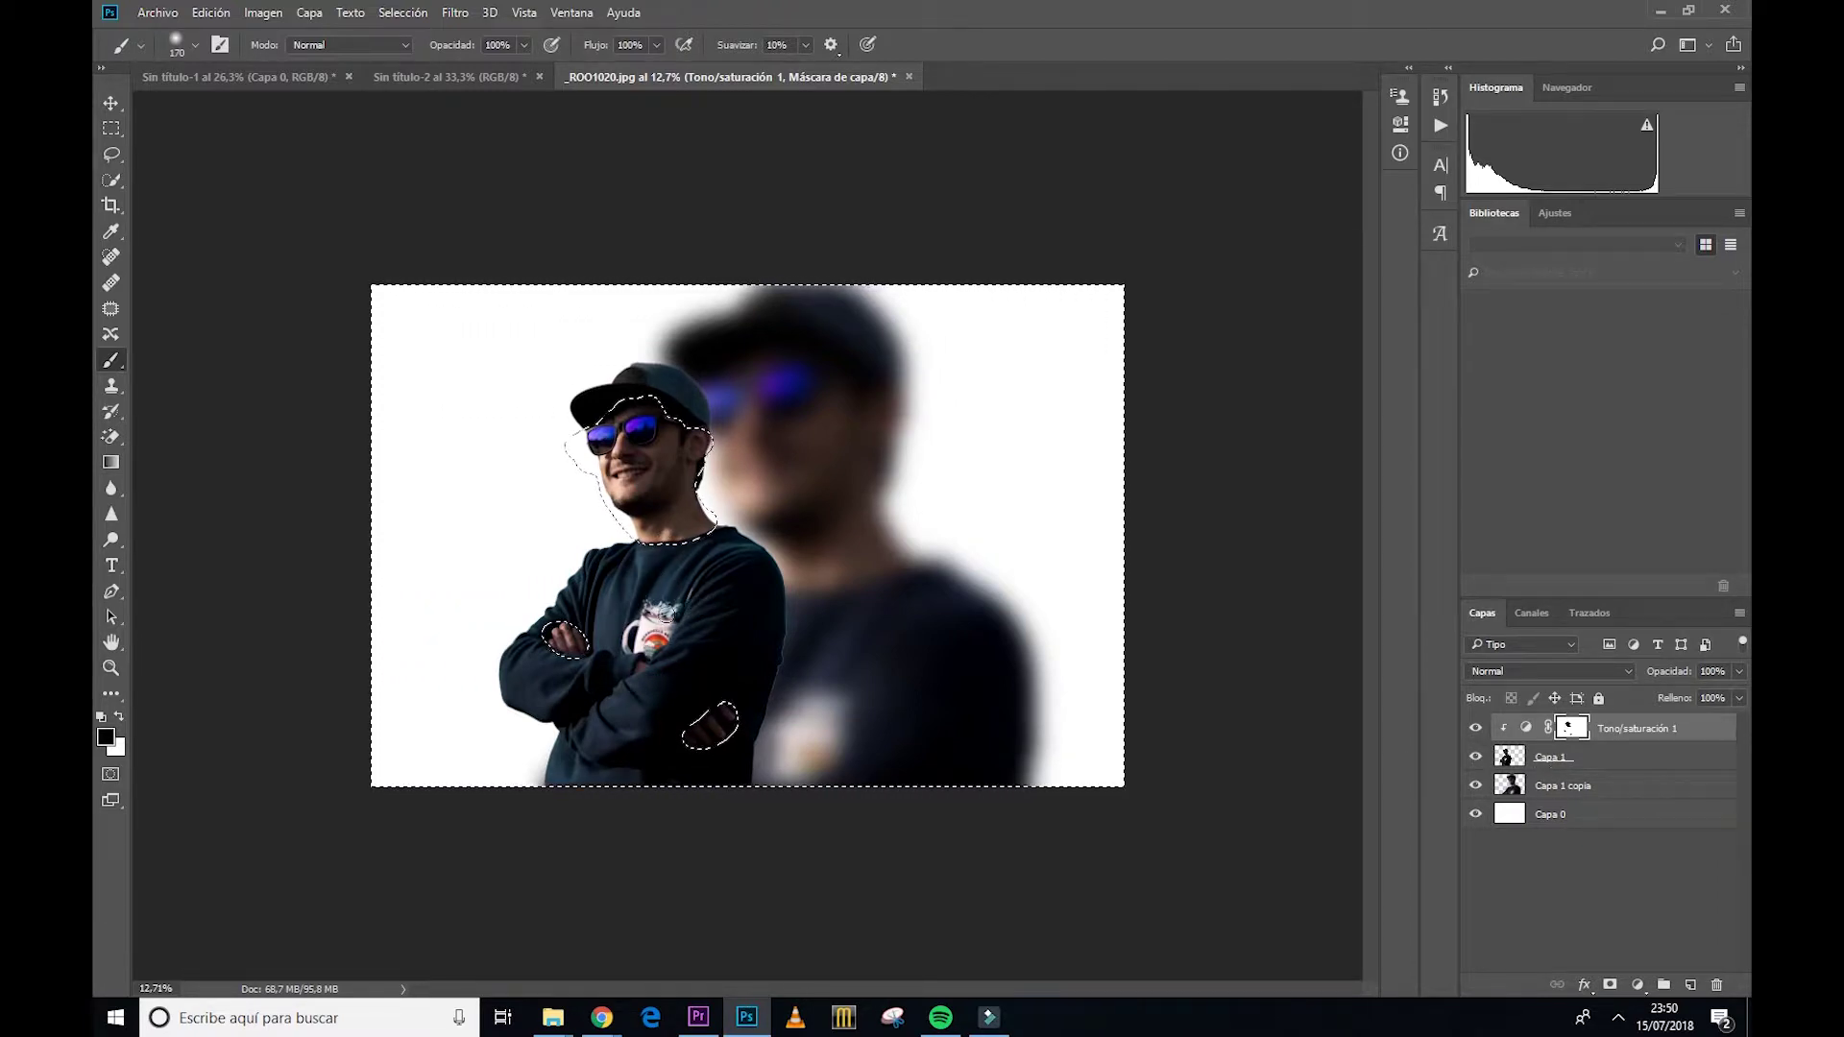
key("ctrl+d")
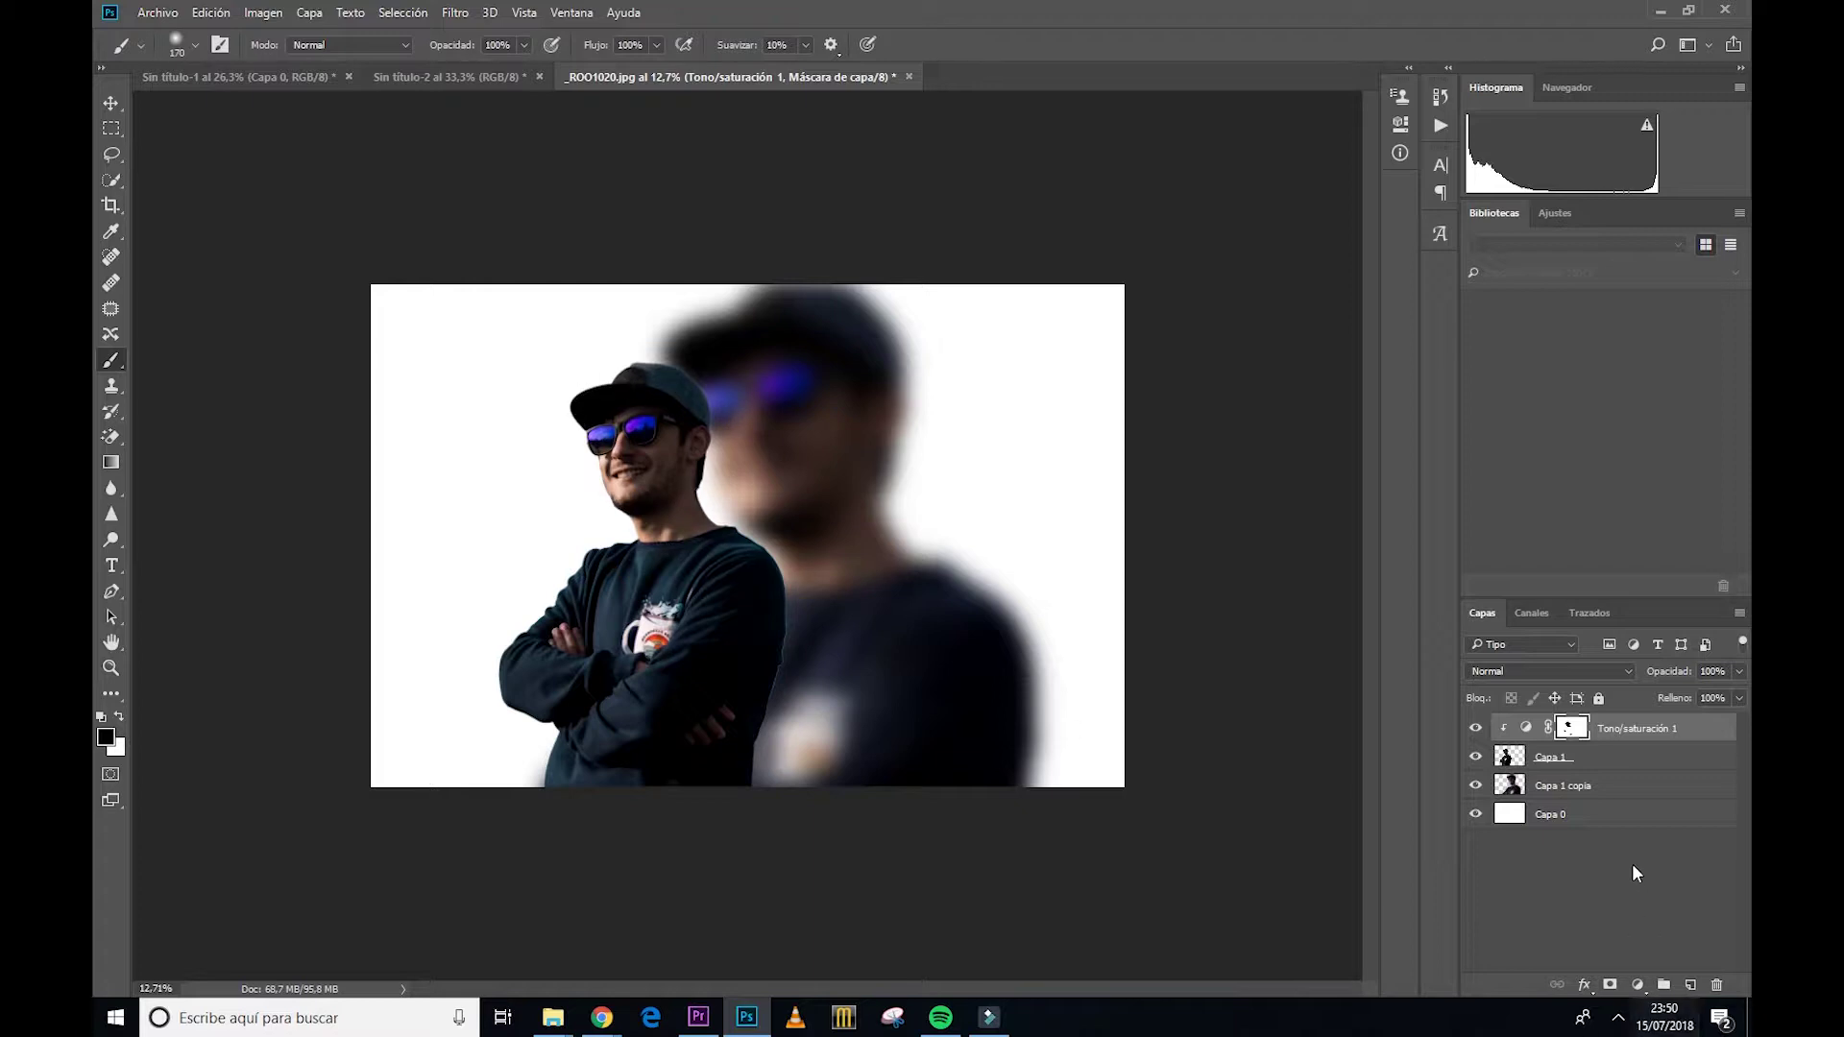
Step: Add Drop Shadow and Bevel & Emboss effects to Capa 1
left_click(1512, 758)
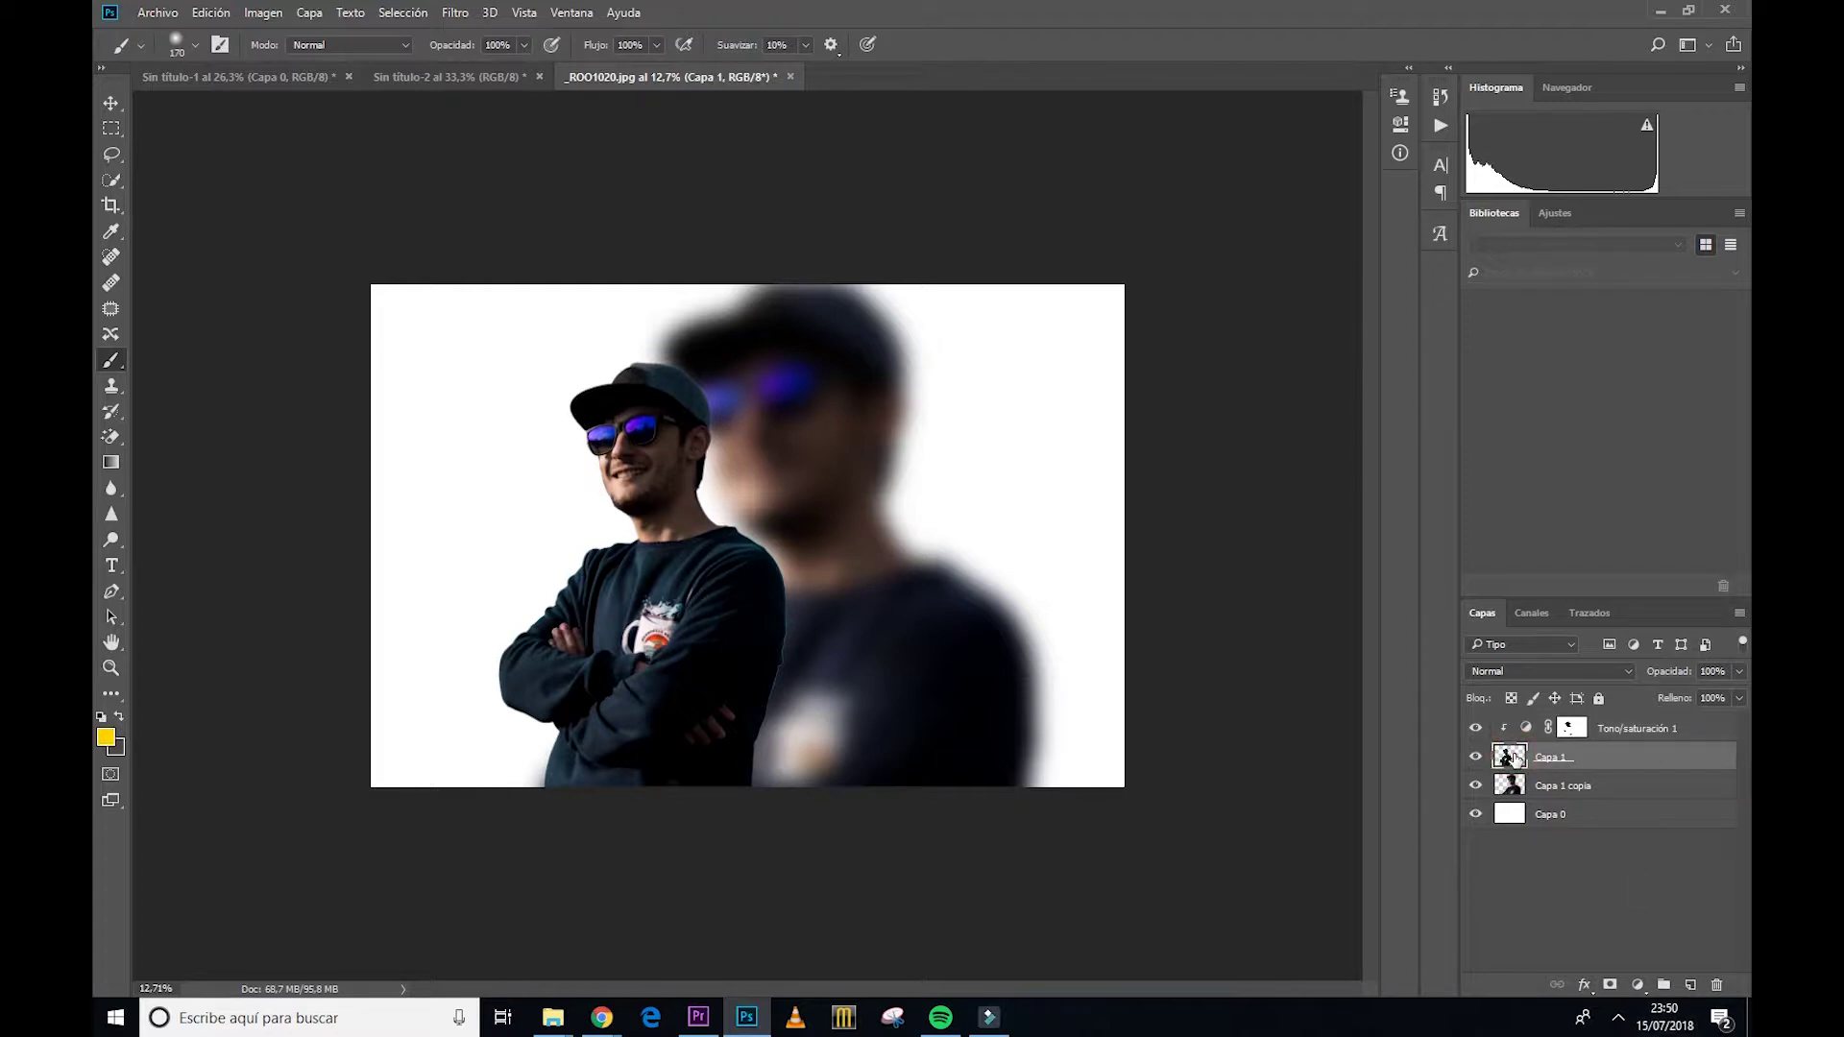
double_click(1512, 757)
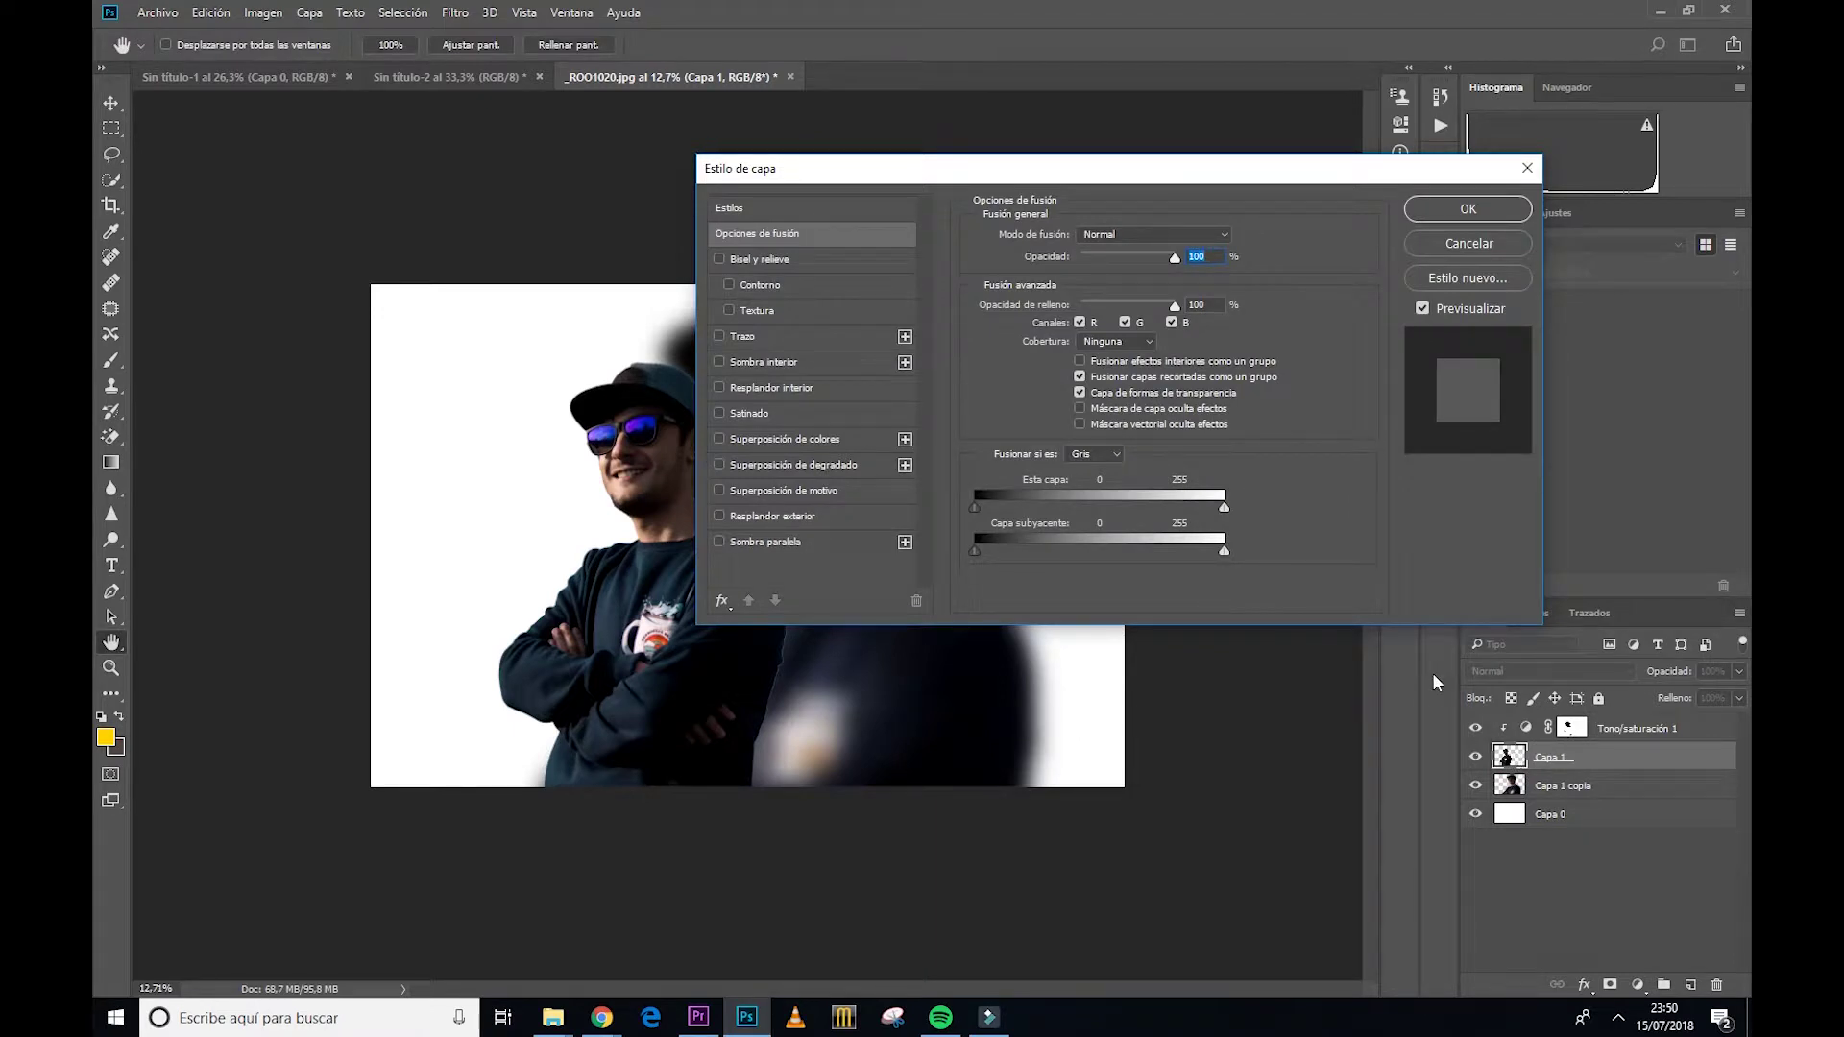
left_click(751, 546)
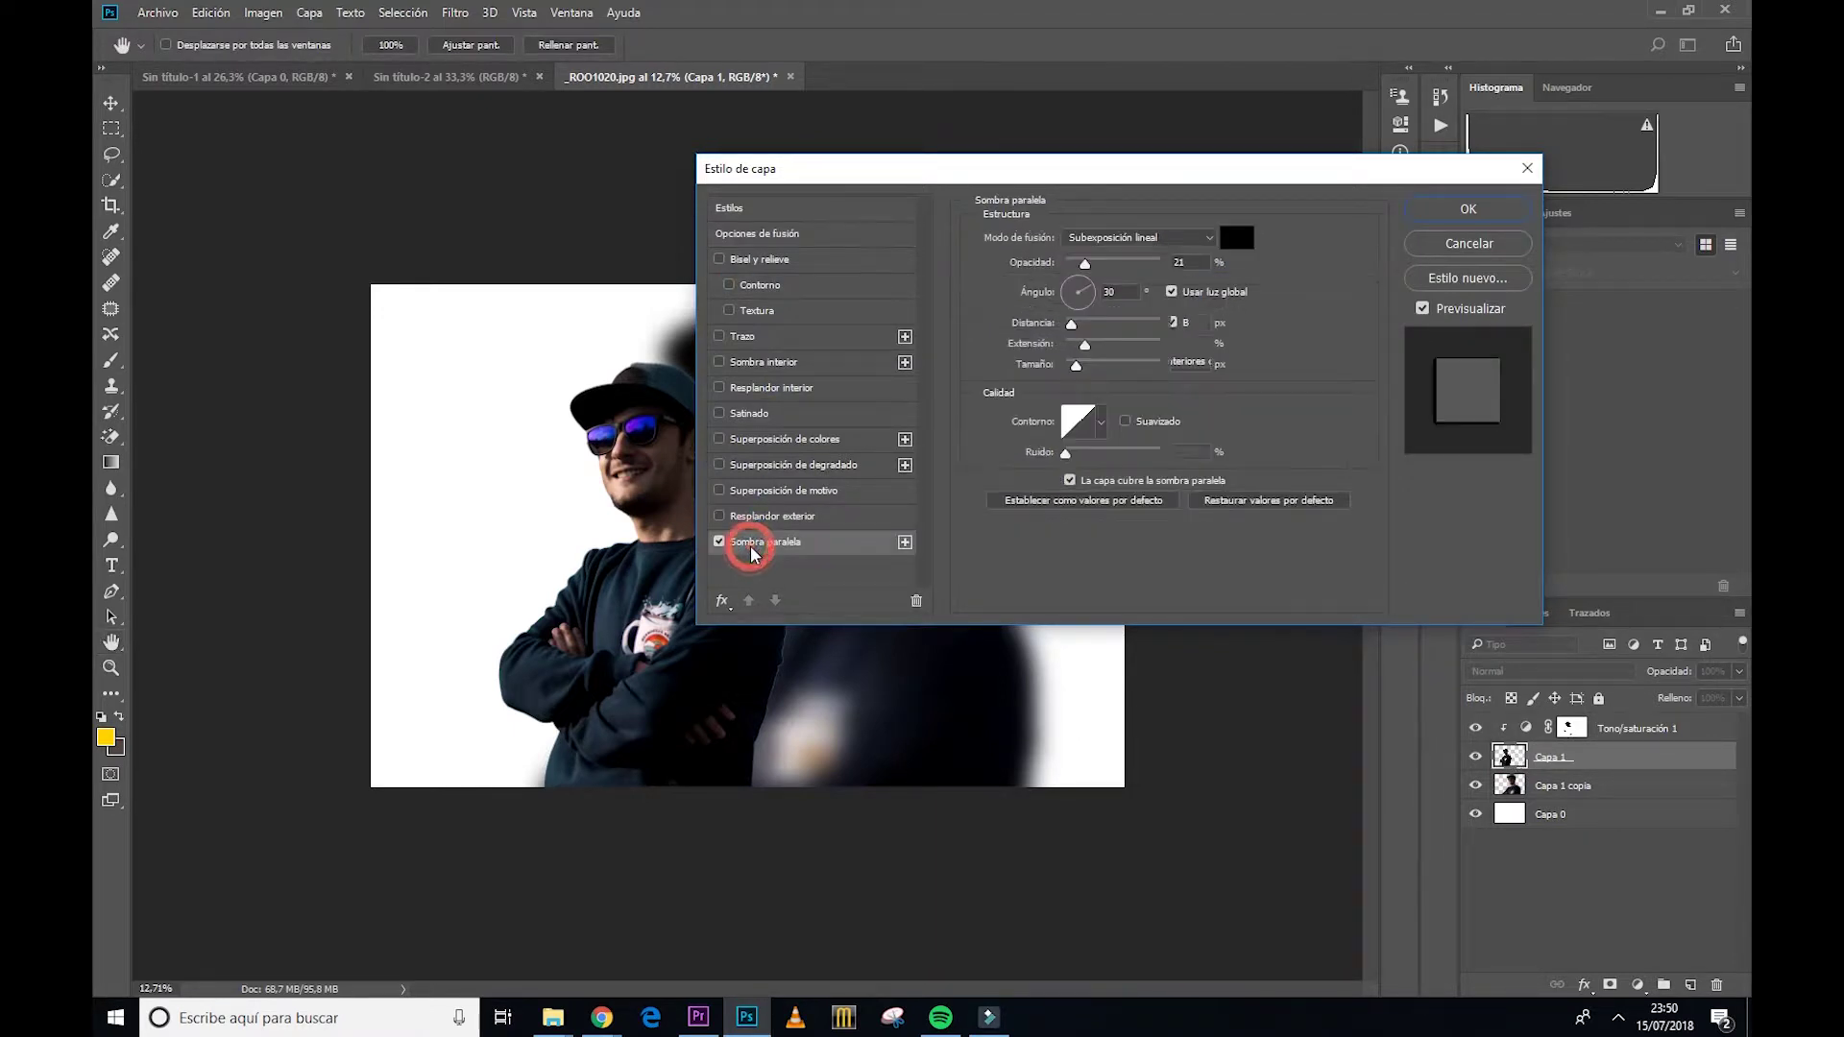
left_click(778, 259)
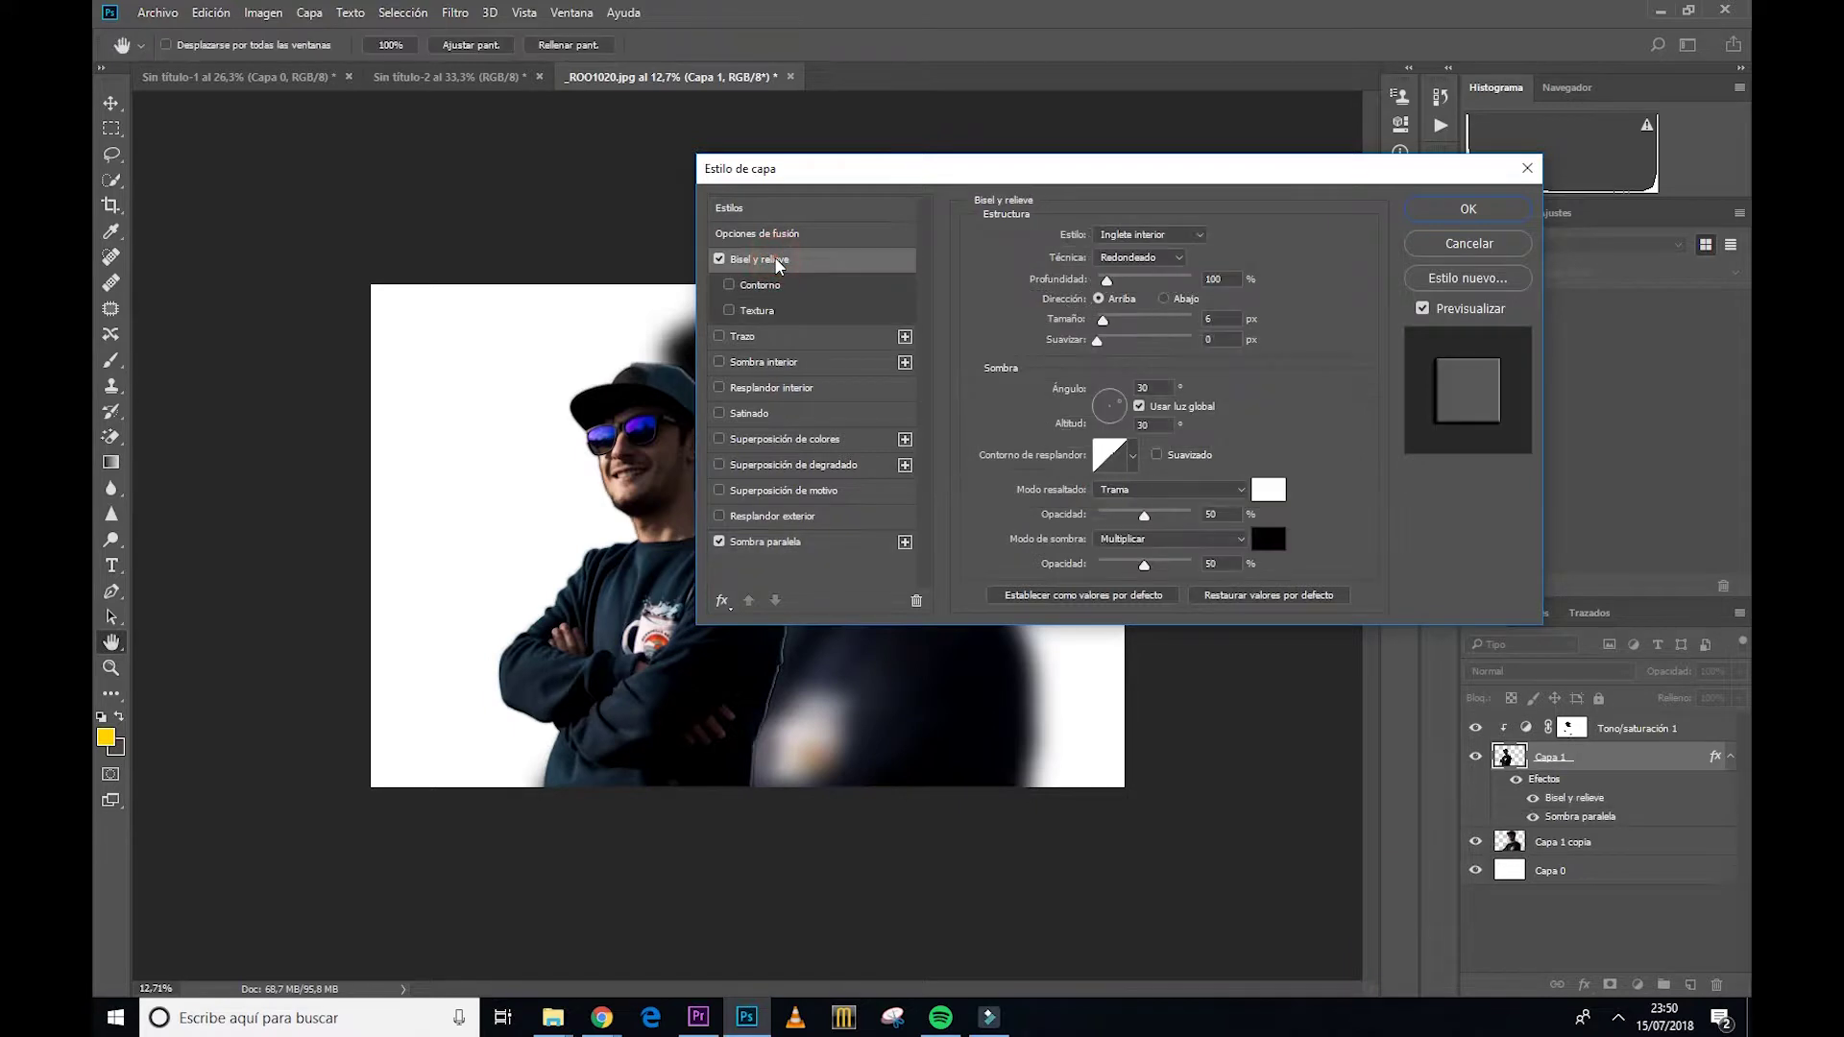
left_click_drag(1083, 181, 1452, 251)
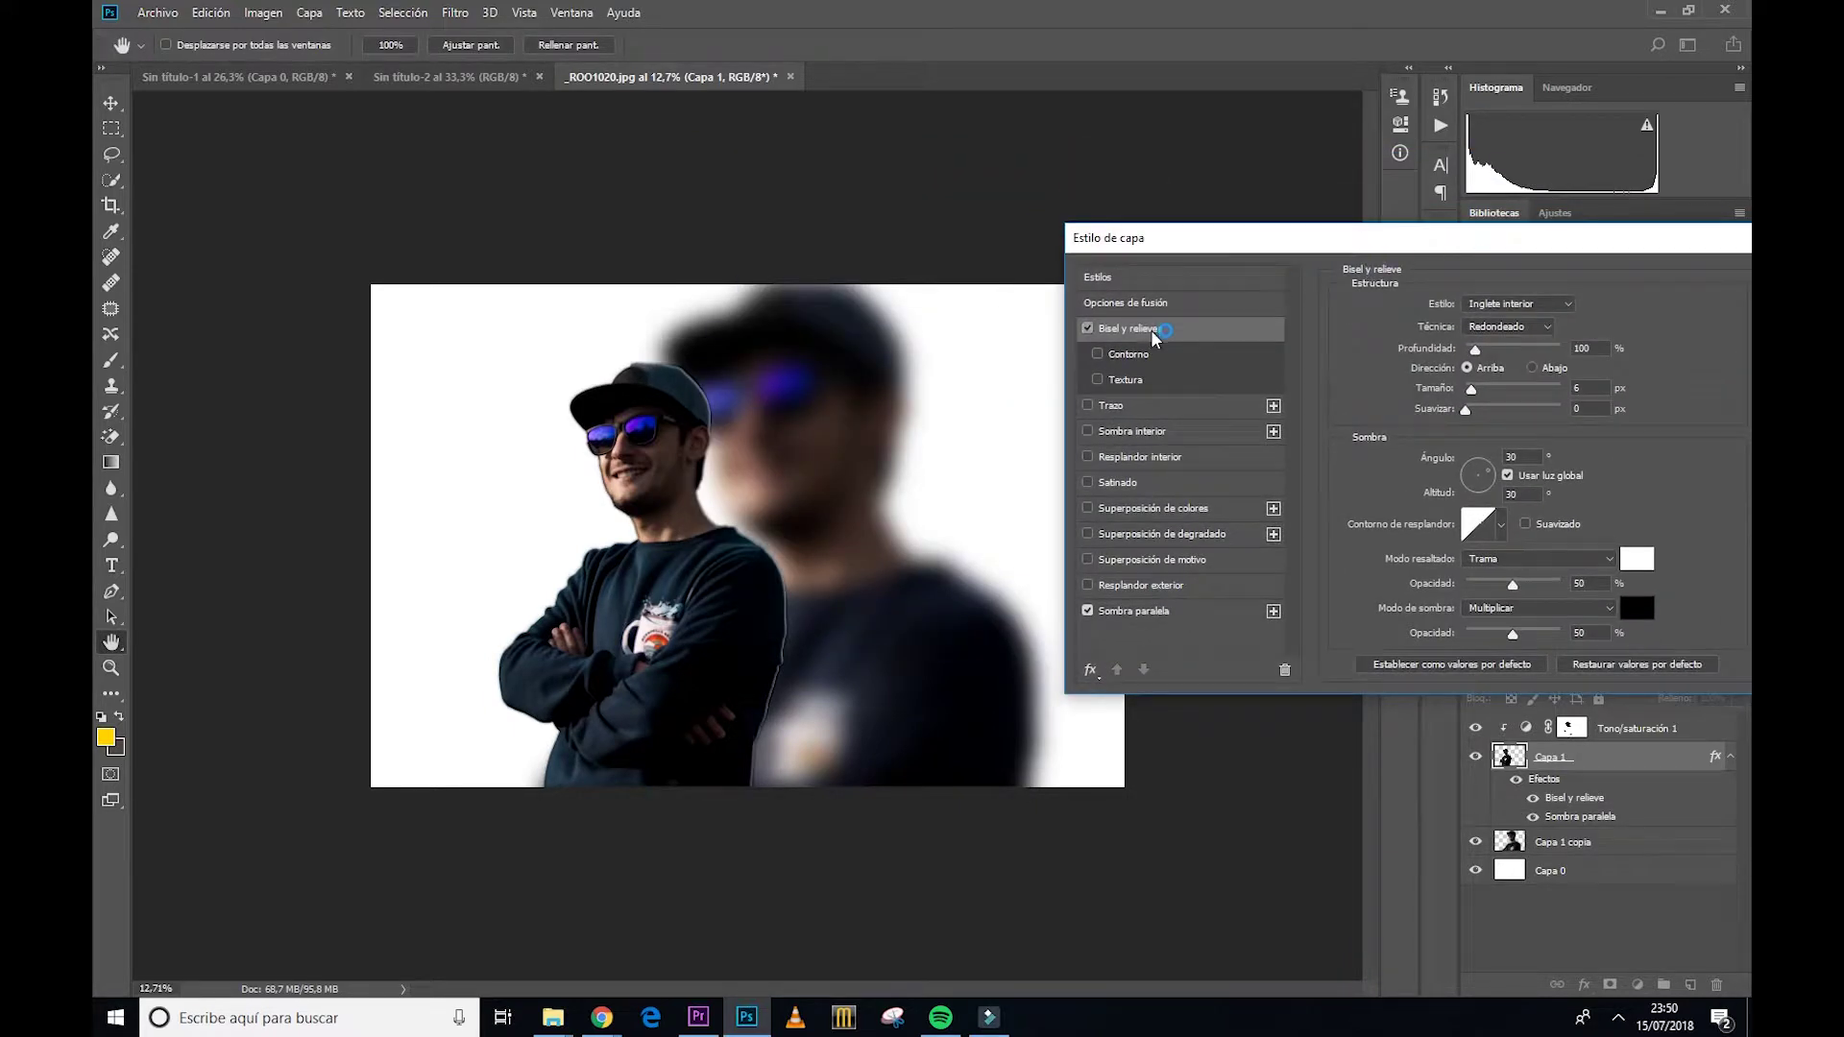
Step: Set bevel depth 43, highlight opacity 19, and drop shadow opacity 100%
left_click_drag(1475, 349, 1288, 336)
left_click(1471, 349)
left_click_drag(1503, 585, 1357, 568)
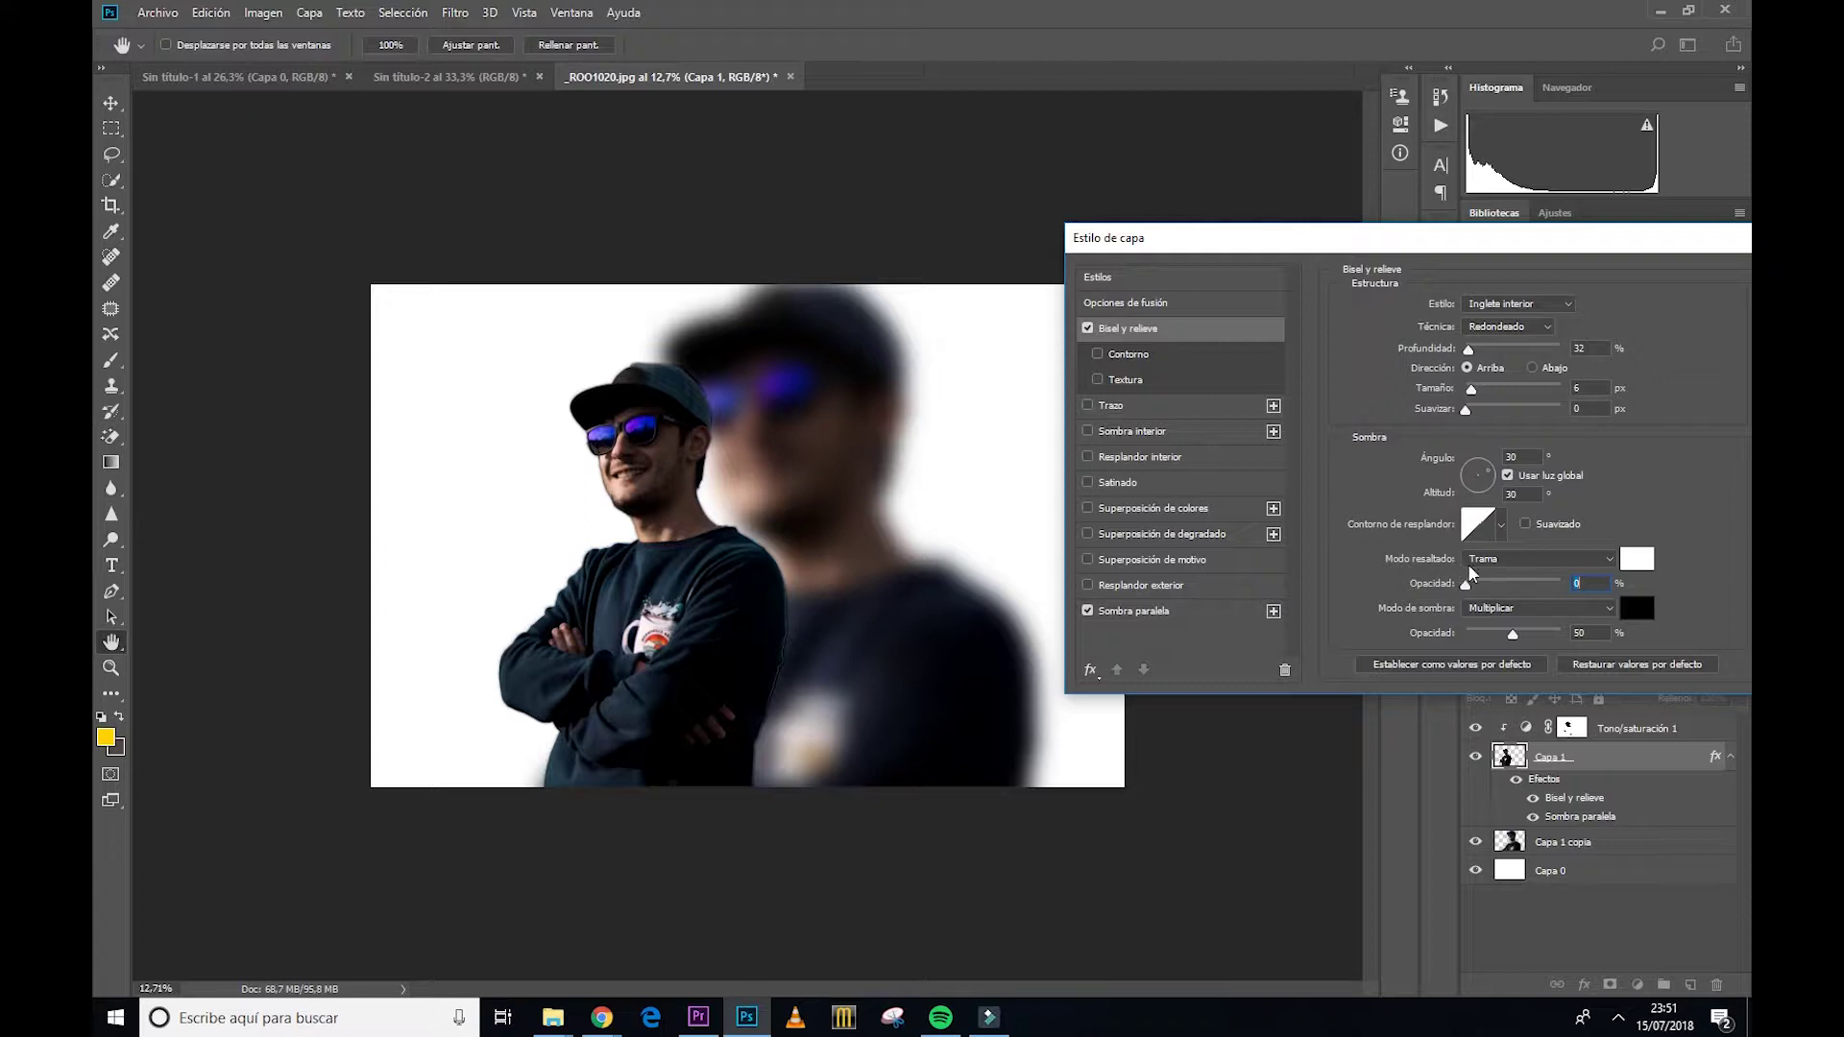
left_click_drag(1471, 573, 1485, 574)
left_click(1152, 611)
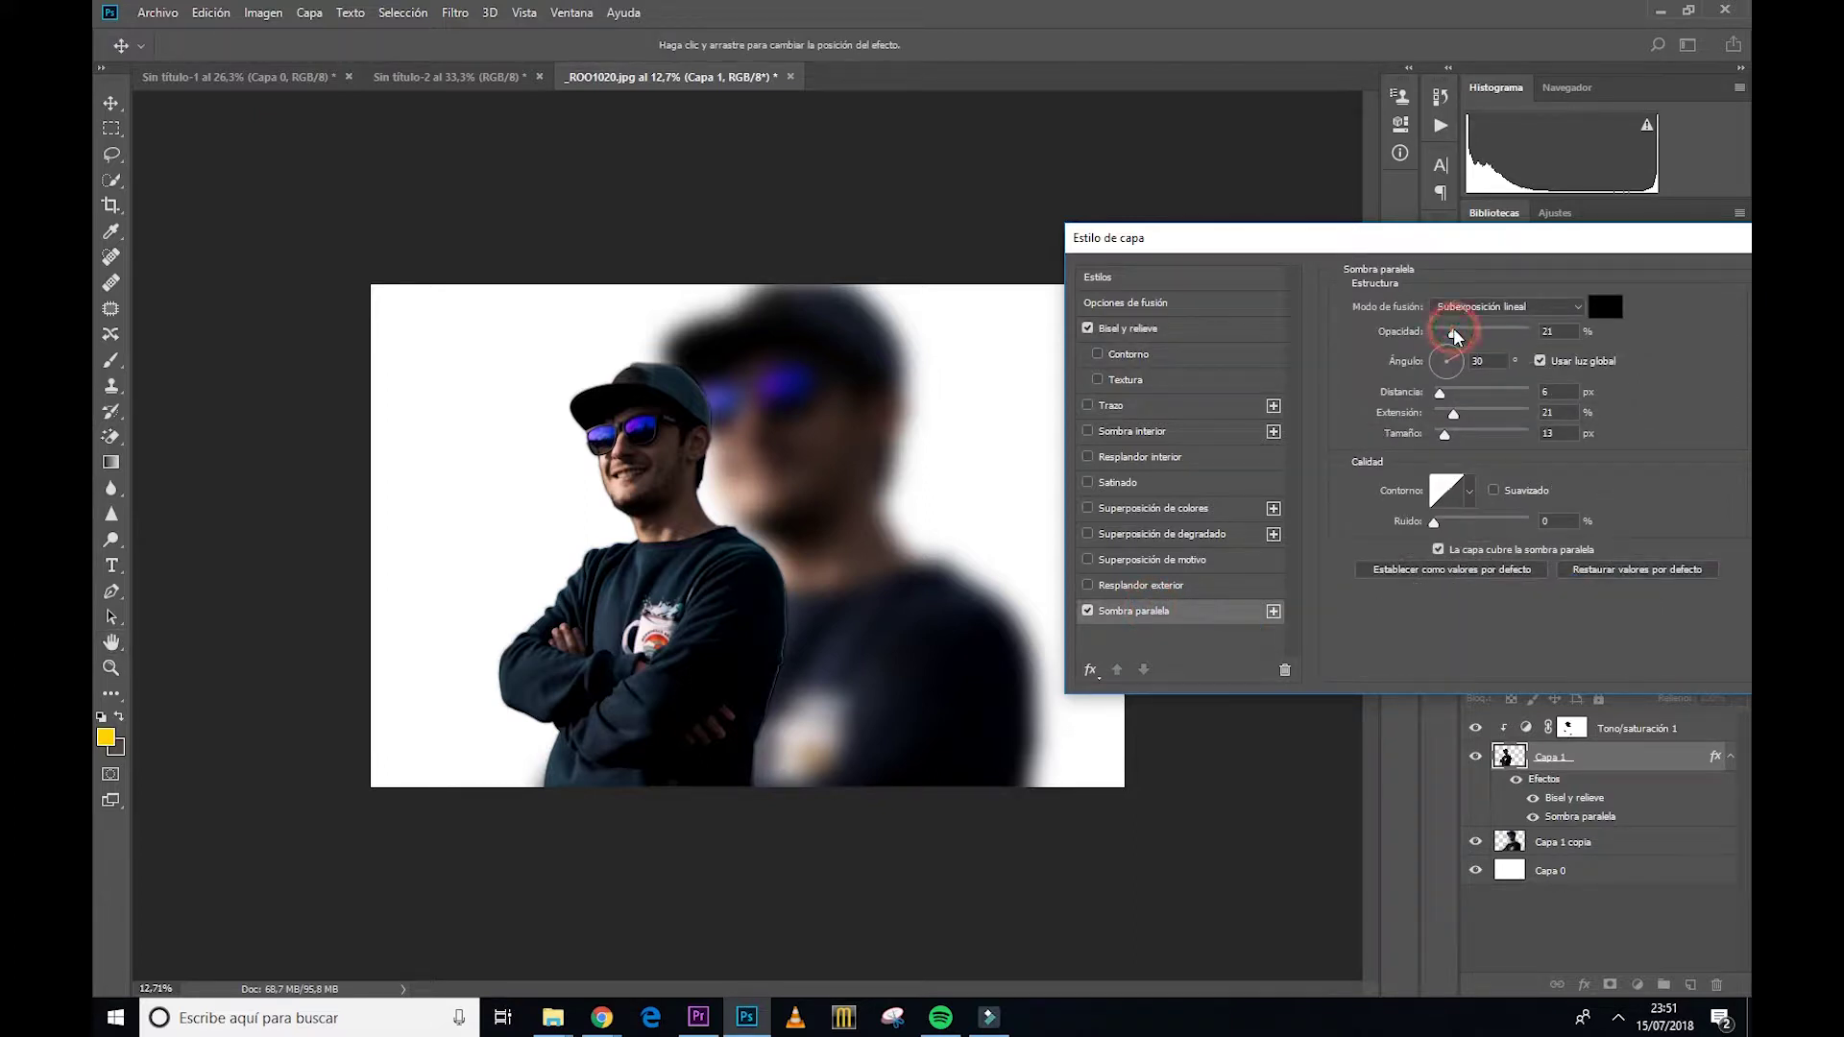
left_click_drag(1455, 334, 1600, 330)
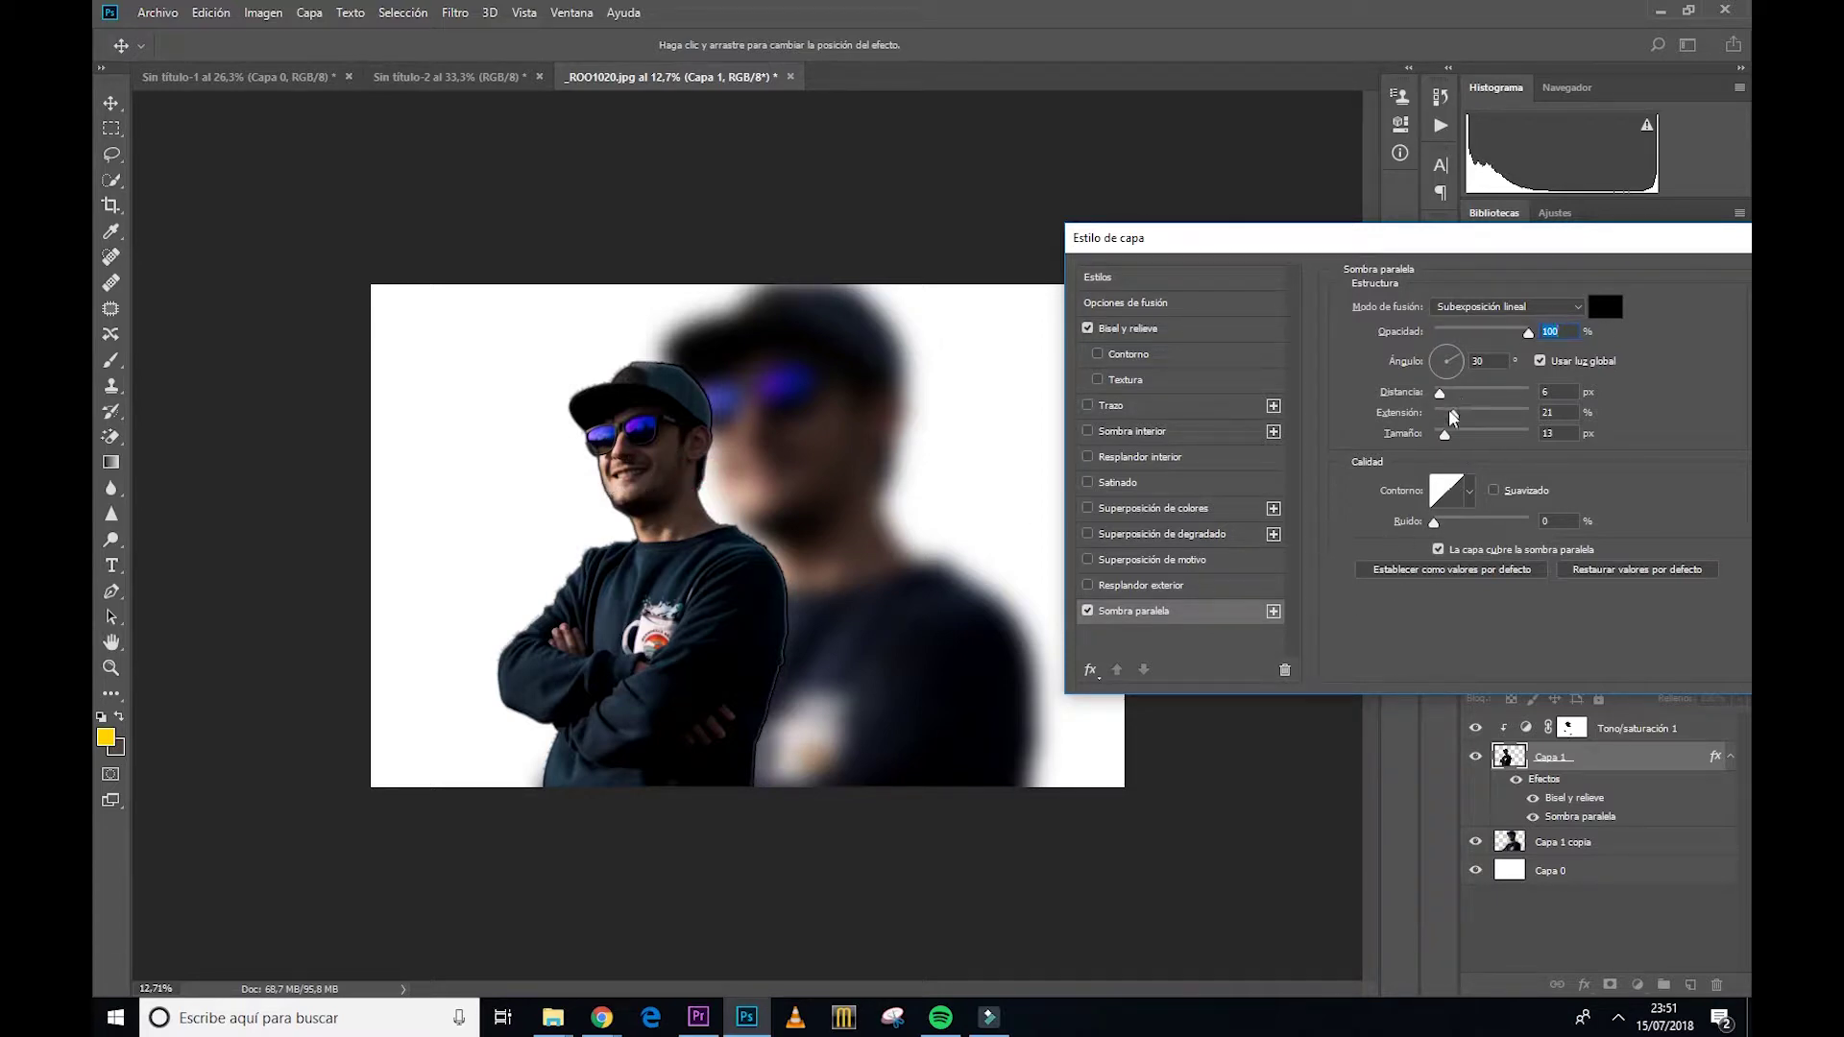
Step: Set the Linear Burn drop shadow's distance to about 24 px and size to 177 px
left_click_drag(1439, 393, 1565, 419)
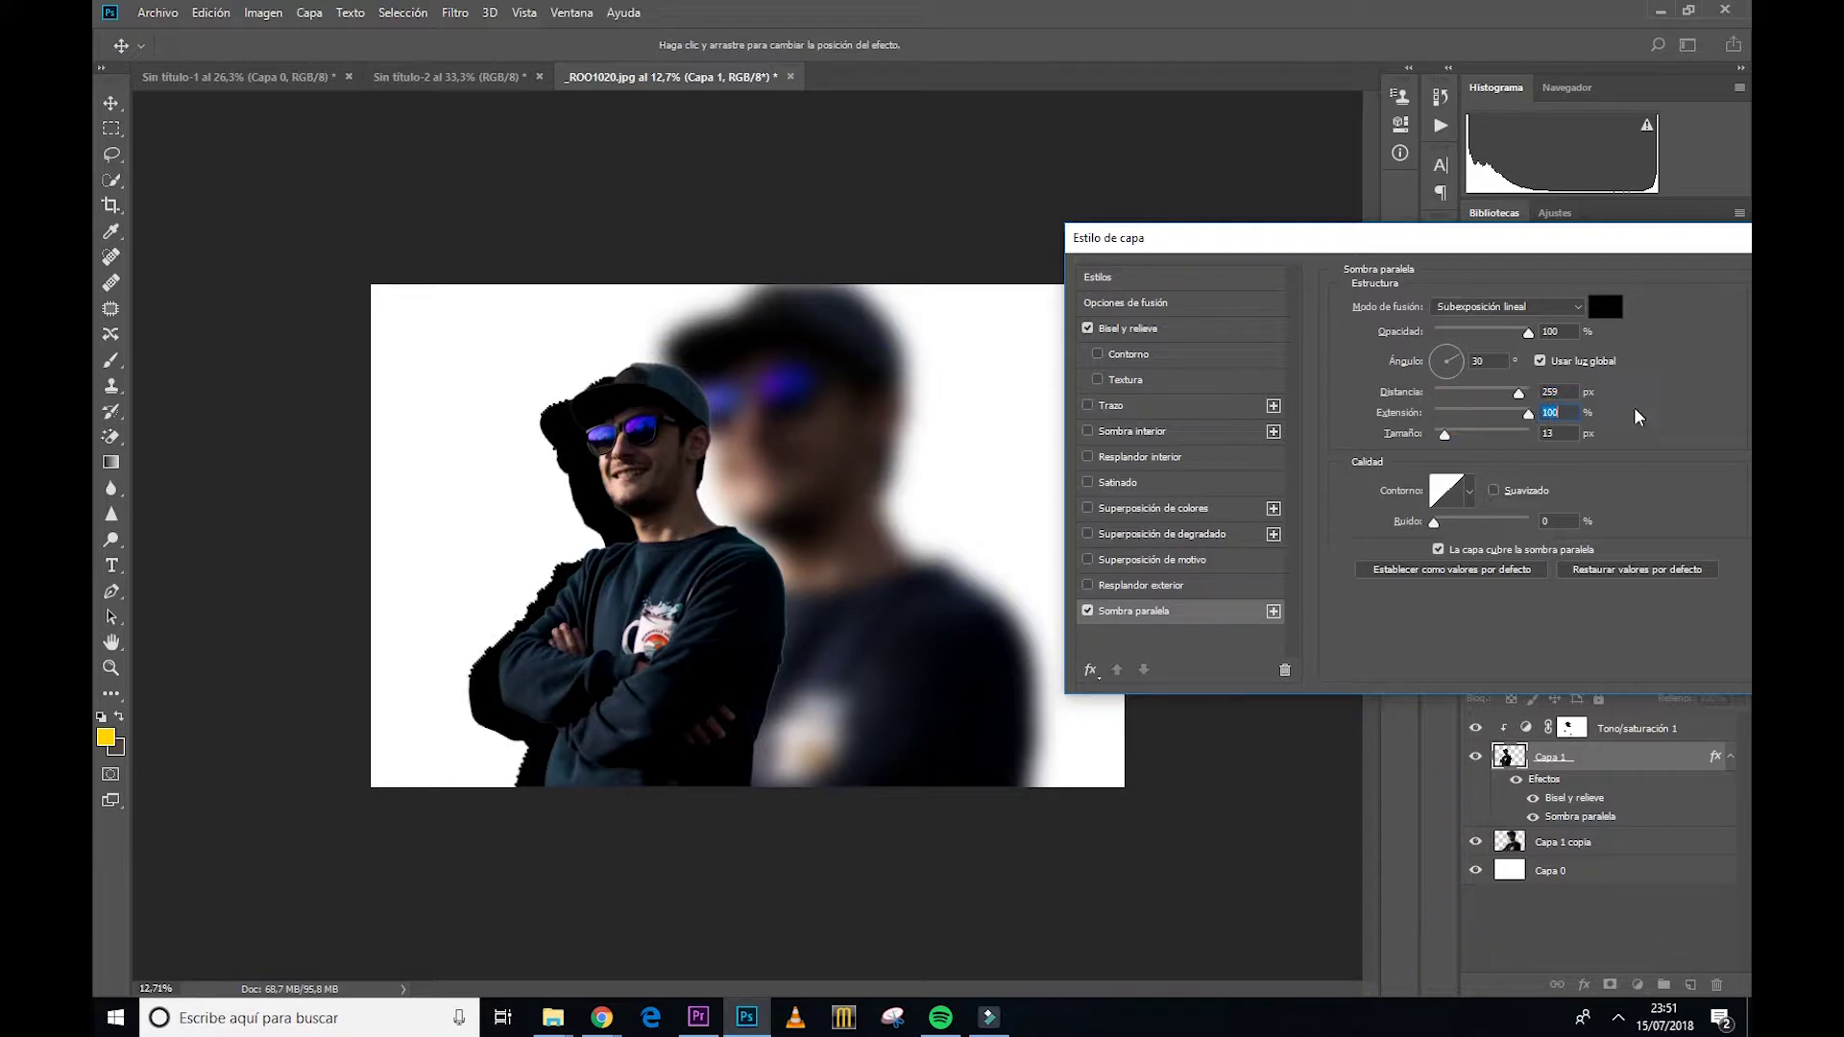
type("0")
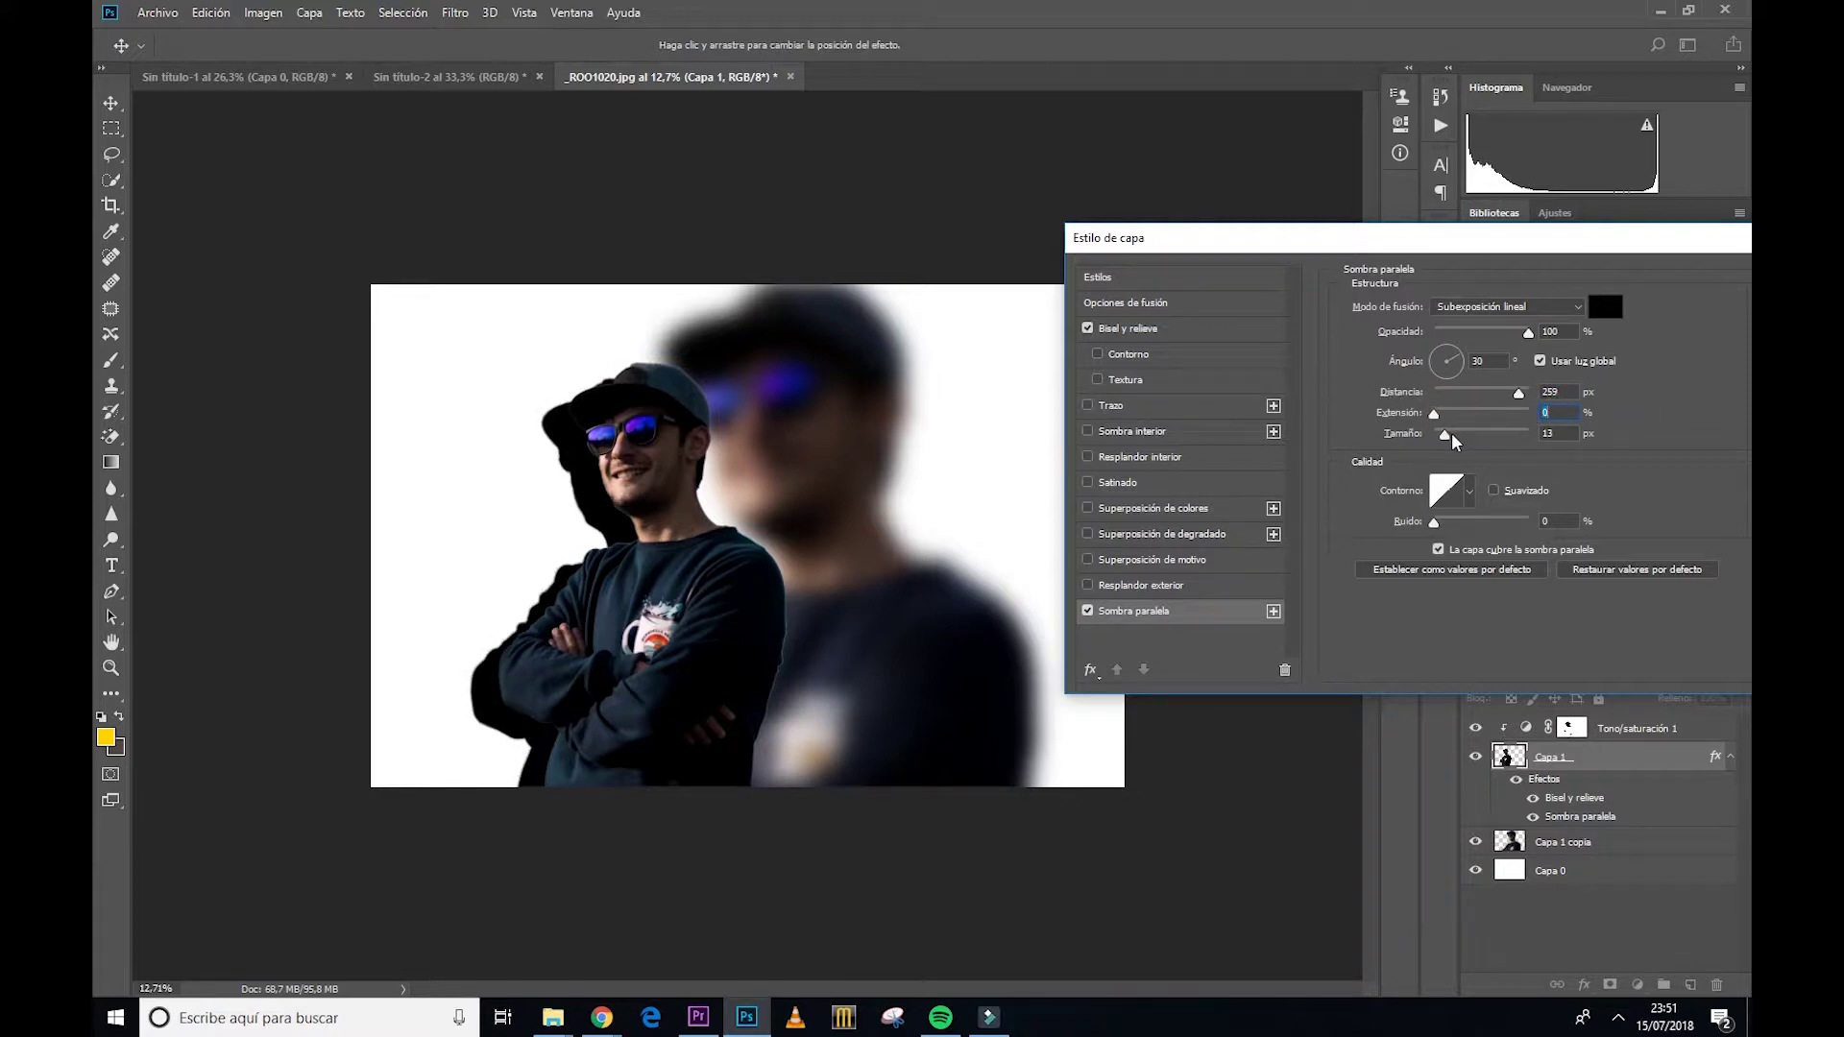
left_click_drag(1447, 434, 1579, 418)
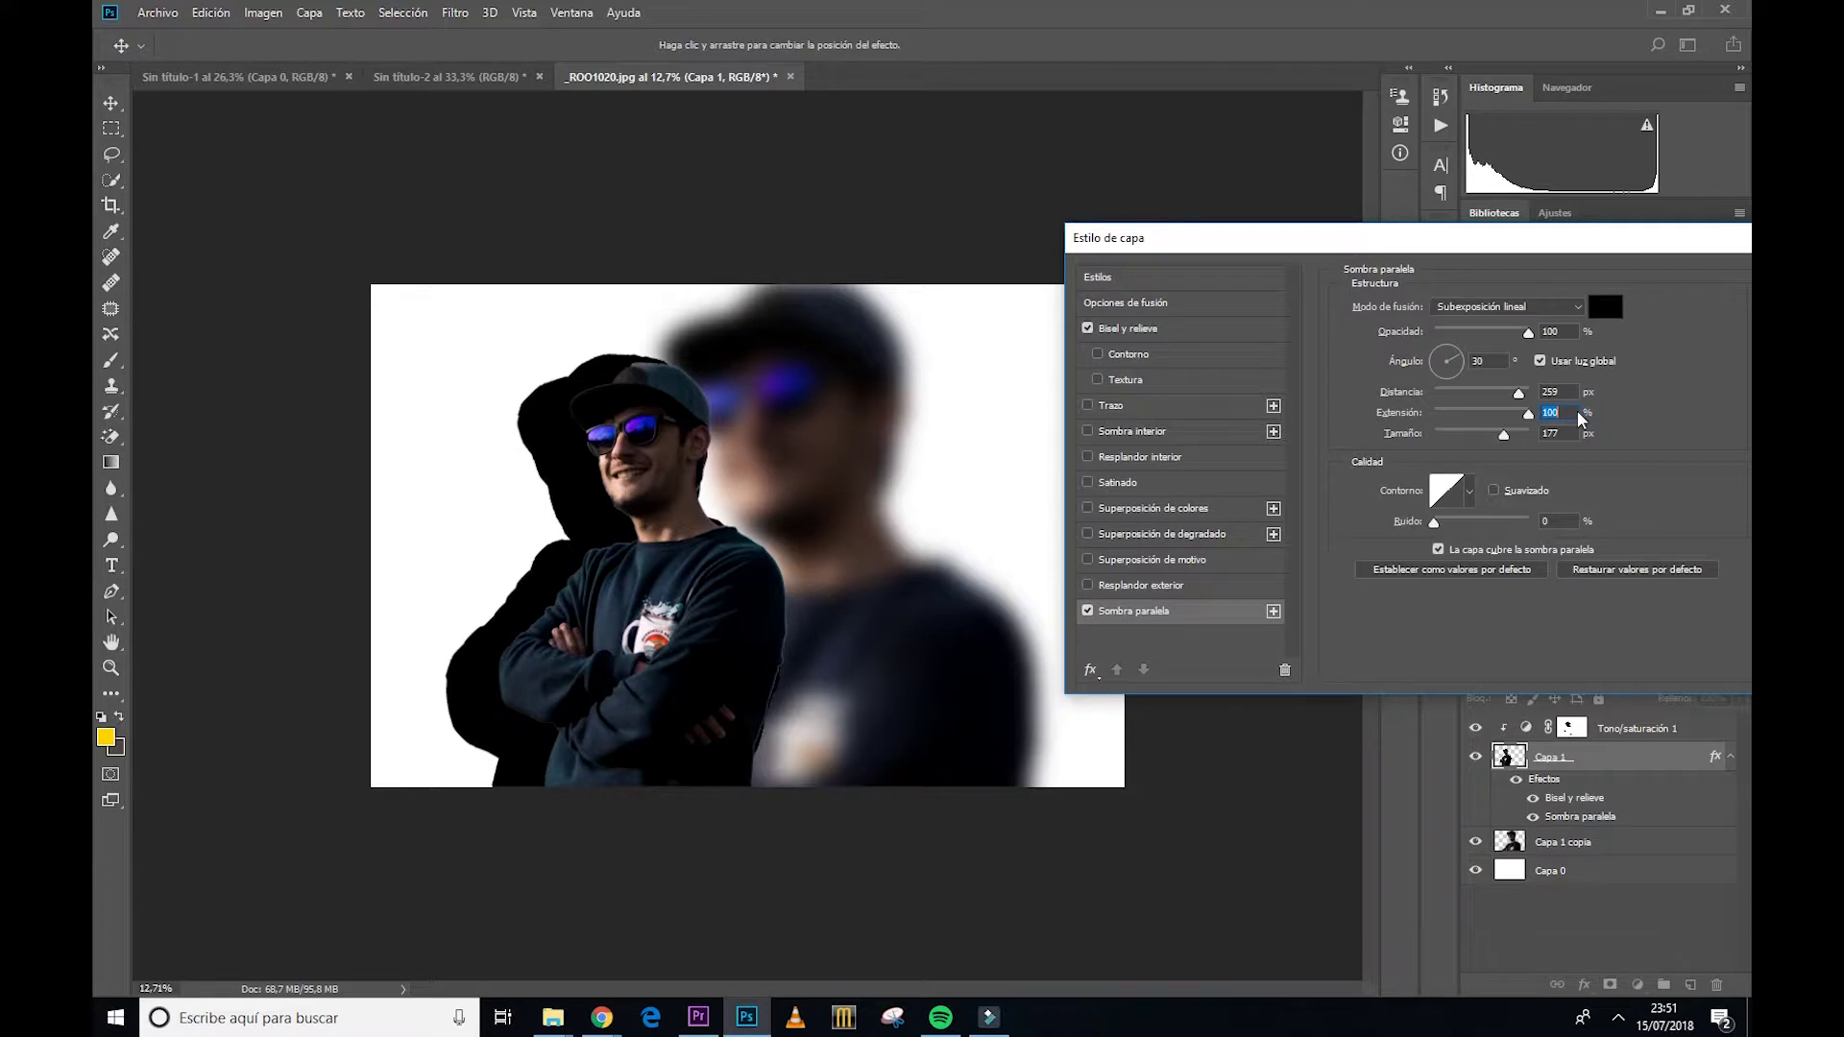
left_click_drag(1580, 417, 1449, 413)
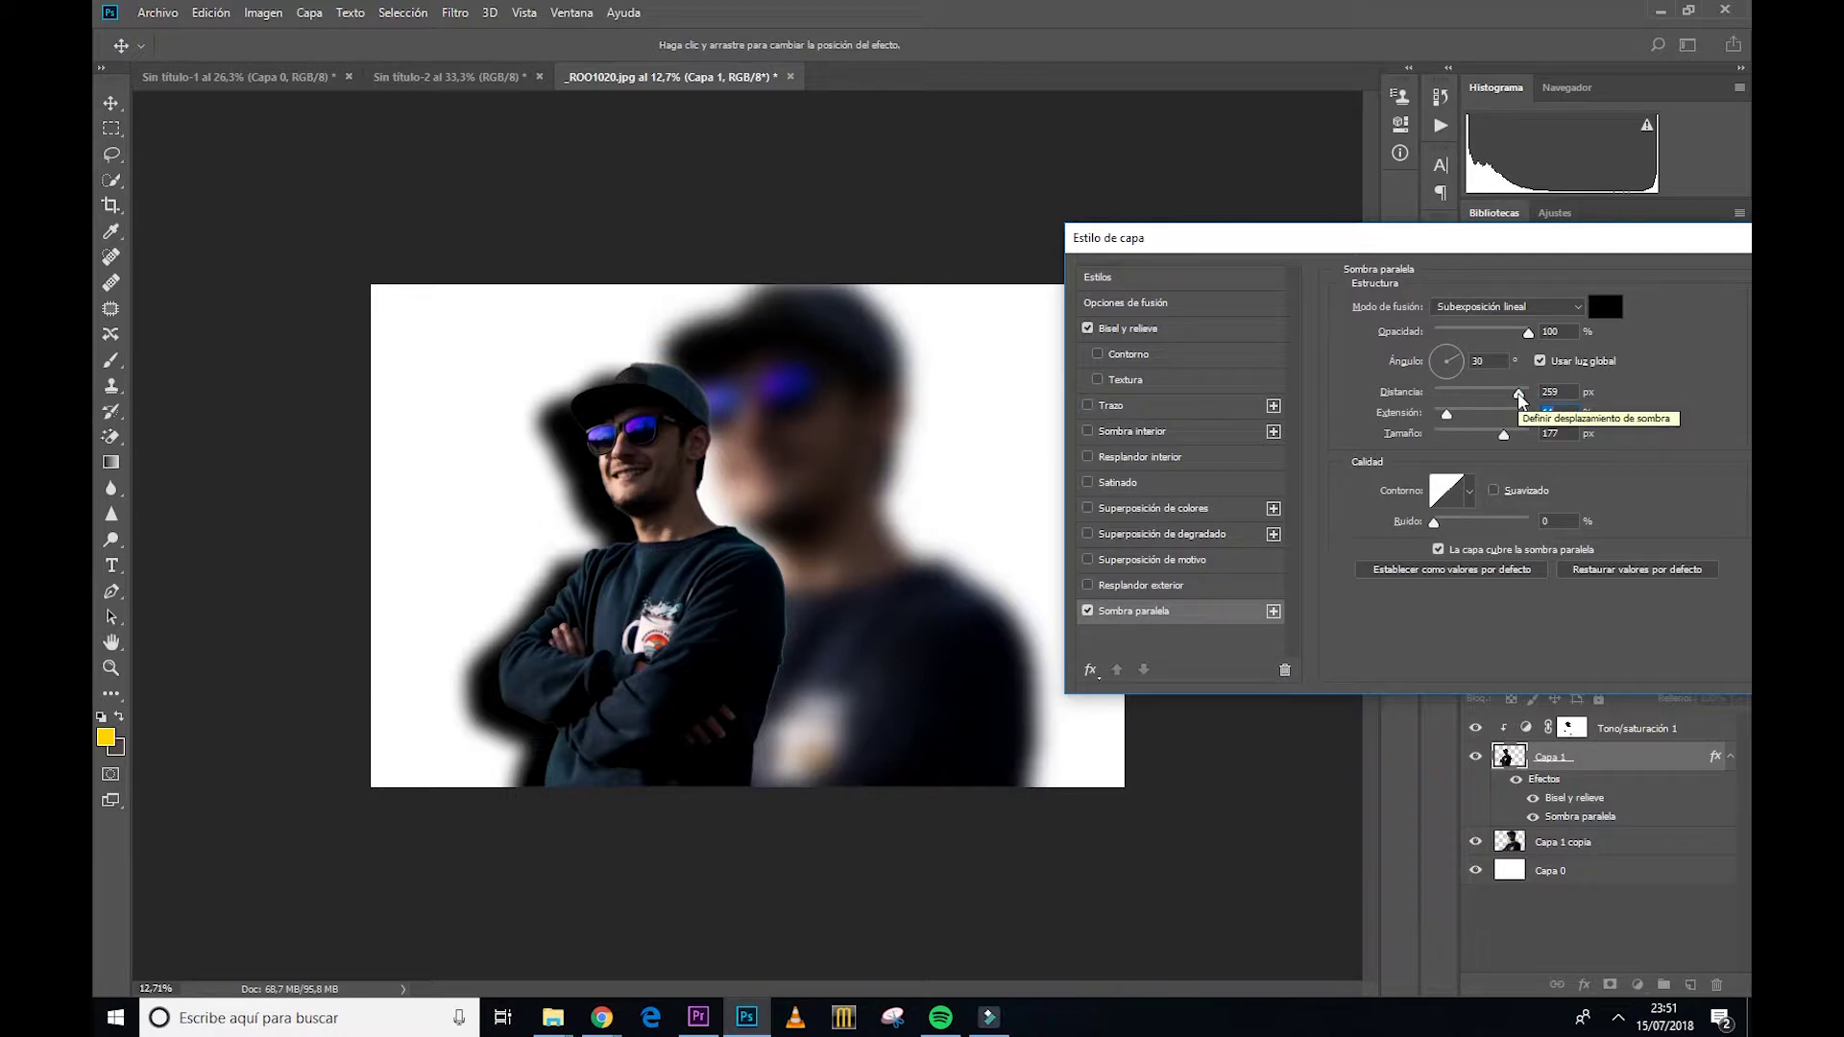
mouse_move(1518, 394)
left_mouse_down()
mouse_move(1440, 394)
mouse_move(1526, 393)
left_mouse_up()
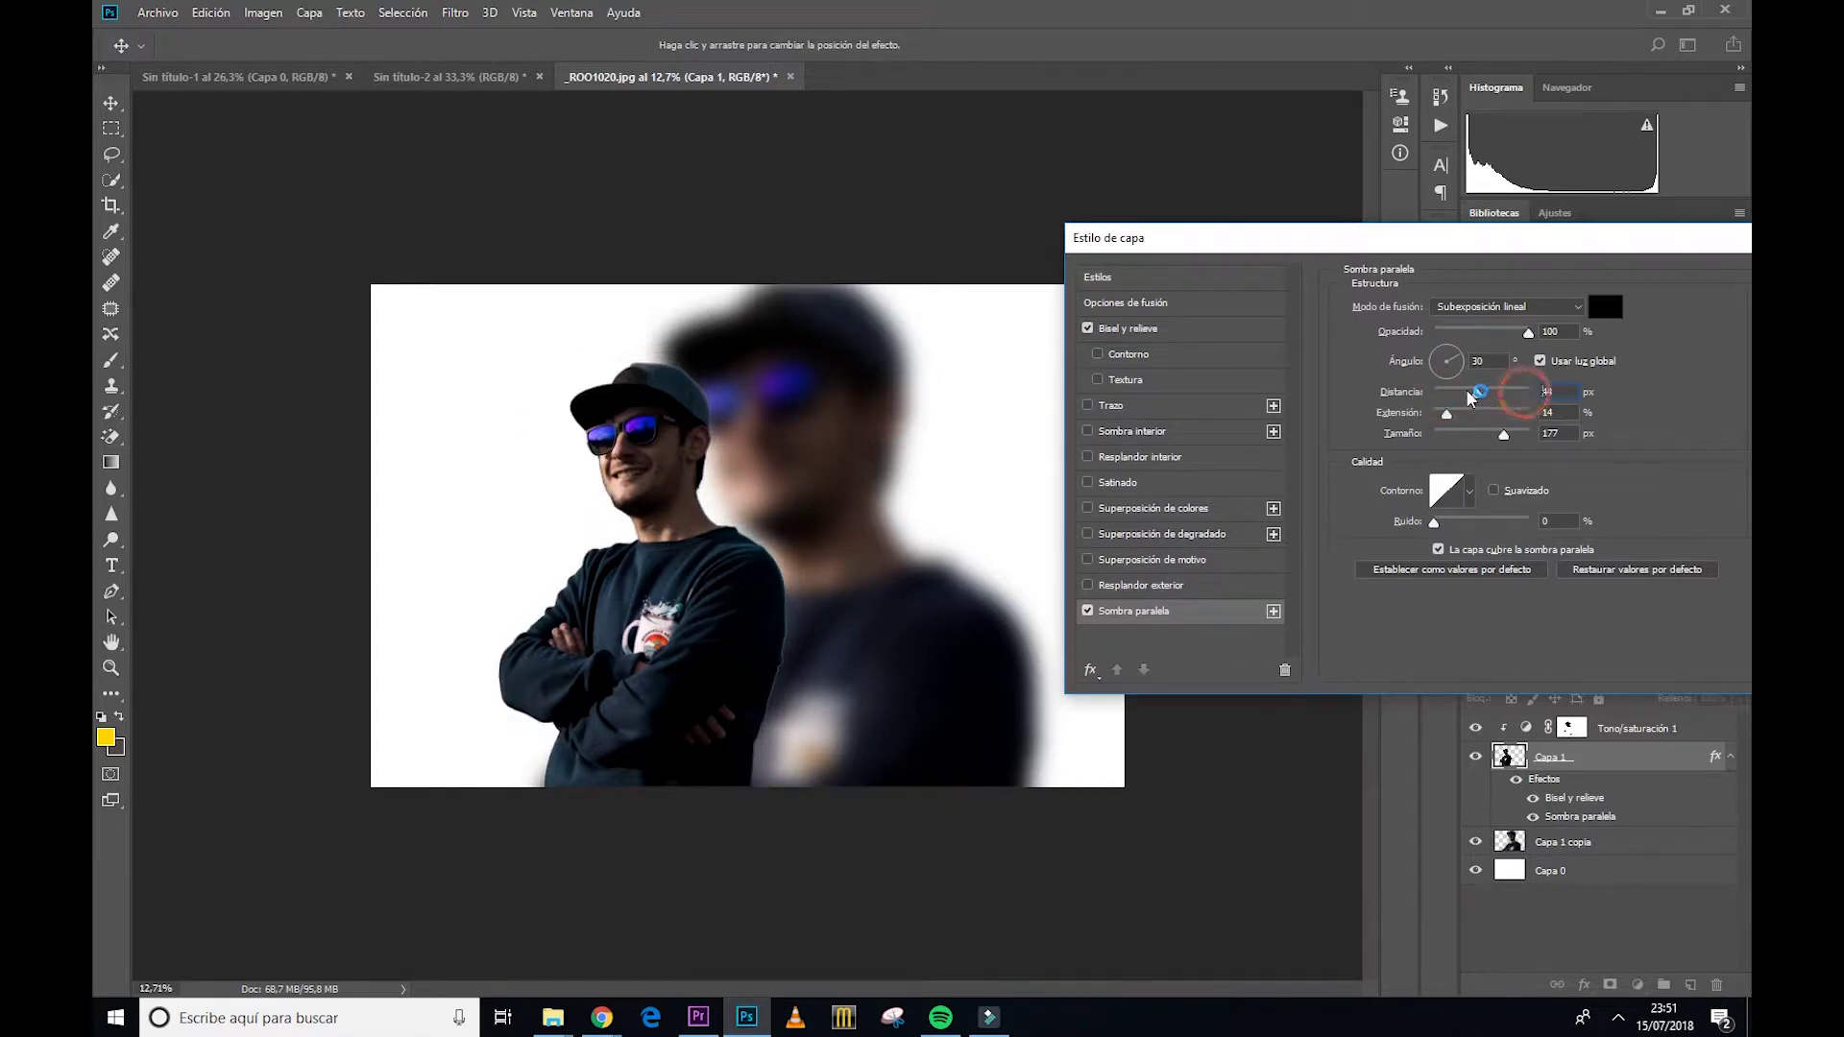
left_click_drag(1527, 392, 1457, 394)
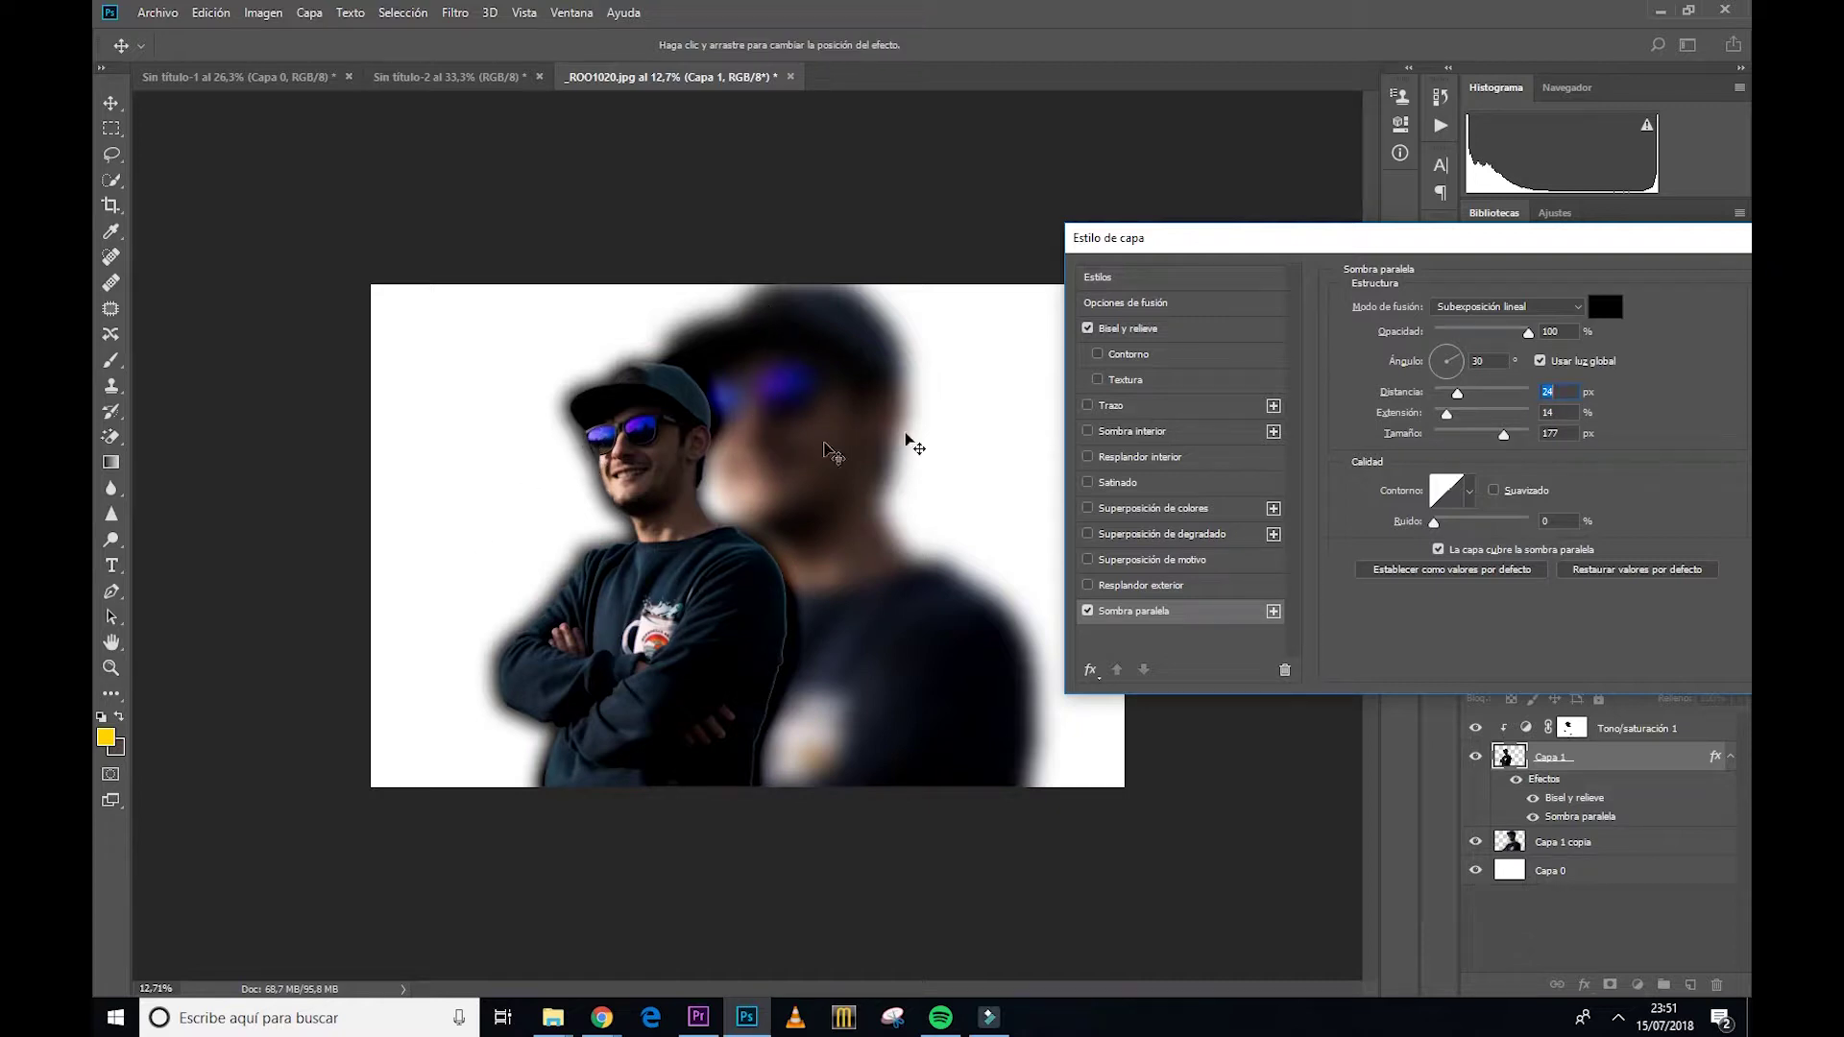
Step: Set the drop shadow angle to -134° and apply the layer style
left_click(1448, 350)
key("shift+Tab")
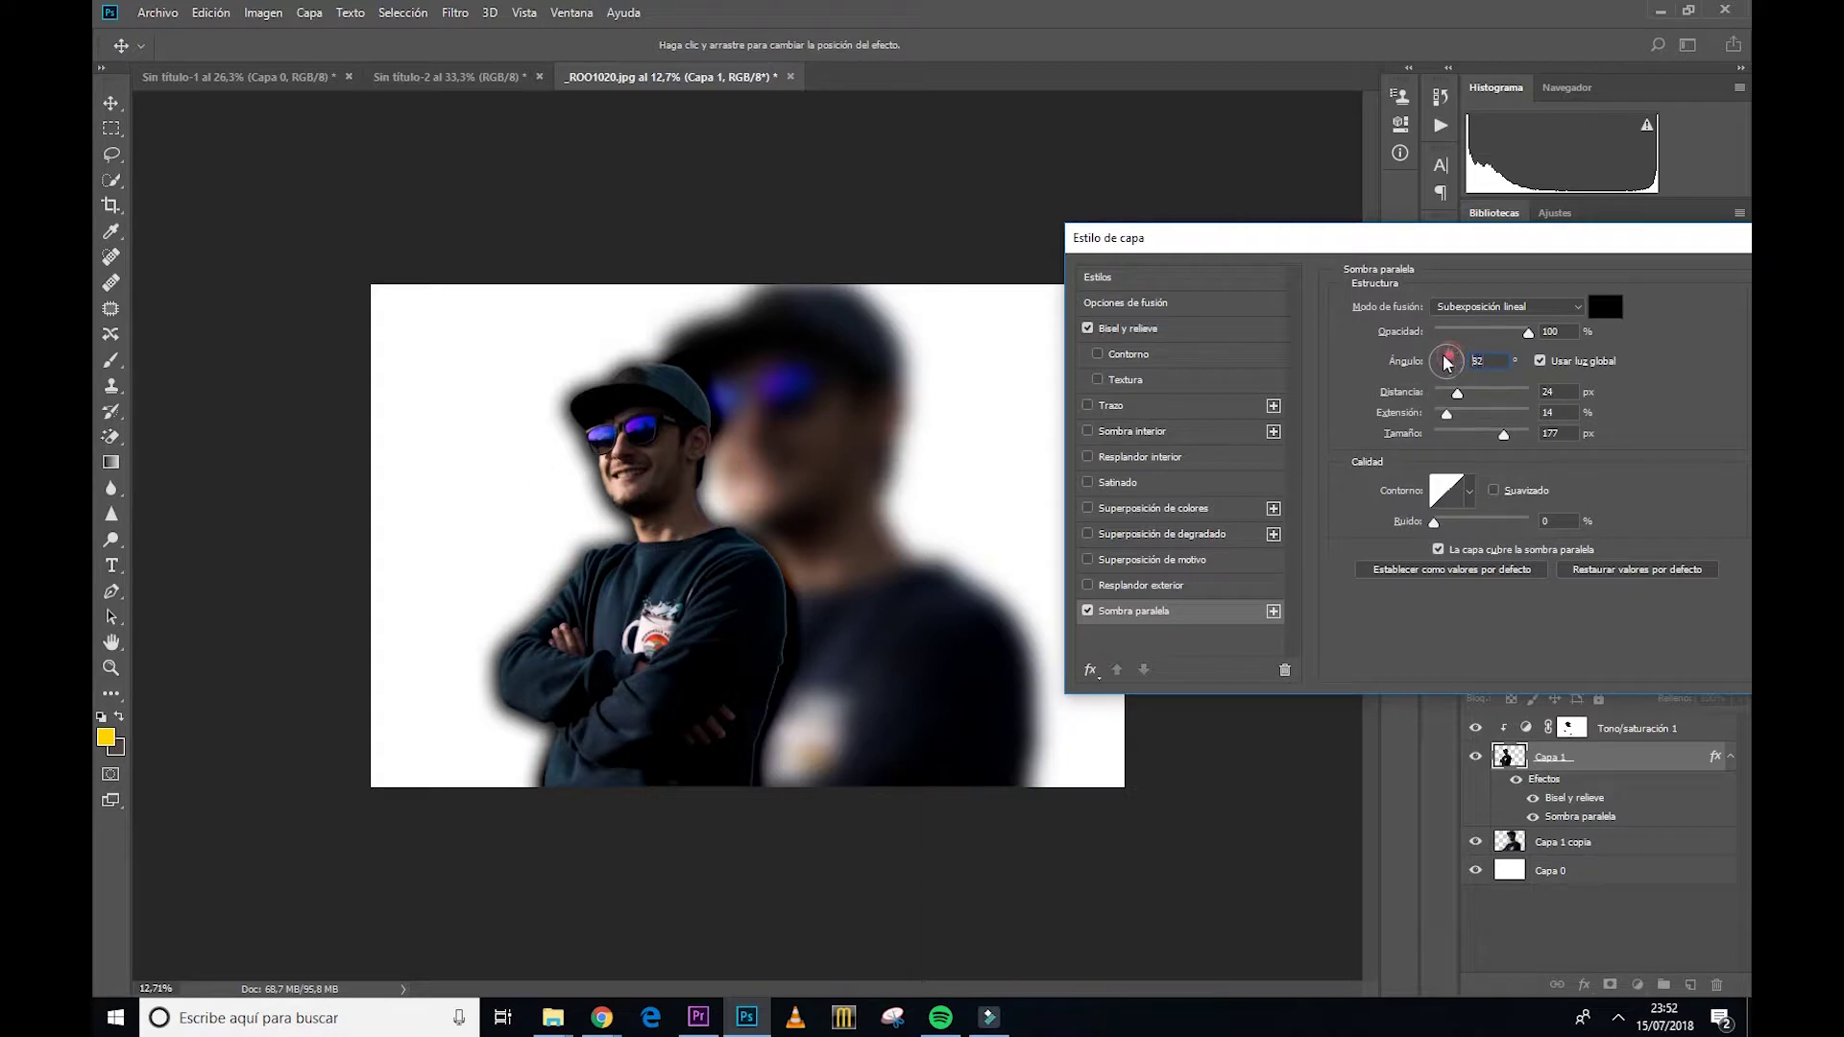
left_click_drag(1441, 374, 1424, 396)
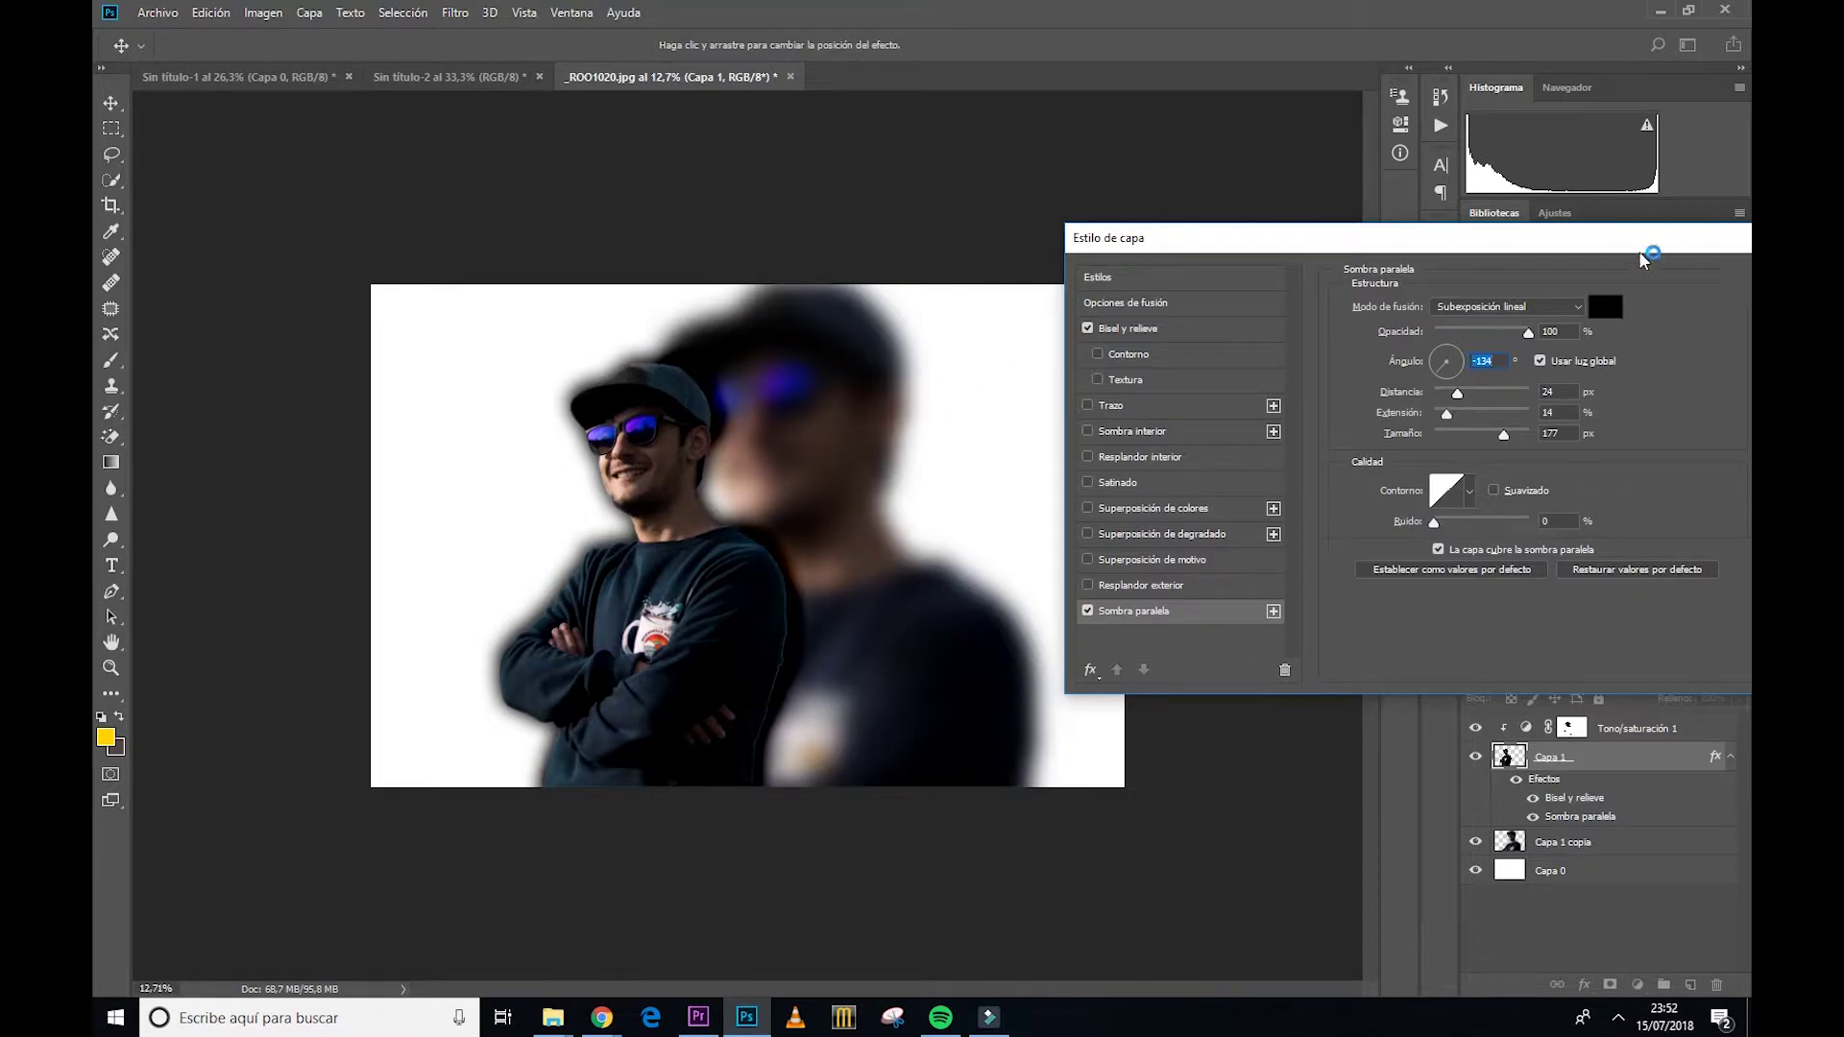
left_click_drag(1647, 246, 1425, 246)
left_click(1616, 261)
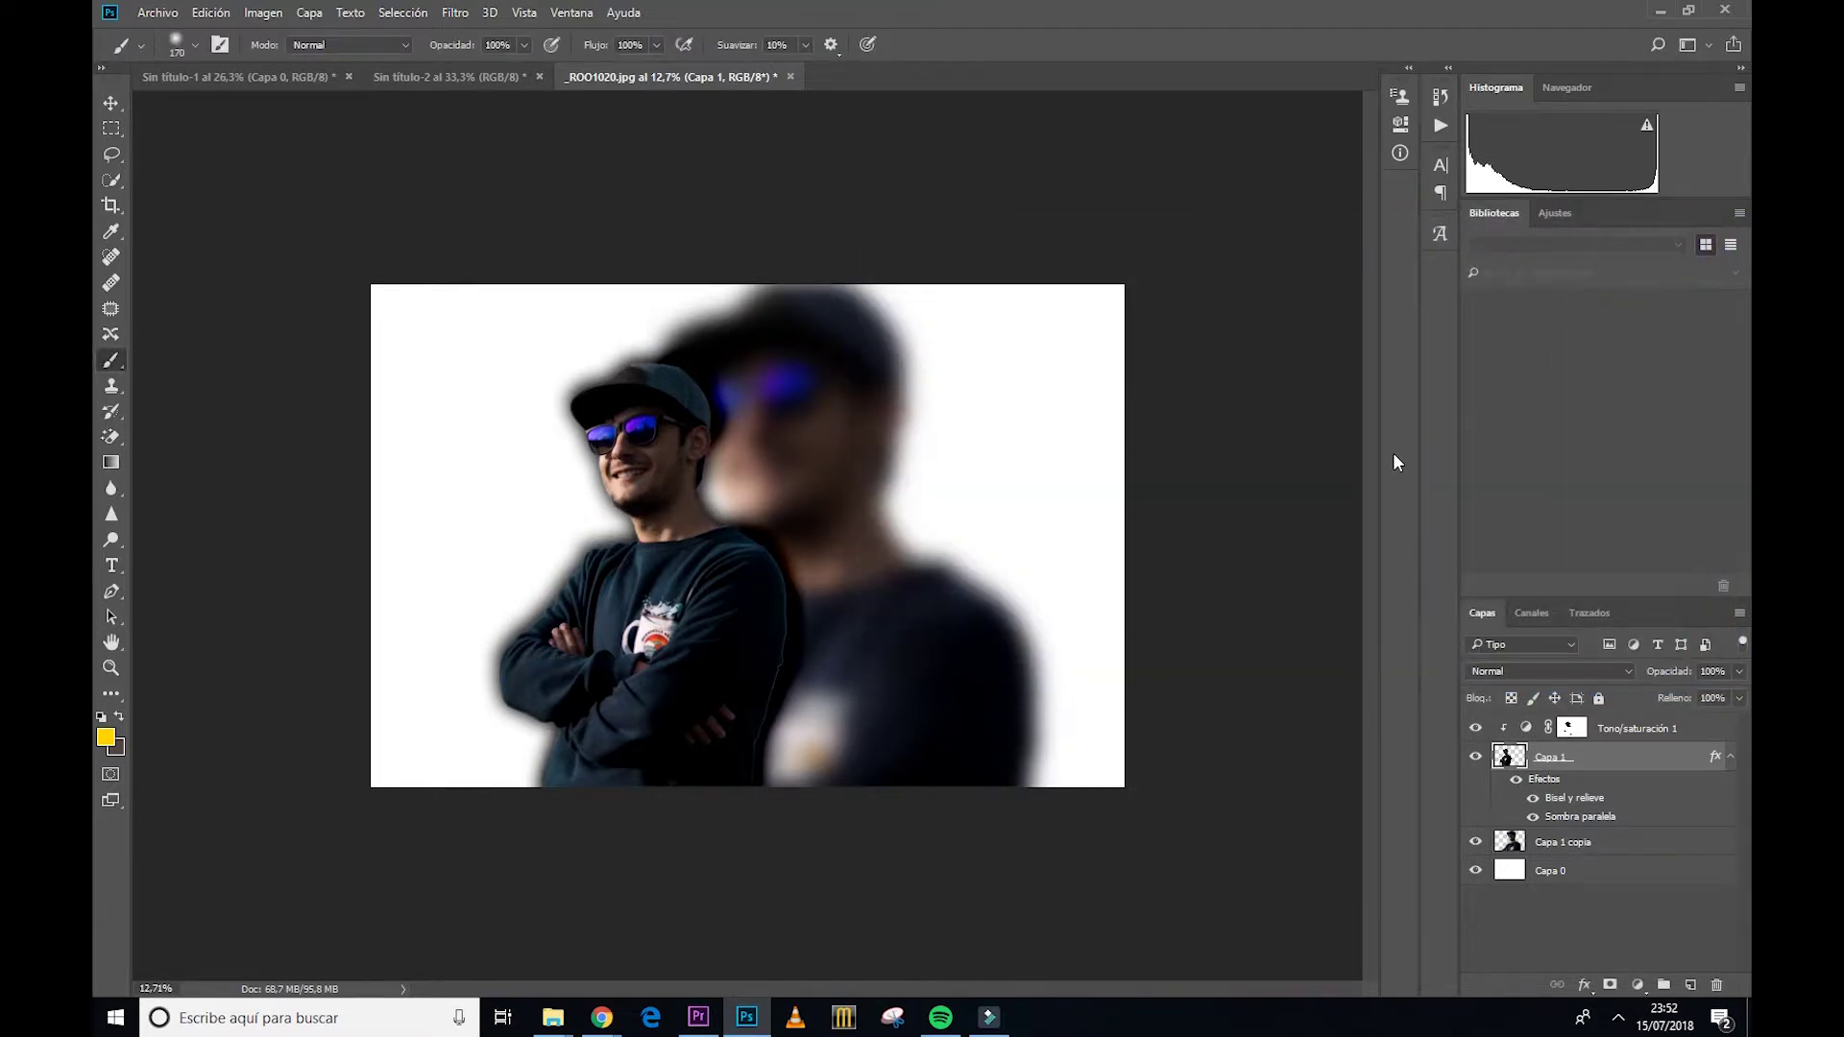
Step: Reopen Capa 1's drop shadow and set spread 6%, size 250 px, opacity 92%, Normal blend
double_click(1633, 763)
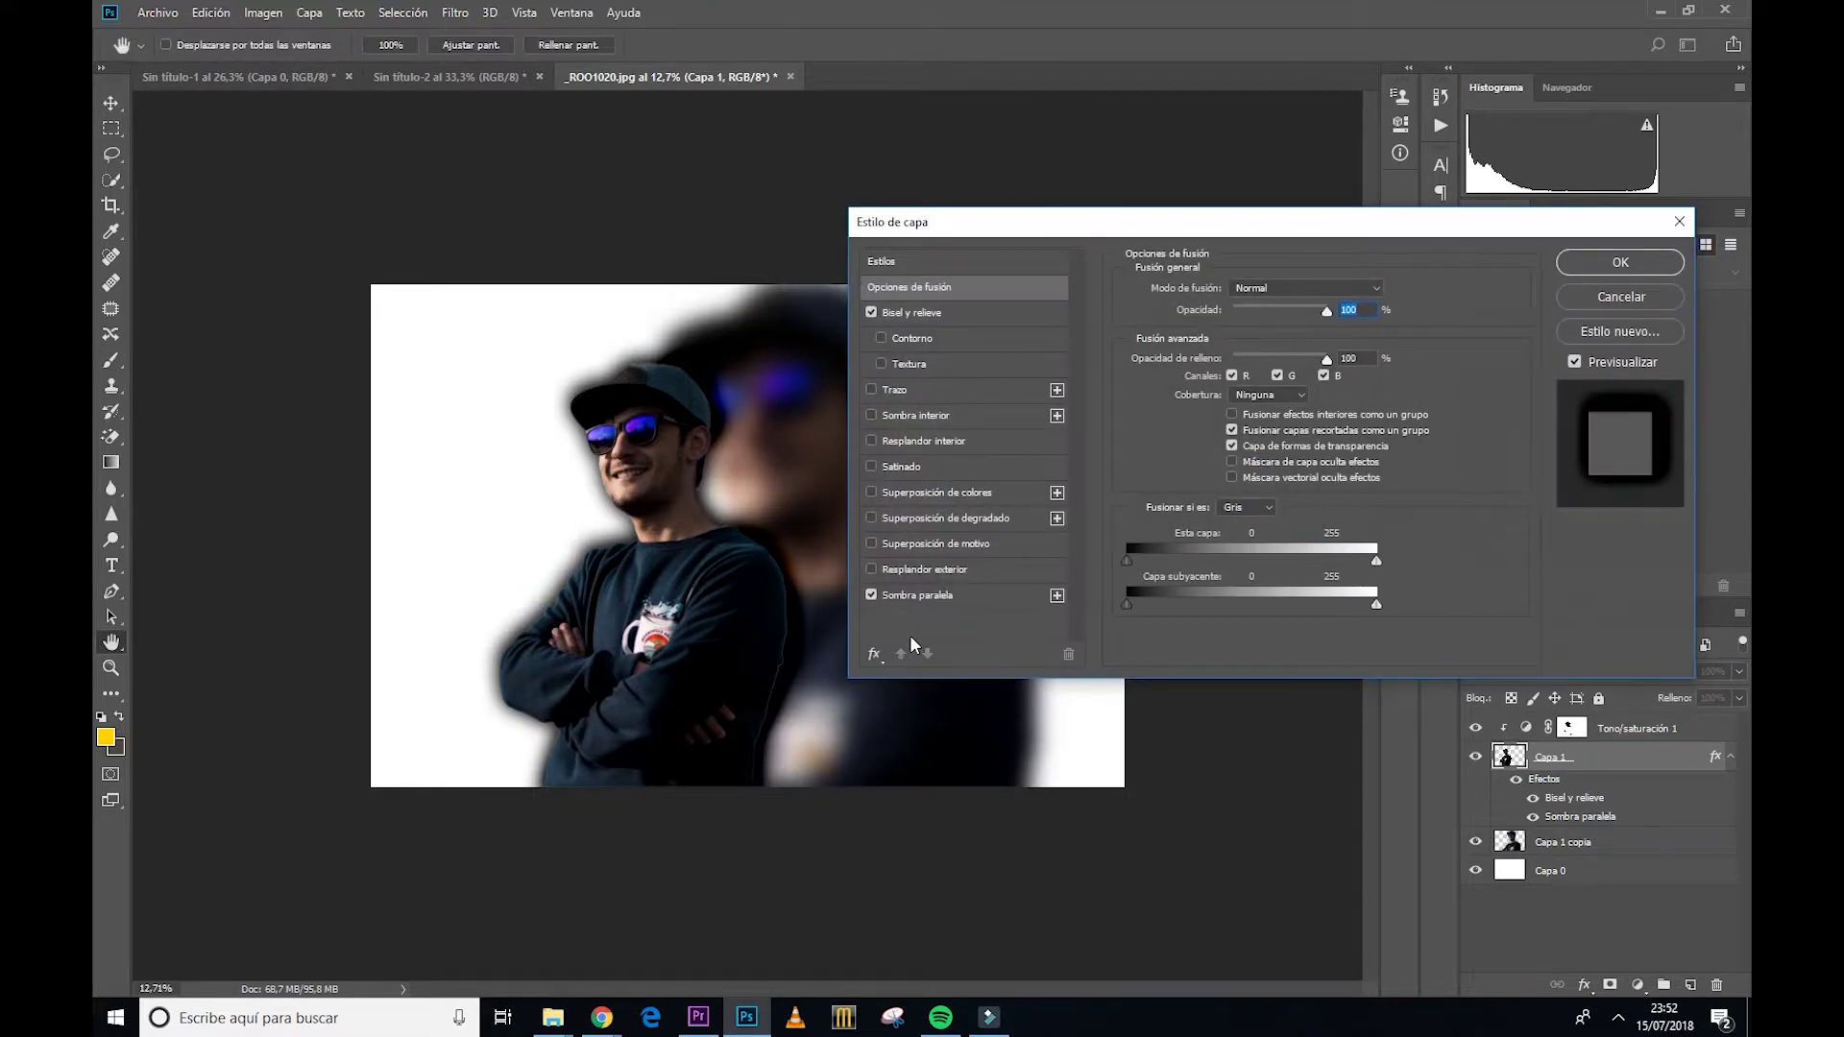
left_click(920, 600)
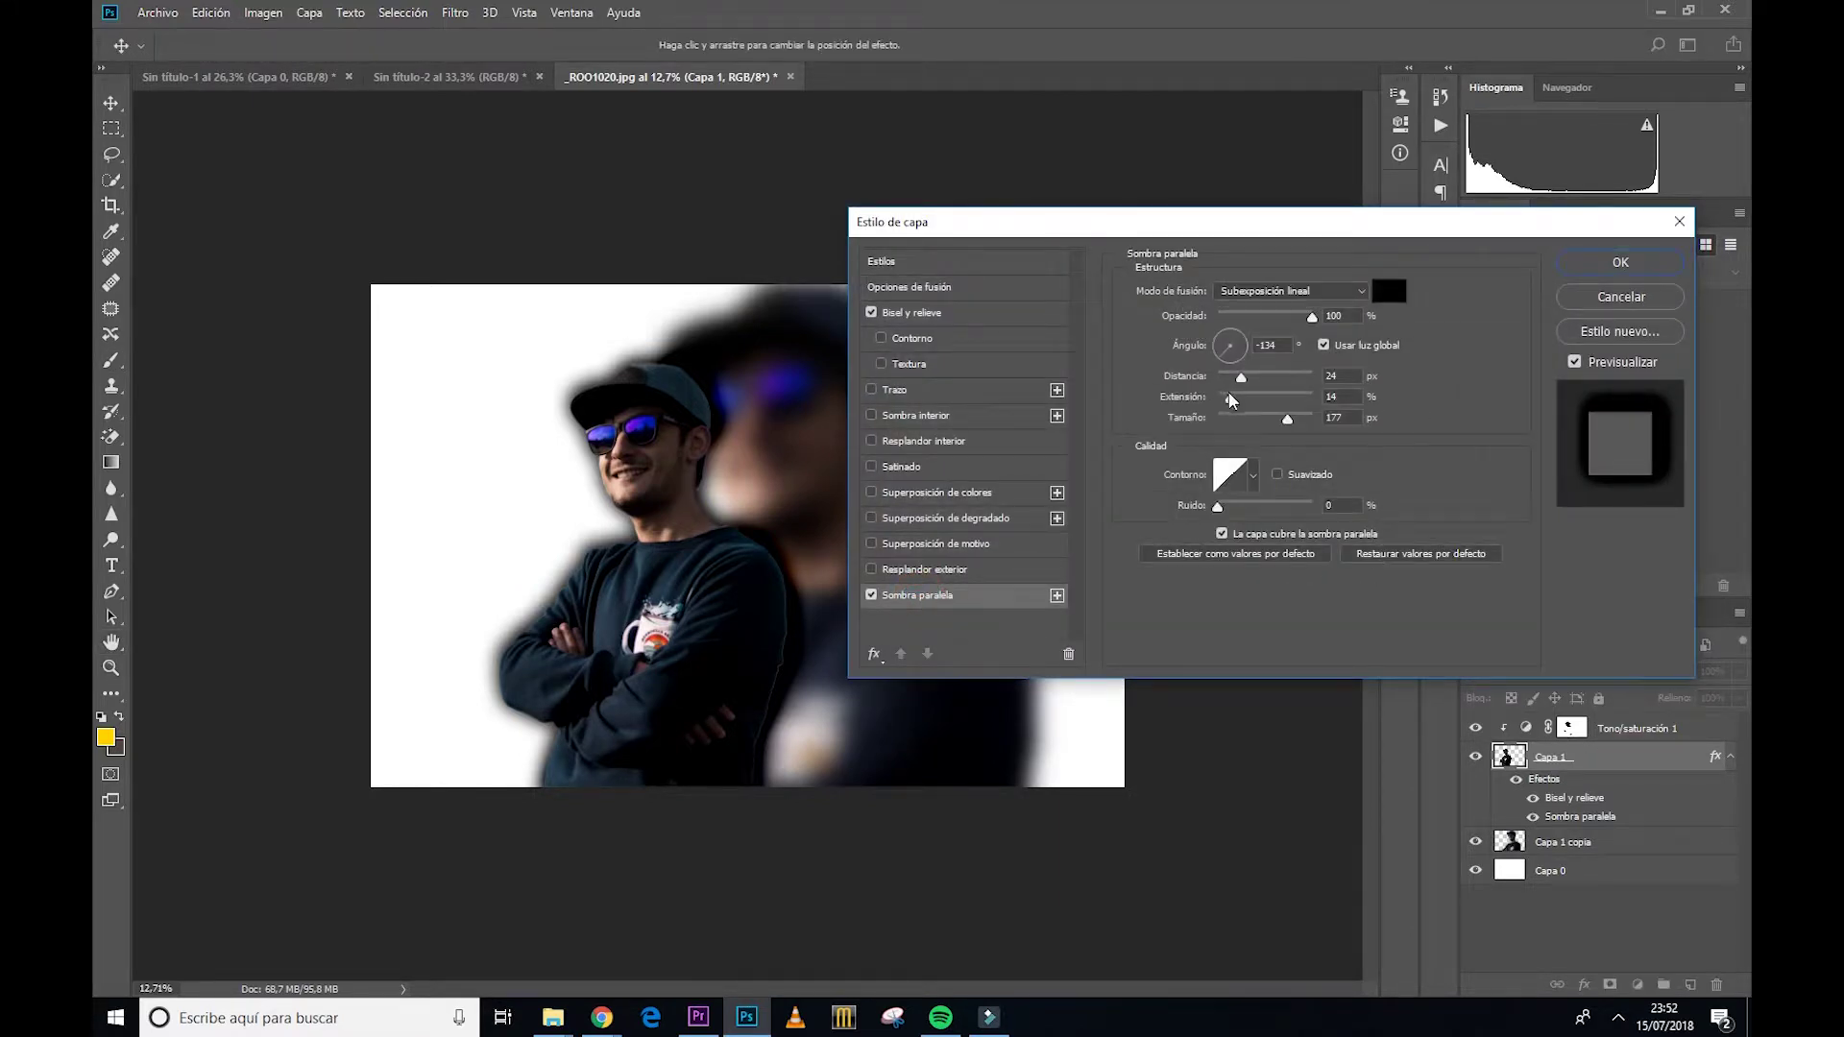
mouse_move(1230, 398)
left_mouse_down()
mouse_move(1255, 403)
mouse_move(1226, 403)
left_mouse_up()
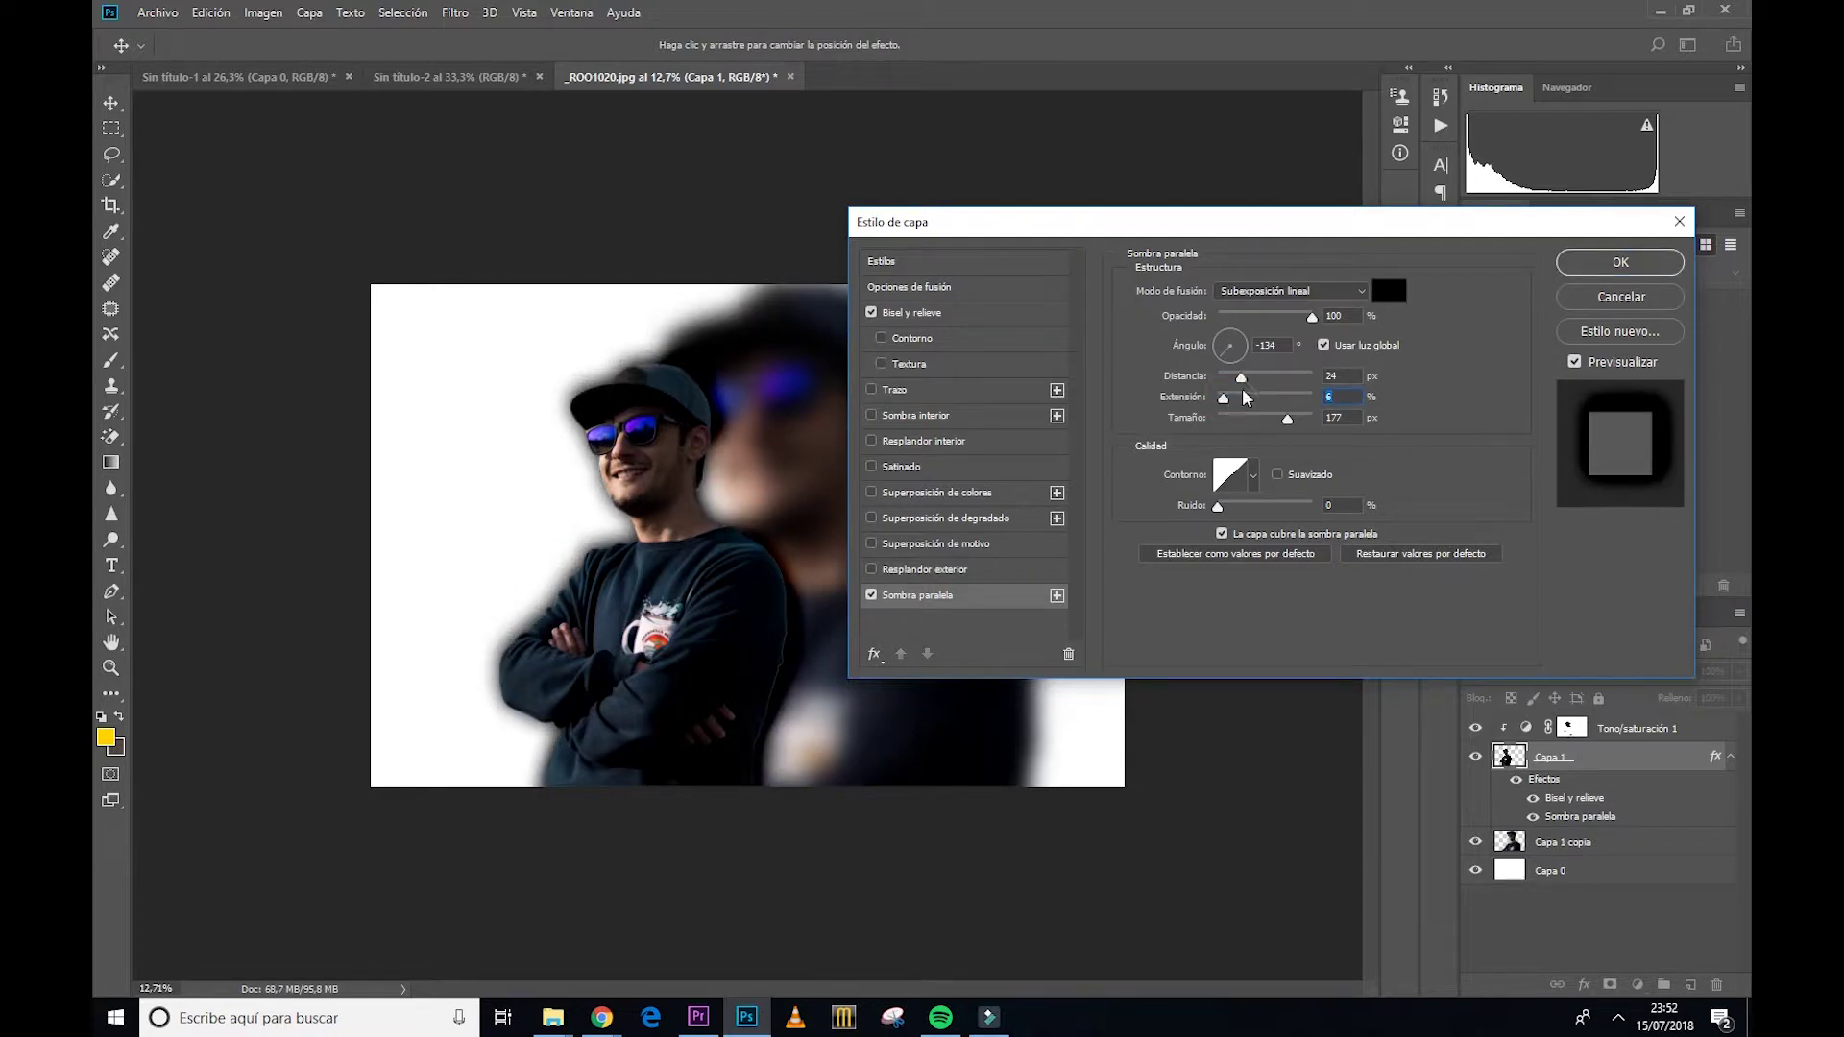
left_click_drag(1288, 423, 1316, 426)
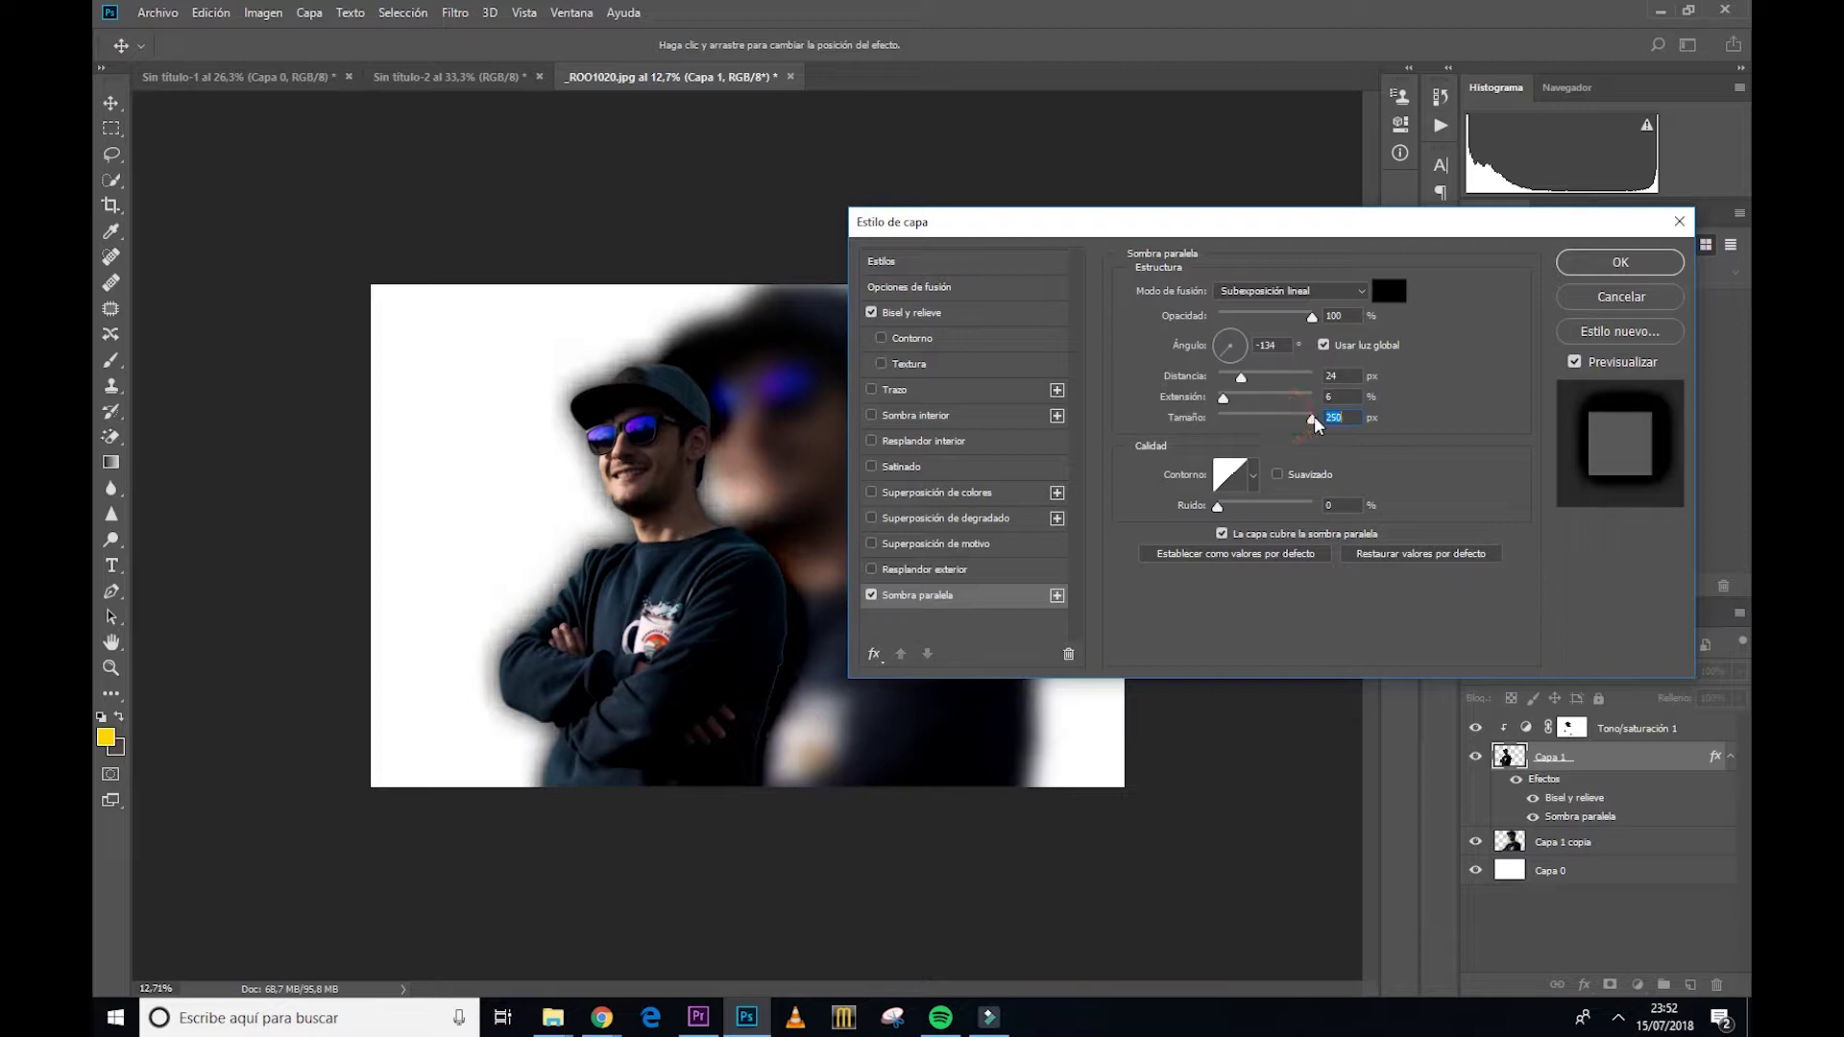
left_click(1312, 318)
left_click_drag(1313, 323, 1304, 326)
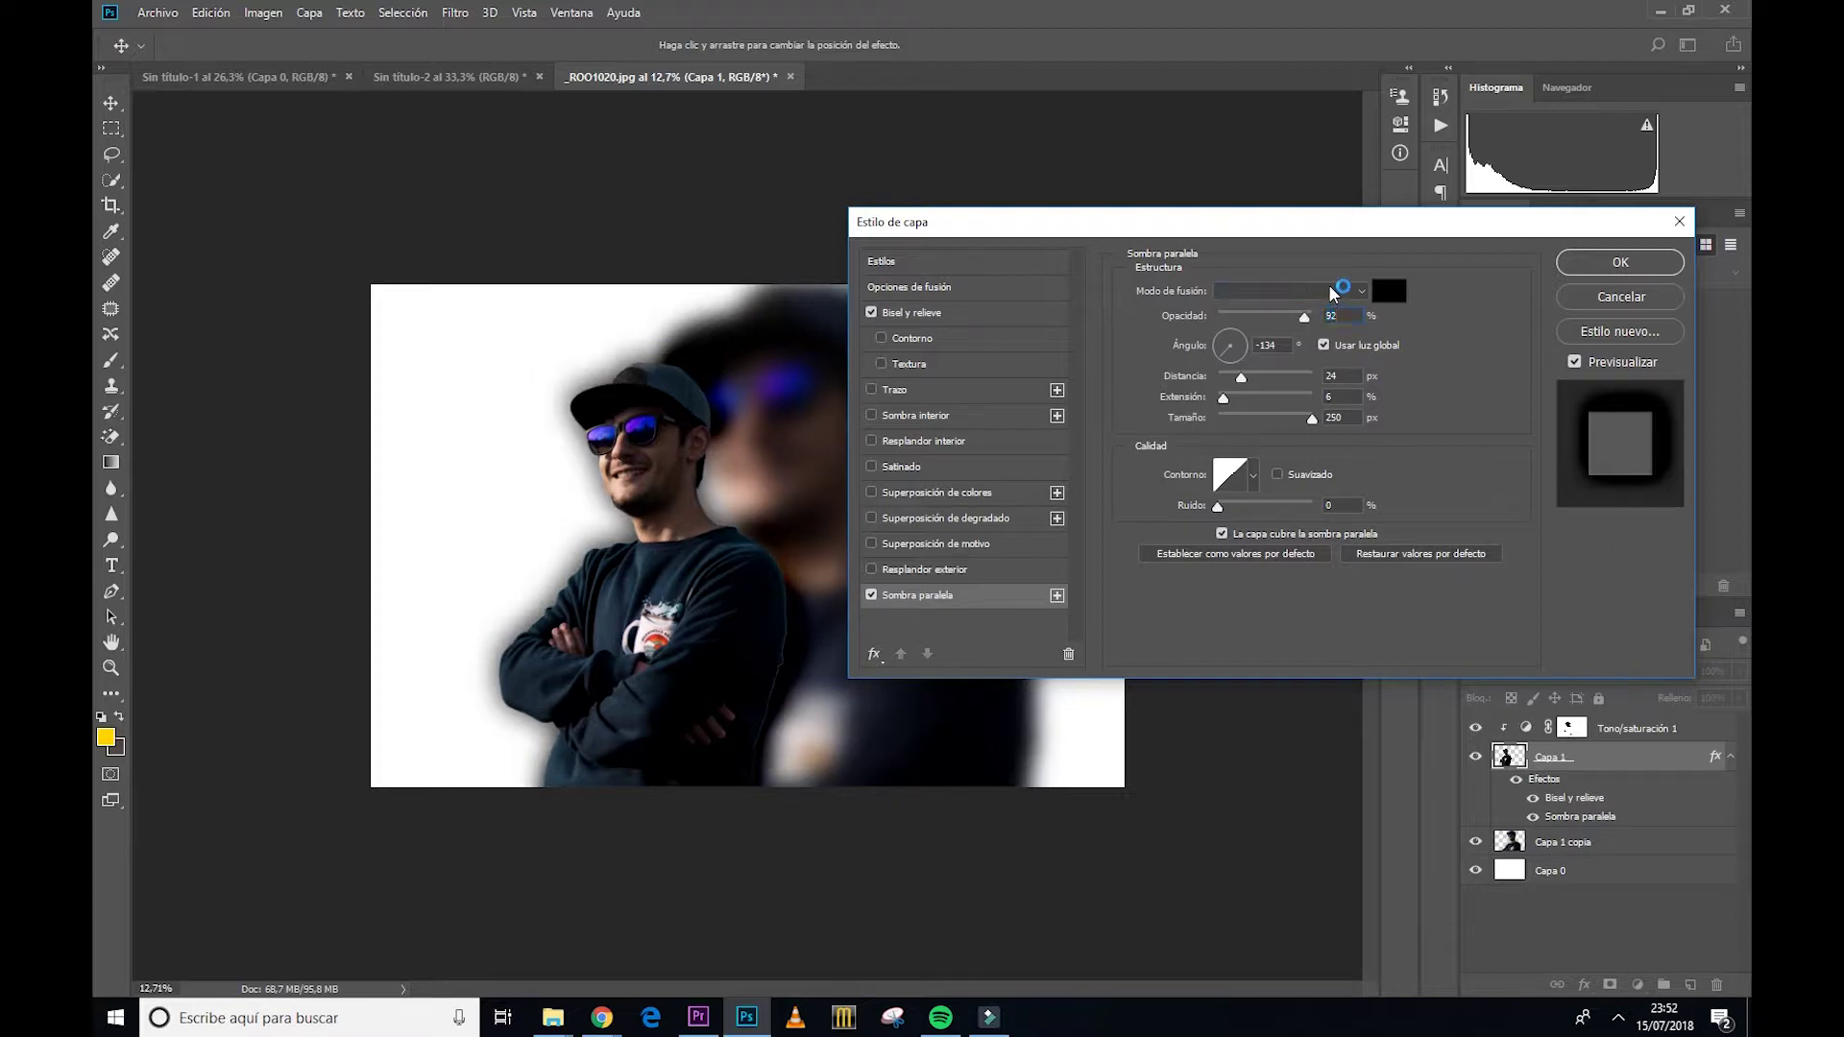
left_click(1335, 290)
left_click(1291, 308)
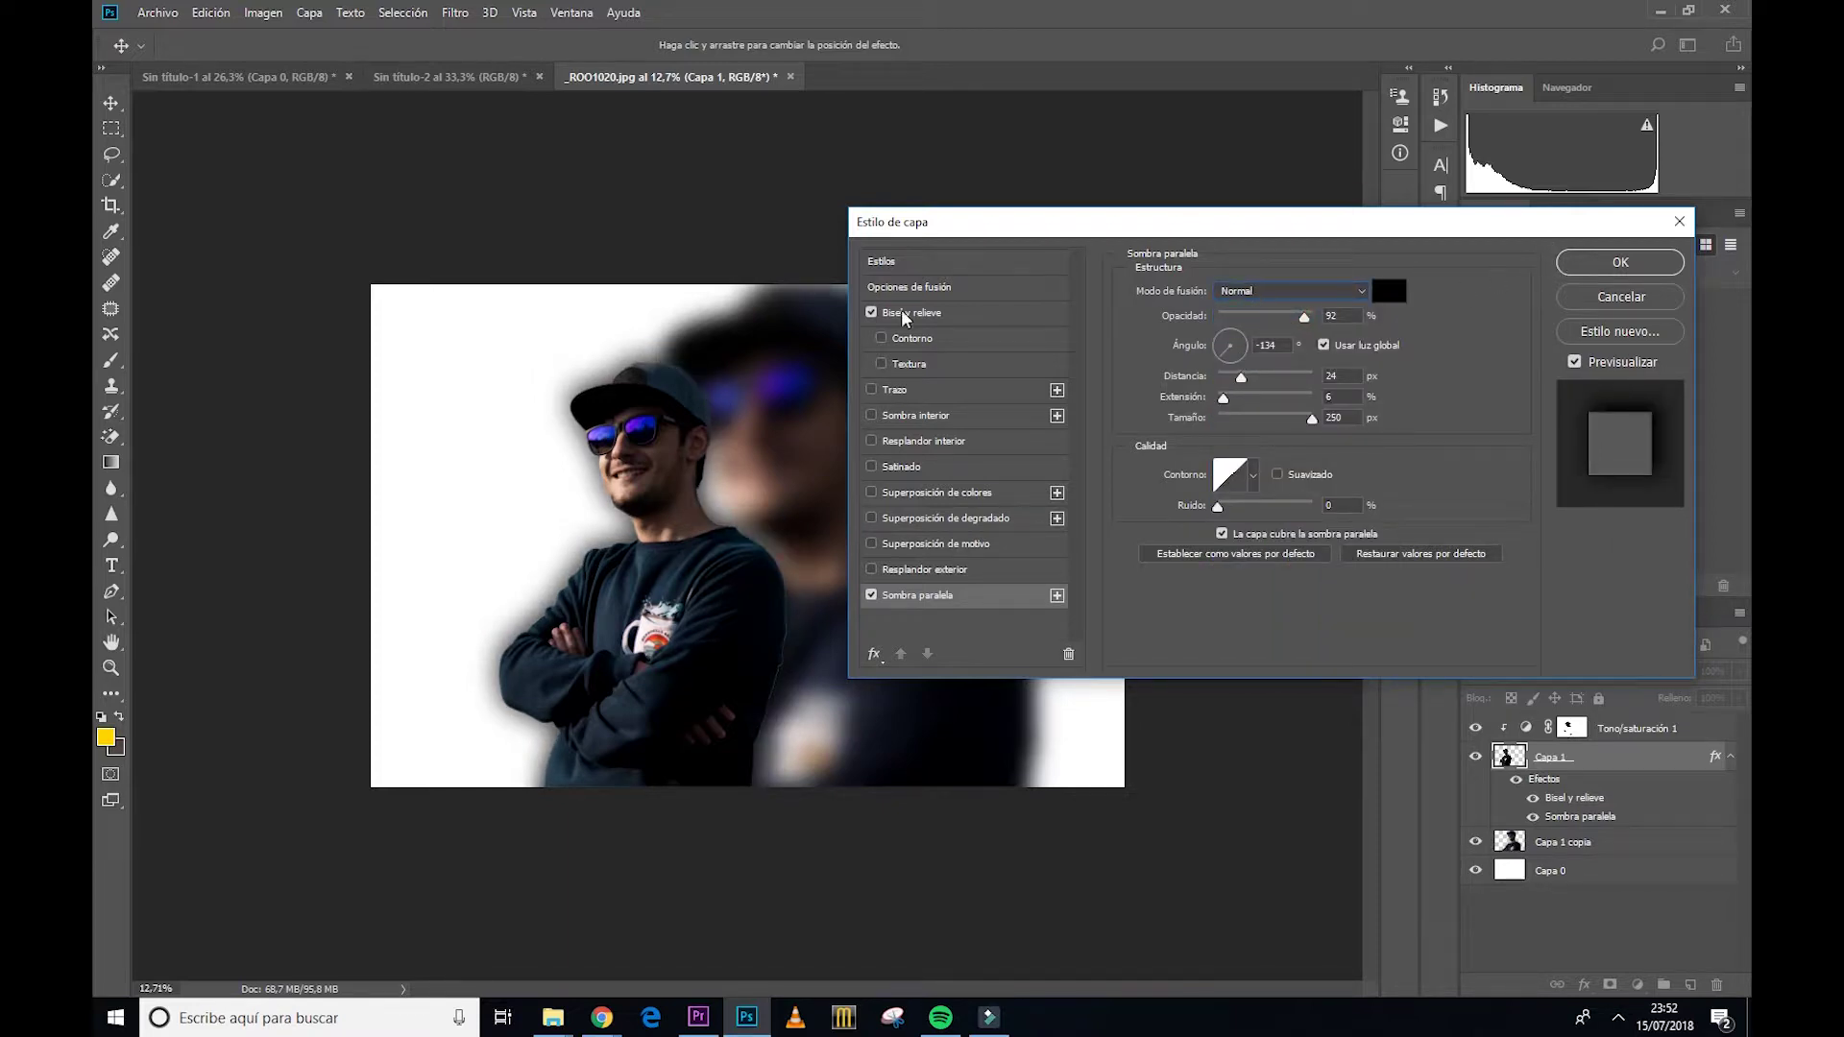
Step: Toggle the drop shadow off and on to compare, keep Normal blending, and confirm
left_click(871, 595)
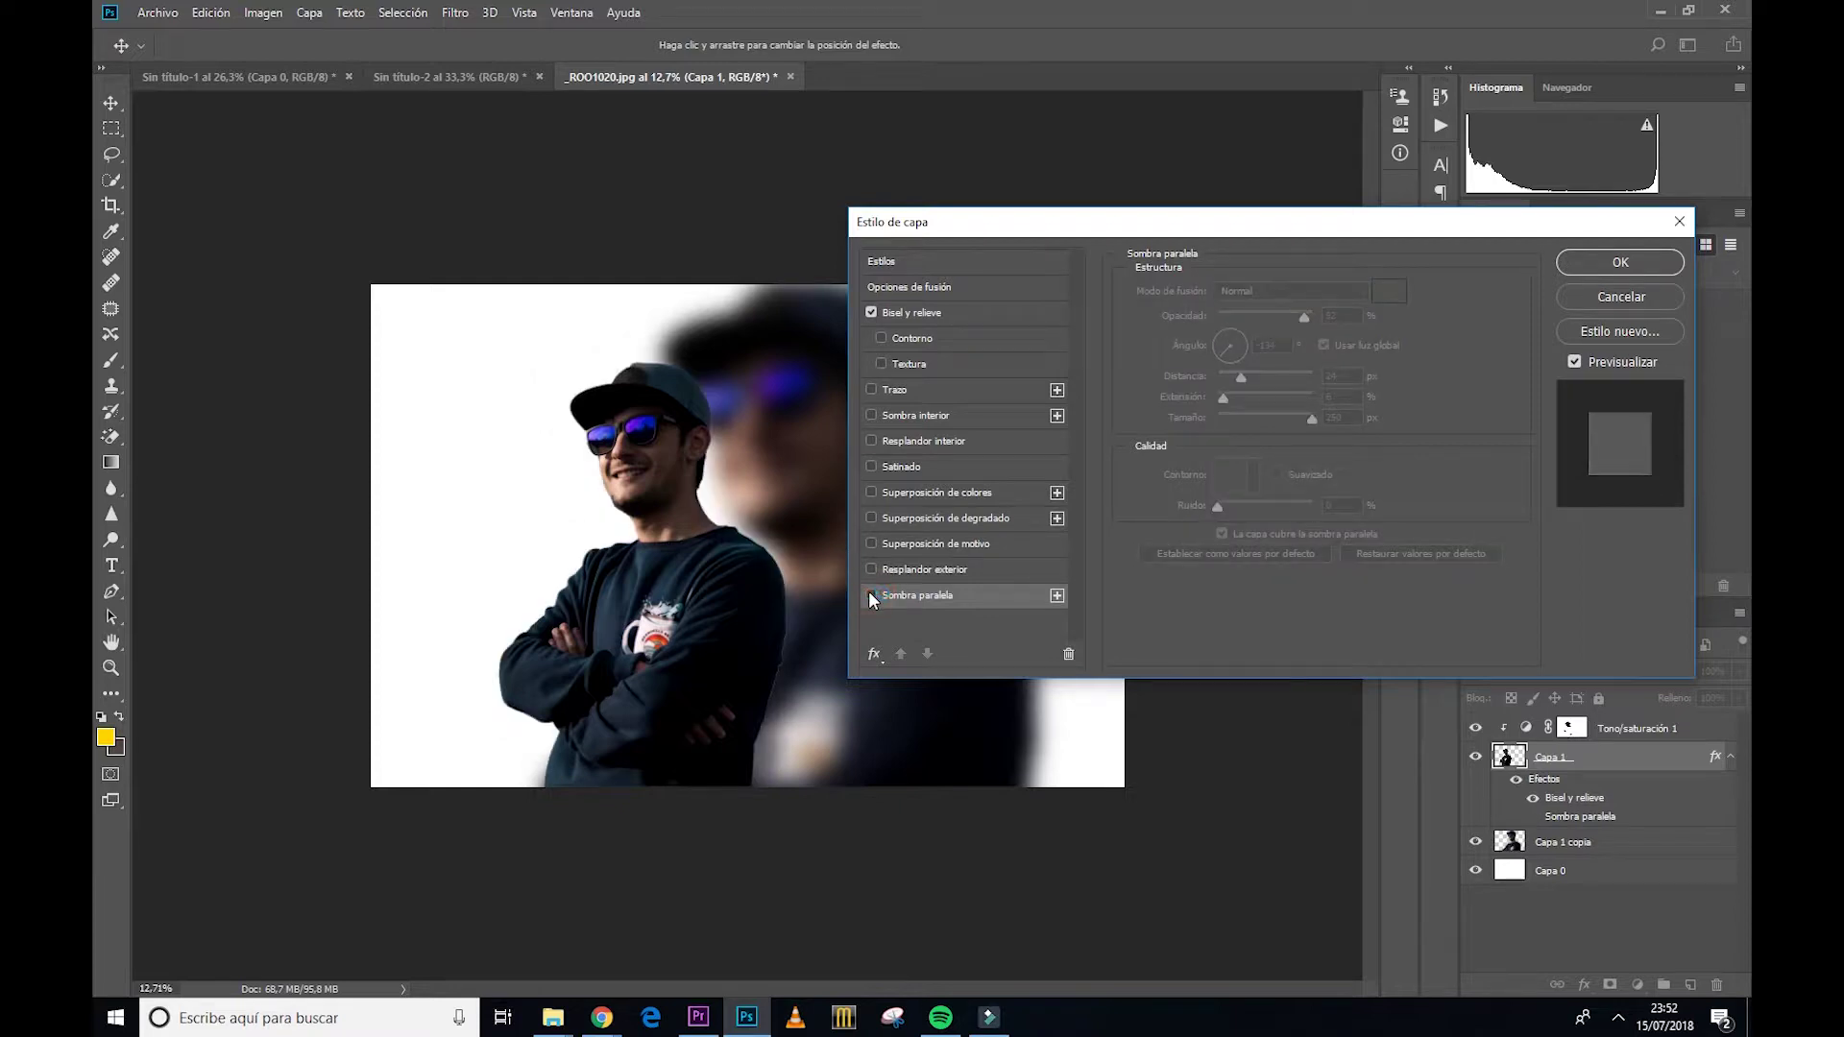
left_click(870, 595)
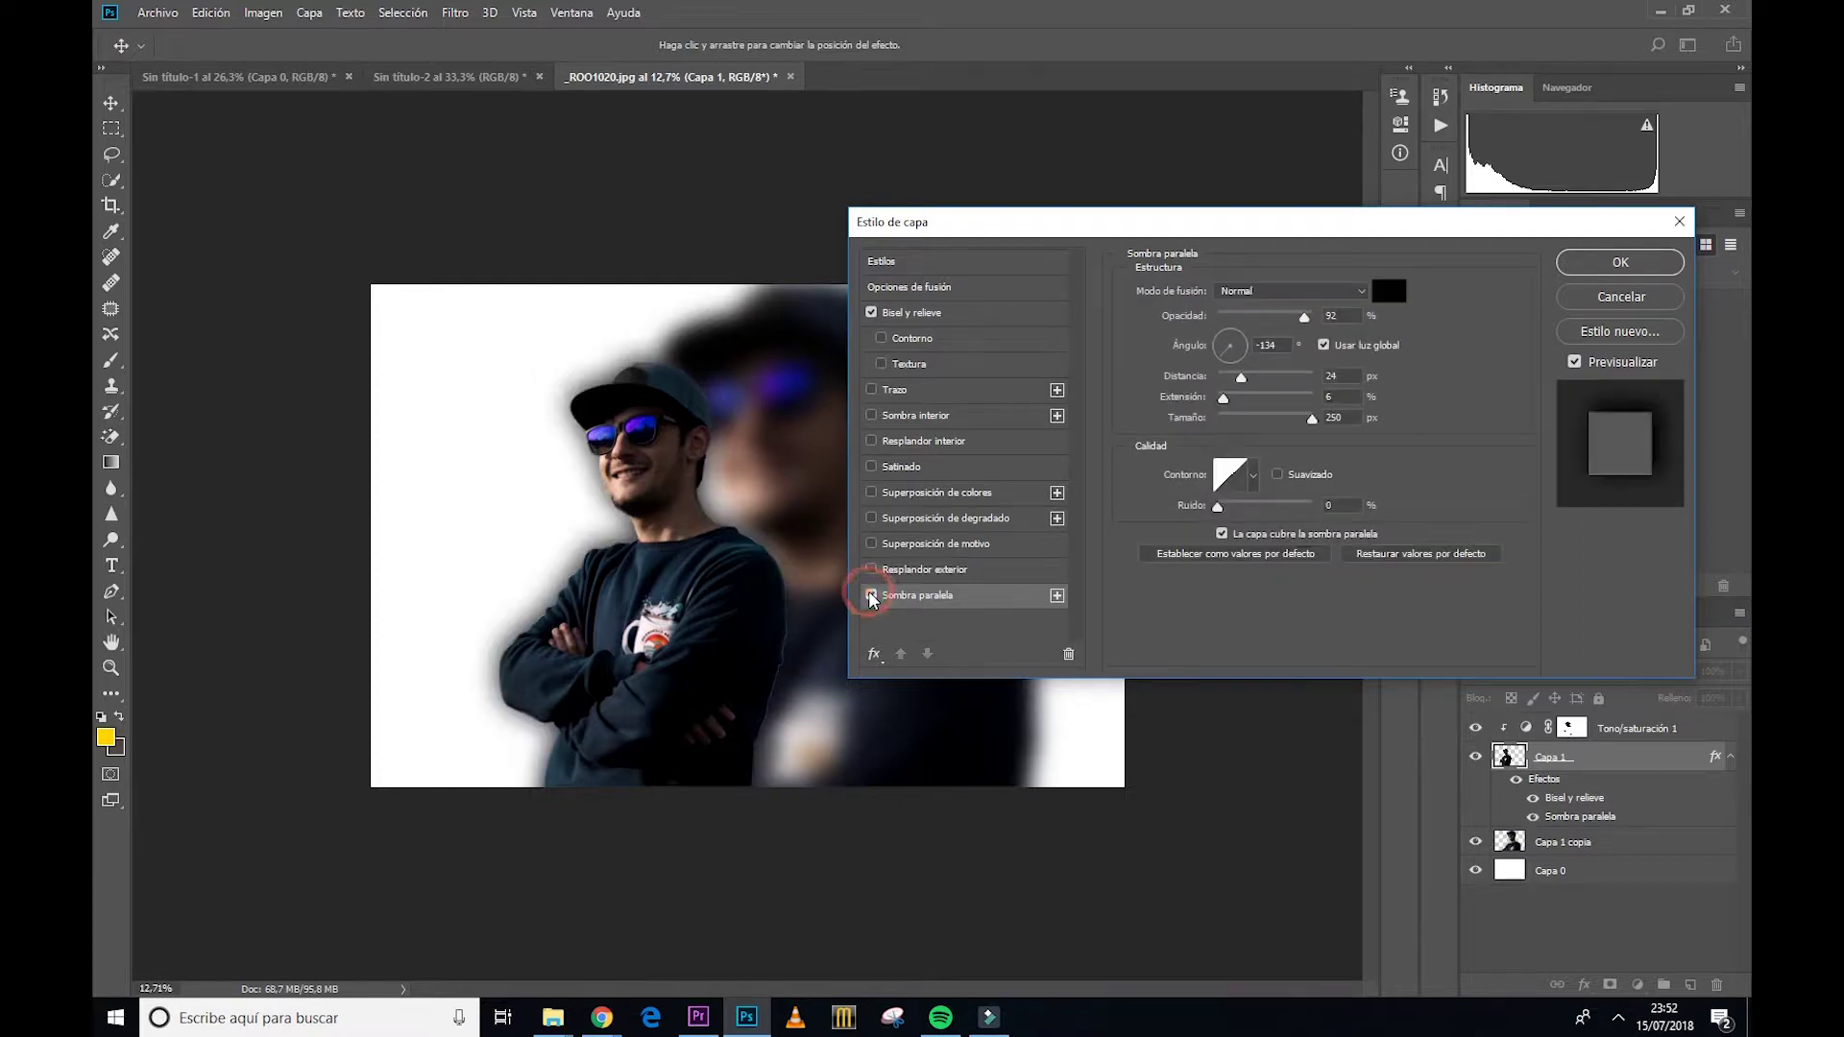
left_click(1248, 292)
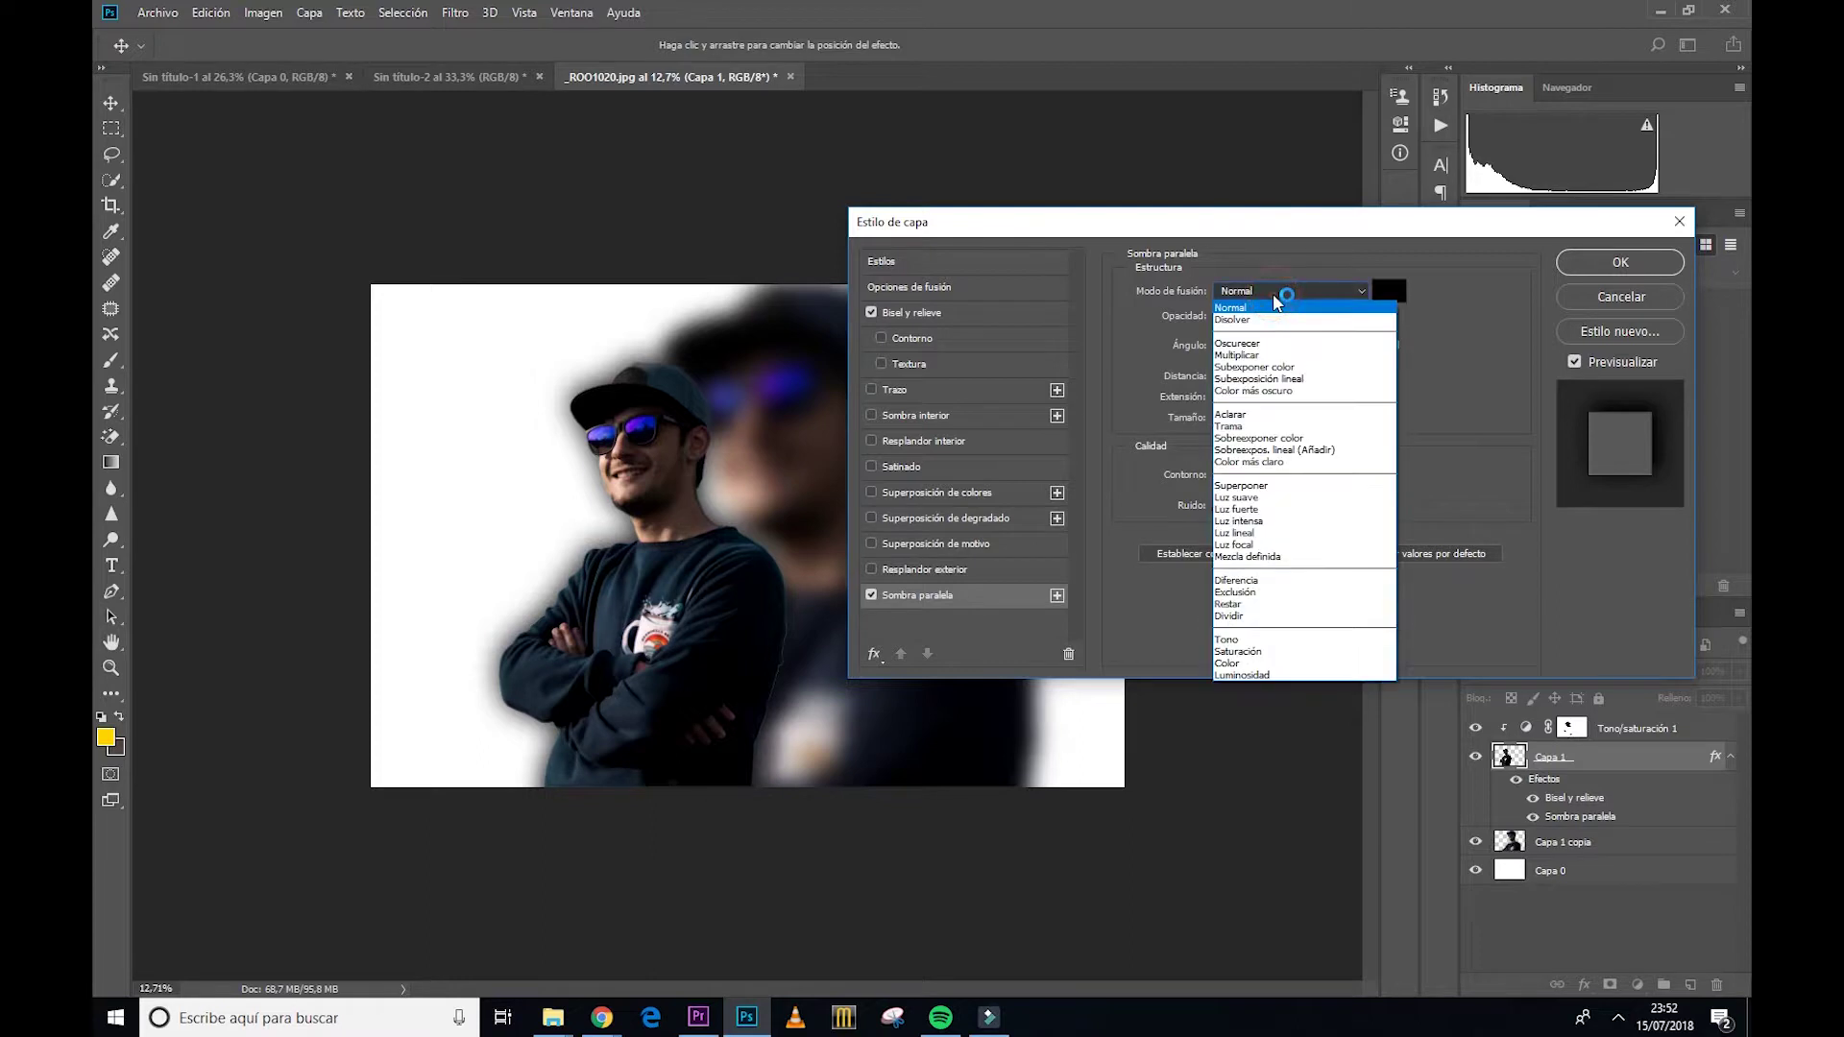
left_click(1285, 294)
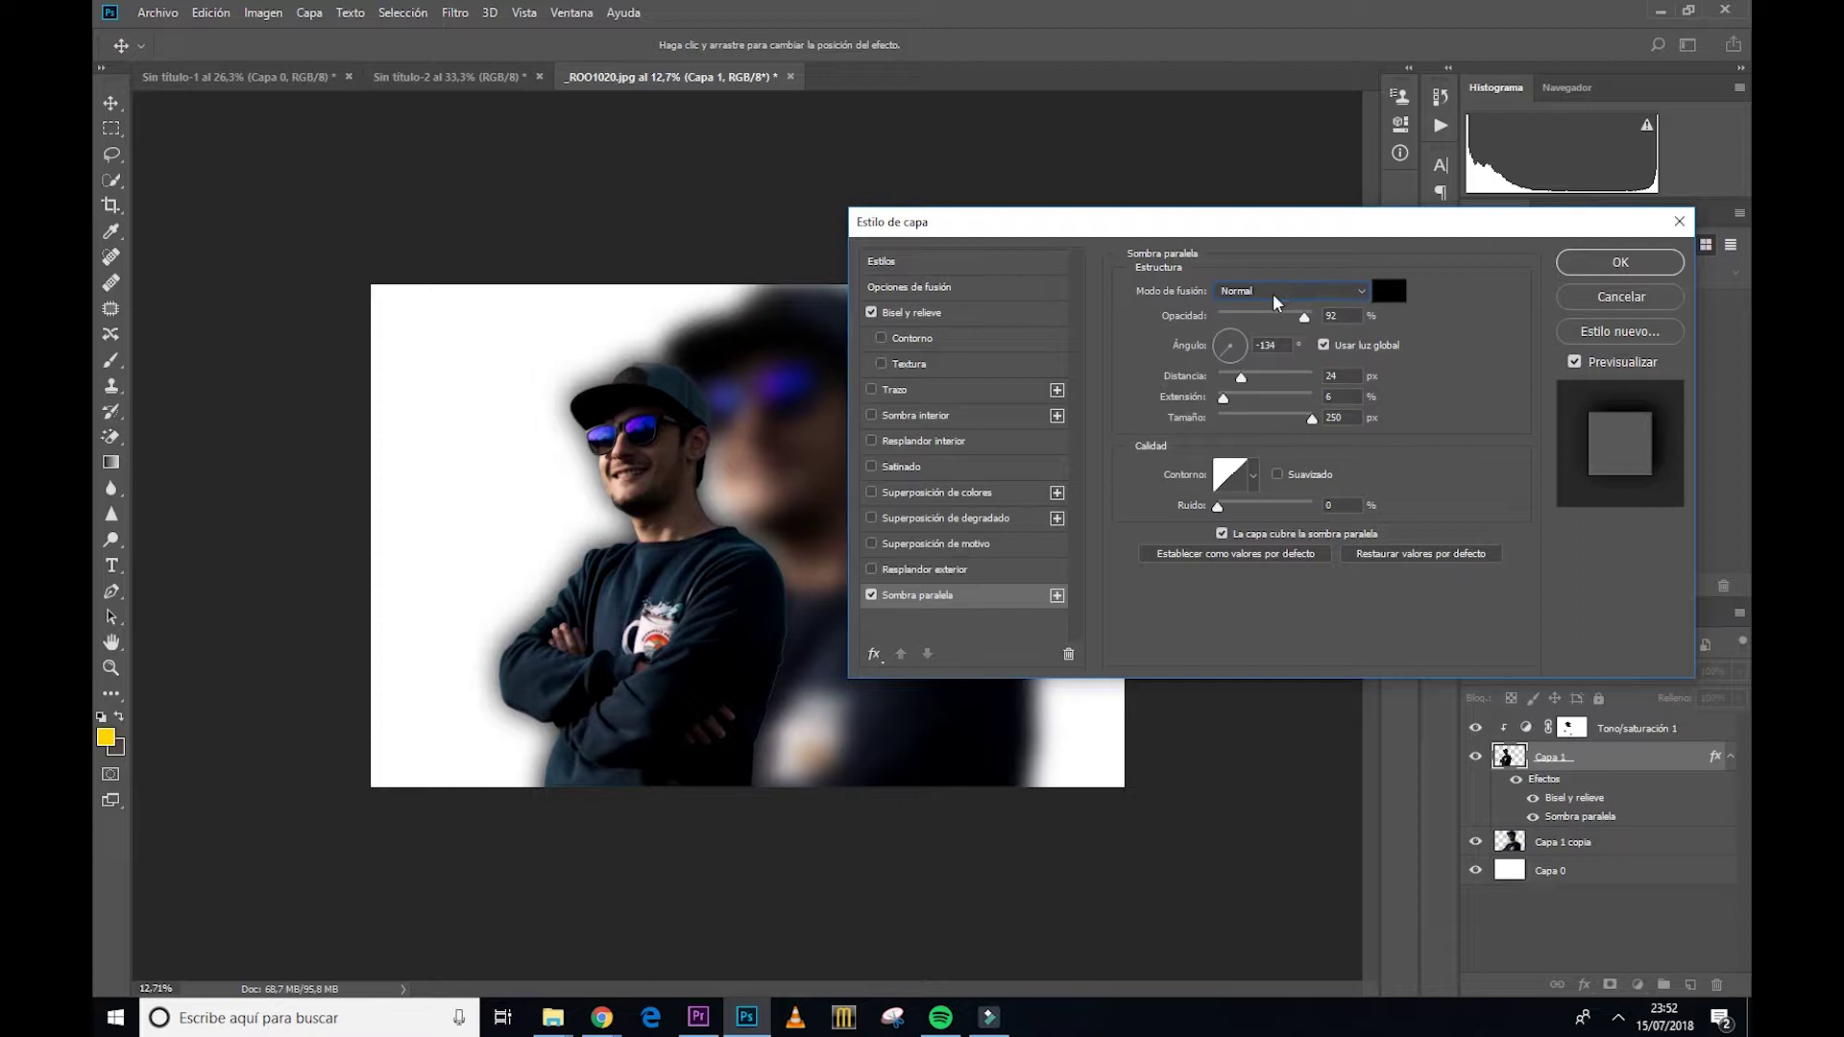
left_click(1274, 302)
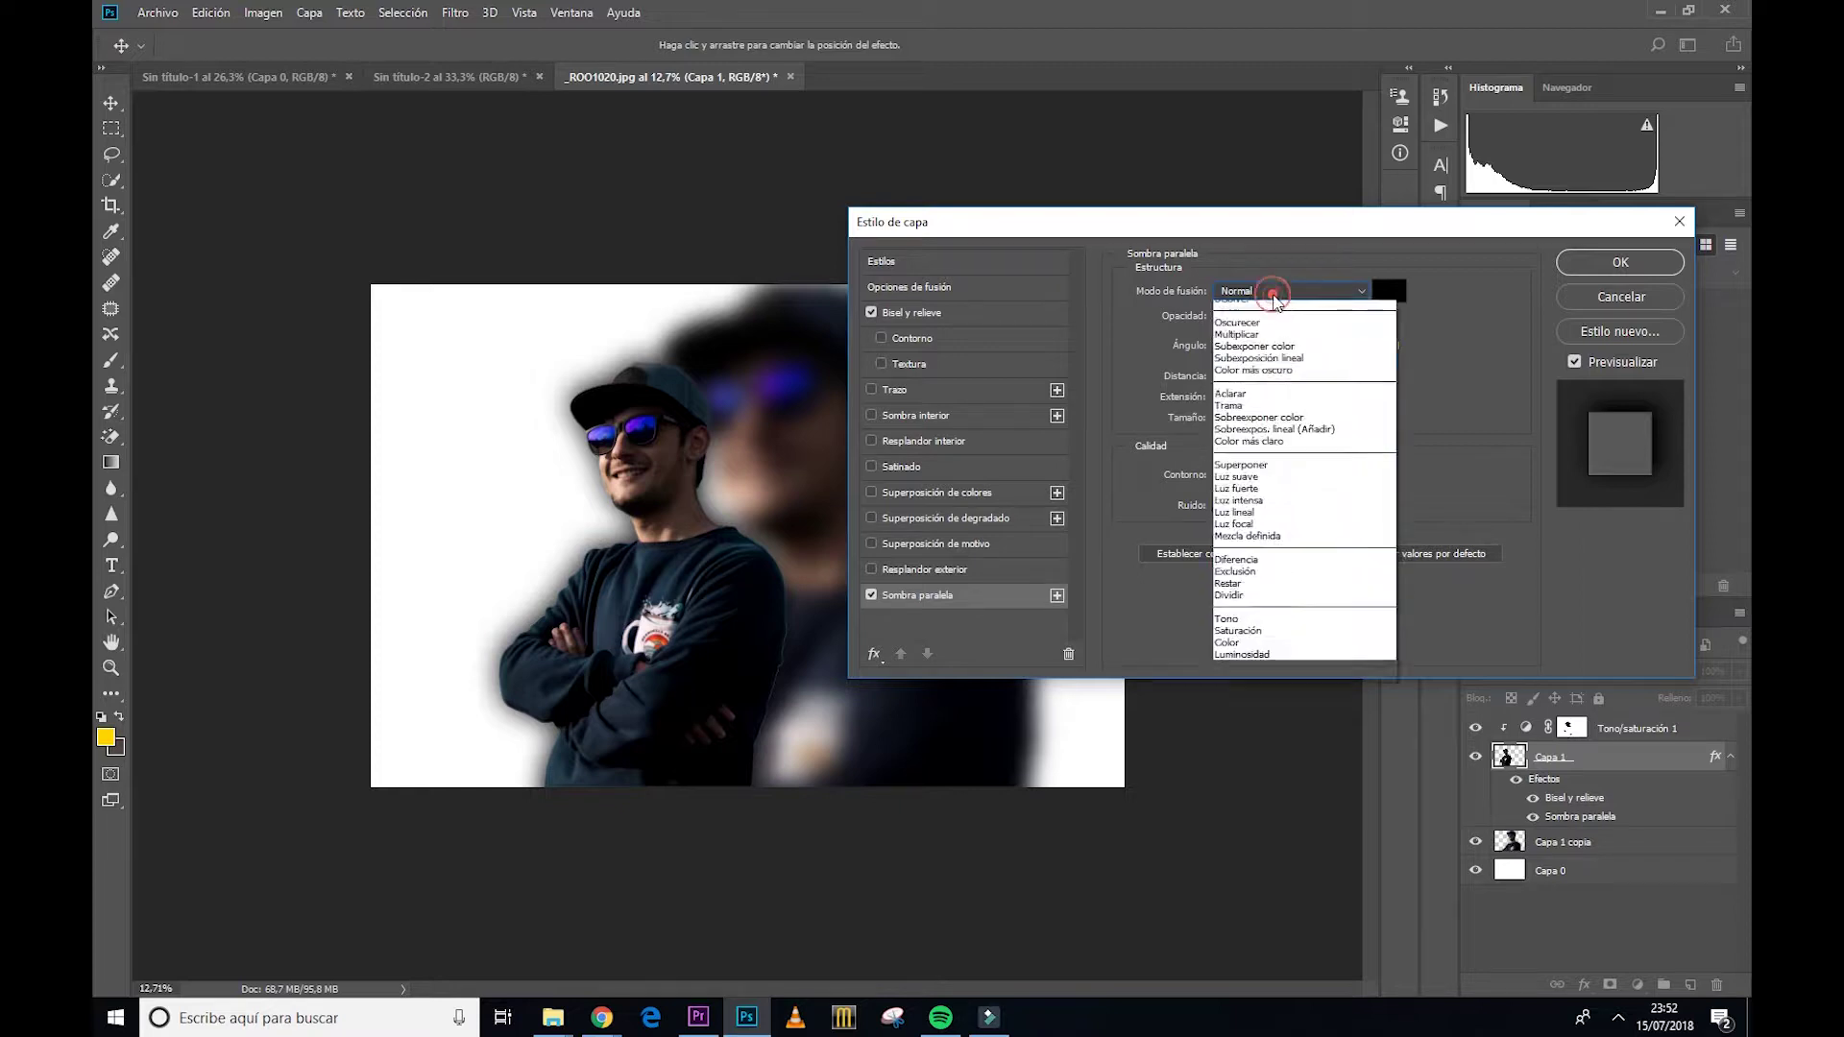
double_click(1274, 301)
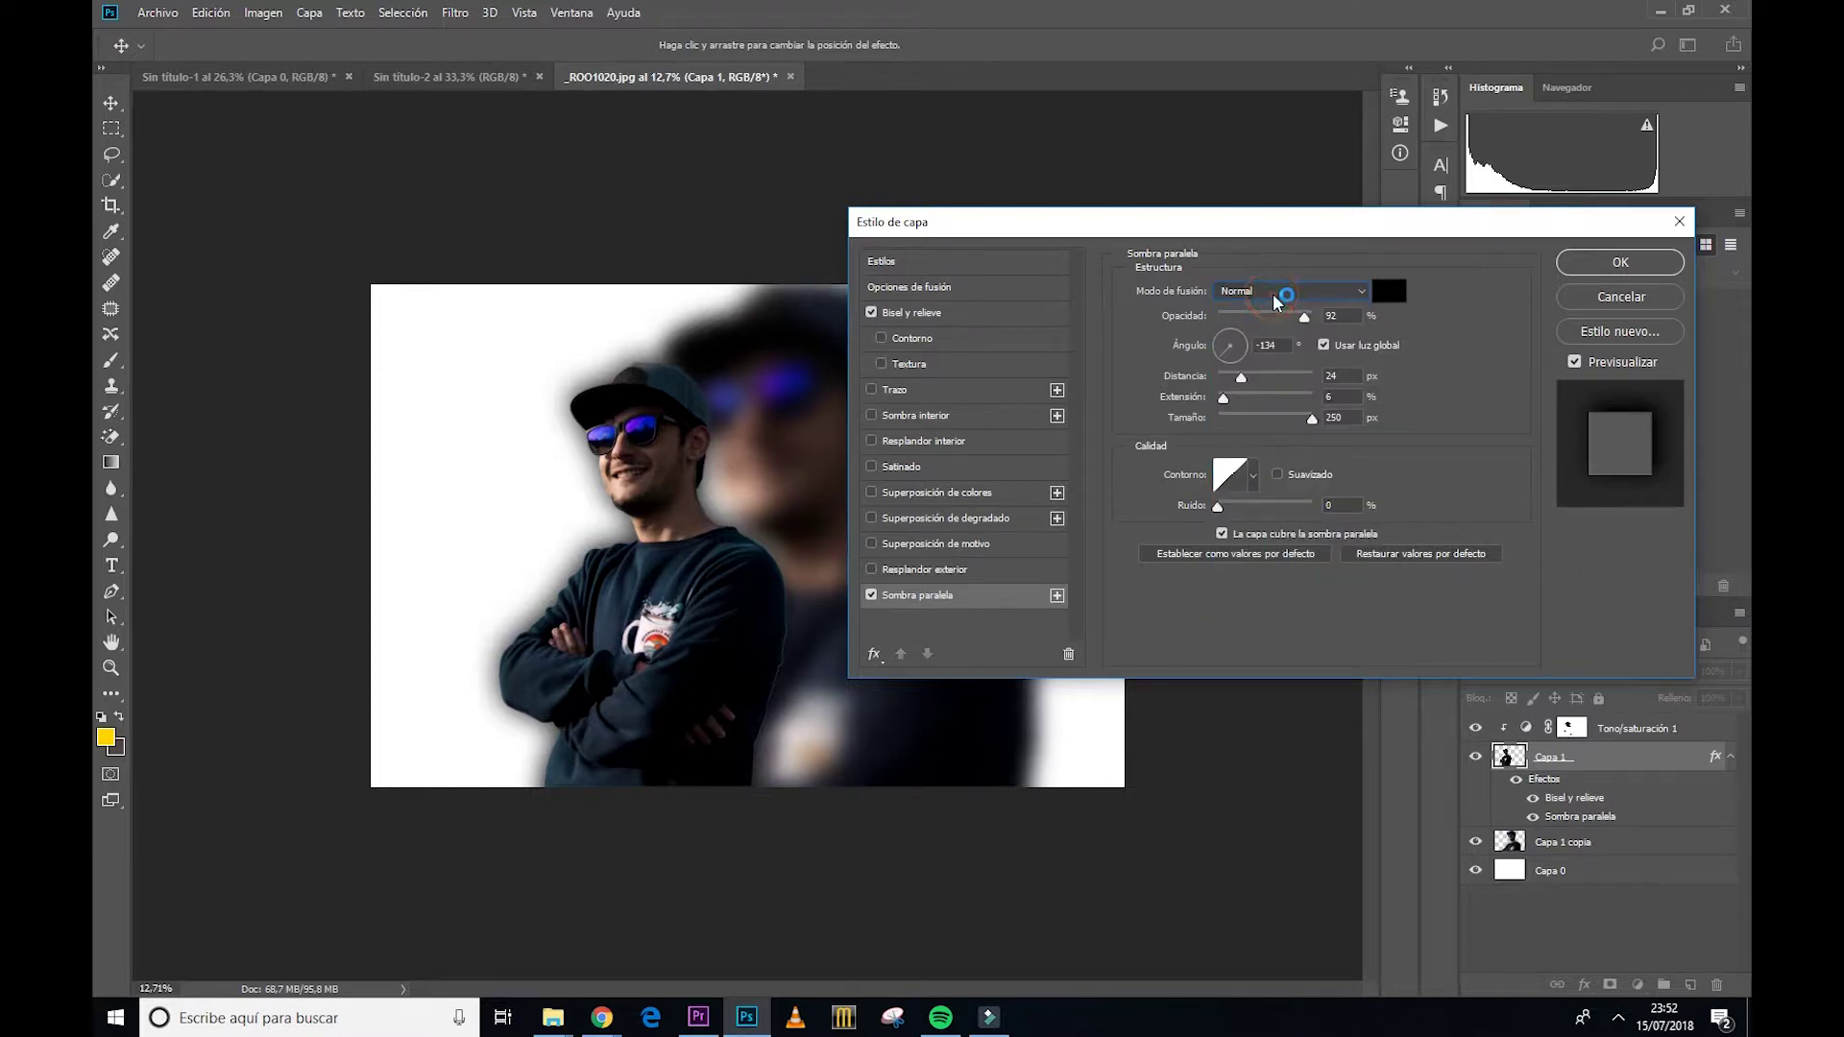
scroll(1274, 301, "down", 2)
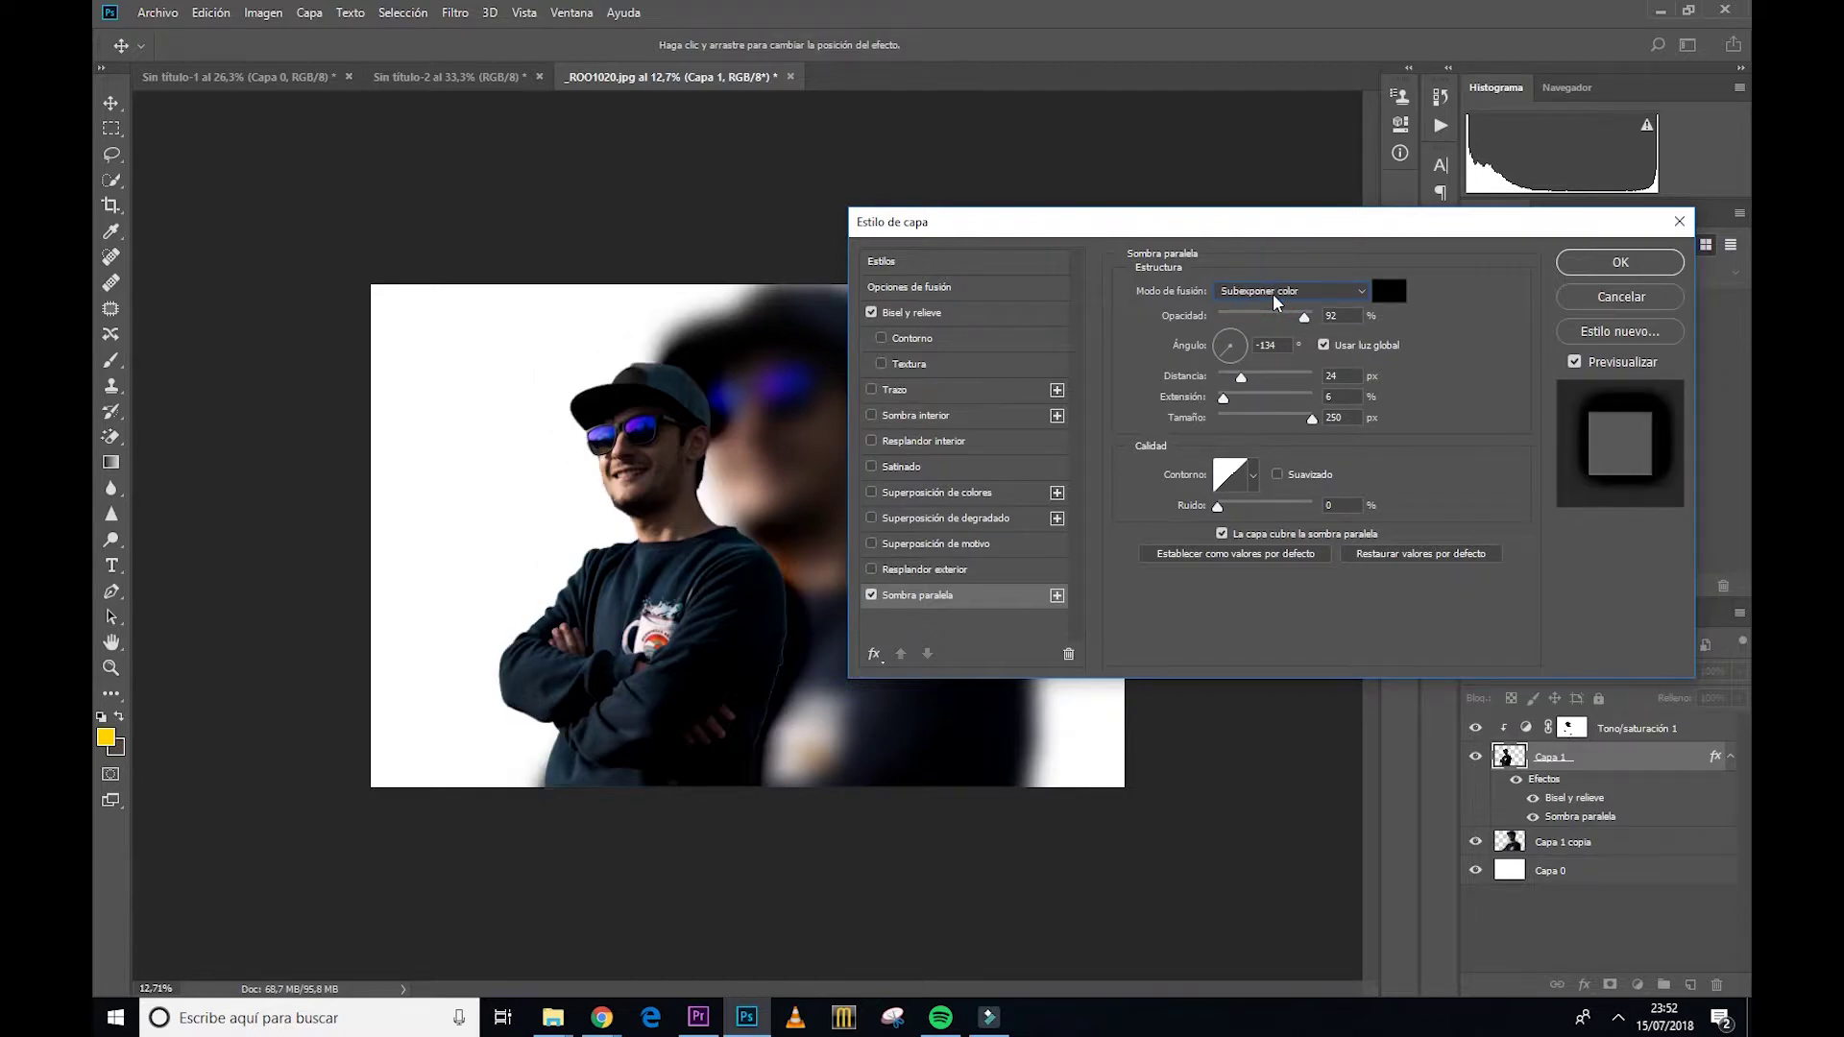
scroll(1274, 302, "down", 1)
scroll(1275, 302, "down", 1)
scroll(1274, 302, "down", 2)
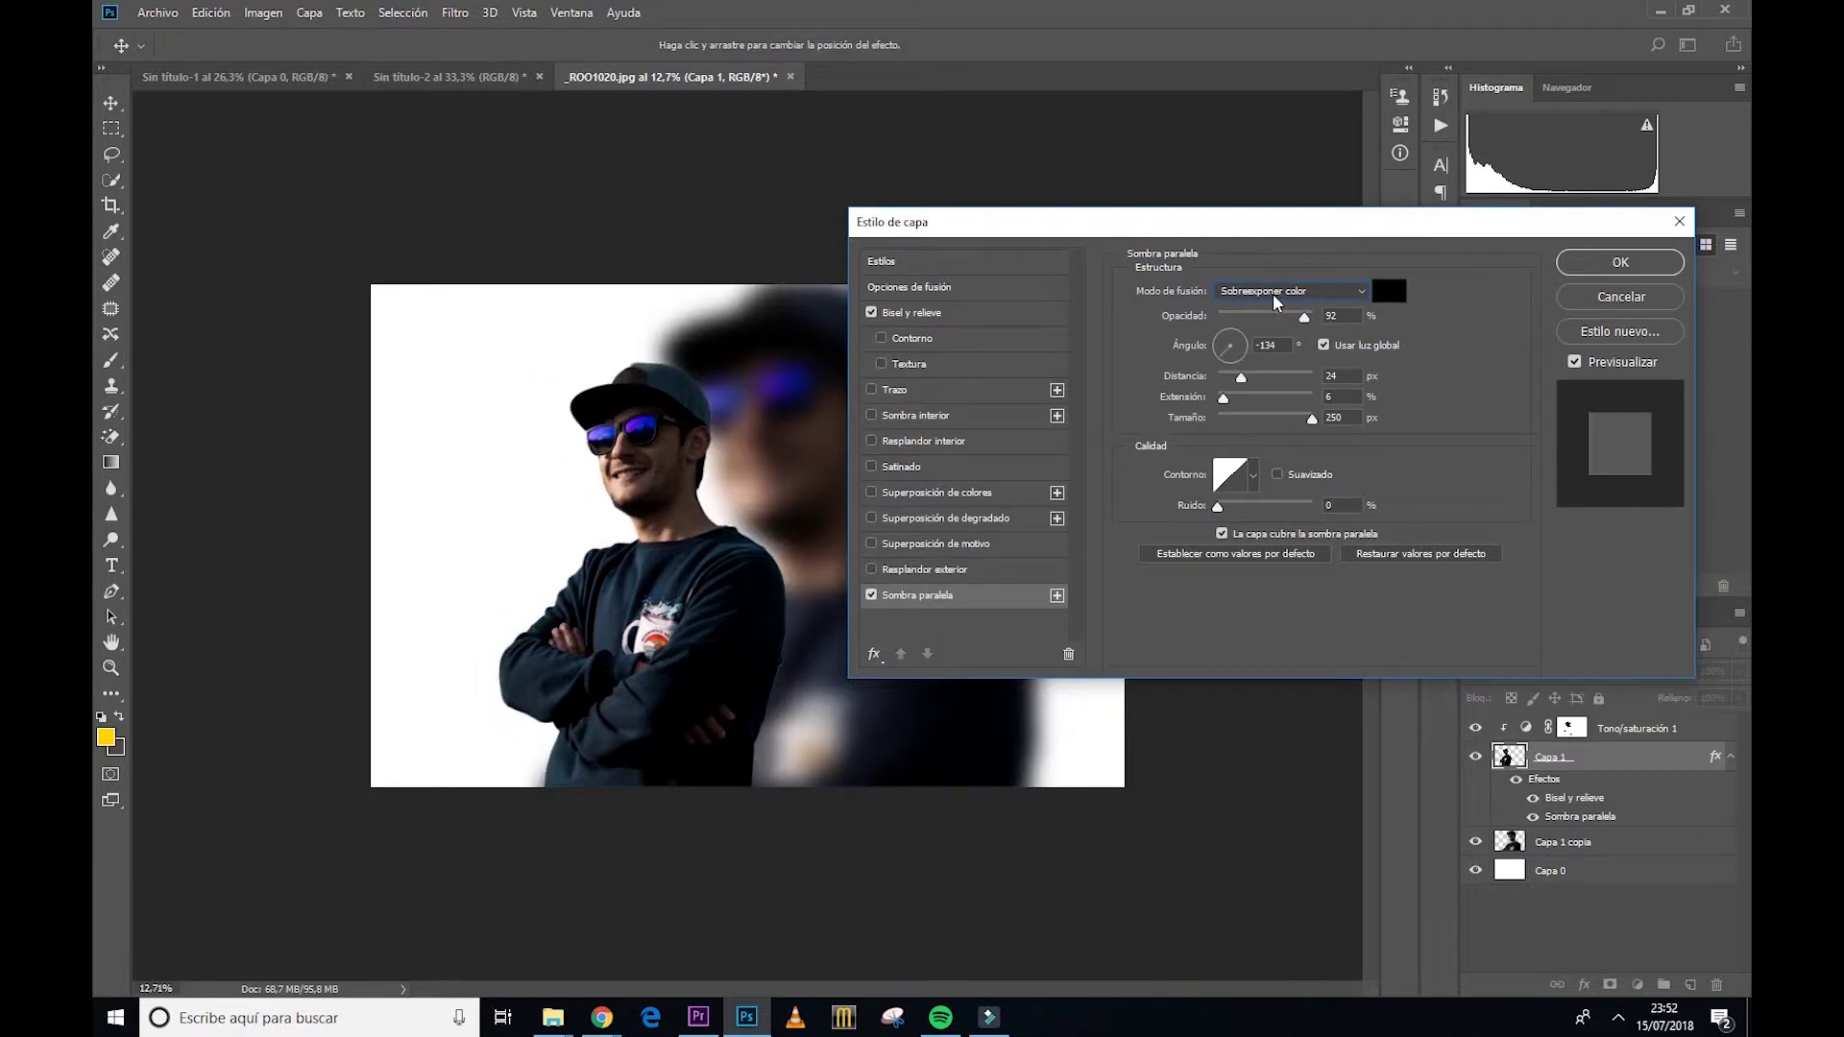
scroll(1274, 302, "down", 2)
scroll(1275, 301, "down", 2)
scroll(1275, 302, "up", 4)
scroll(1275, 302, "up", 4)
scroll(1274, 302, "up", 2)
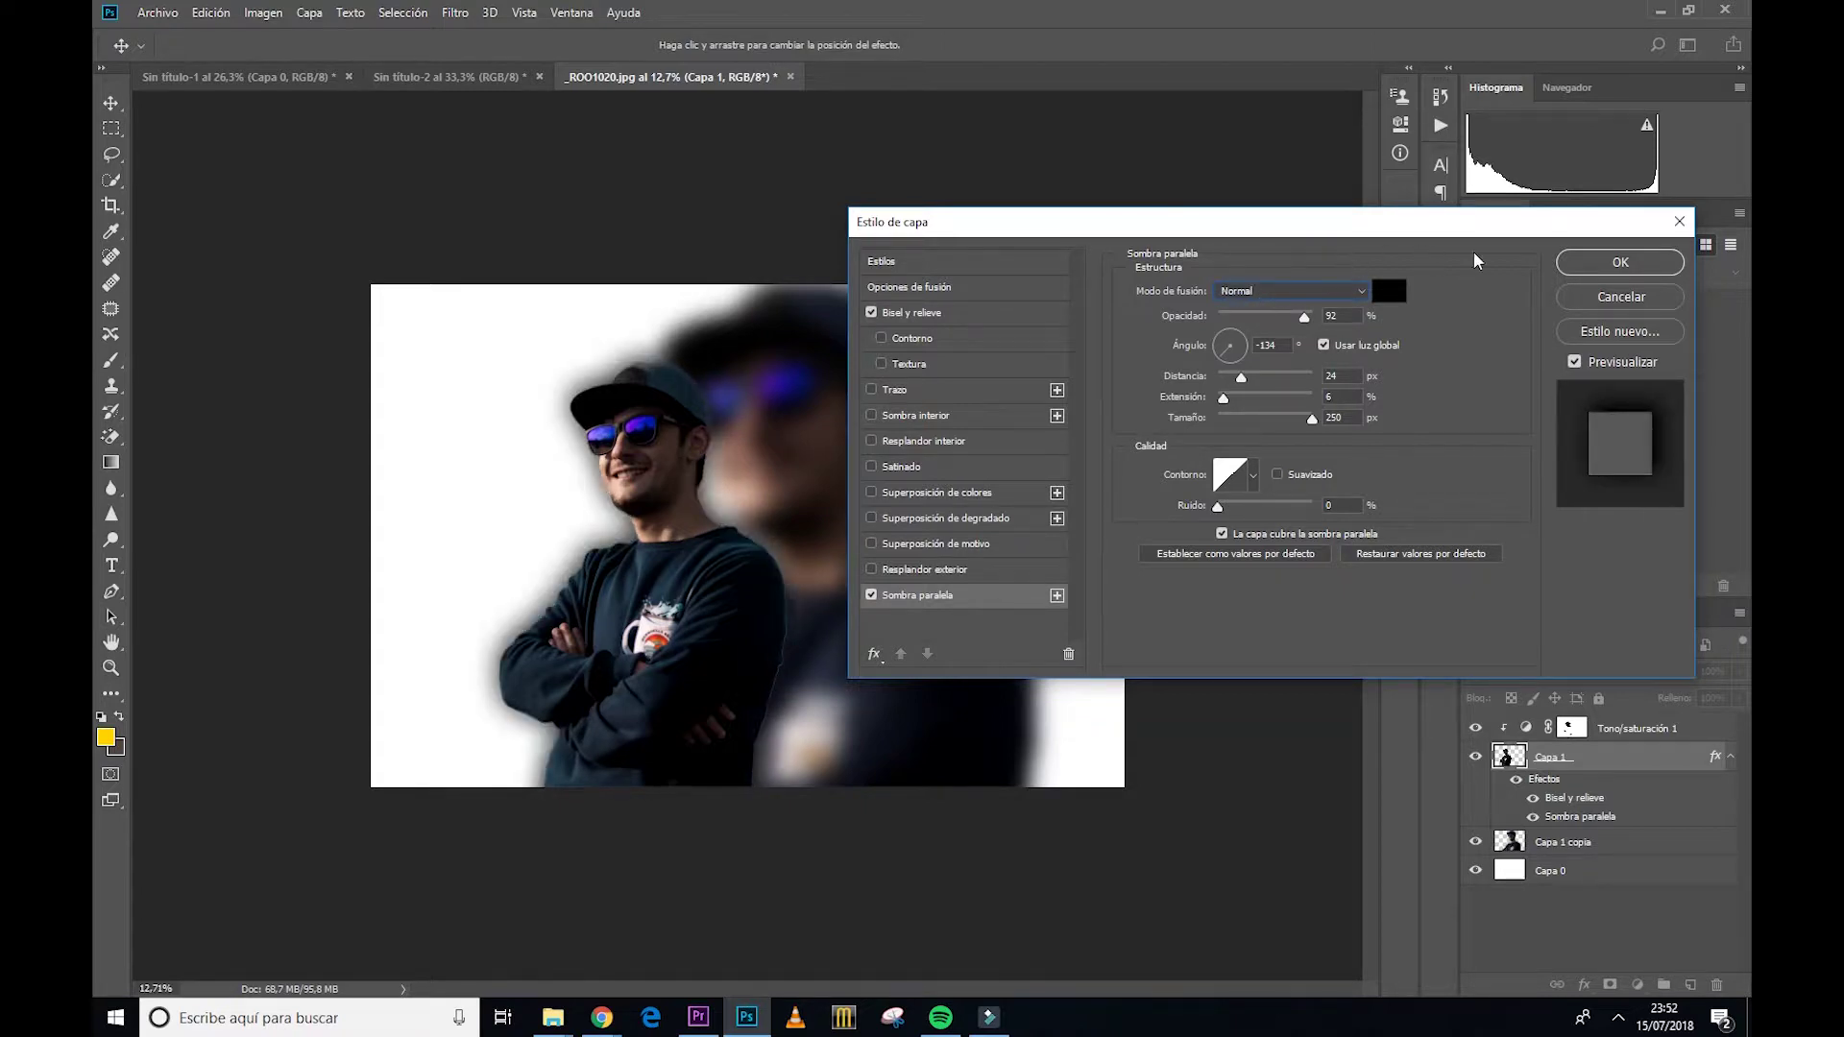
left_click(1620, 263)
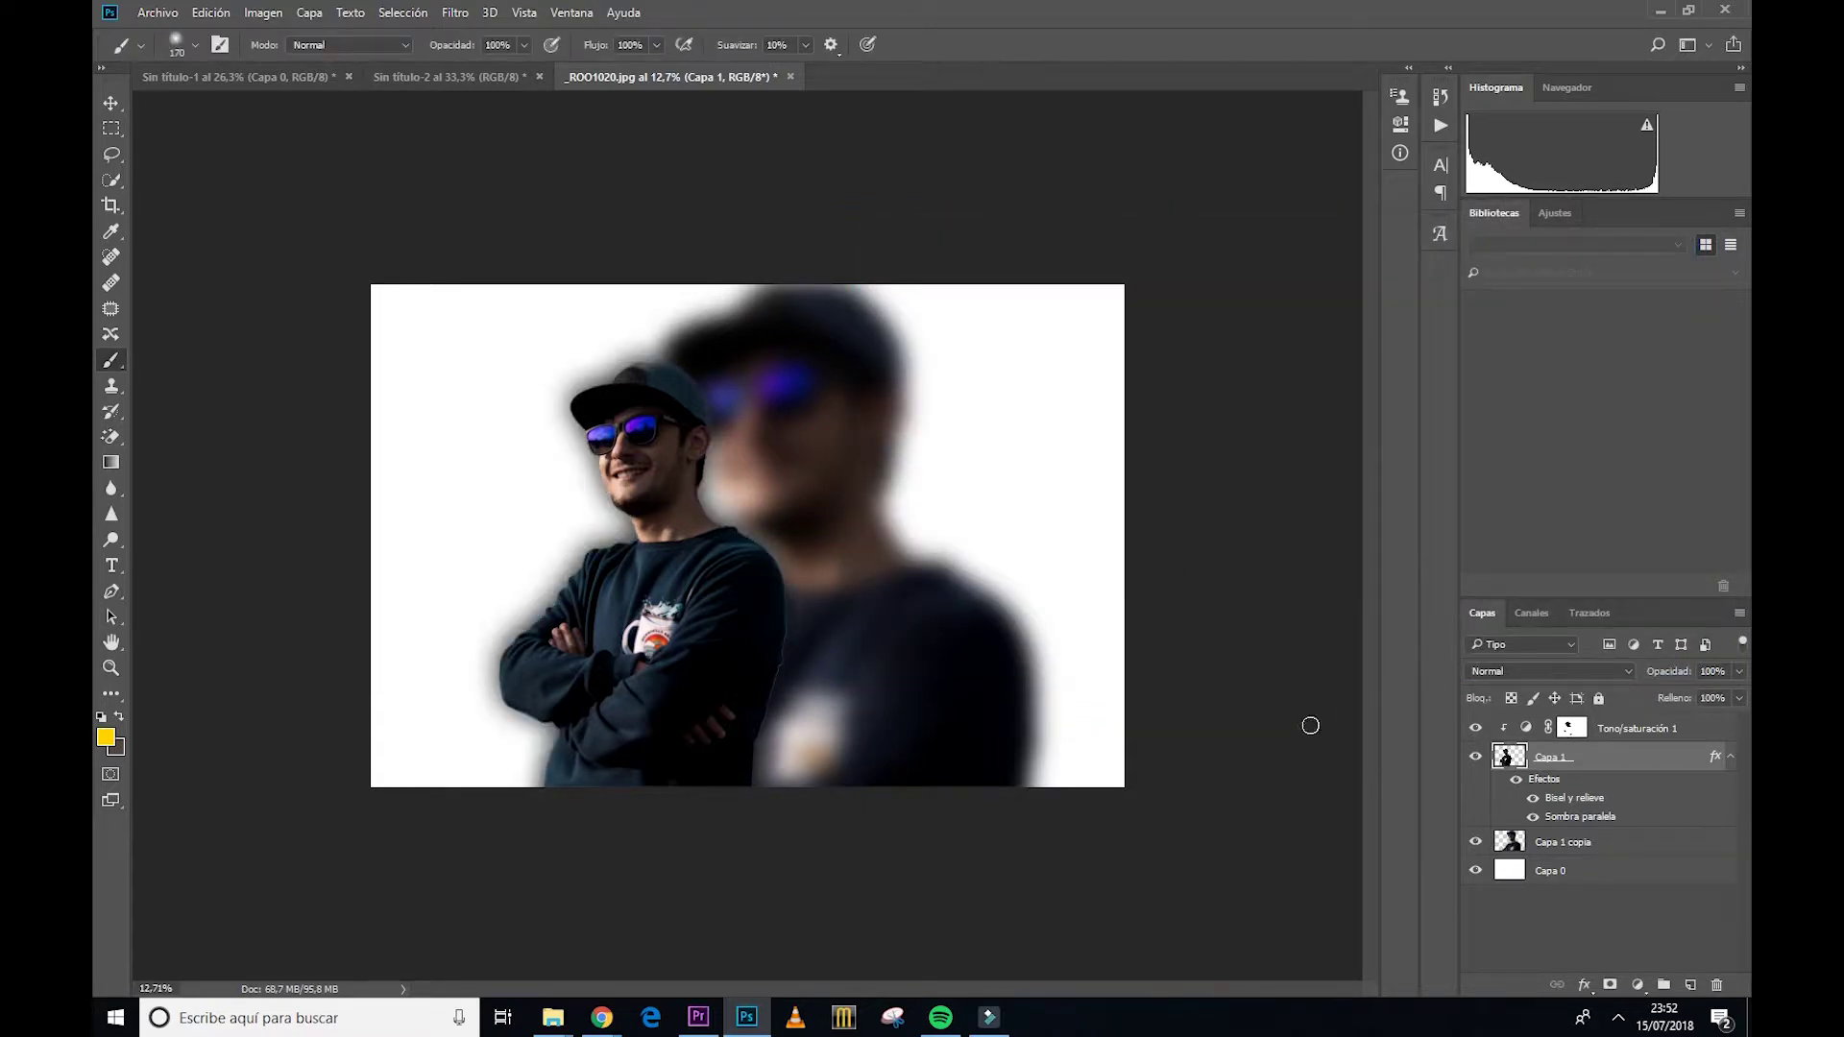
left_click(1601, 850)
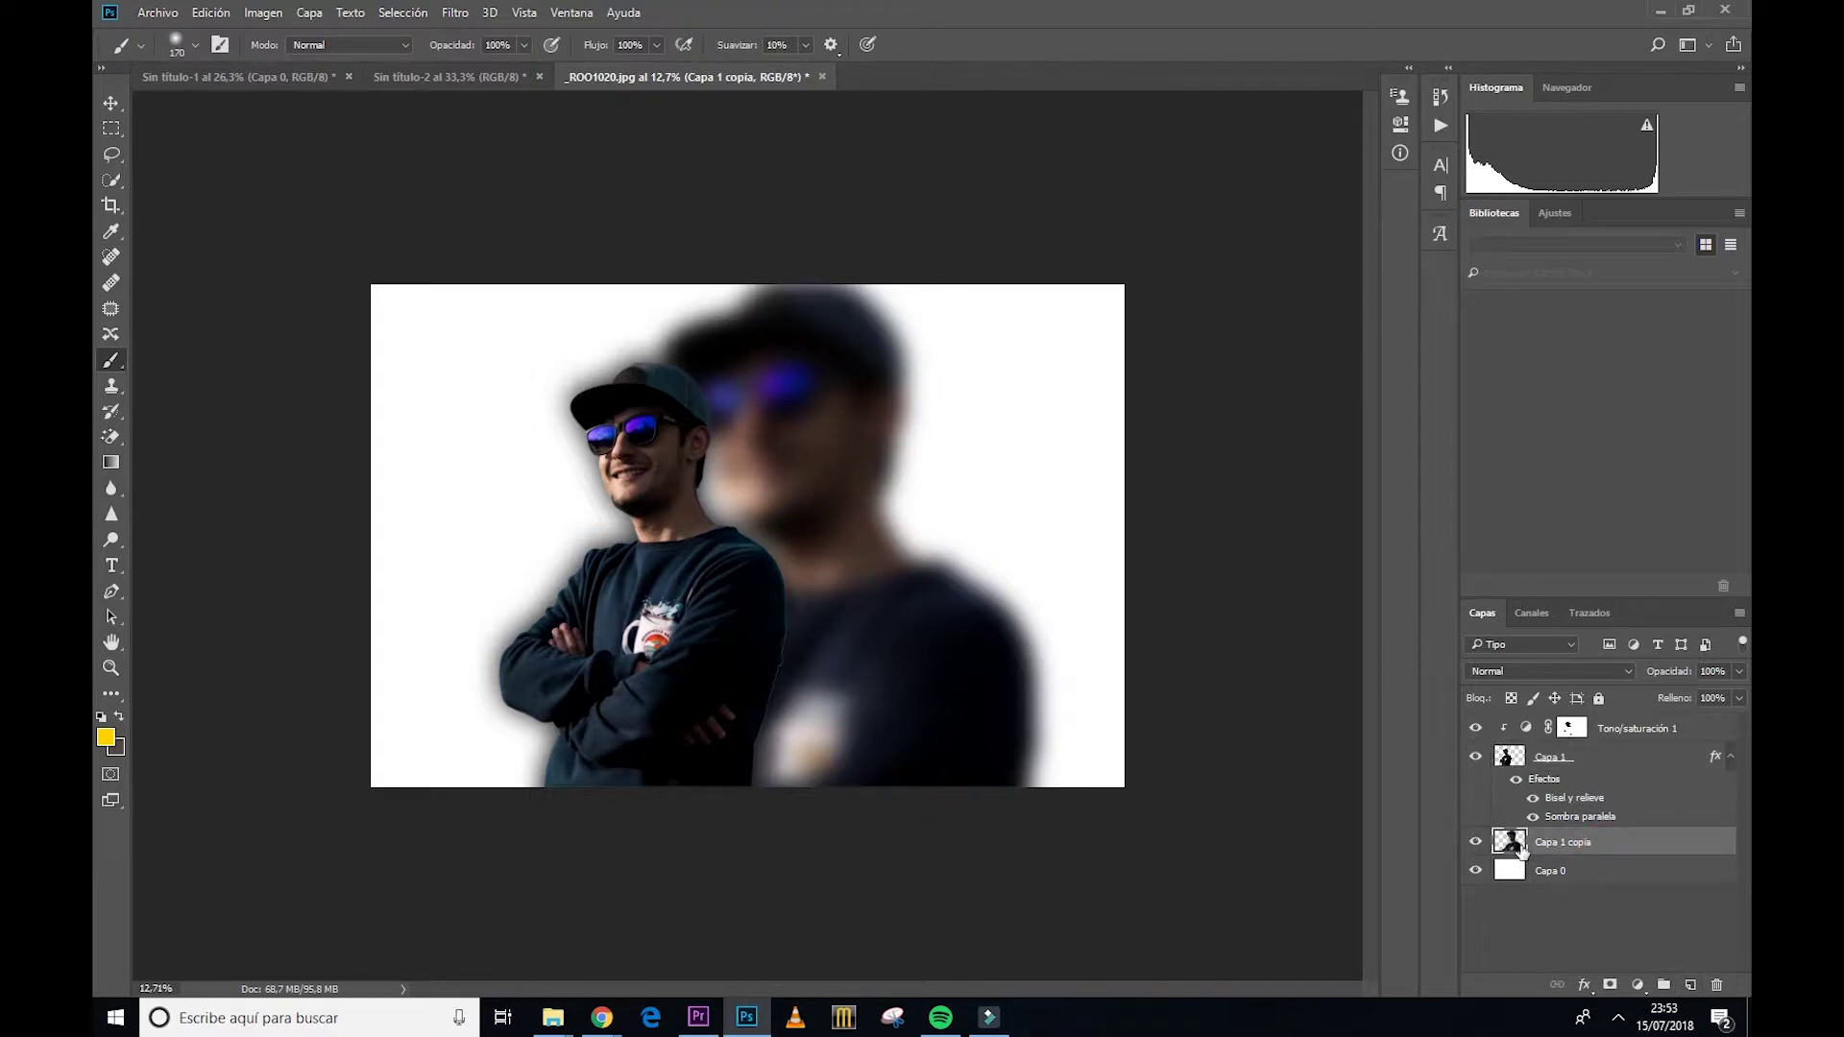
left_click(1591, 675)
scroll(1588, 671, "down", 1)
scroll(1588, 666, "down", 1)
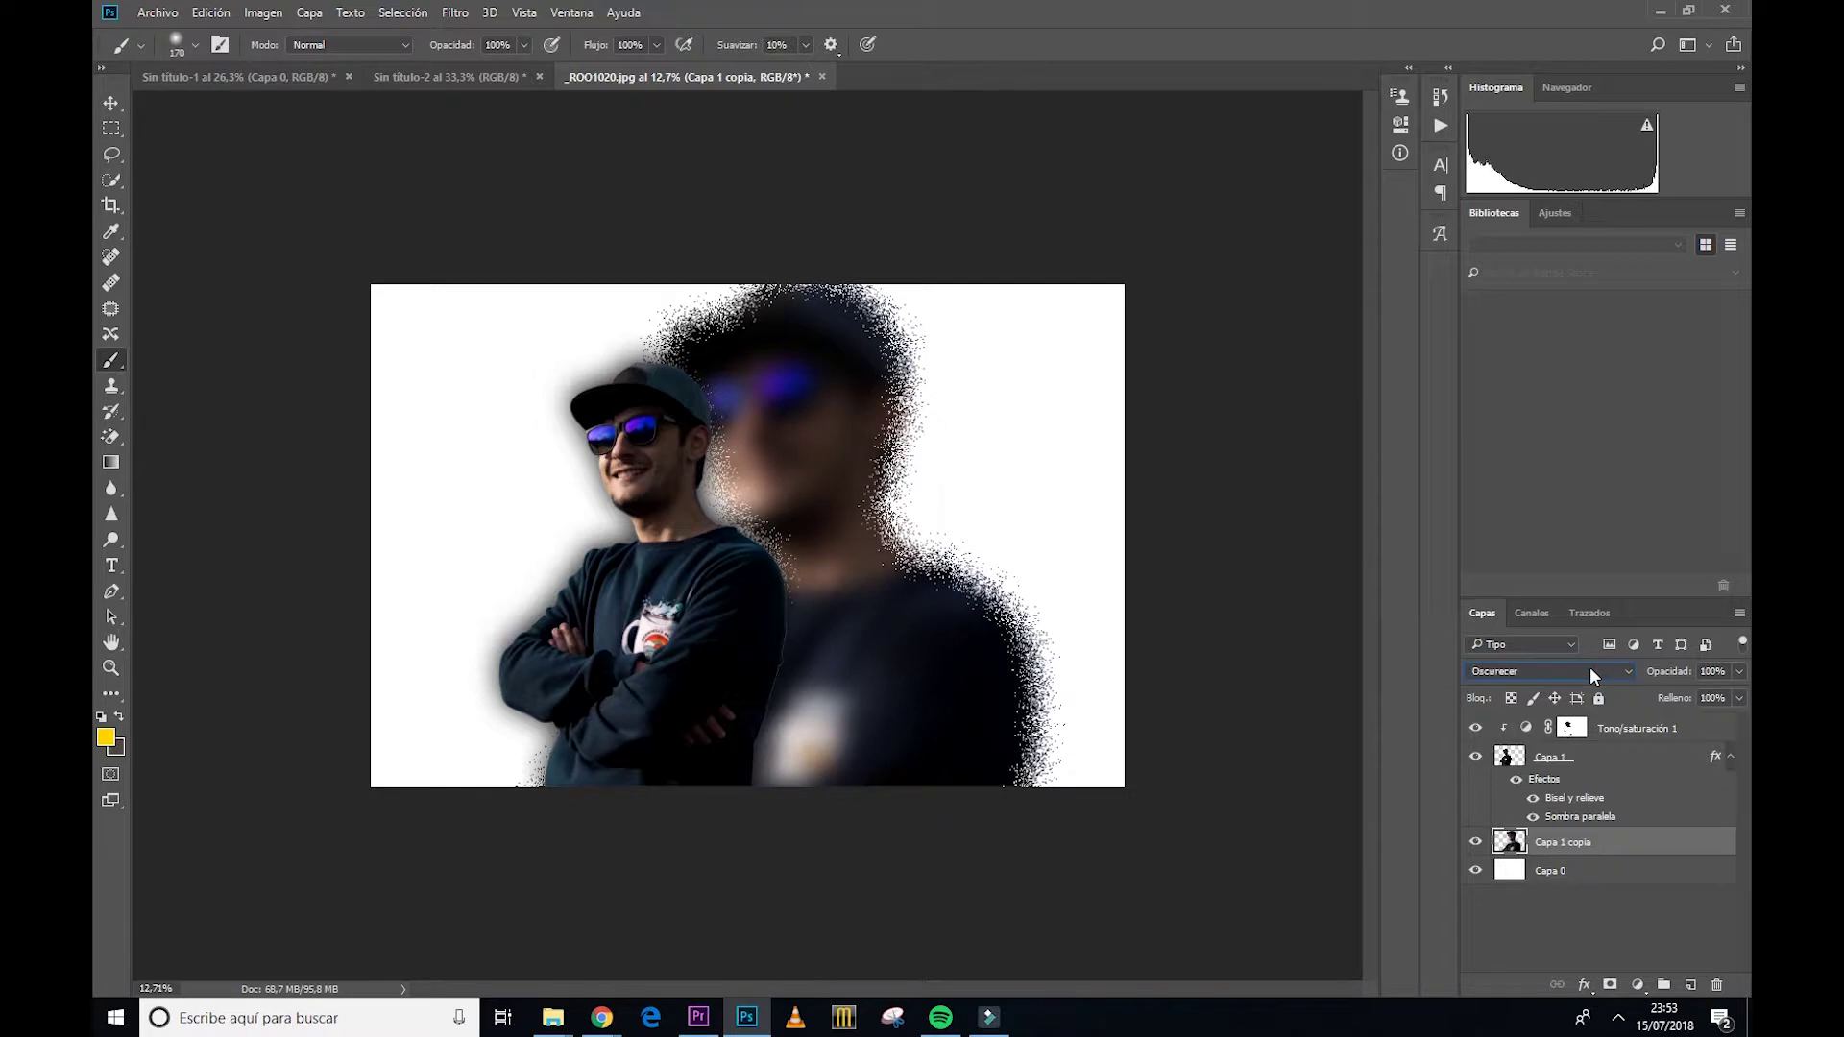
scroll(1589, 666, "down", 1)
scroll(1589, 667, "down", 1)
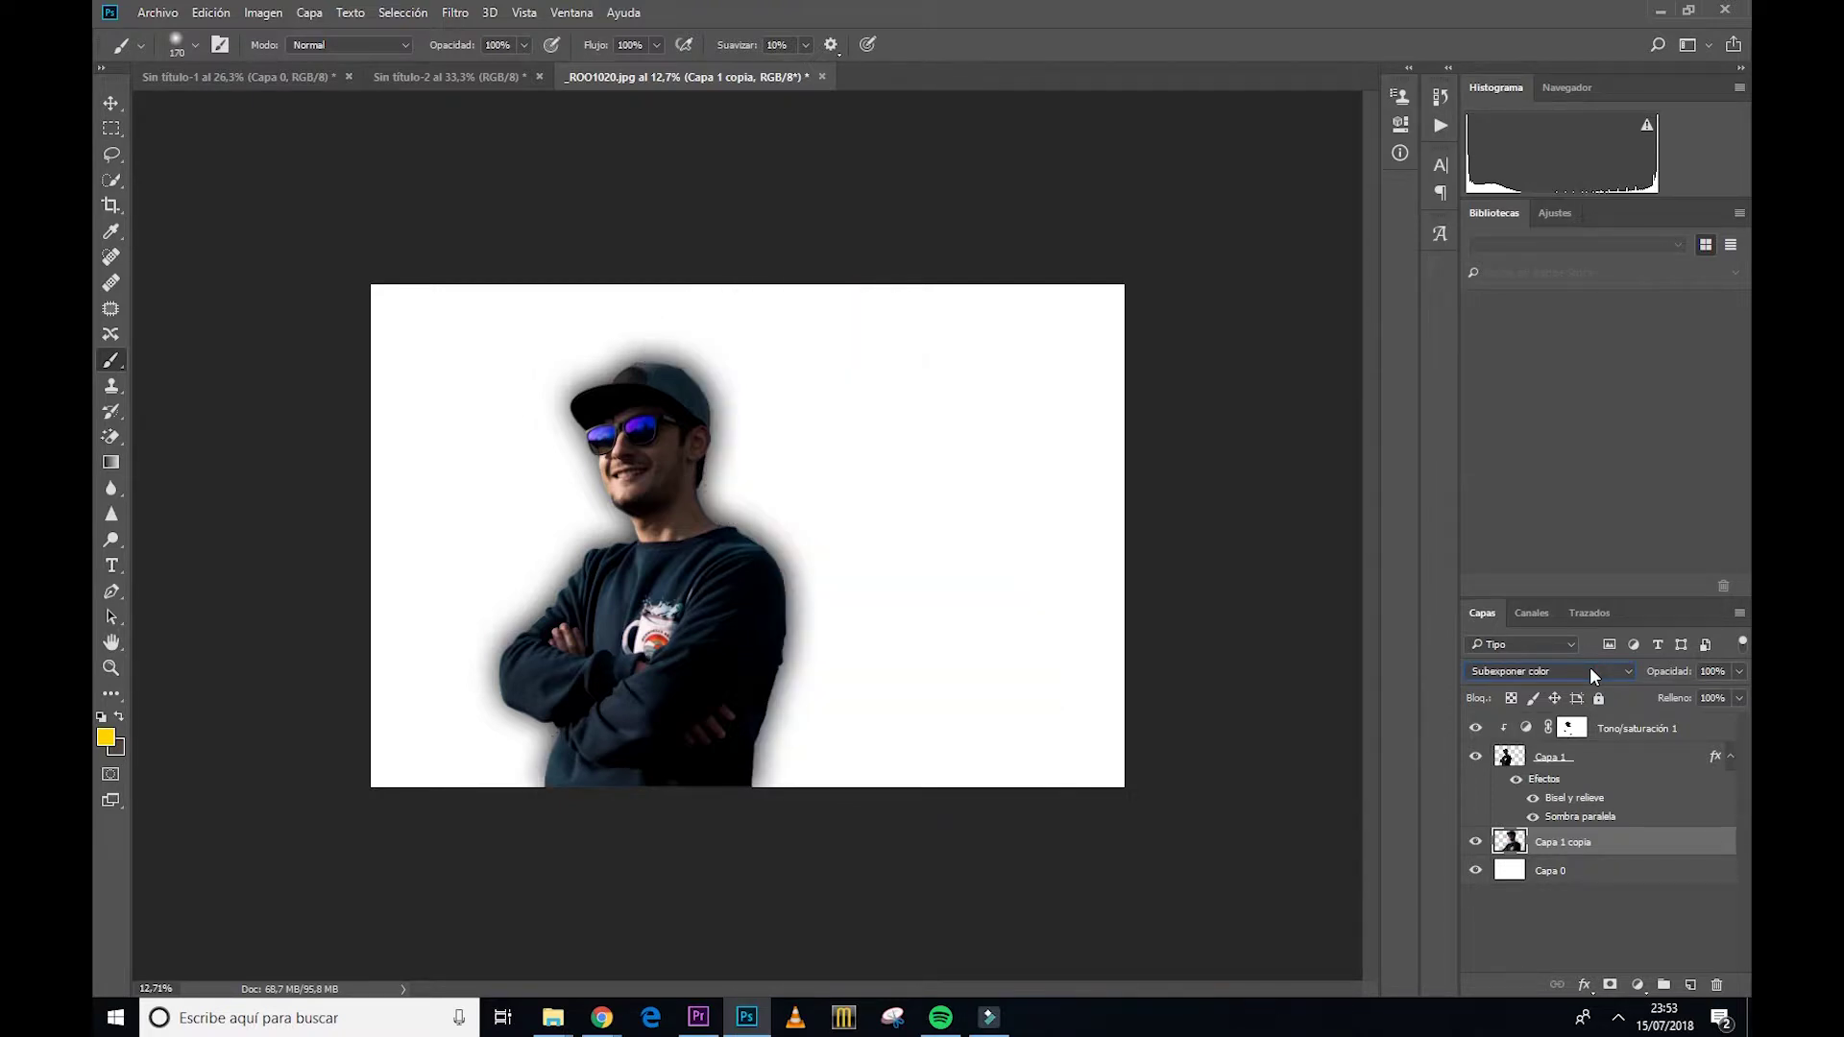
scroll(1588, 667, "down", 1)
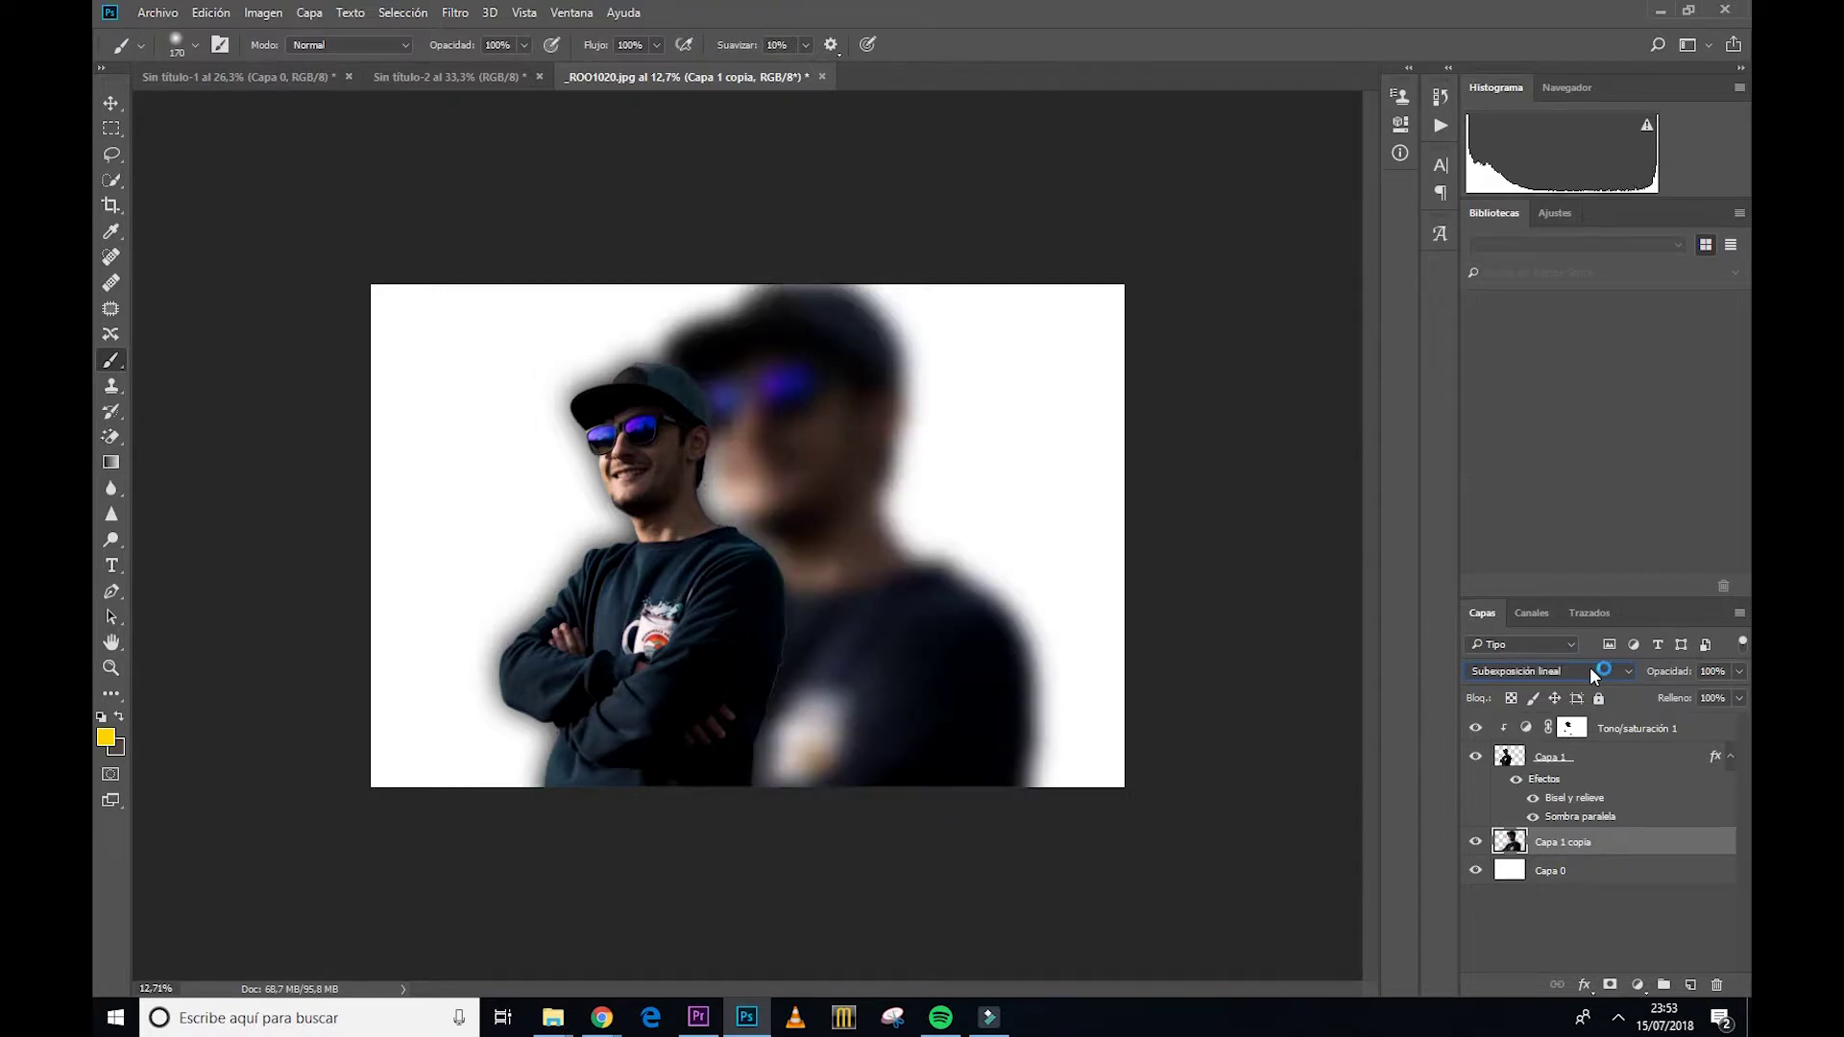
scroll(1588, 667, "down", 1)
scroll(1588, 667, "down", 2)
scroll(1590, 674, "down", 1)
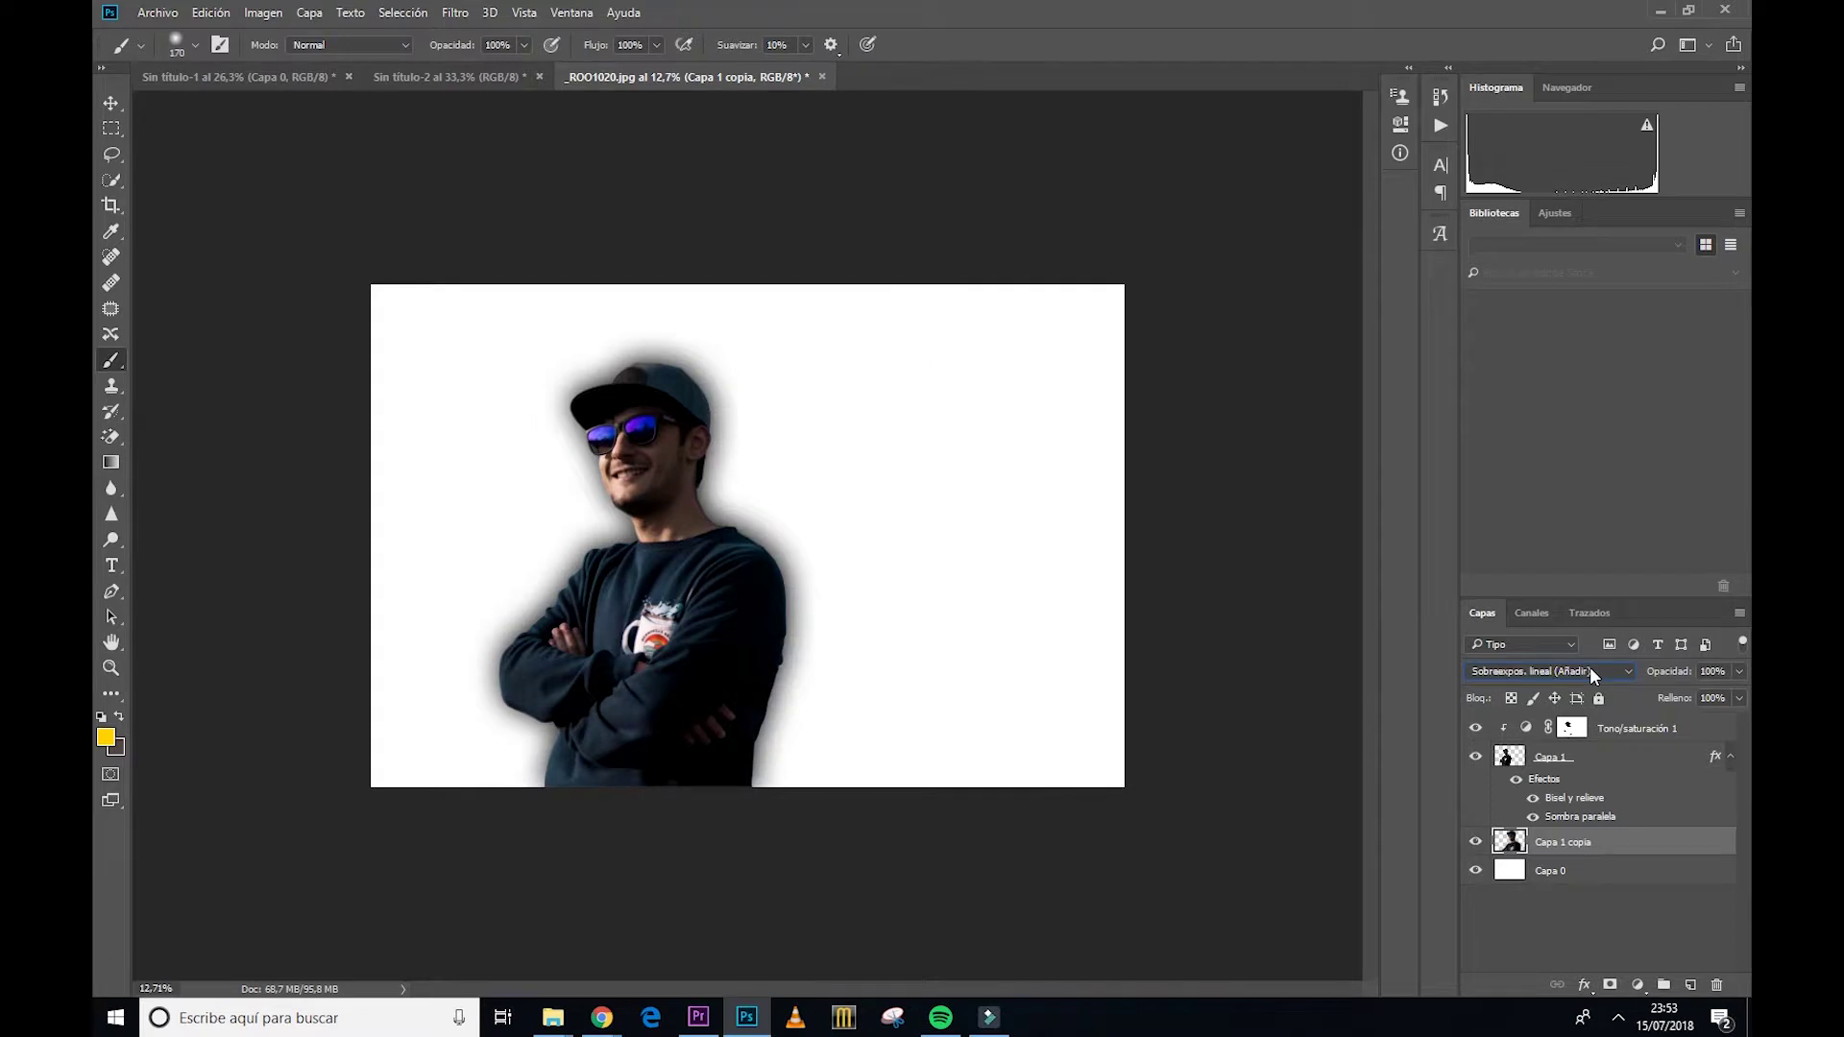
scroll(1590, 670, "down", 1)
scroll(1590, 670, "down", 2)
scroll(1590, 671, "down", 1)
scroll(1590, 670, "down", 2)
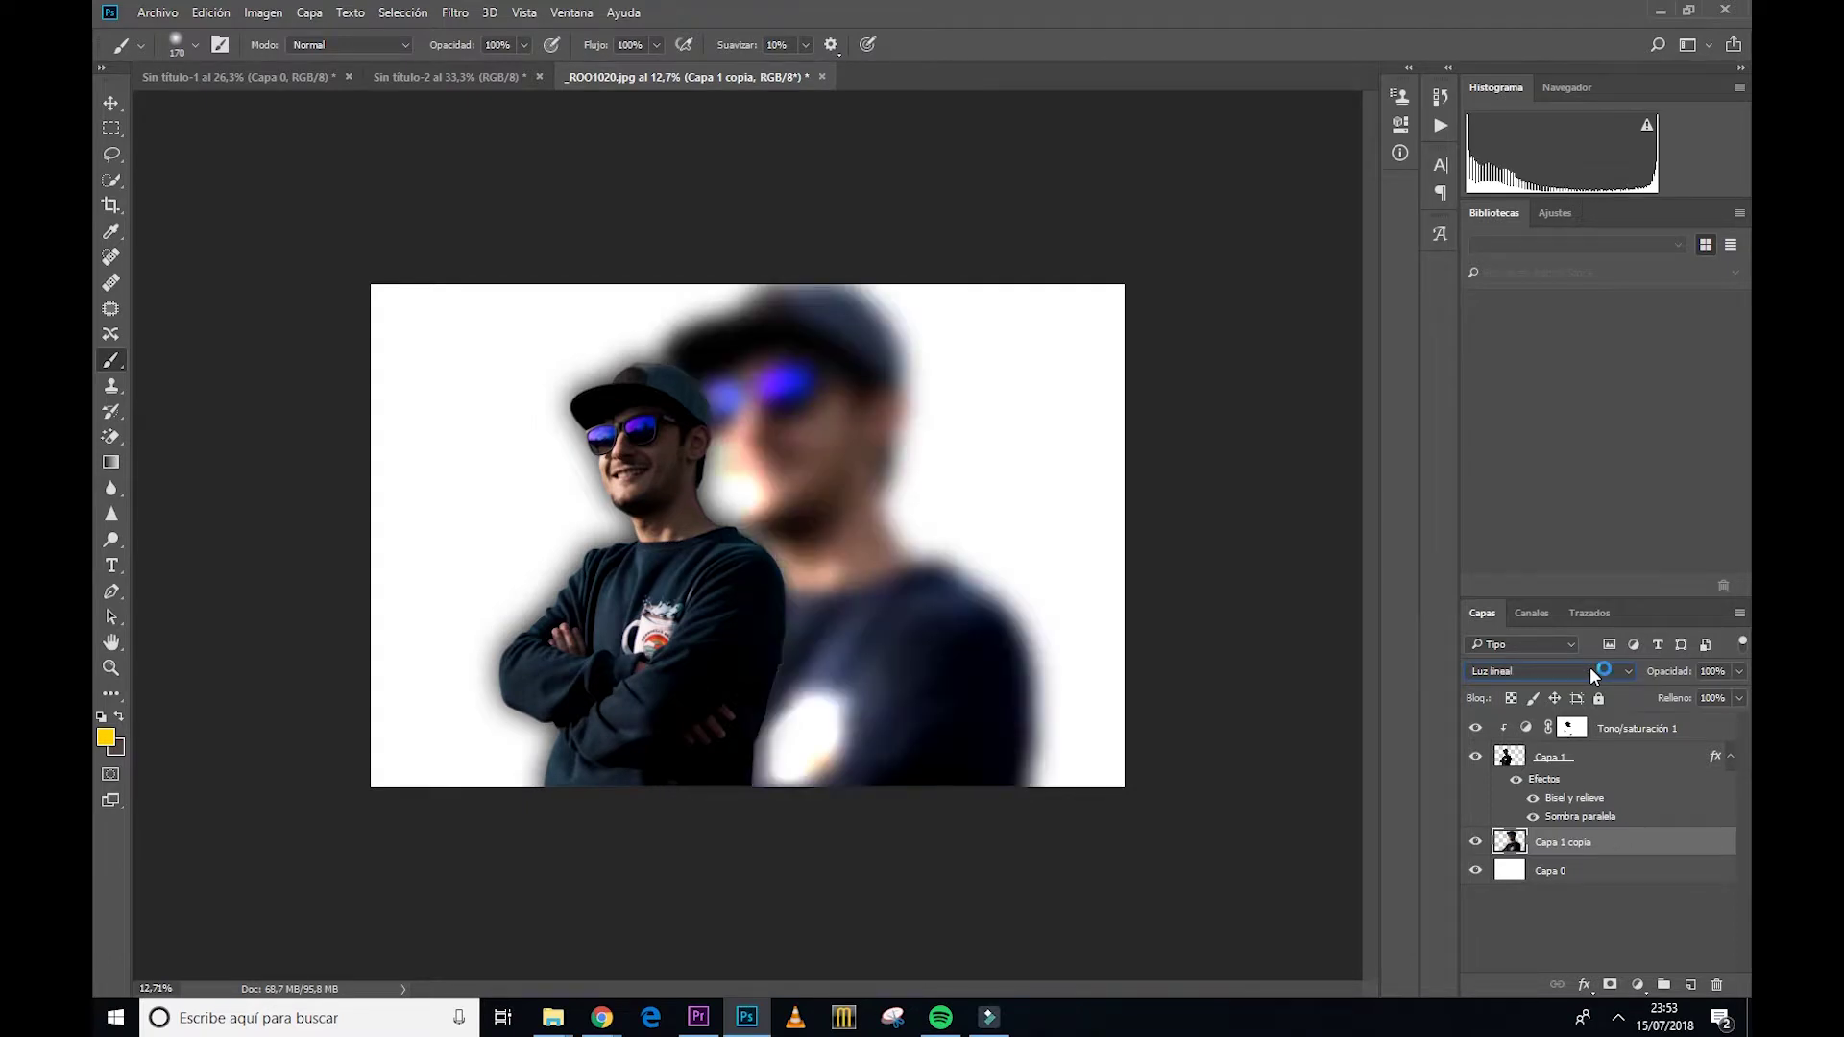
scroll(1591, 675, "up", 1)
scroll(1591, 675, "up", 1)
scroll(1588, 670, "up", 5)
scroll(1588, 670, "up", 9)
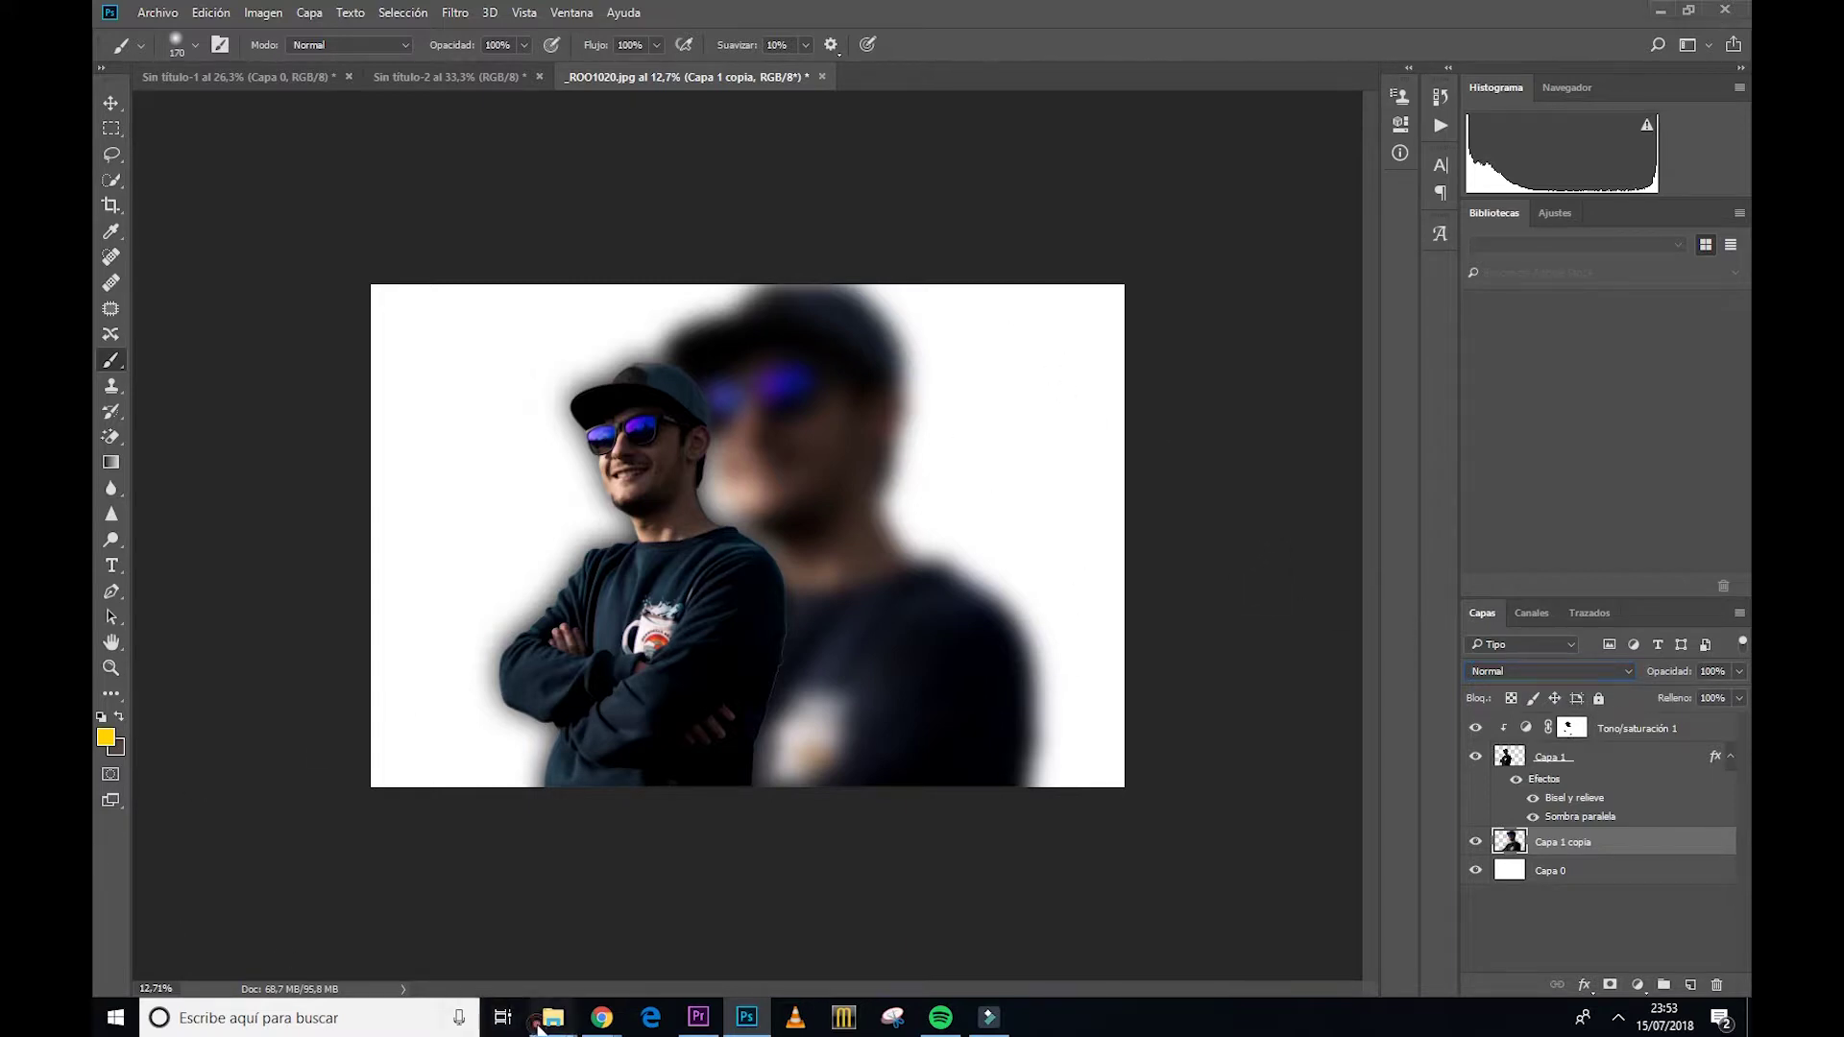
Step: Place the _ROO0982 photo from Explorer and scale it to cover the canvas
mouse_move(551, 1017)
left_click(893, 954)
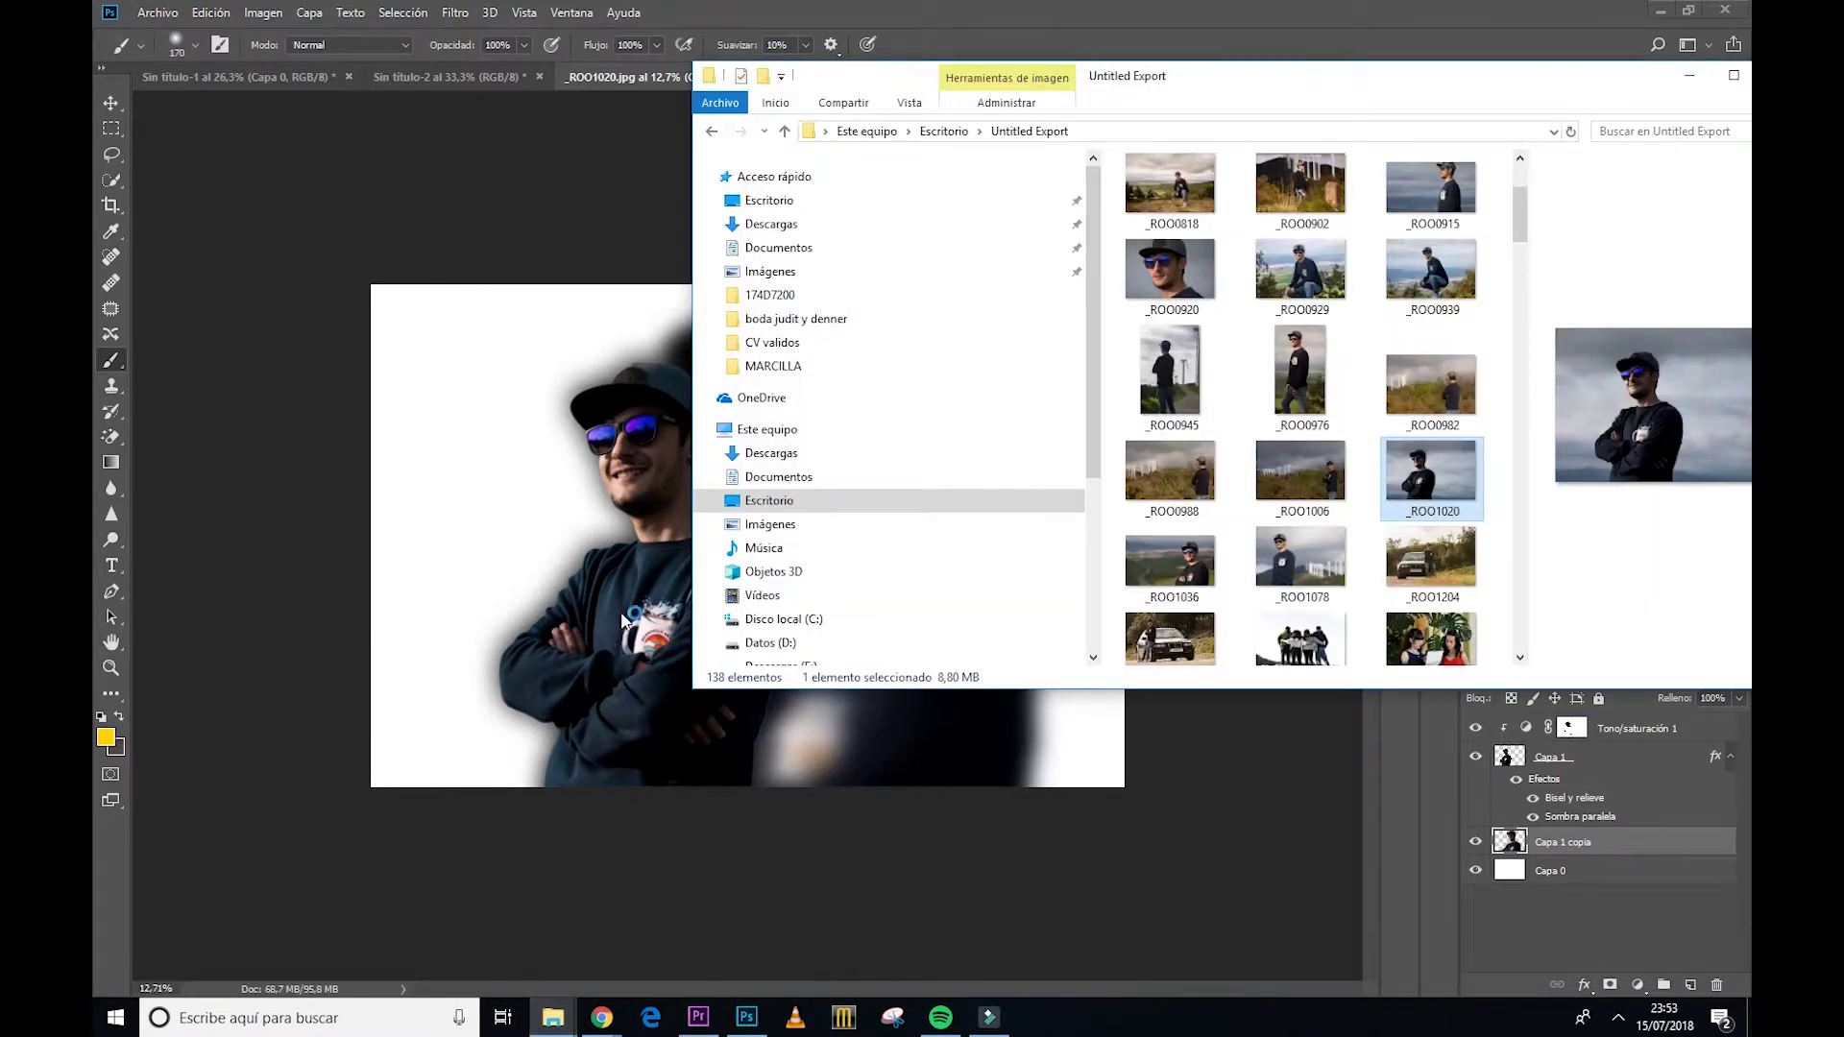
left_click_drag(1438, 380, 1044, 370)
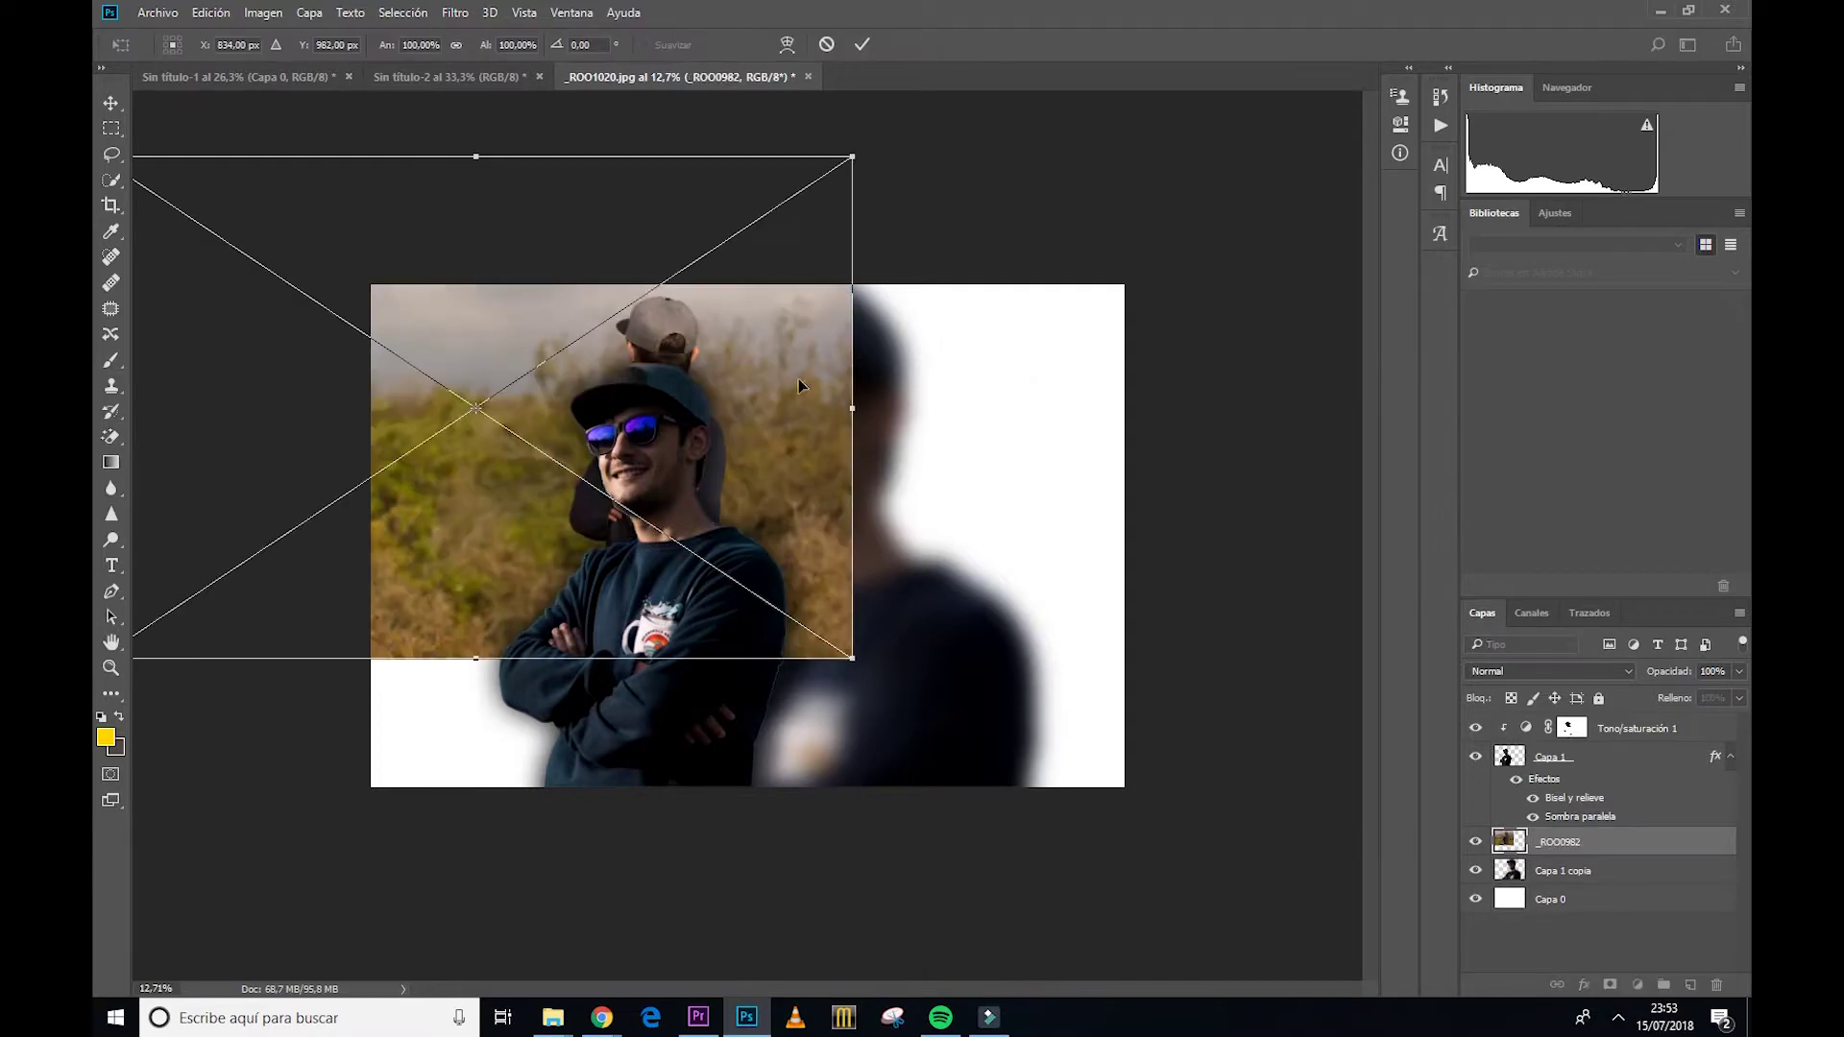
mouse_move(806, 418)
left_mouse_down()
mouse_move(1144, 516)
mouse_move(1074, 589)
left_mouse_up()
mouse_move(1121, 783)
left_mouse_down()
mouse_move(1289, 687)
mouse_move(1317, 603)
left_mouse_up()
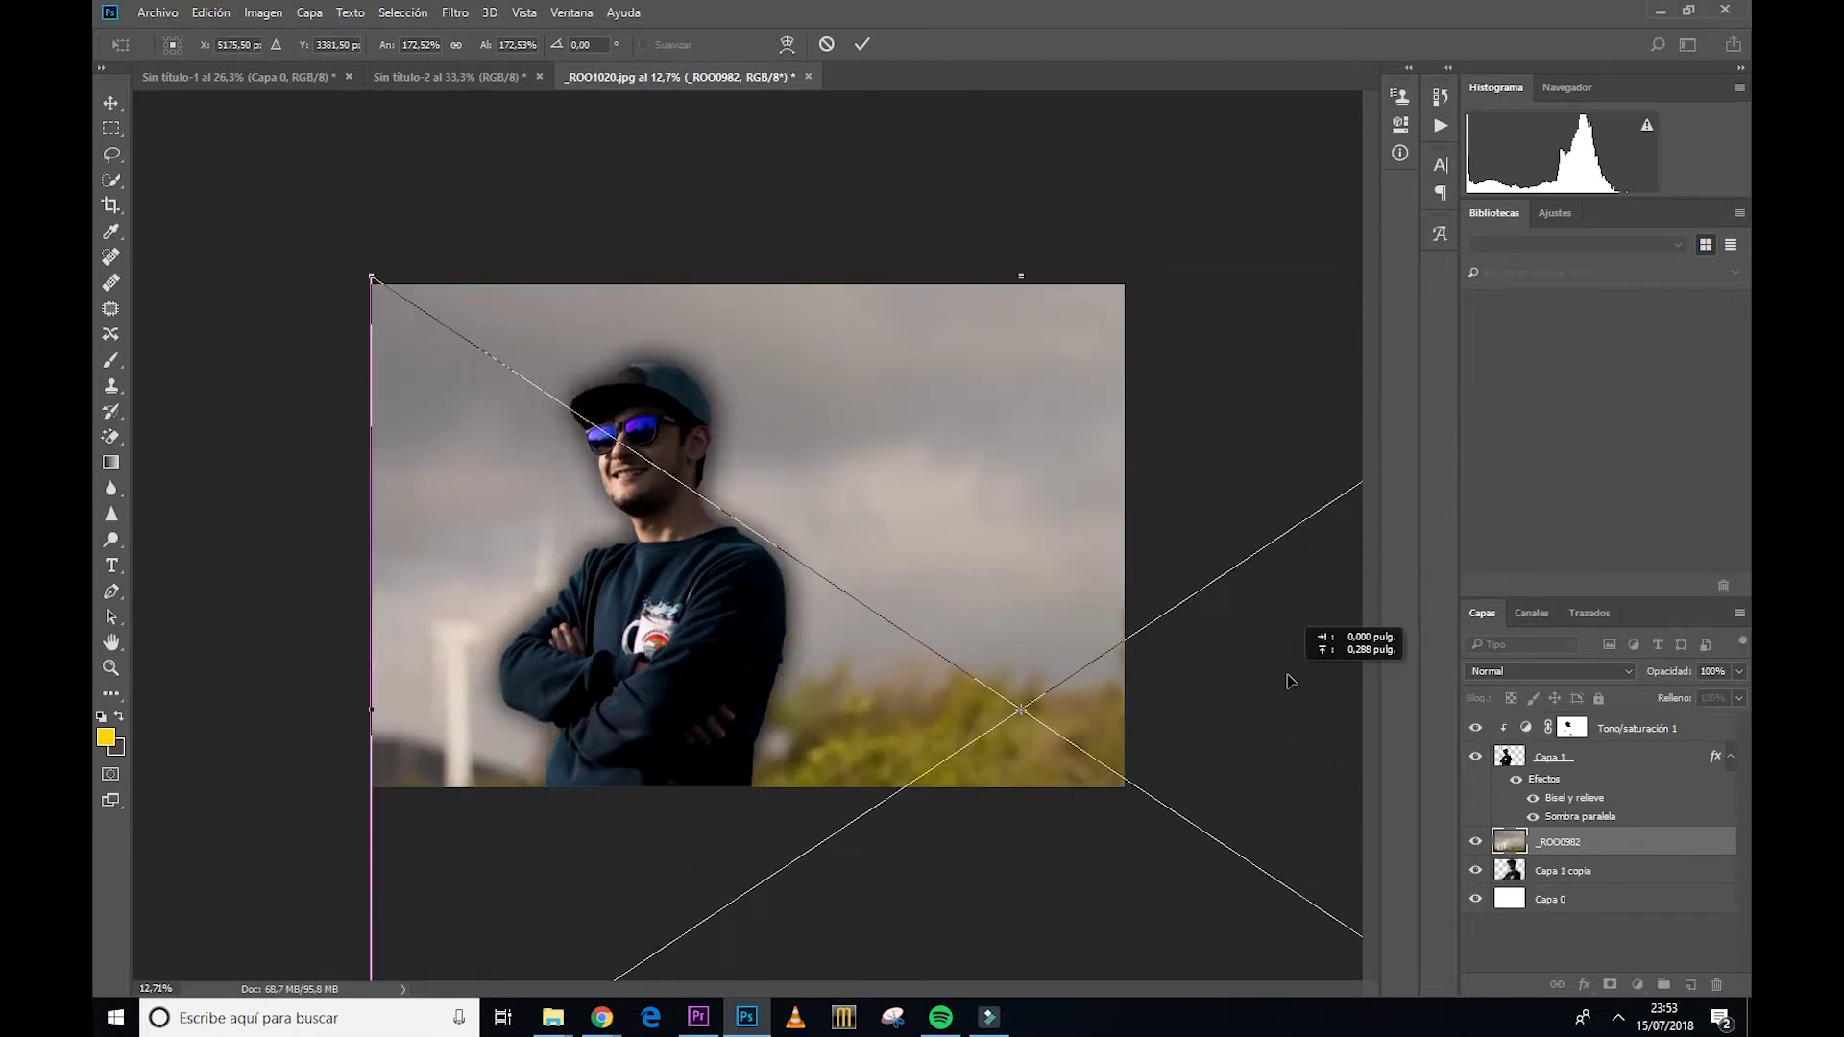
left_click_drag(1317, 603, 1289, 674)
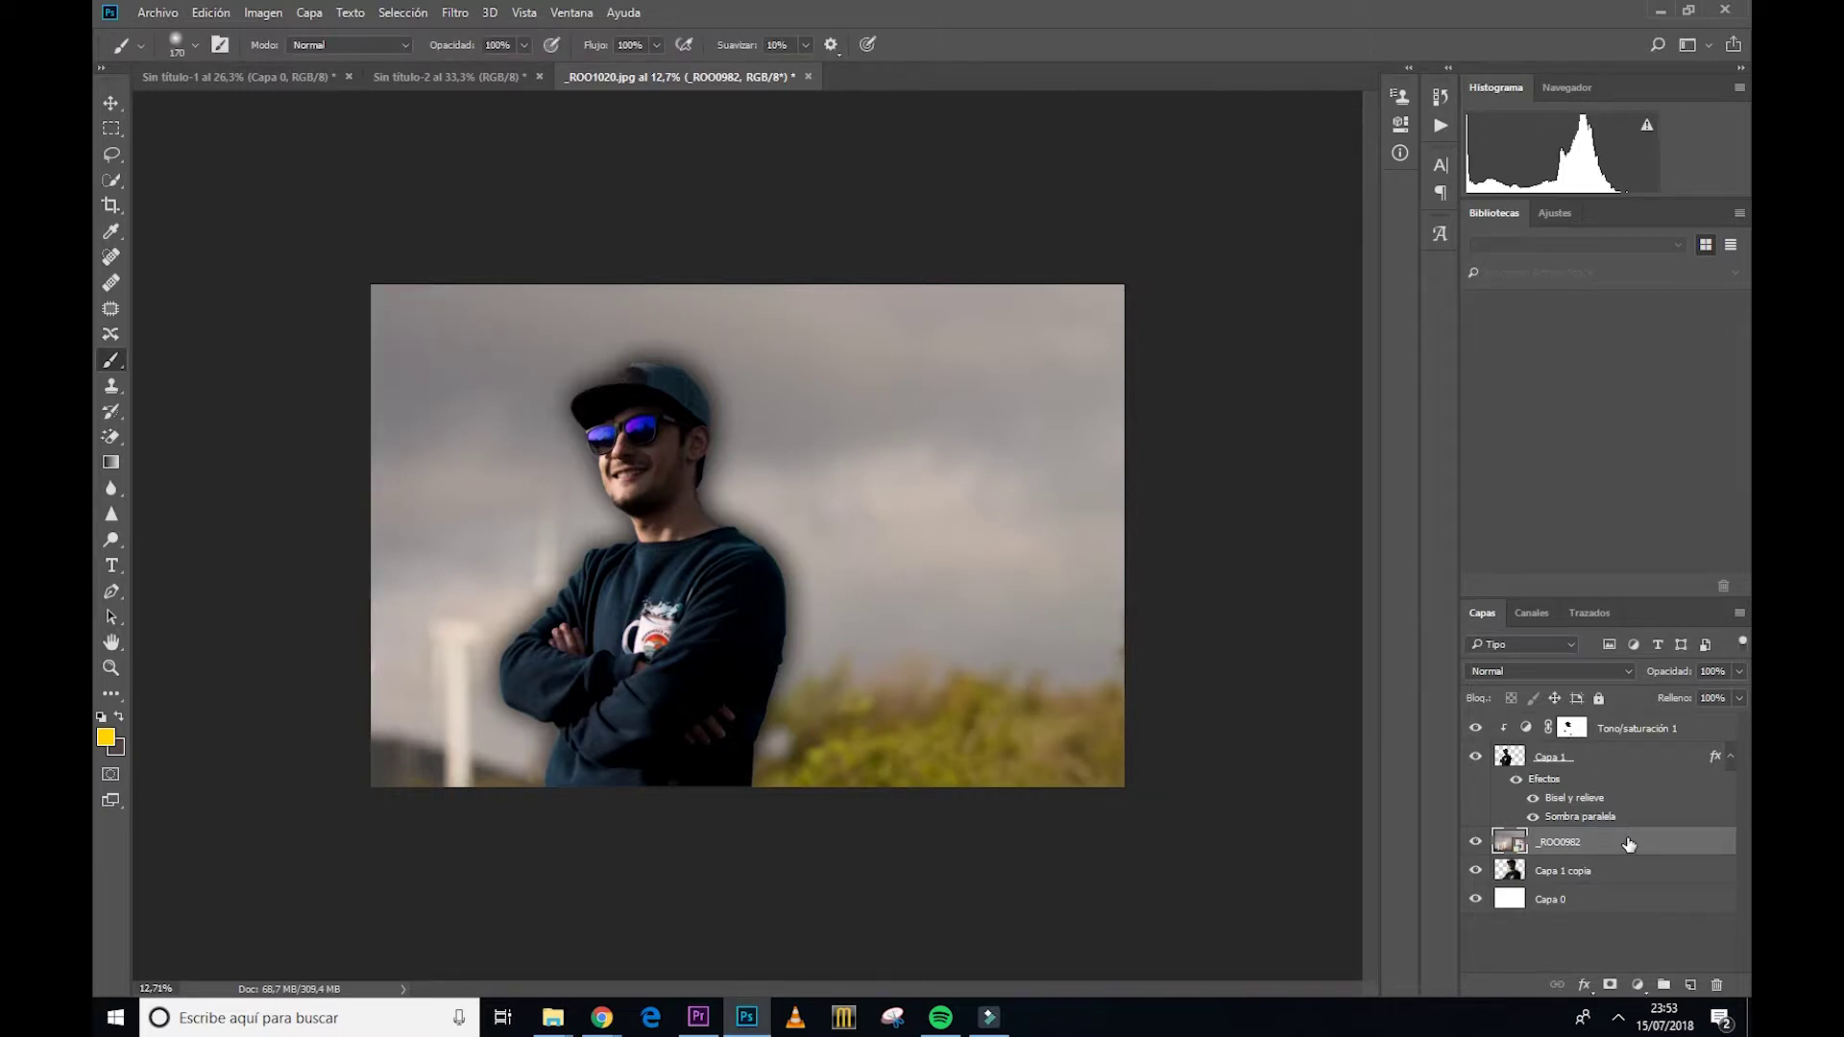
Step: Move the photo layer below Capa 1 copia and set the blurred copy to Color Burn
left_click_drag(1626, 841, 1628, 891)
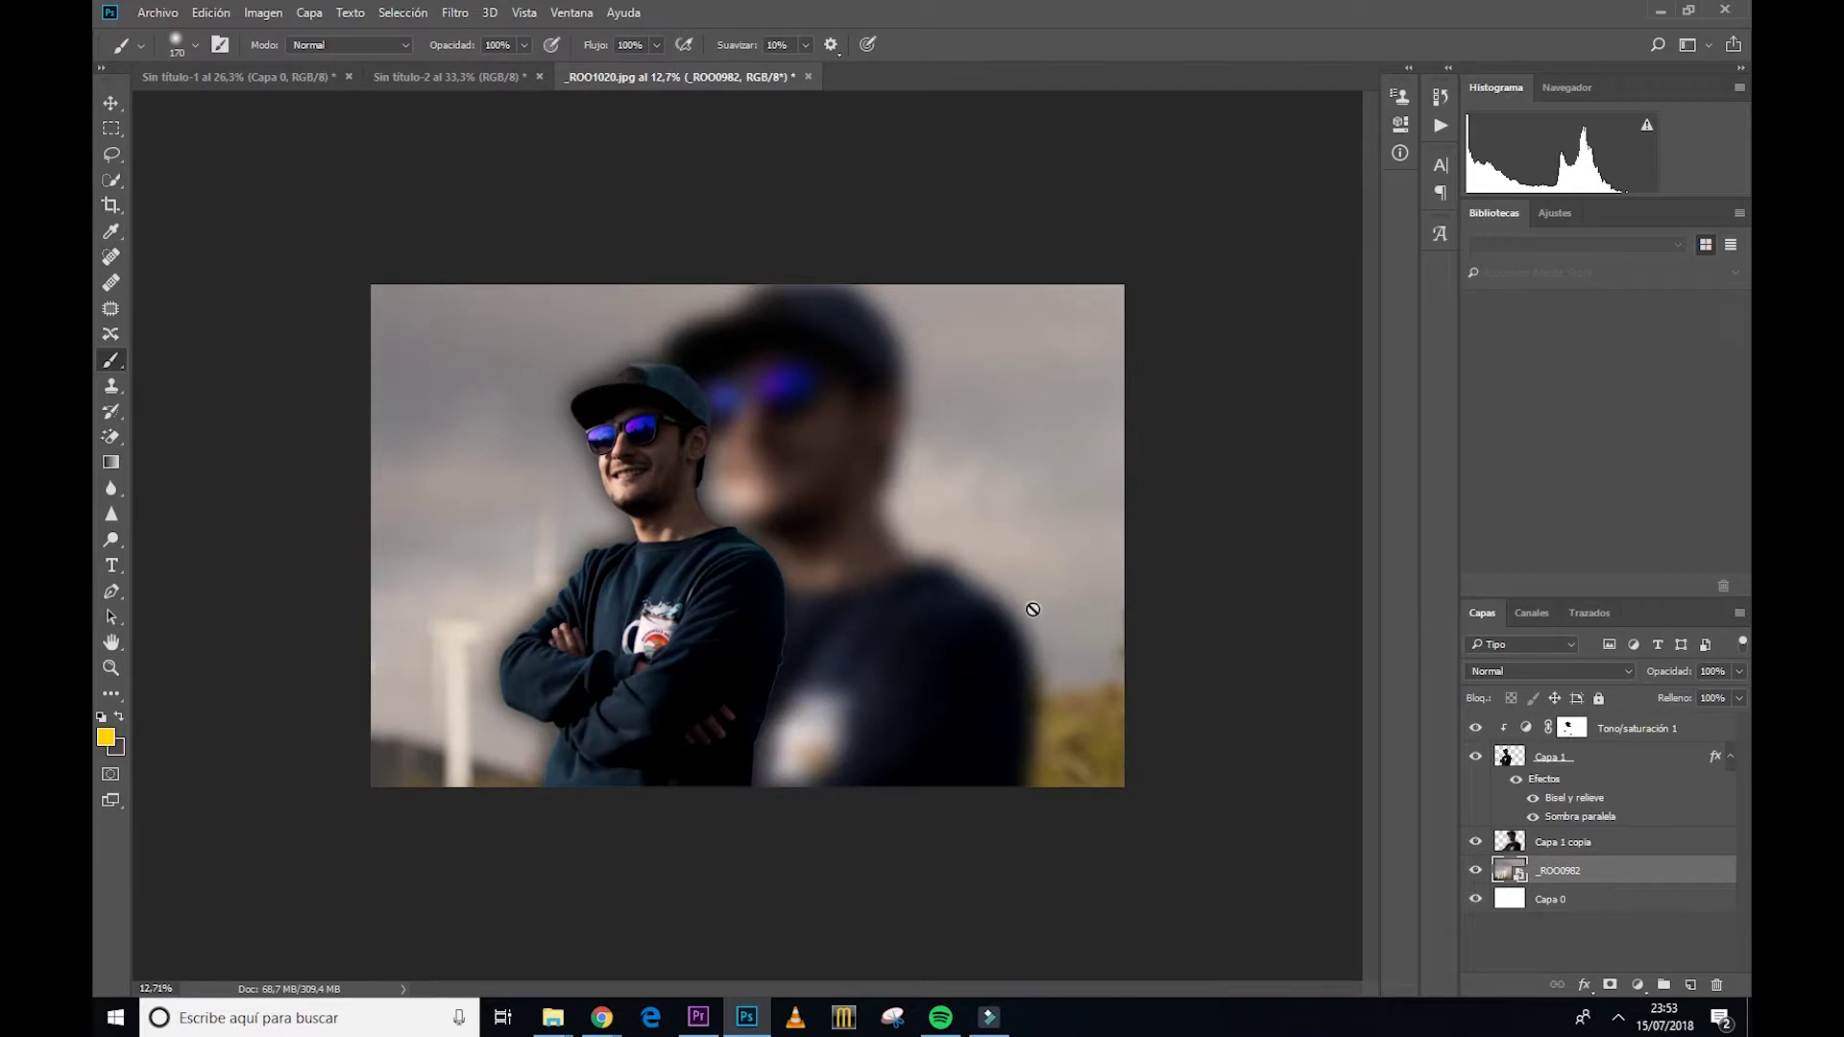
left_click(1527, 670)
left_click(1578, 844)
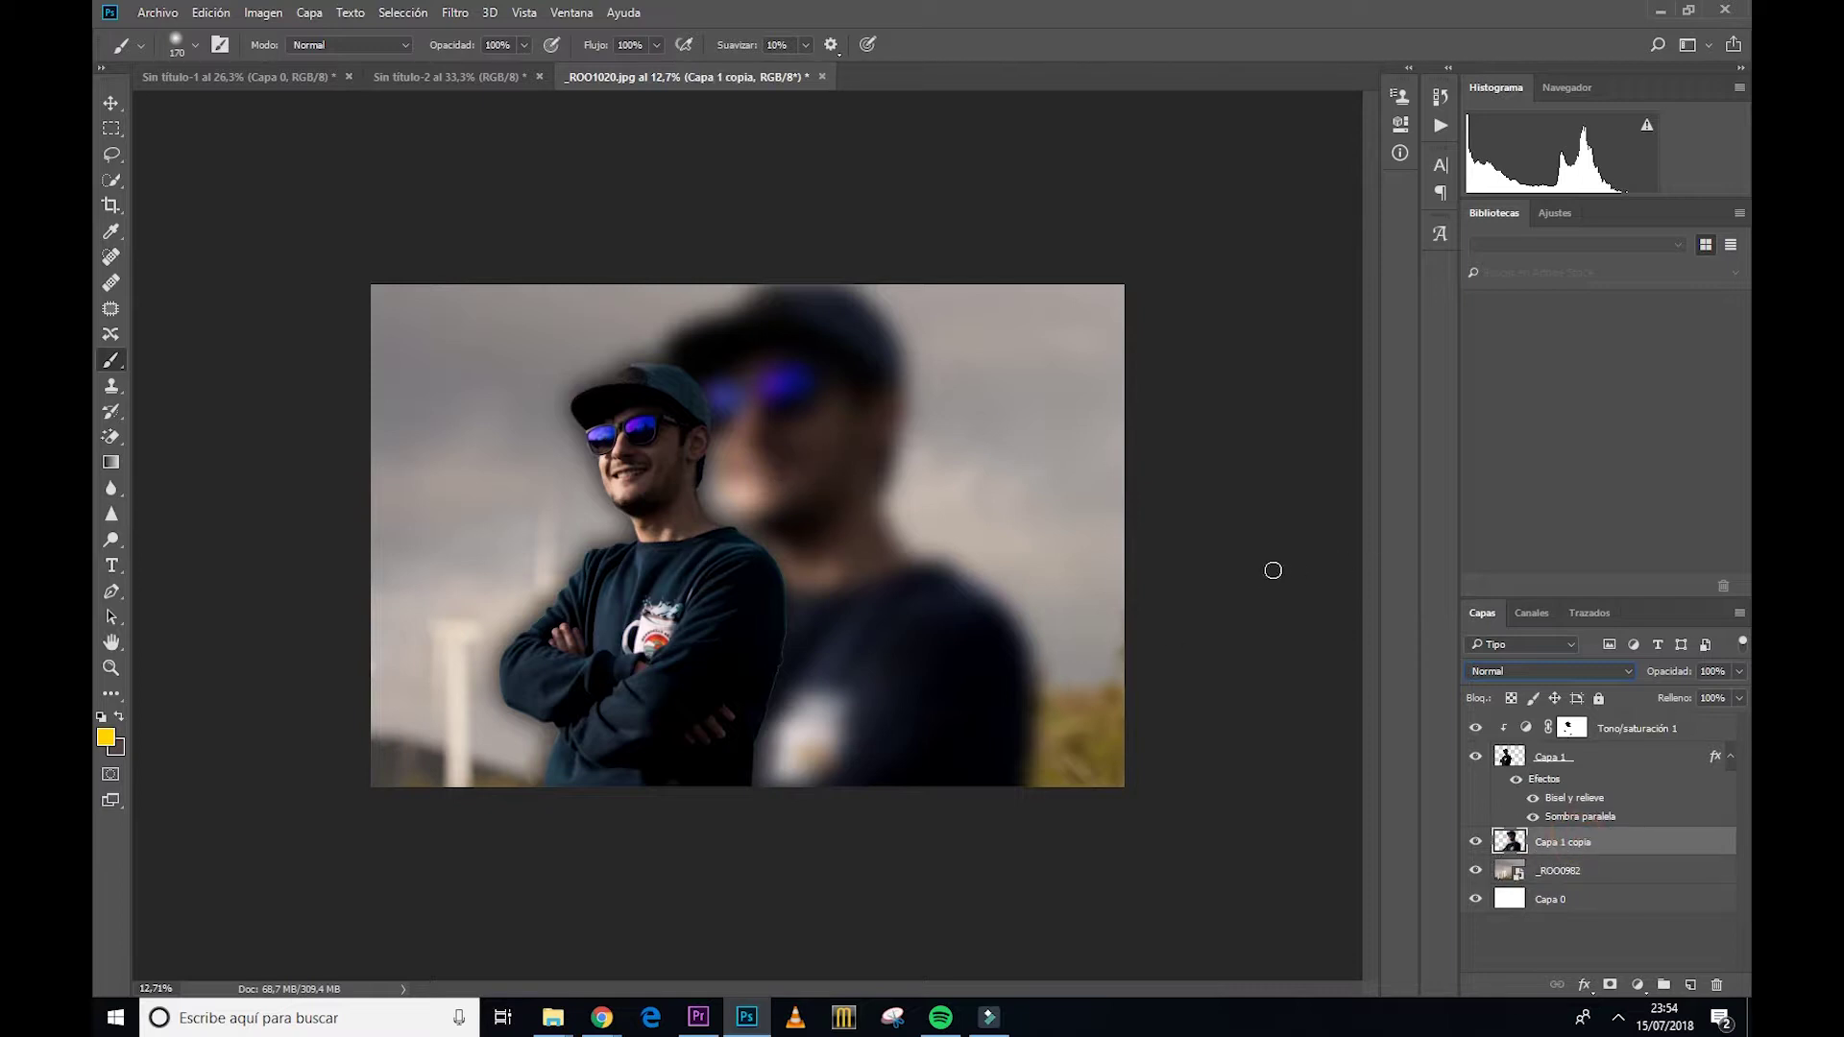
left_click(112, 103)
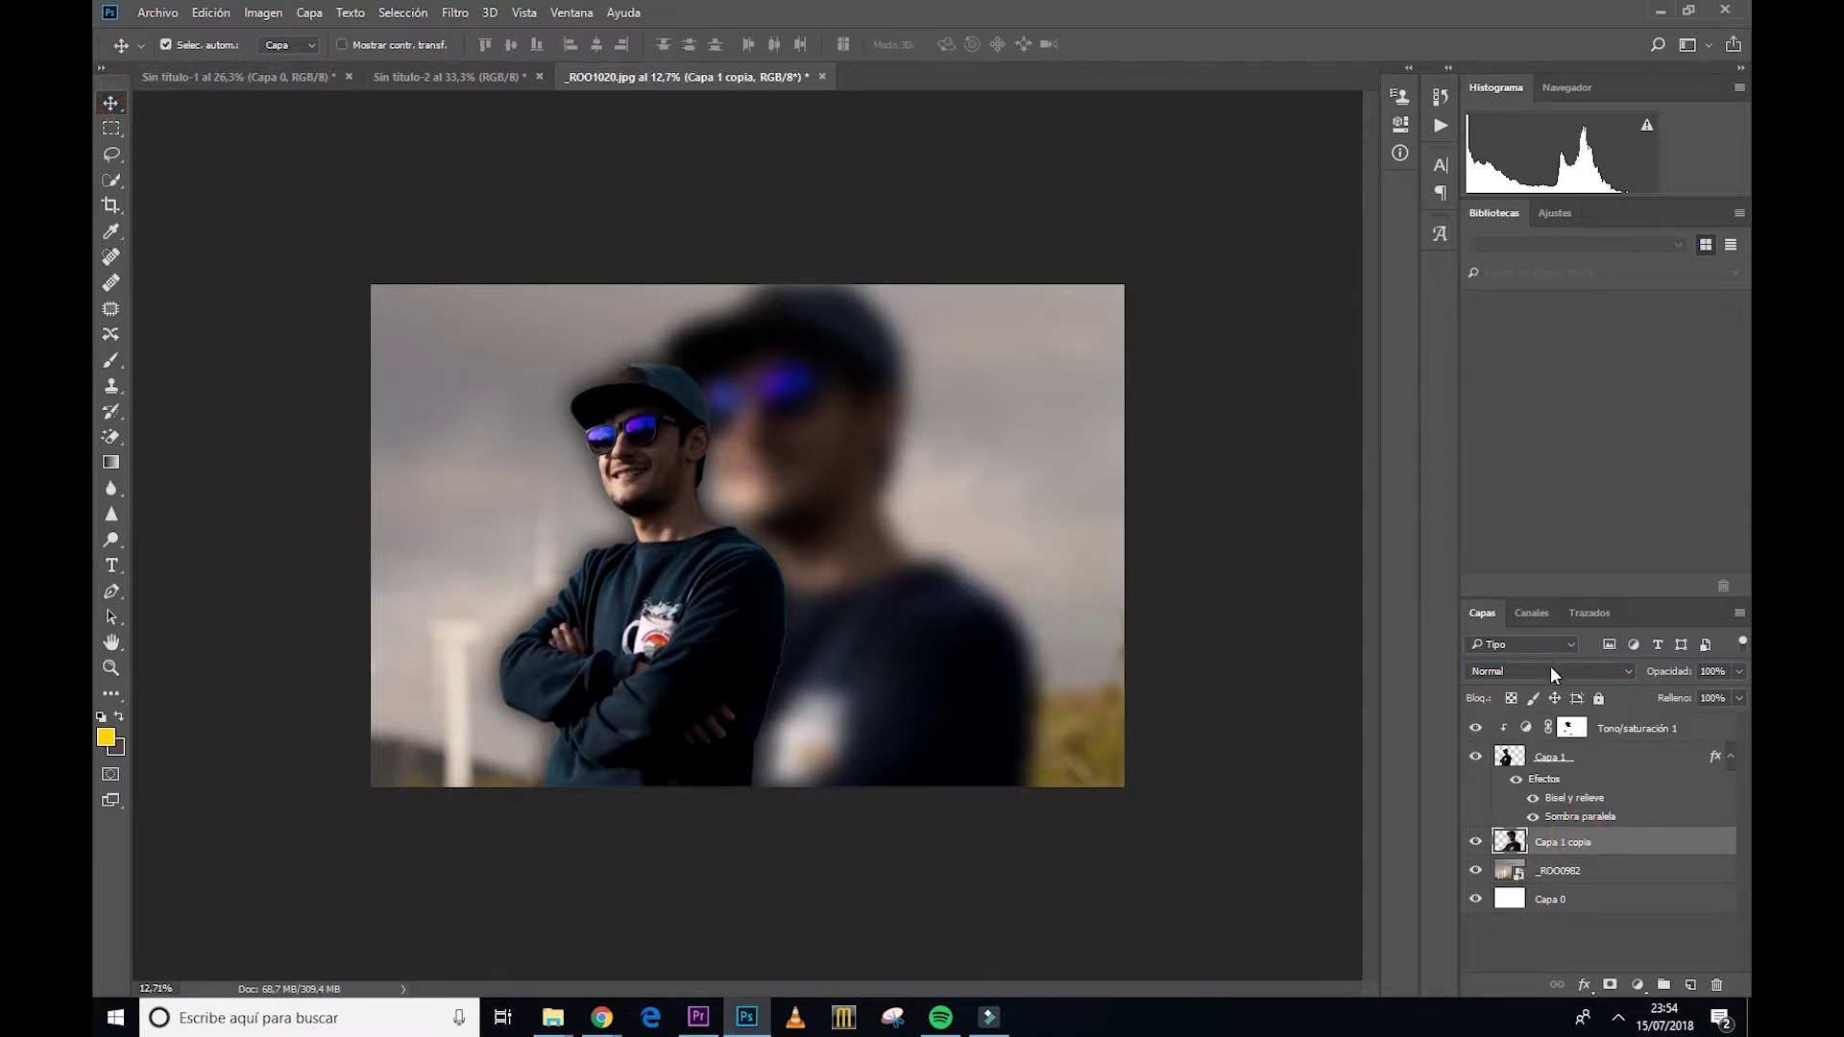
left_click(1549, 665)
key("Down")
key("Down")
key("Down")
key("Return")
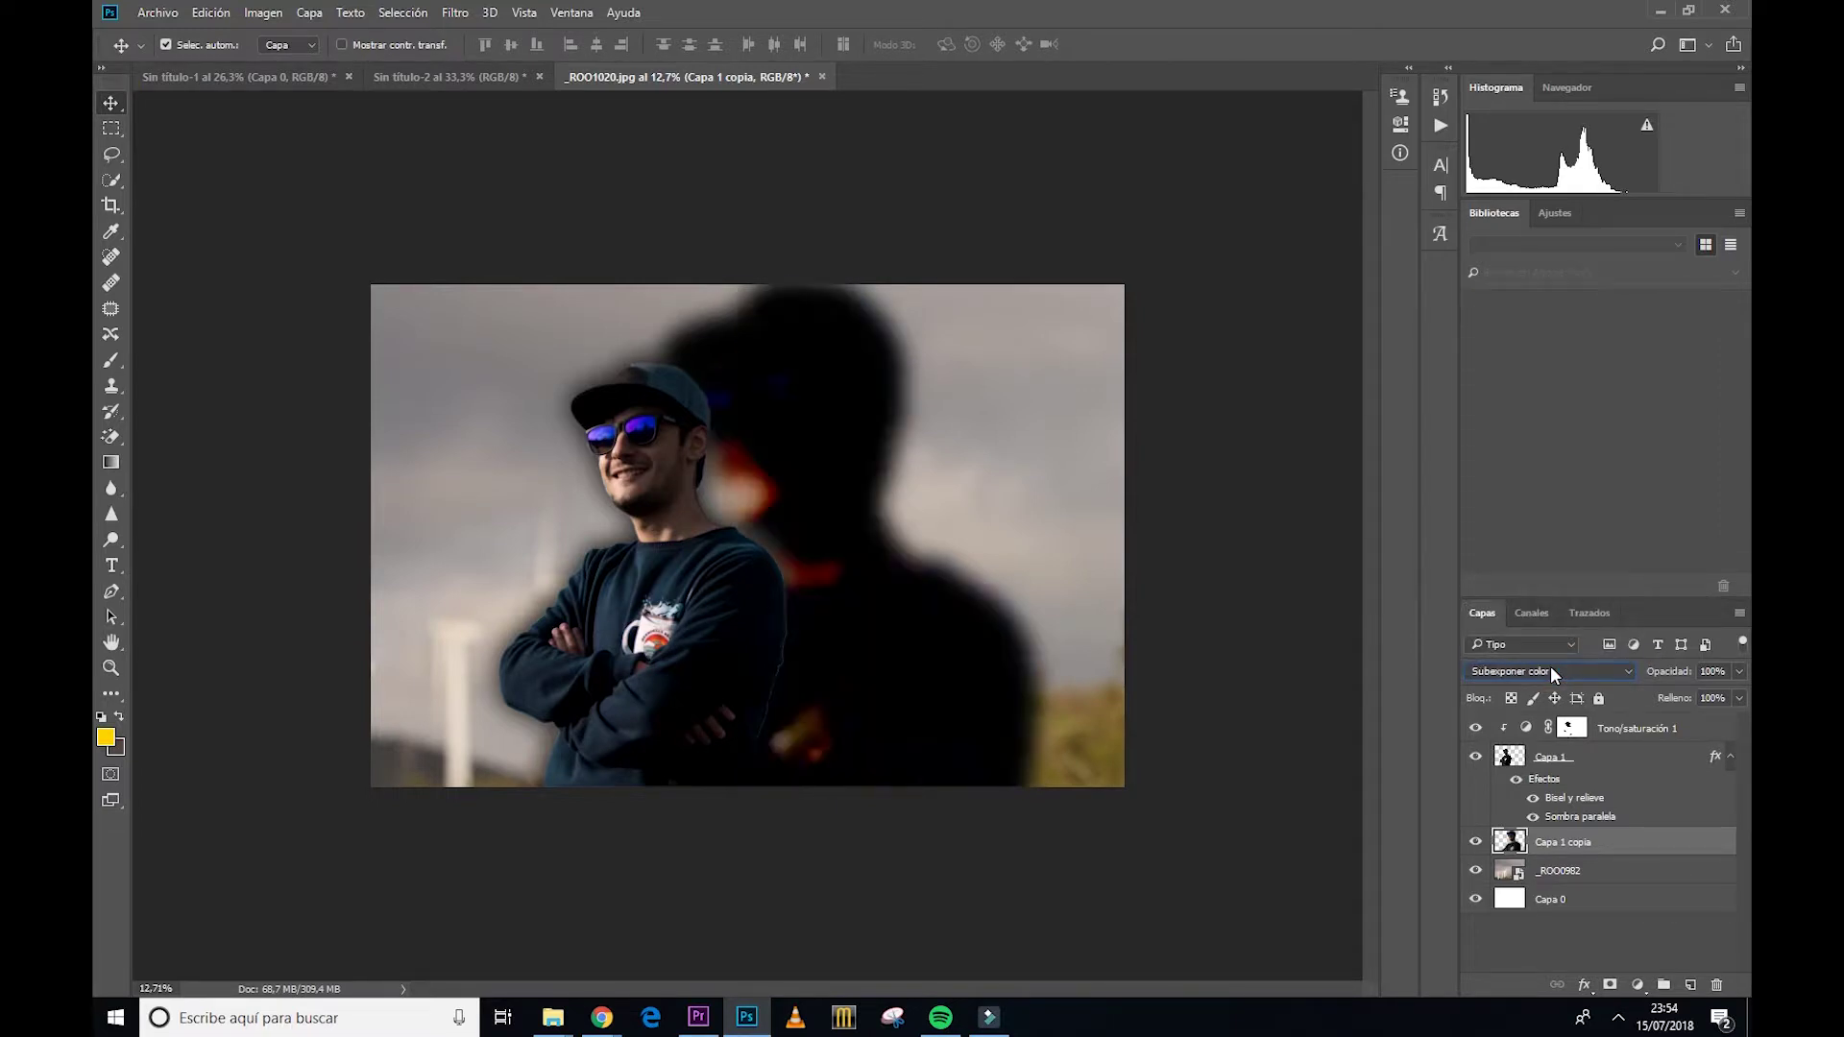
Step: Step Capa 1 copia's blend mode down the list until it reaches Luminosidad
key("Down")
key("Down")
key("Down")
key("Down")
key("Down")
key("Down")
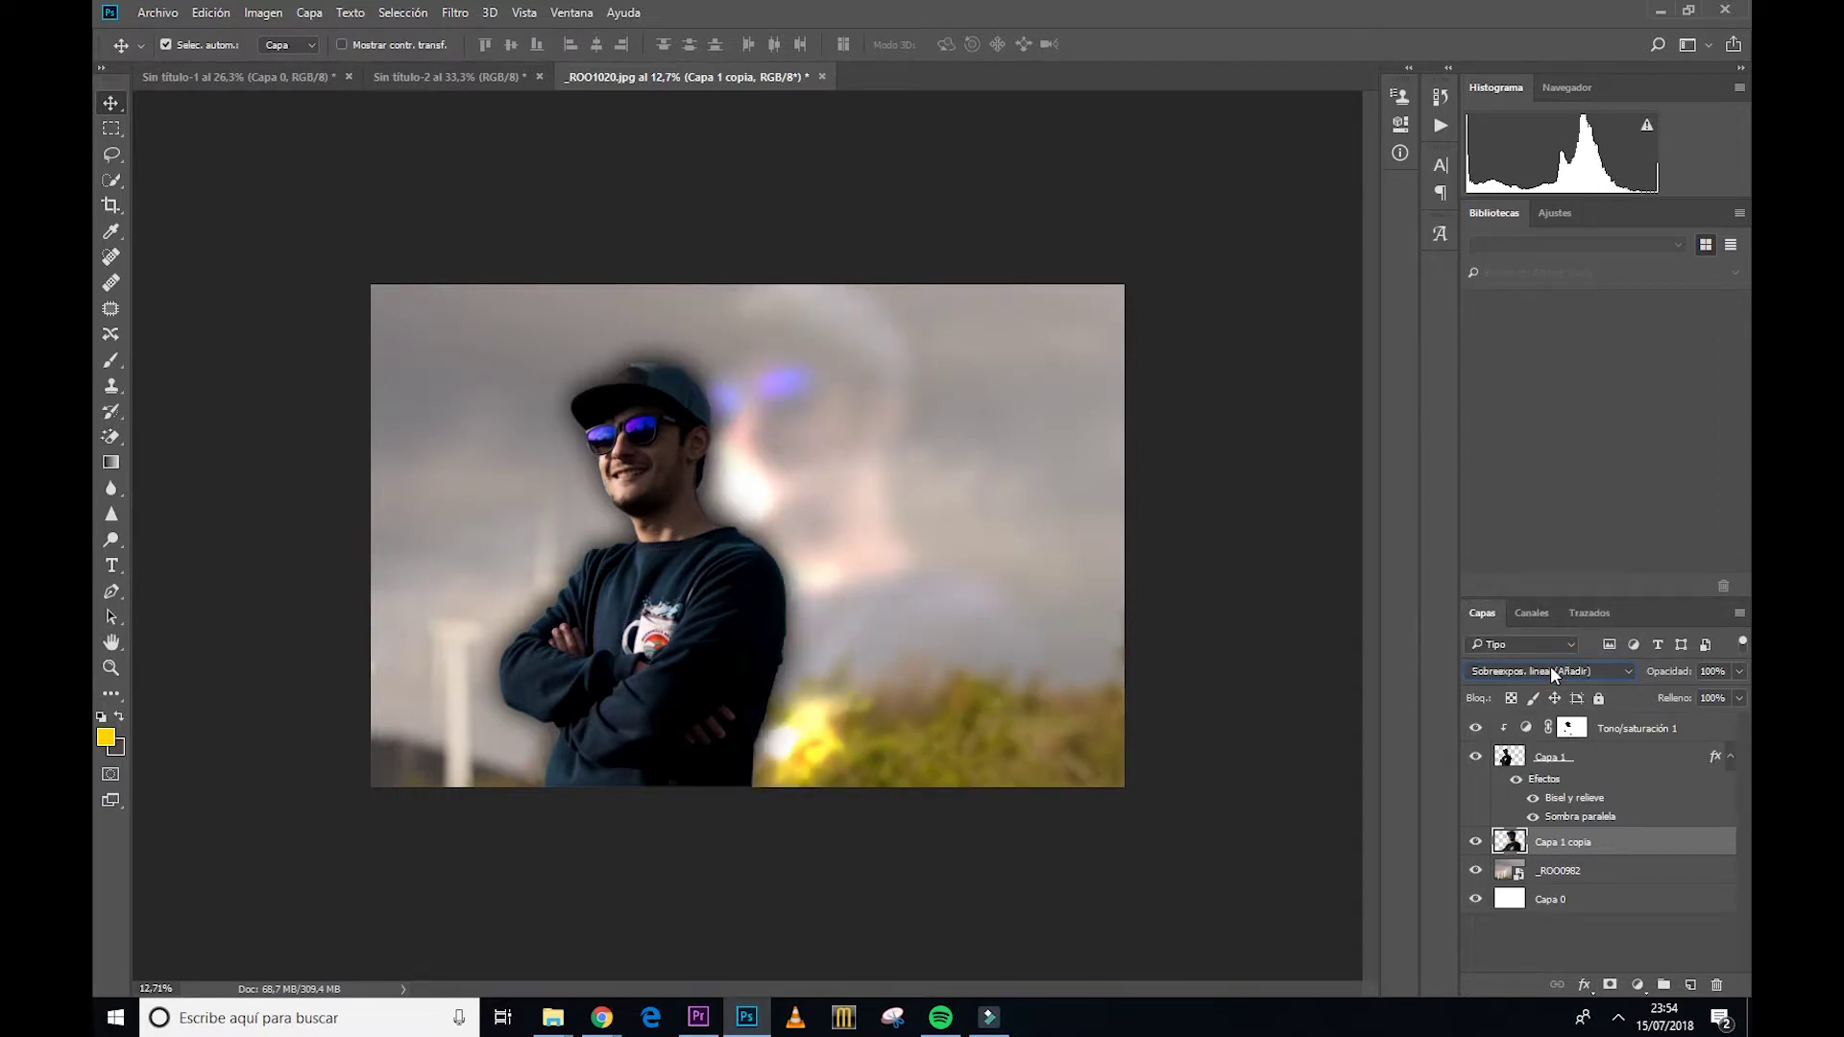
key("Down")
key("Down")
key("Down")
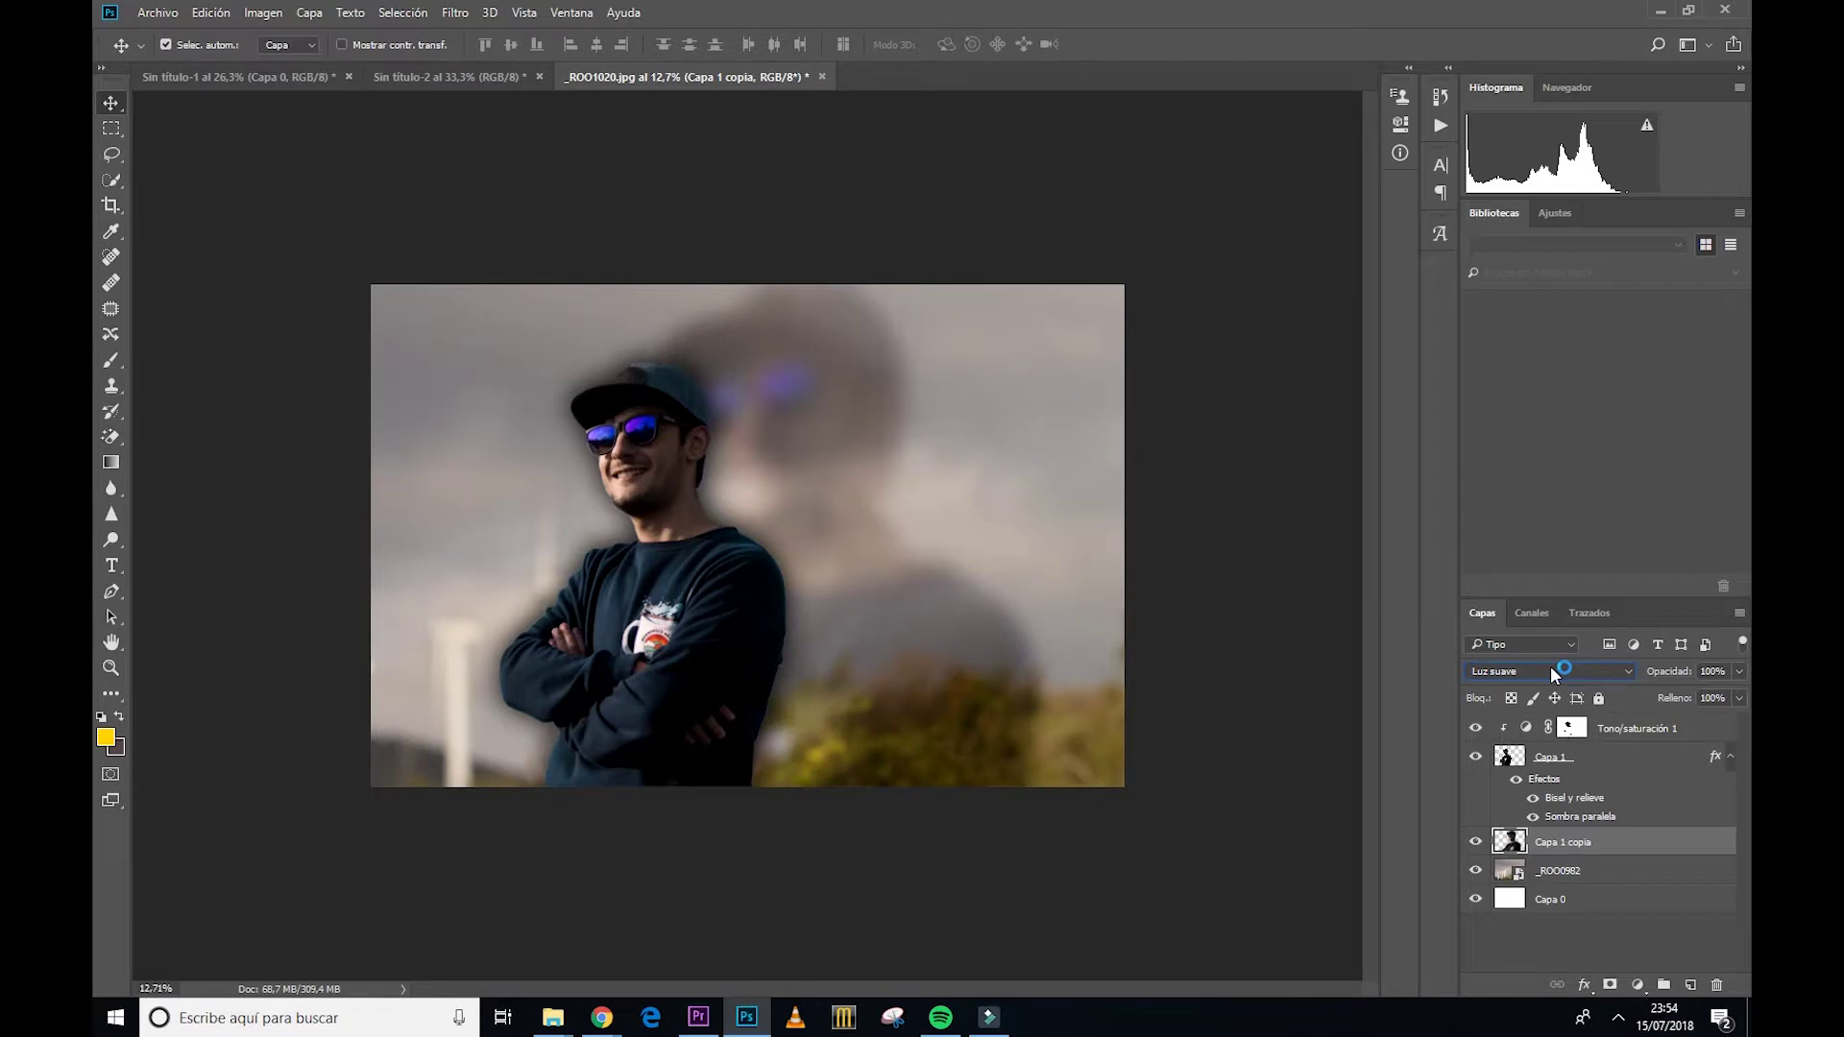
key("Down")
key("Down")
key("Down")
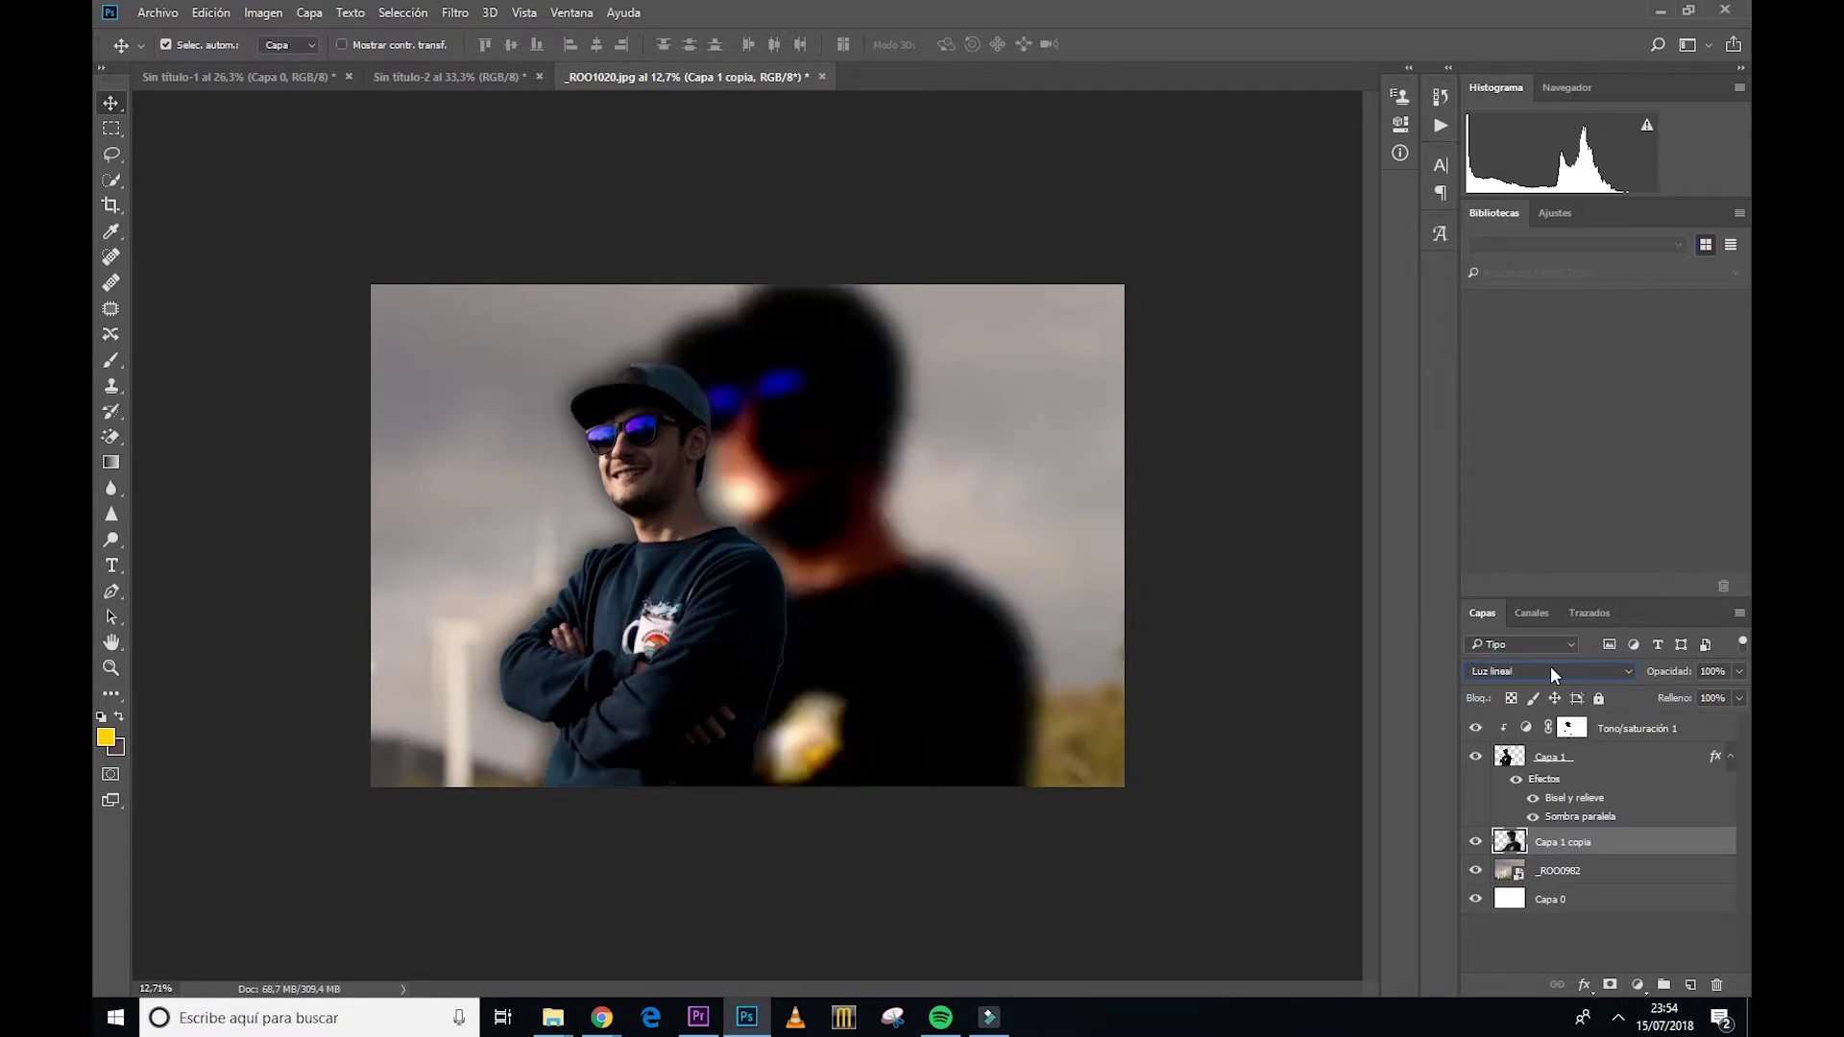
key("Down")
key("Down")
key("Down")
key("Down")
key("Down")
key("Down")
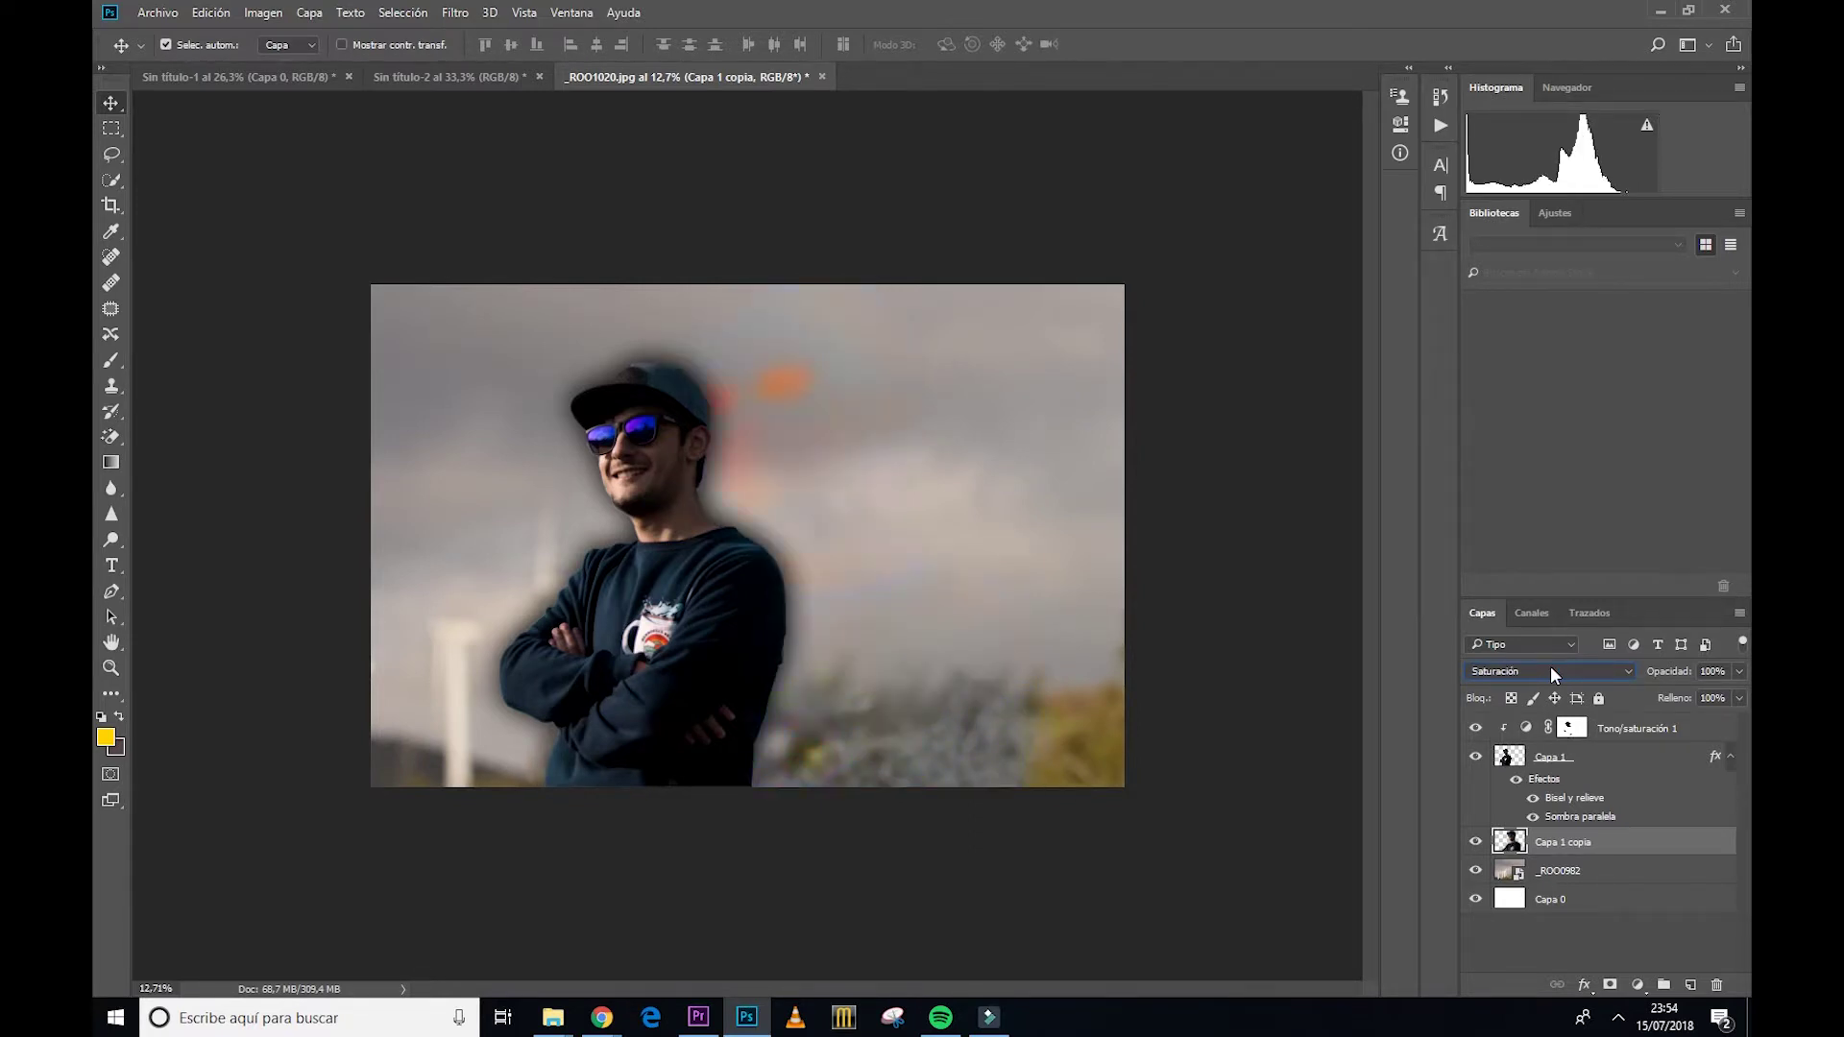
key("Down")
key("Down")
key("Down")
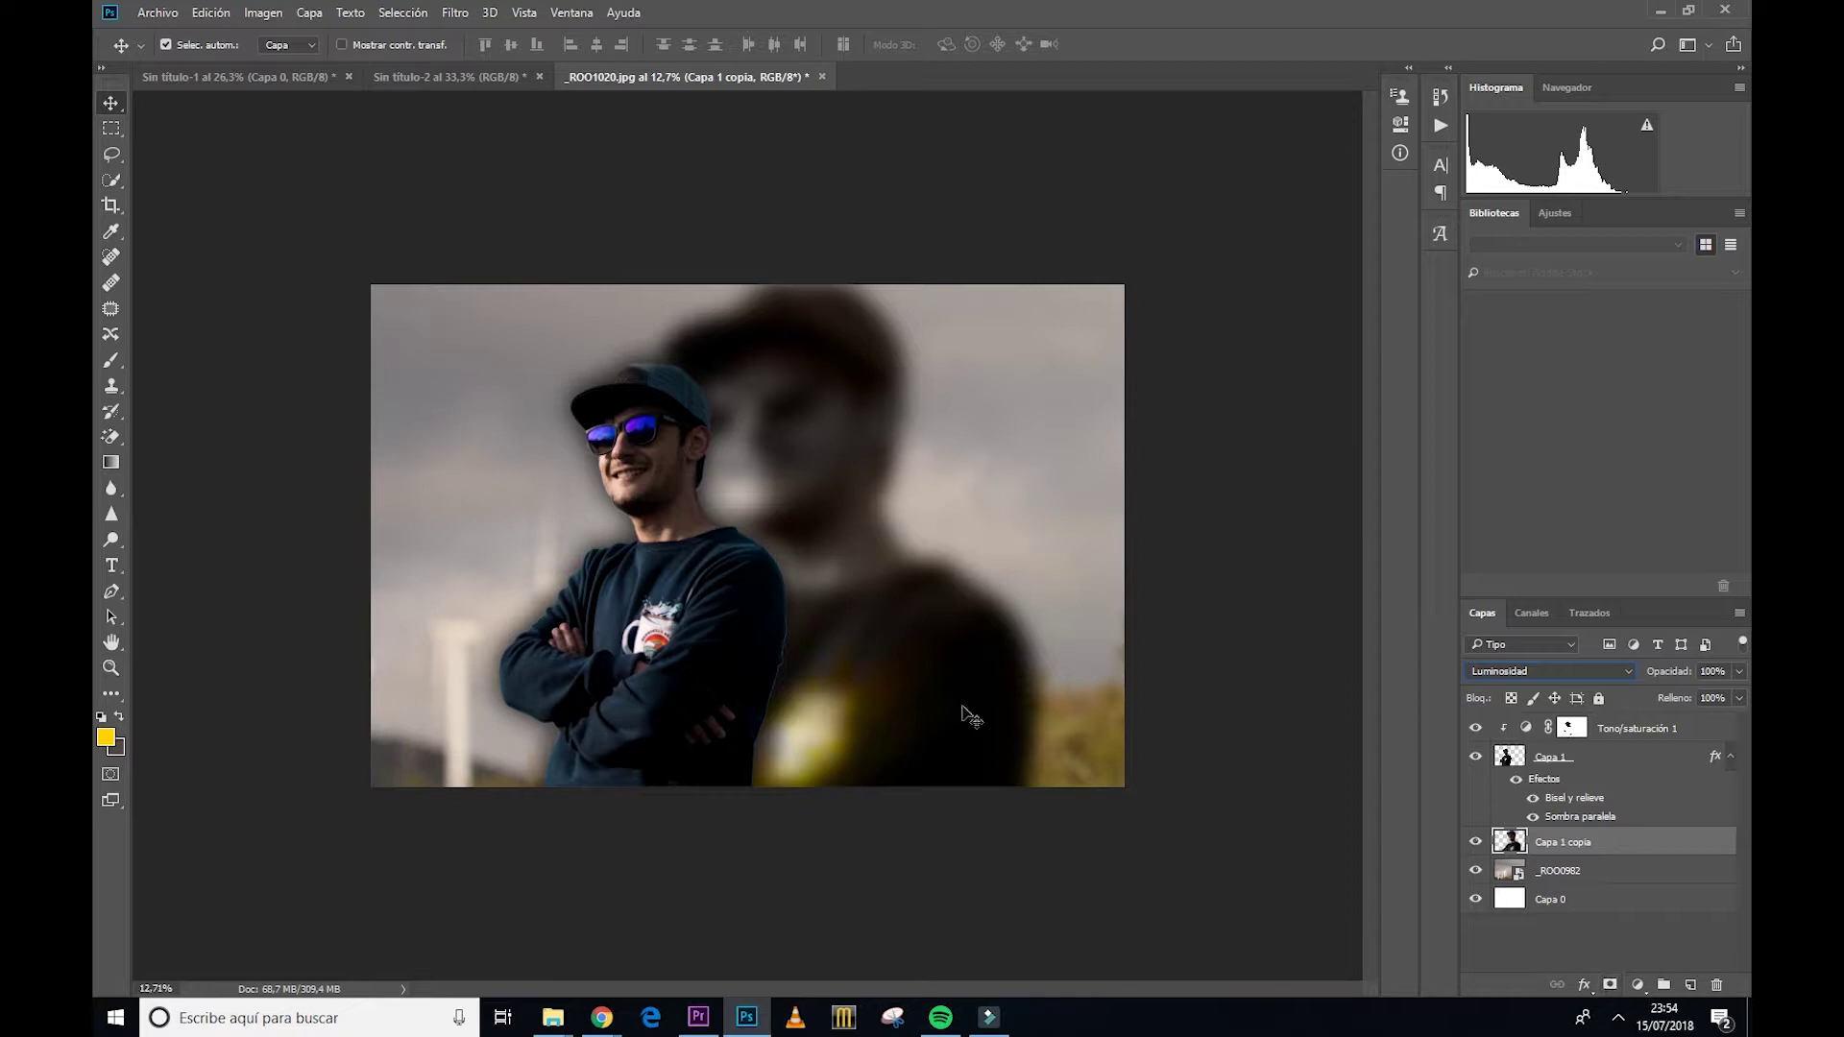
Step: Choose a large brush and add a layer mask to Capa 1 copia
left_click(111, 360)
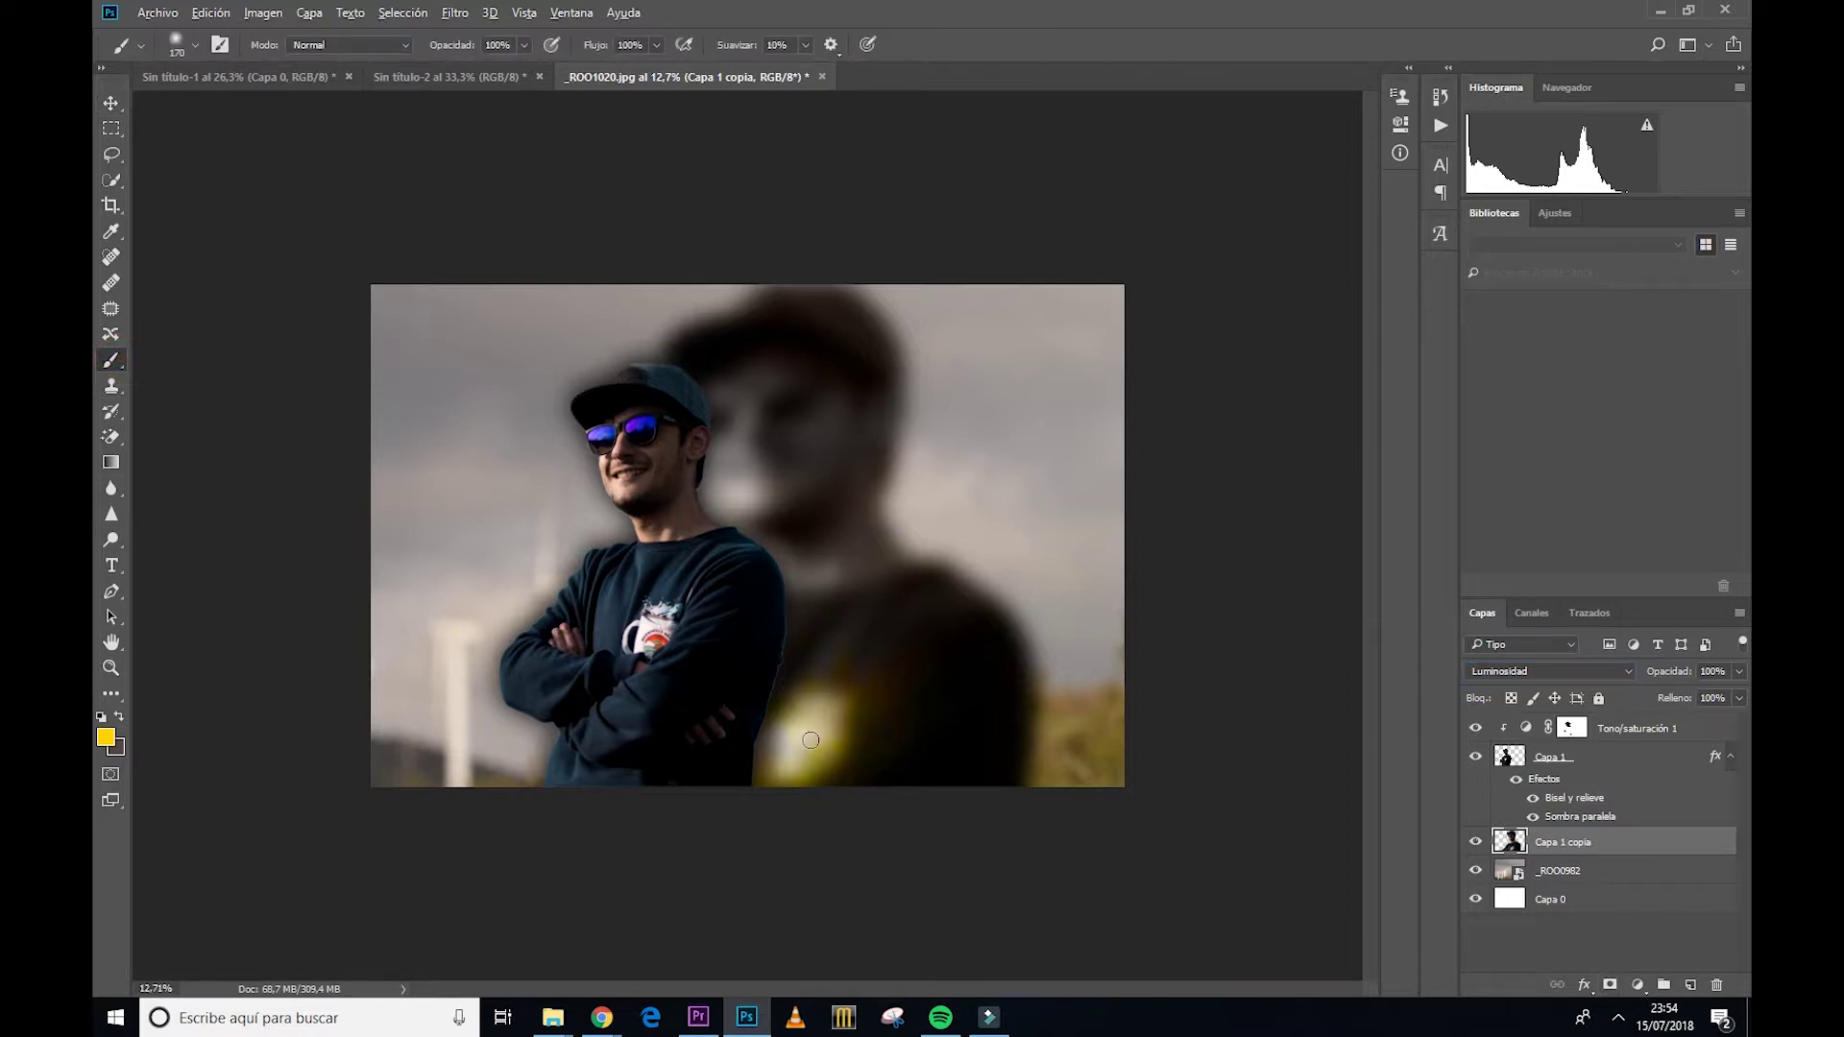
mouse_move(824, 722)
left_mouse_down()
mouse_move(936, 740)
mouse_move(968, 544)
left_mouse_up()
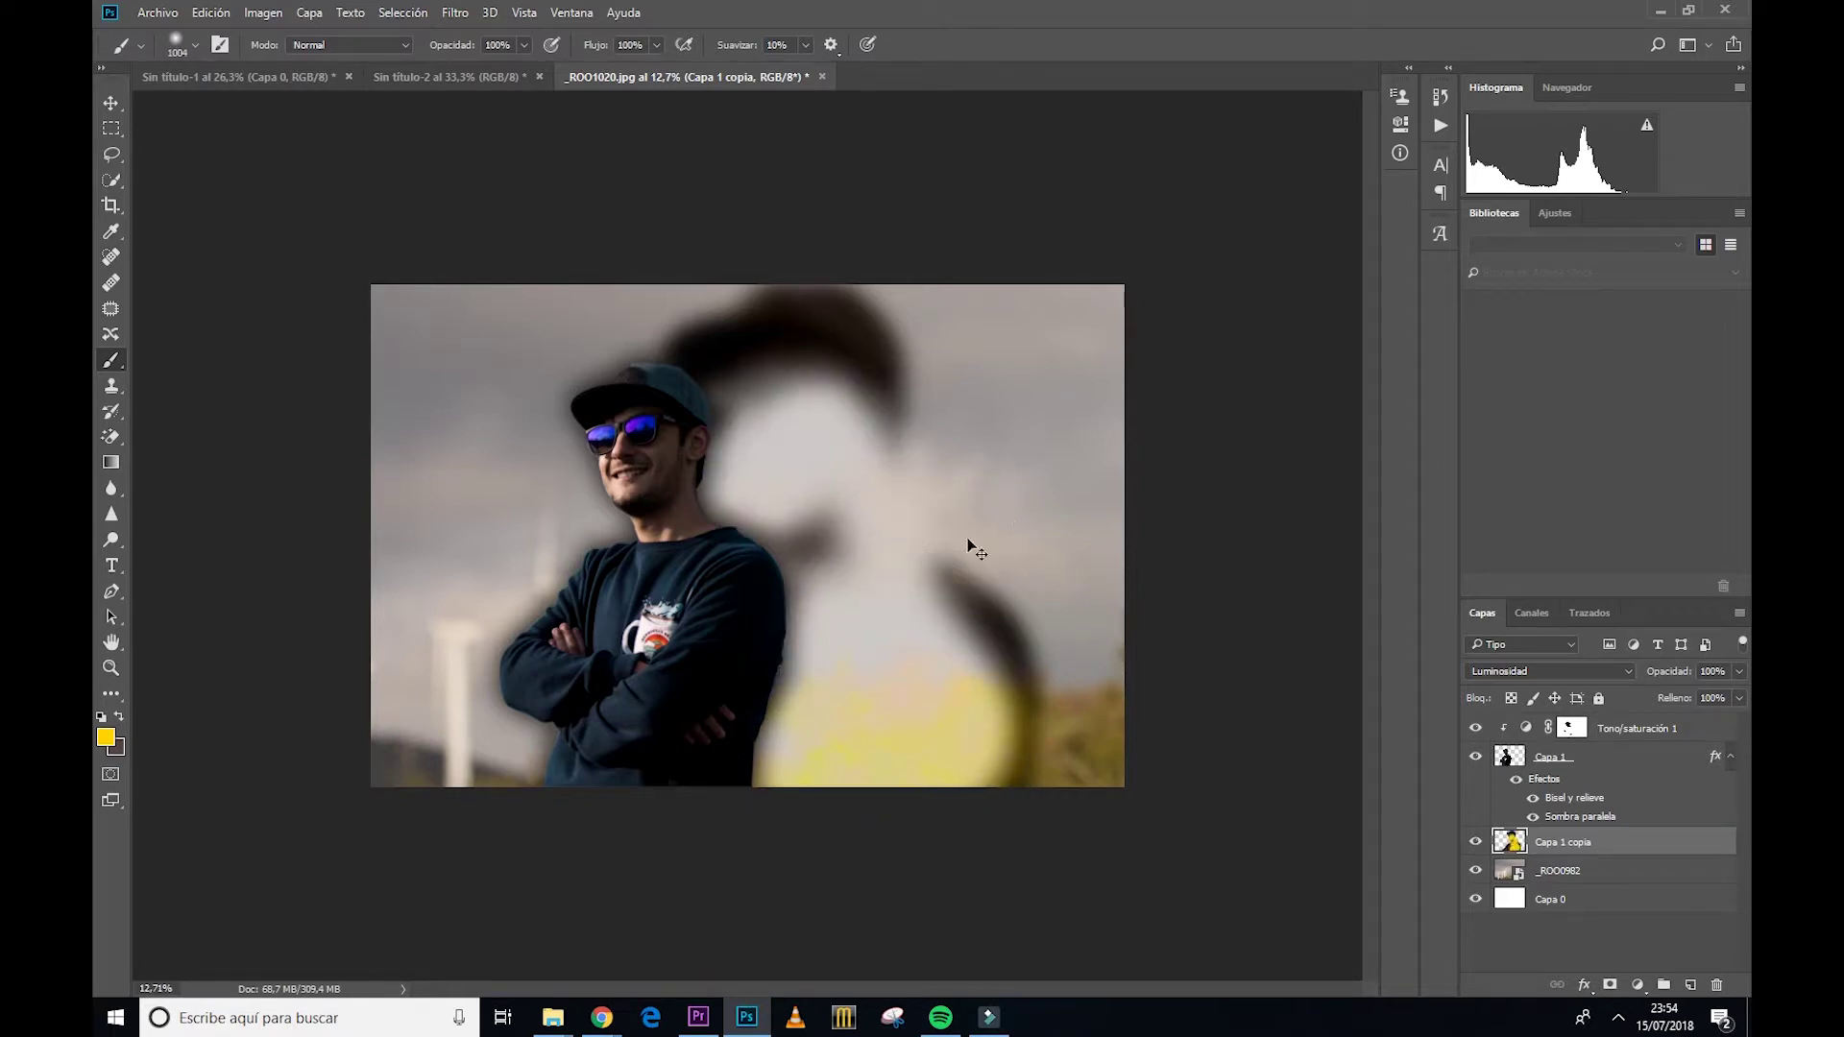
left_click(1606, 984)
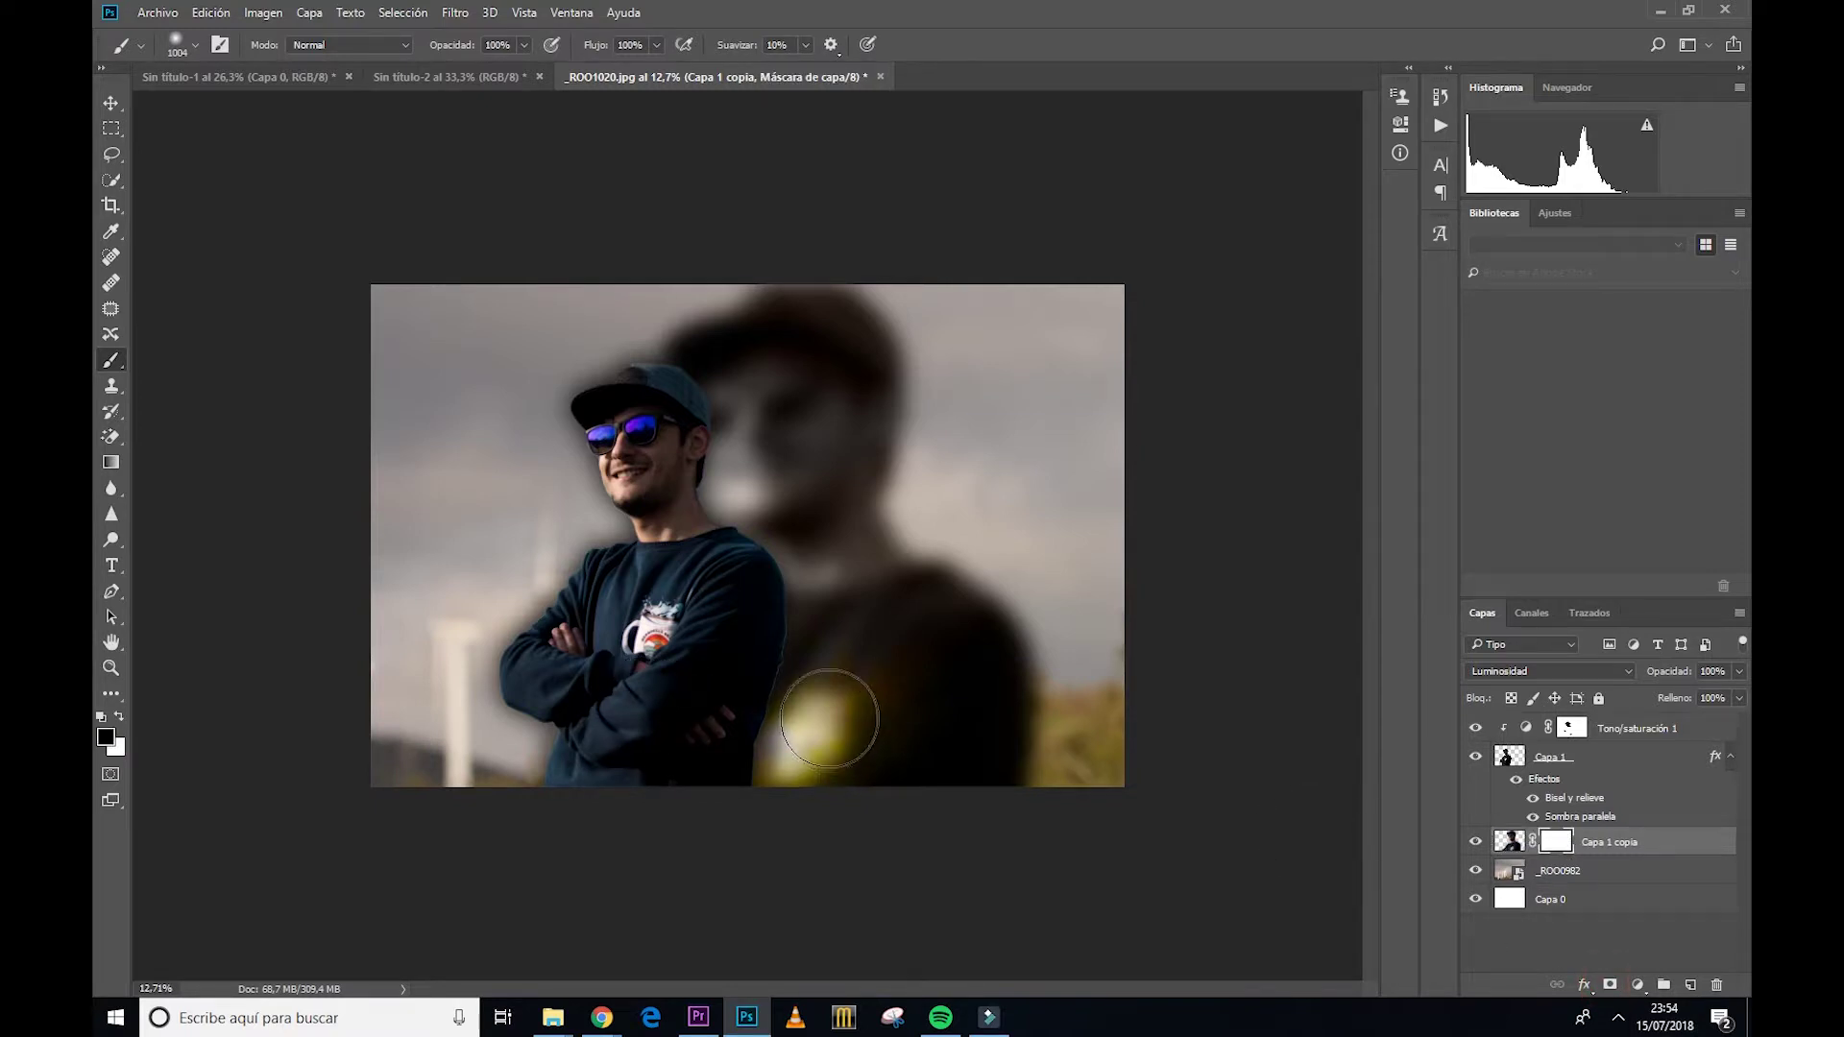
mouse_move(844, 720)
left_mouse_down()
mouse_move(802, 756)
mouse_move(891, 739)
mouse_move(922, 615)
left_mouse_up()
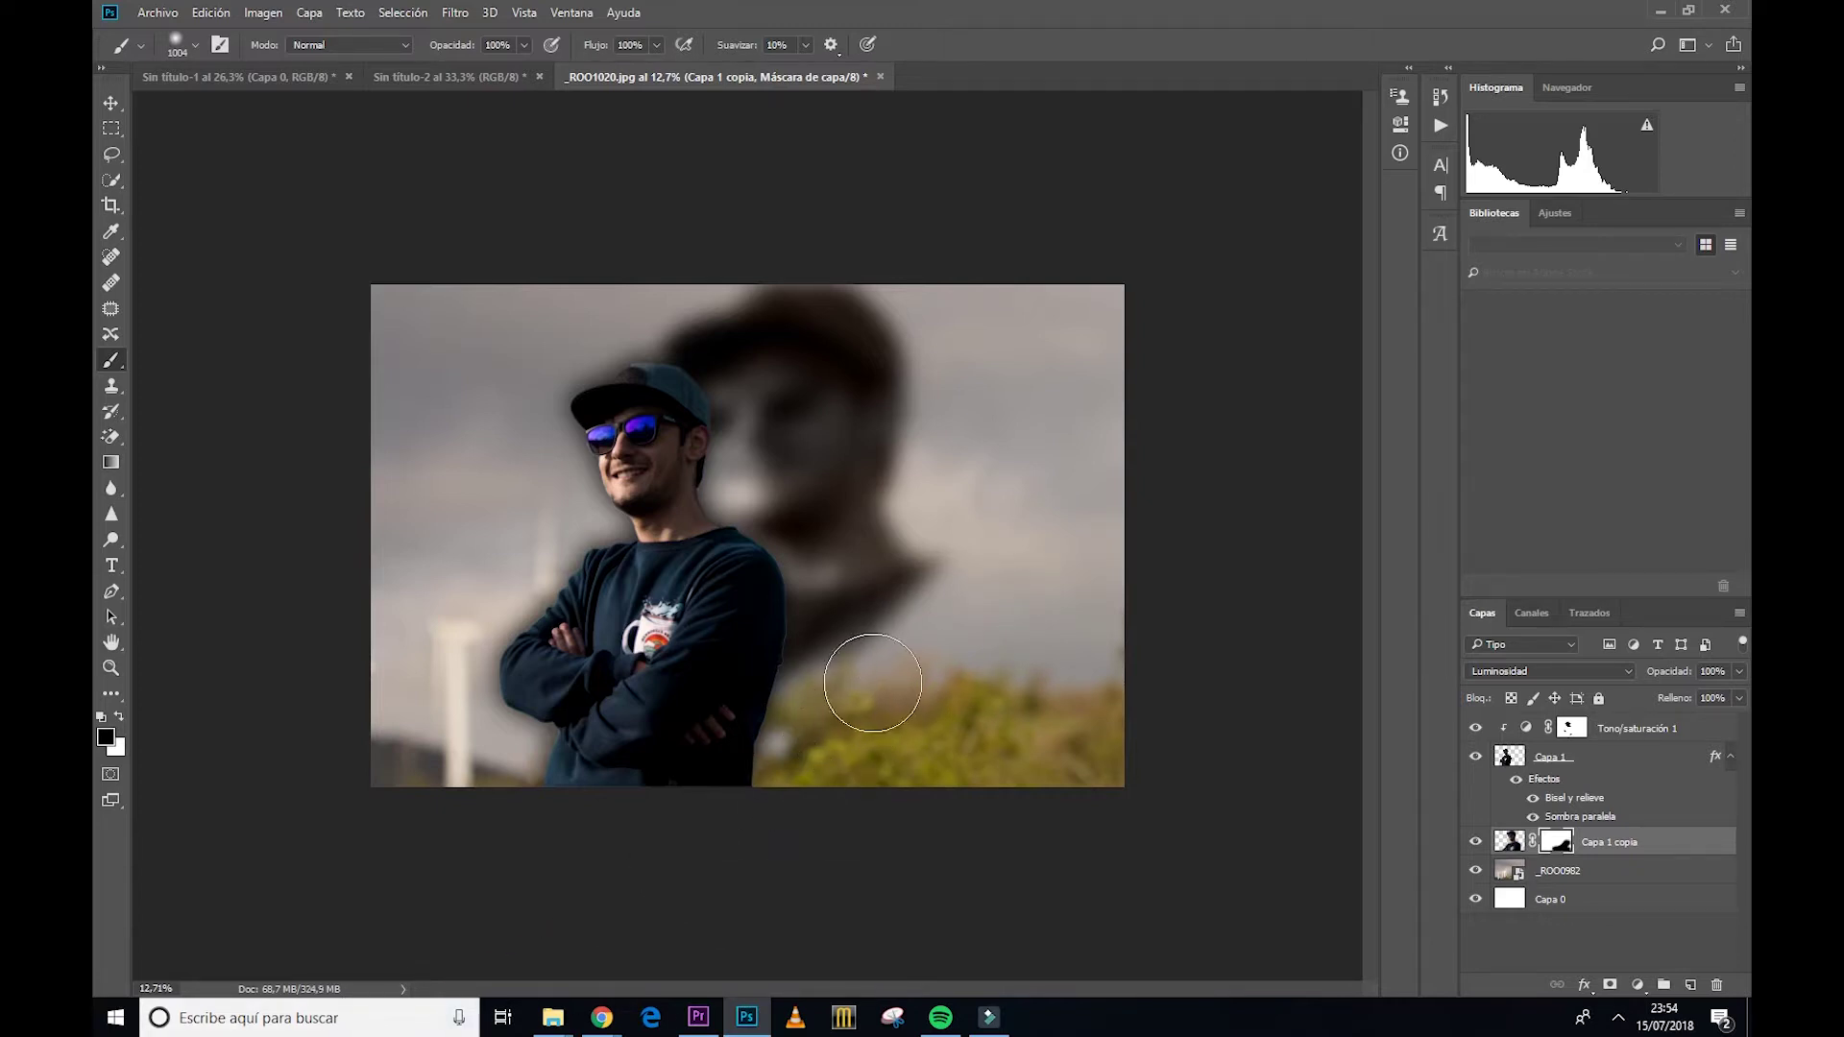
key("ctrl+z")
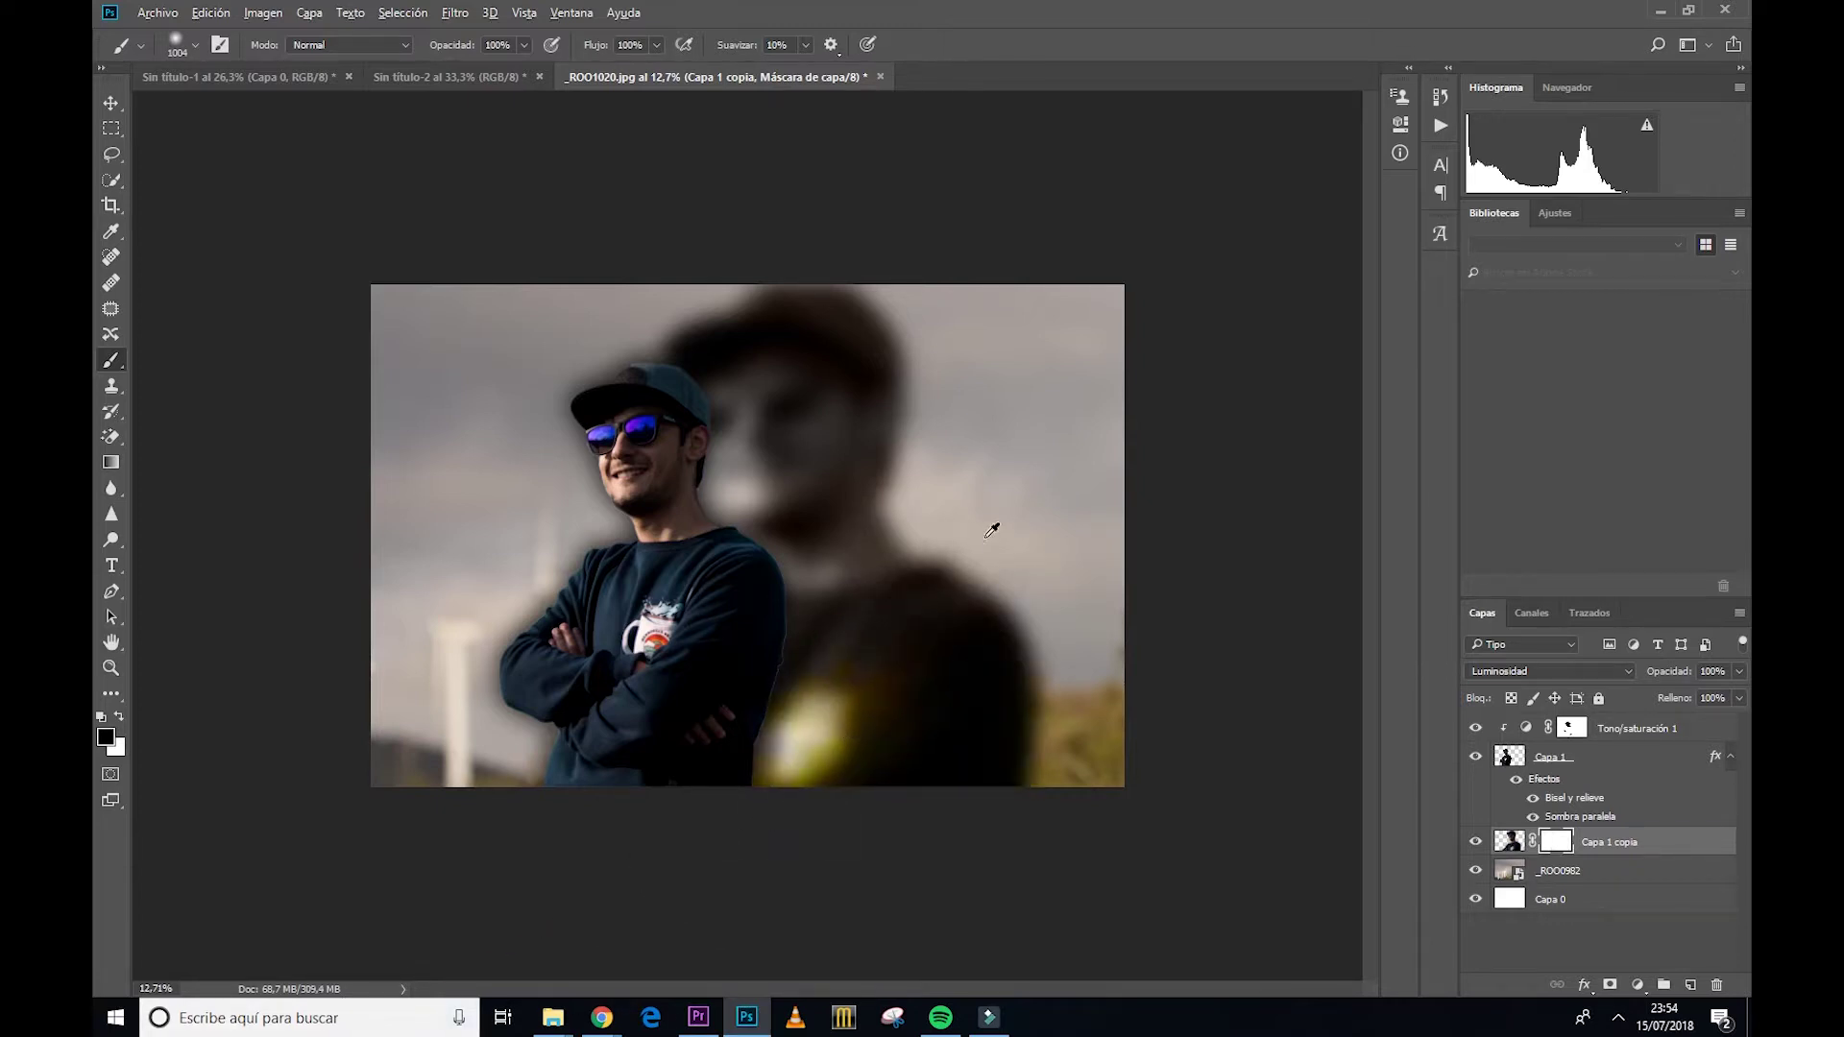
Step: Set the brush to 4656 px at 100% hardness and mask out the ghost's lower right
left_click_drag(984, 538, 1137, 537)
mouse_move(1029, 567)
left_mouse_down()
mouse_move(1021, 382)
mouse_move(964, 937)
mouse_move(1022, 201)
left_mouse_up()
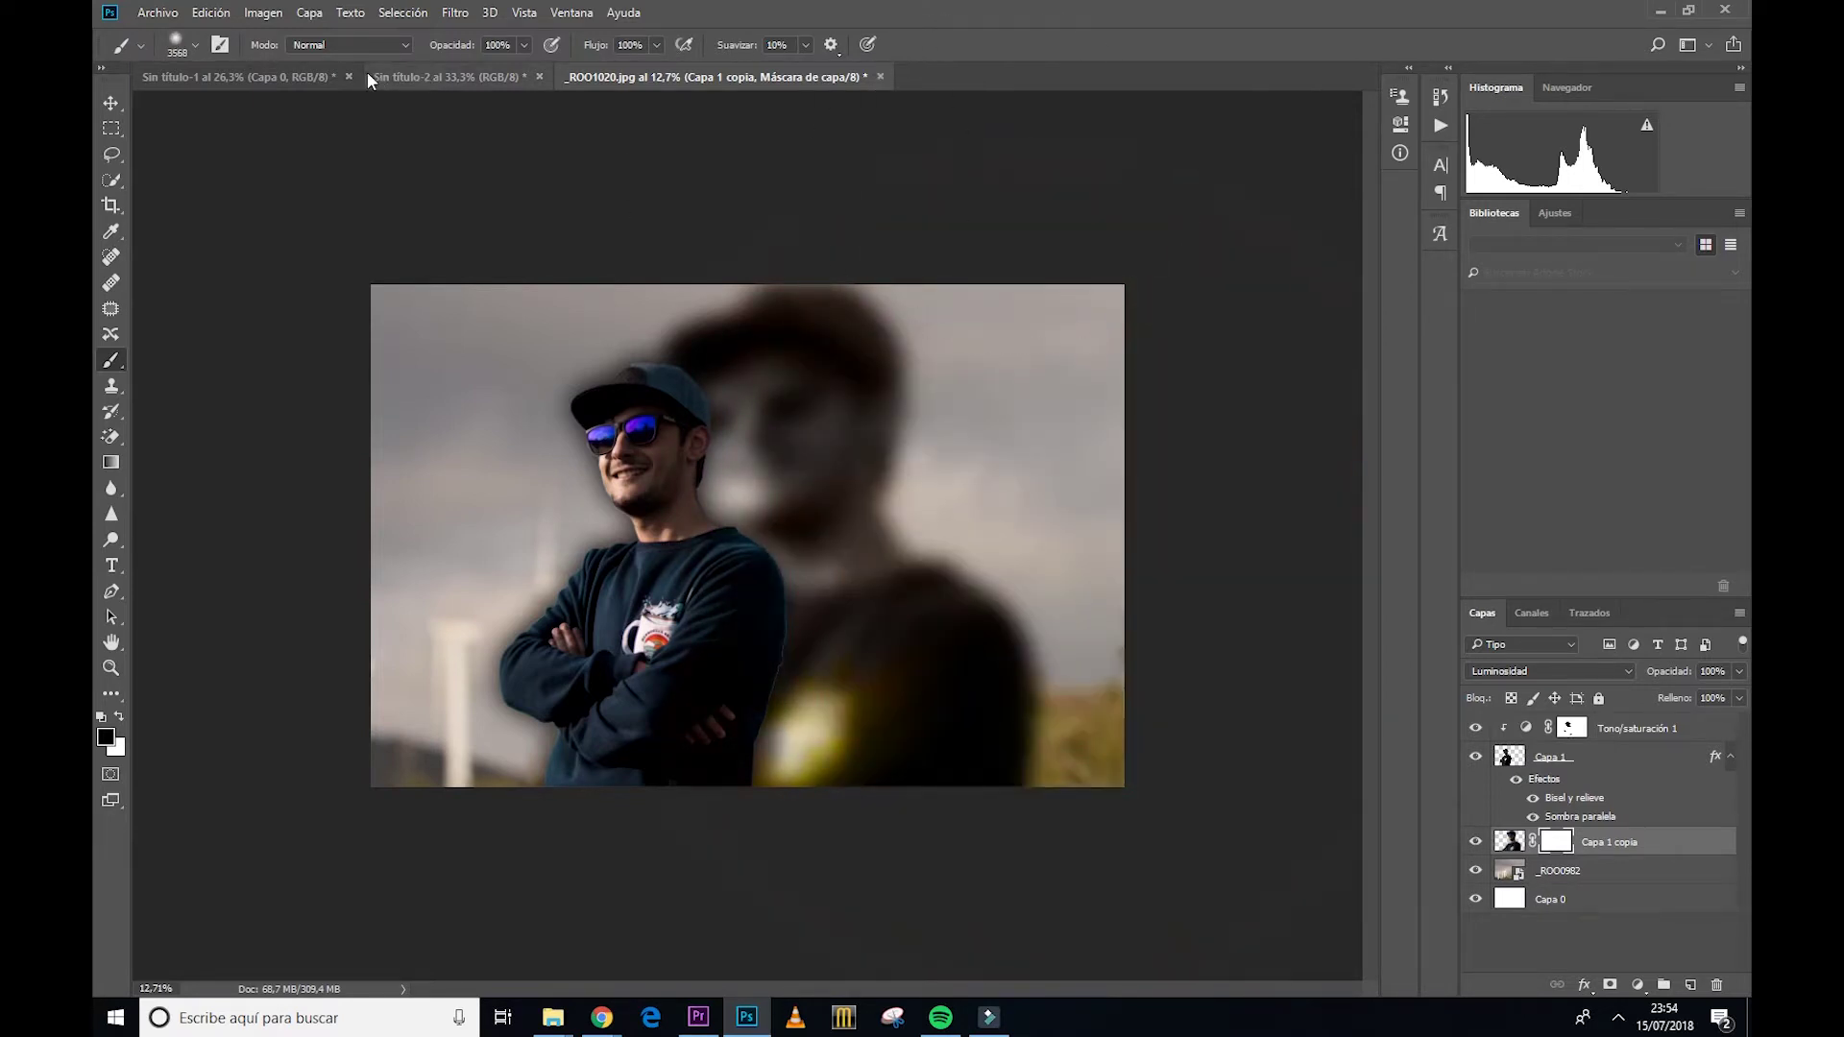
left_click(197, 45)
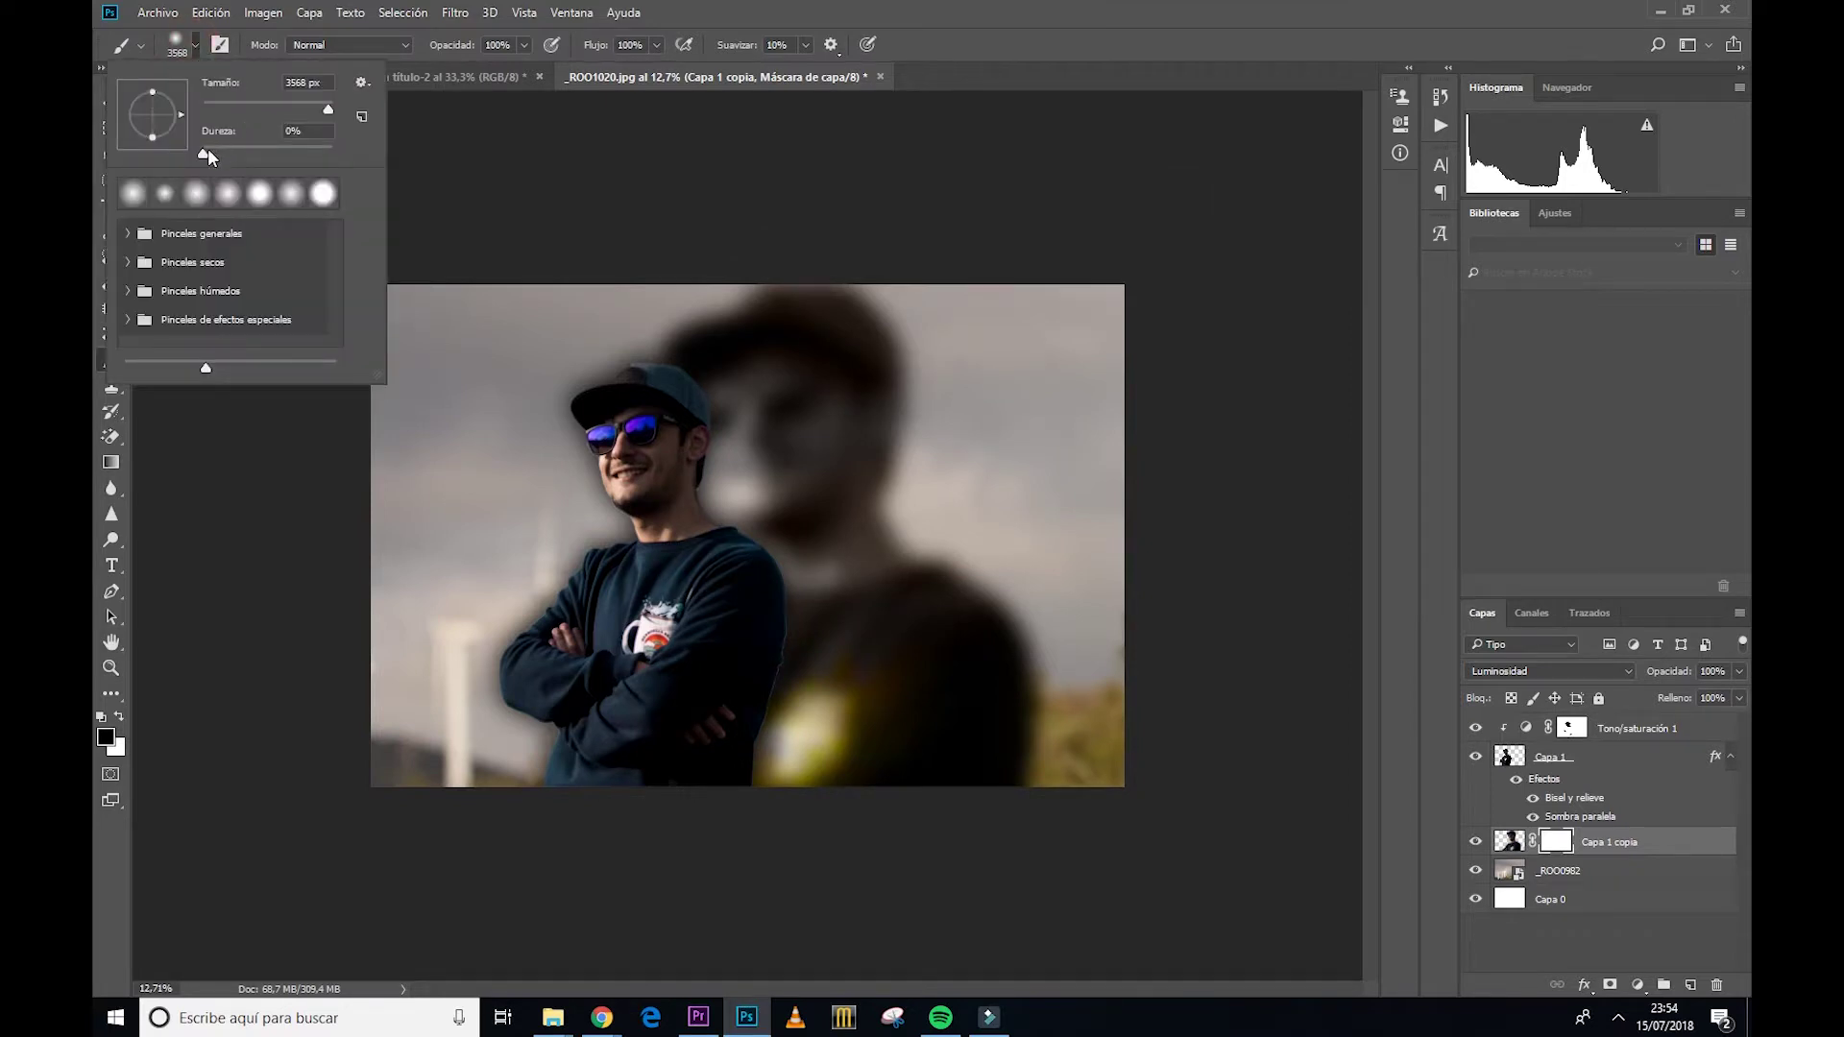
left_click_drag(329, 114, 332, 114)
left_click_drag(204, 151, 350, 153)
key("Return")
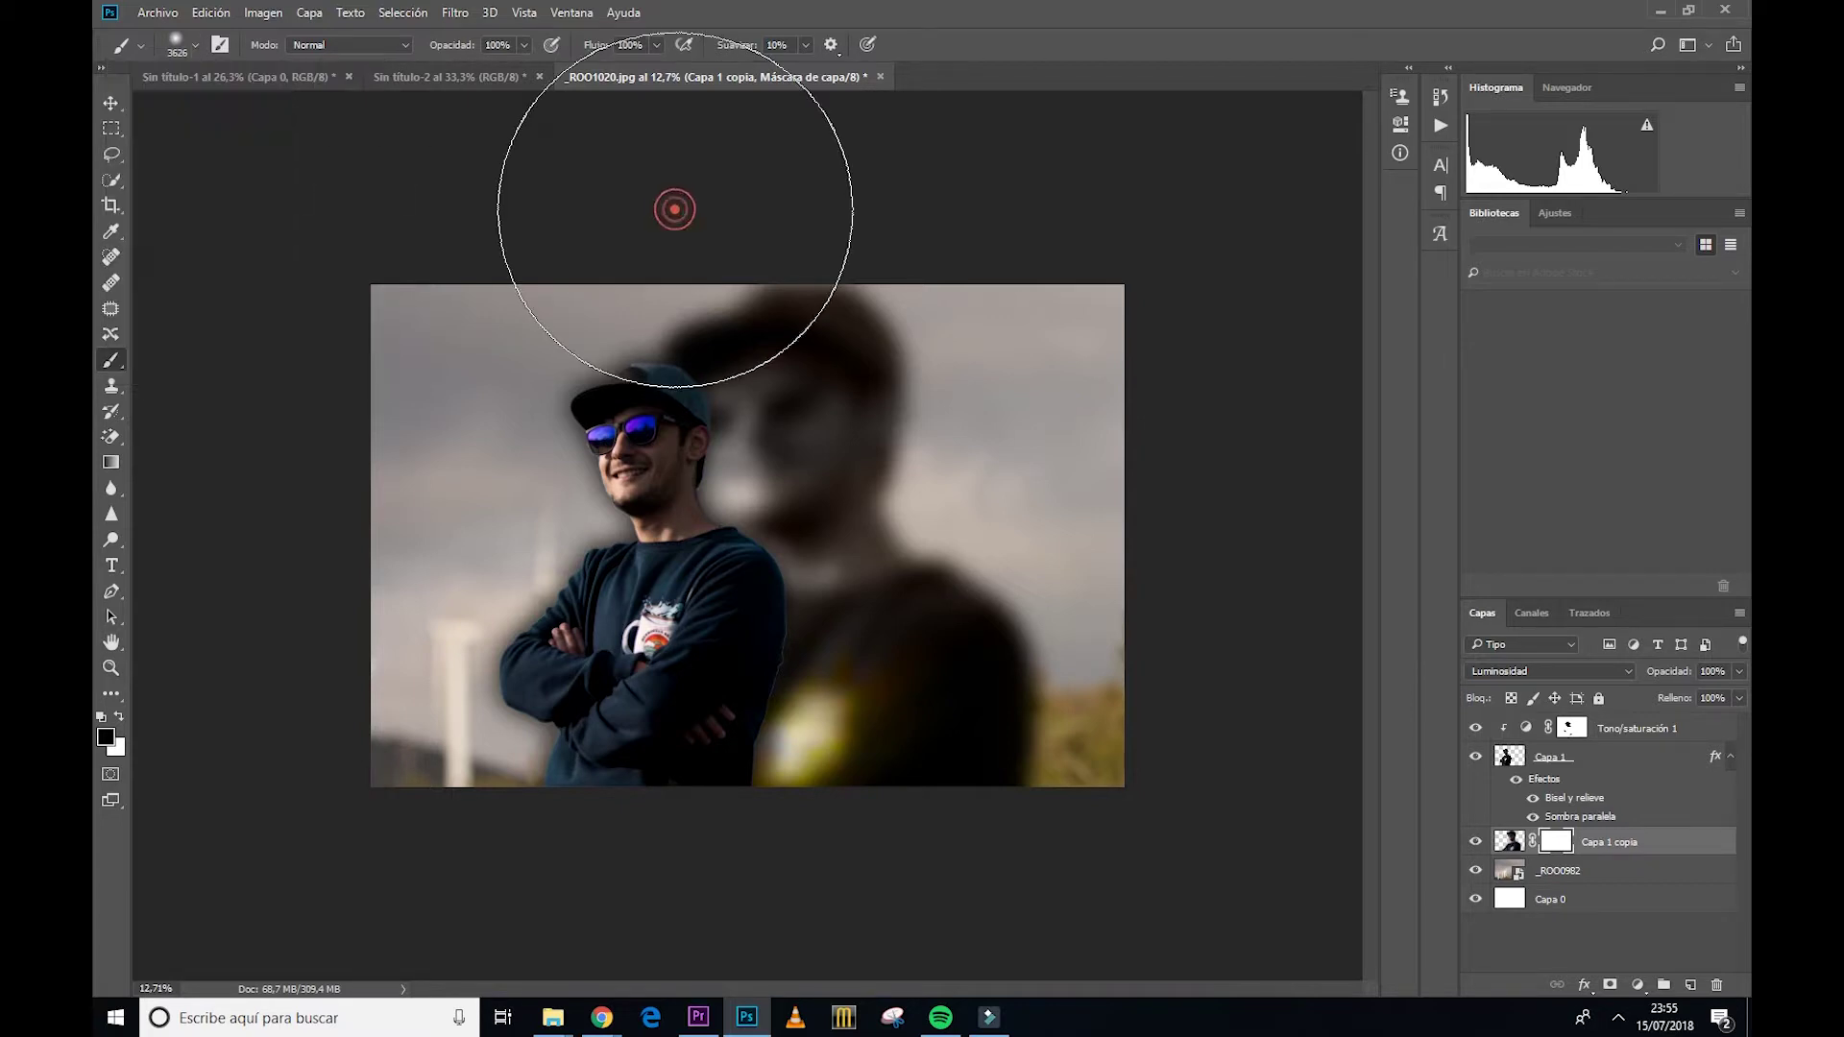
left_click(885, 851)
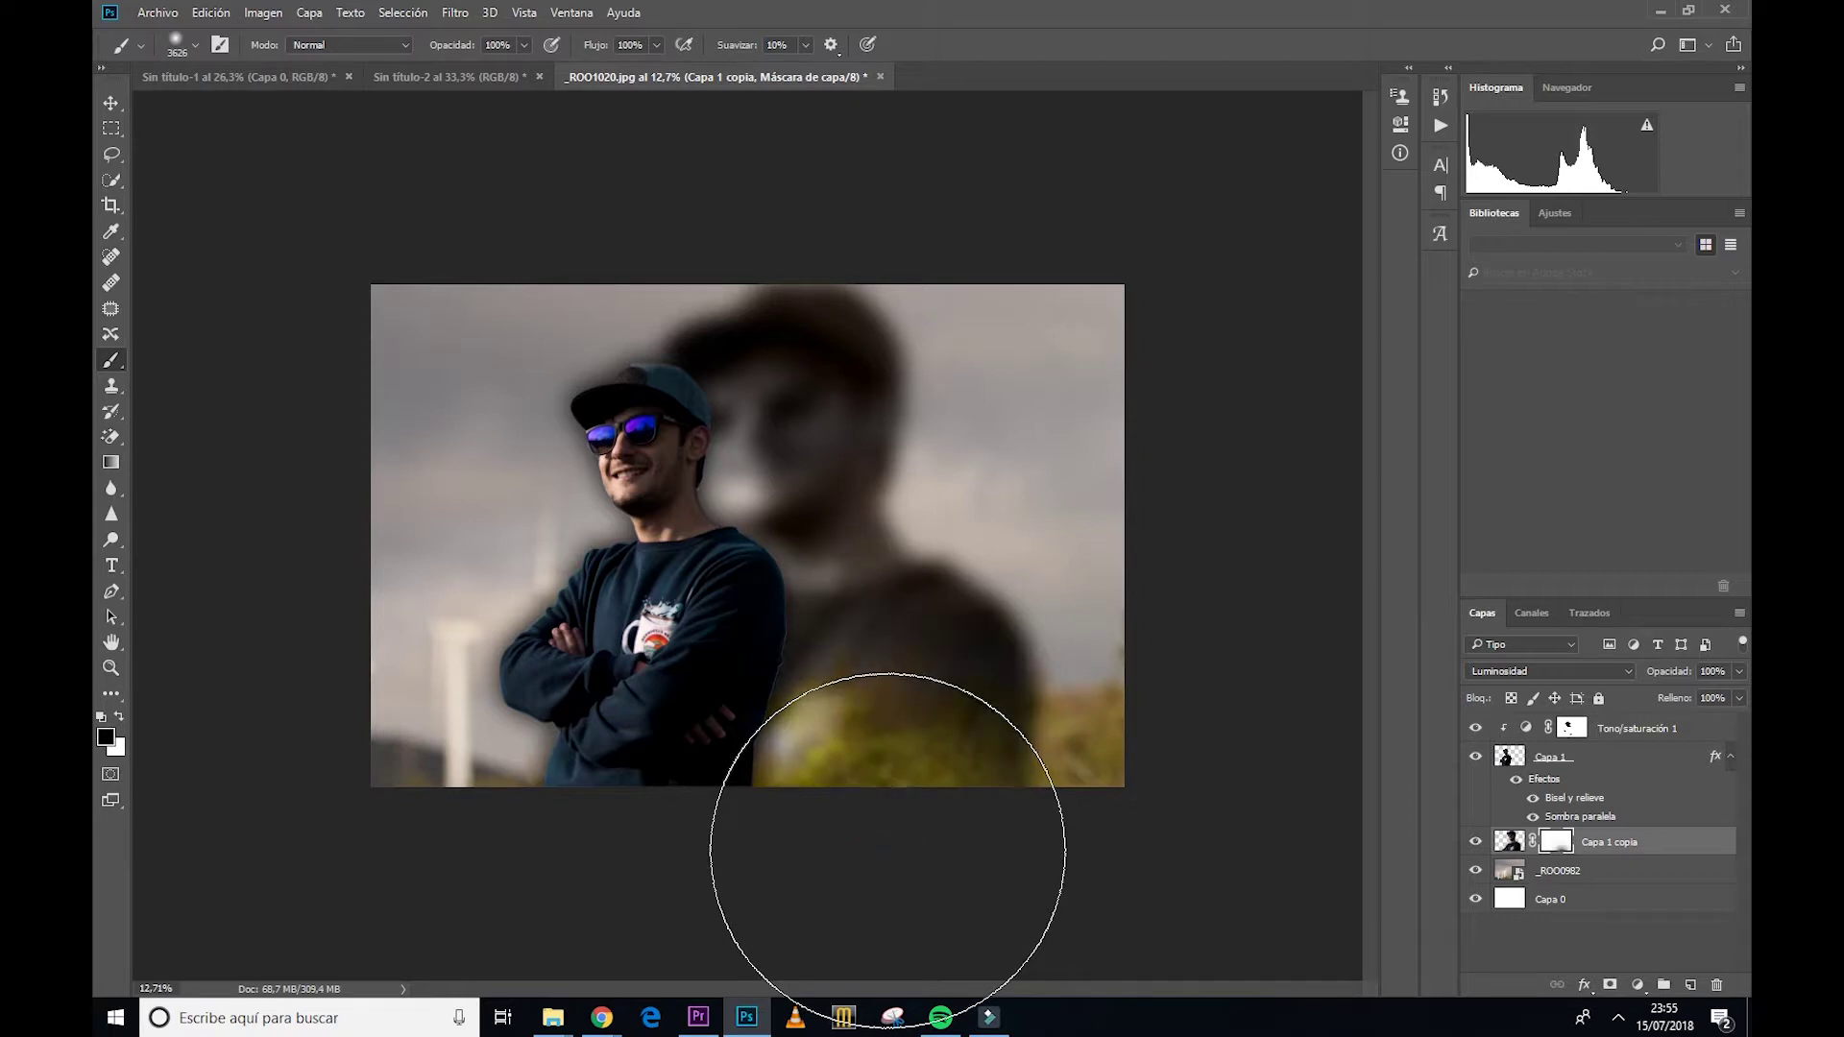
left_click(887, 850)
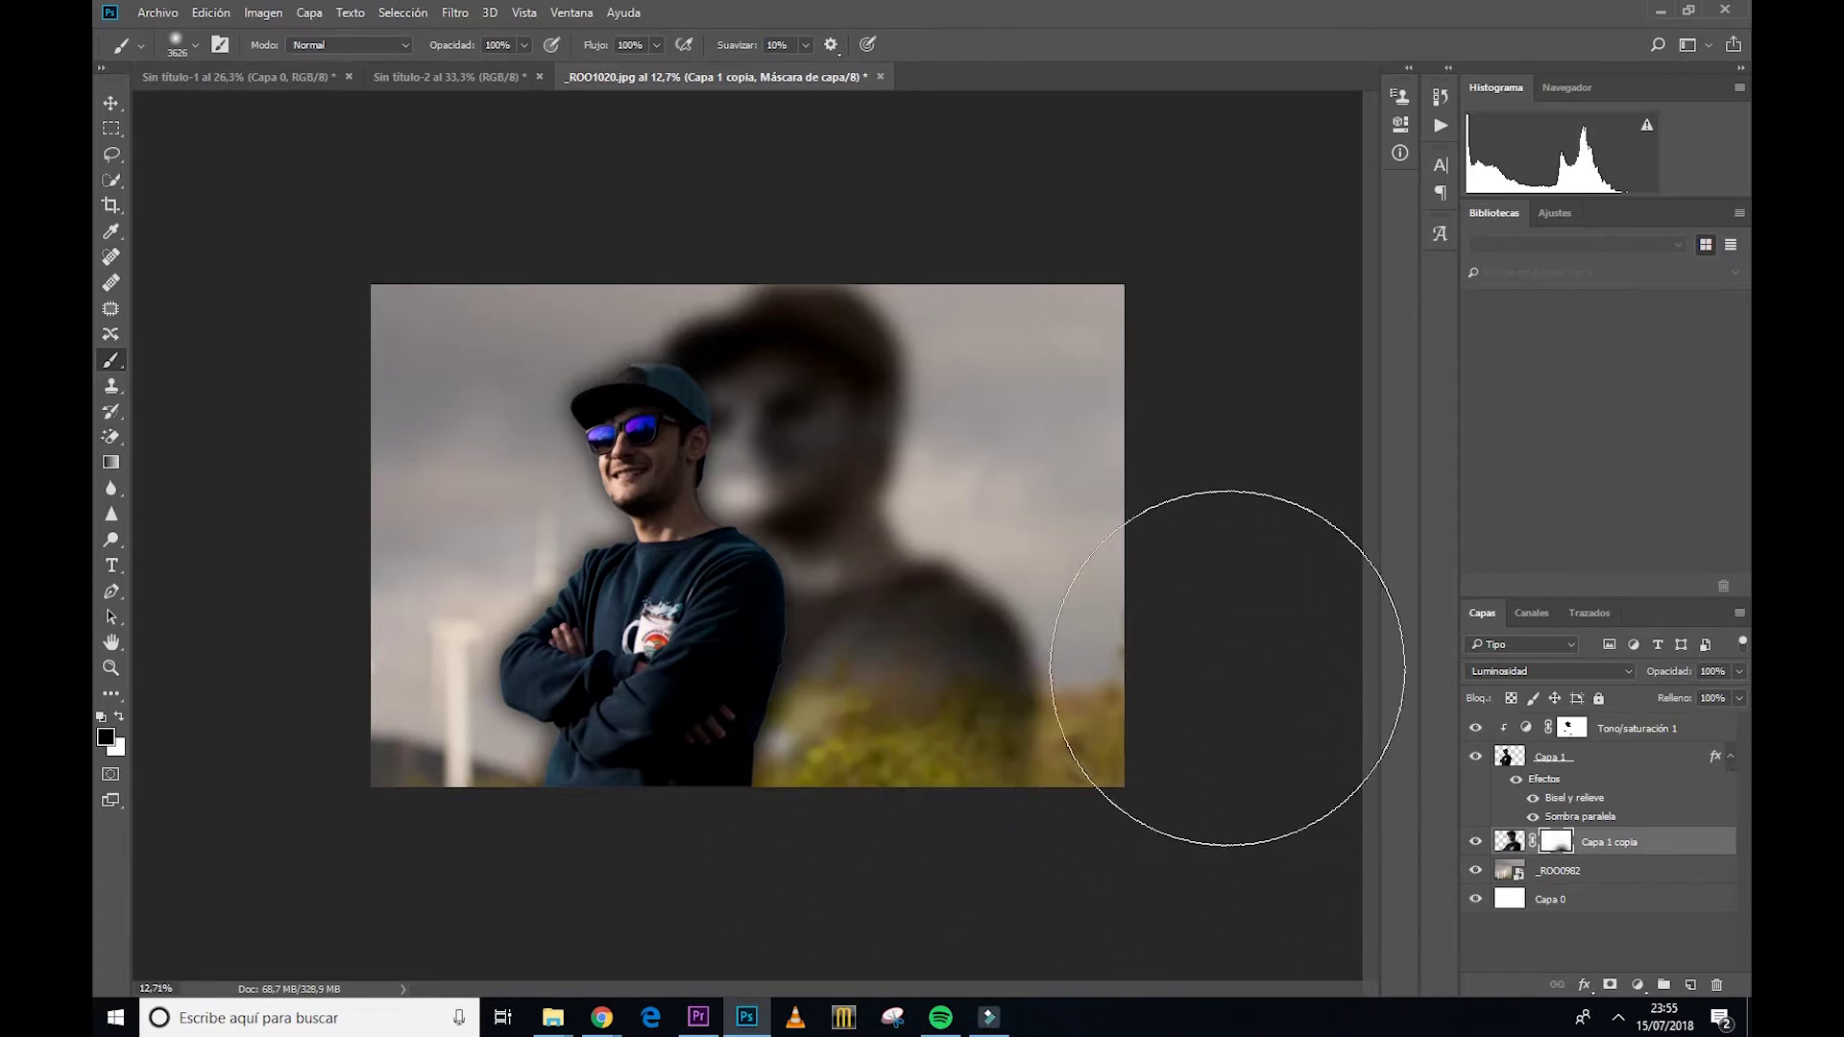
left_click(110, 106)
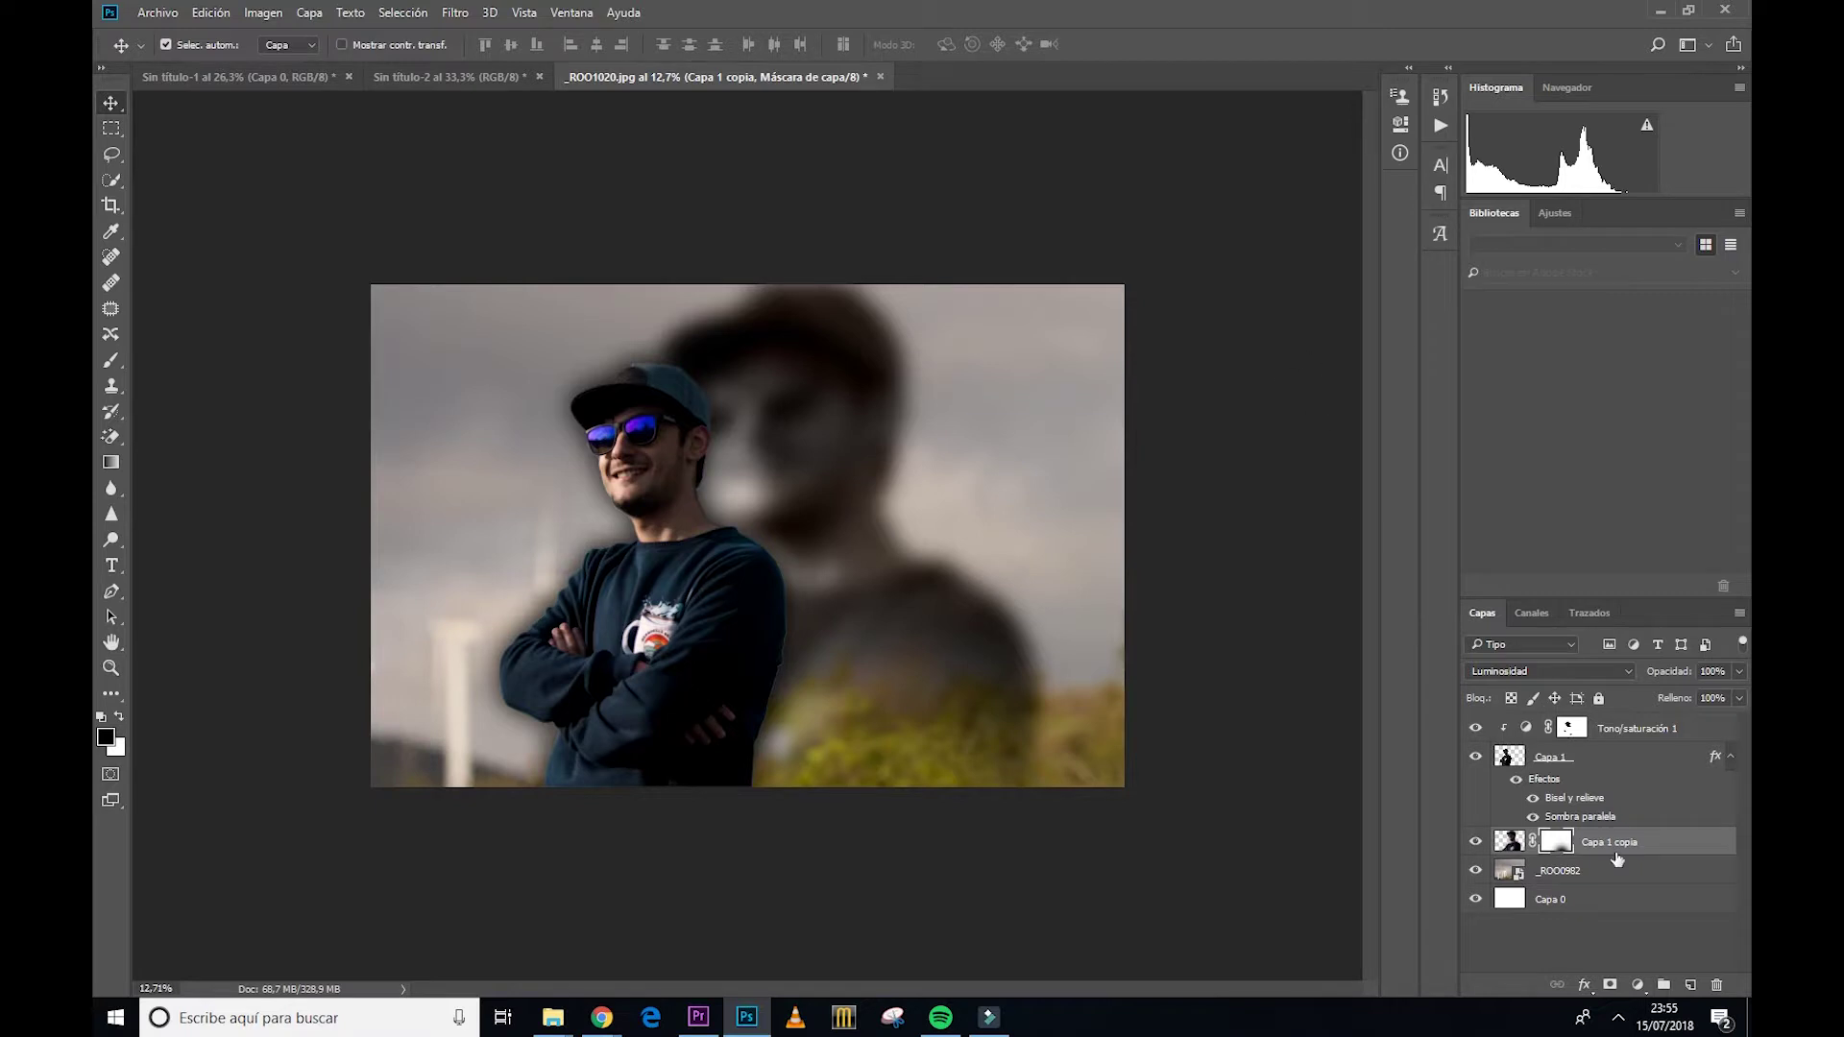
Step: Add a new top layer Capa 2 and paint yellow at the lower left with a 5000 px brush
left_click(1690, 989)
left_click_drag(1613, 845, 1630, 721)
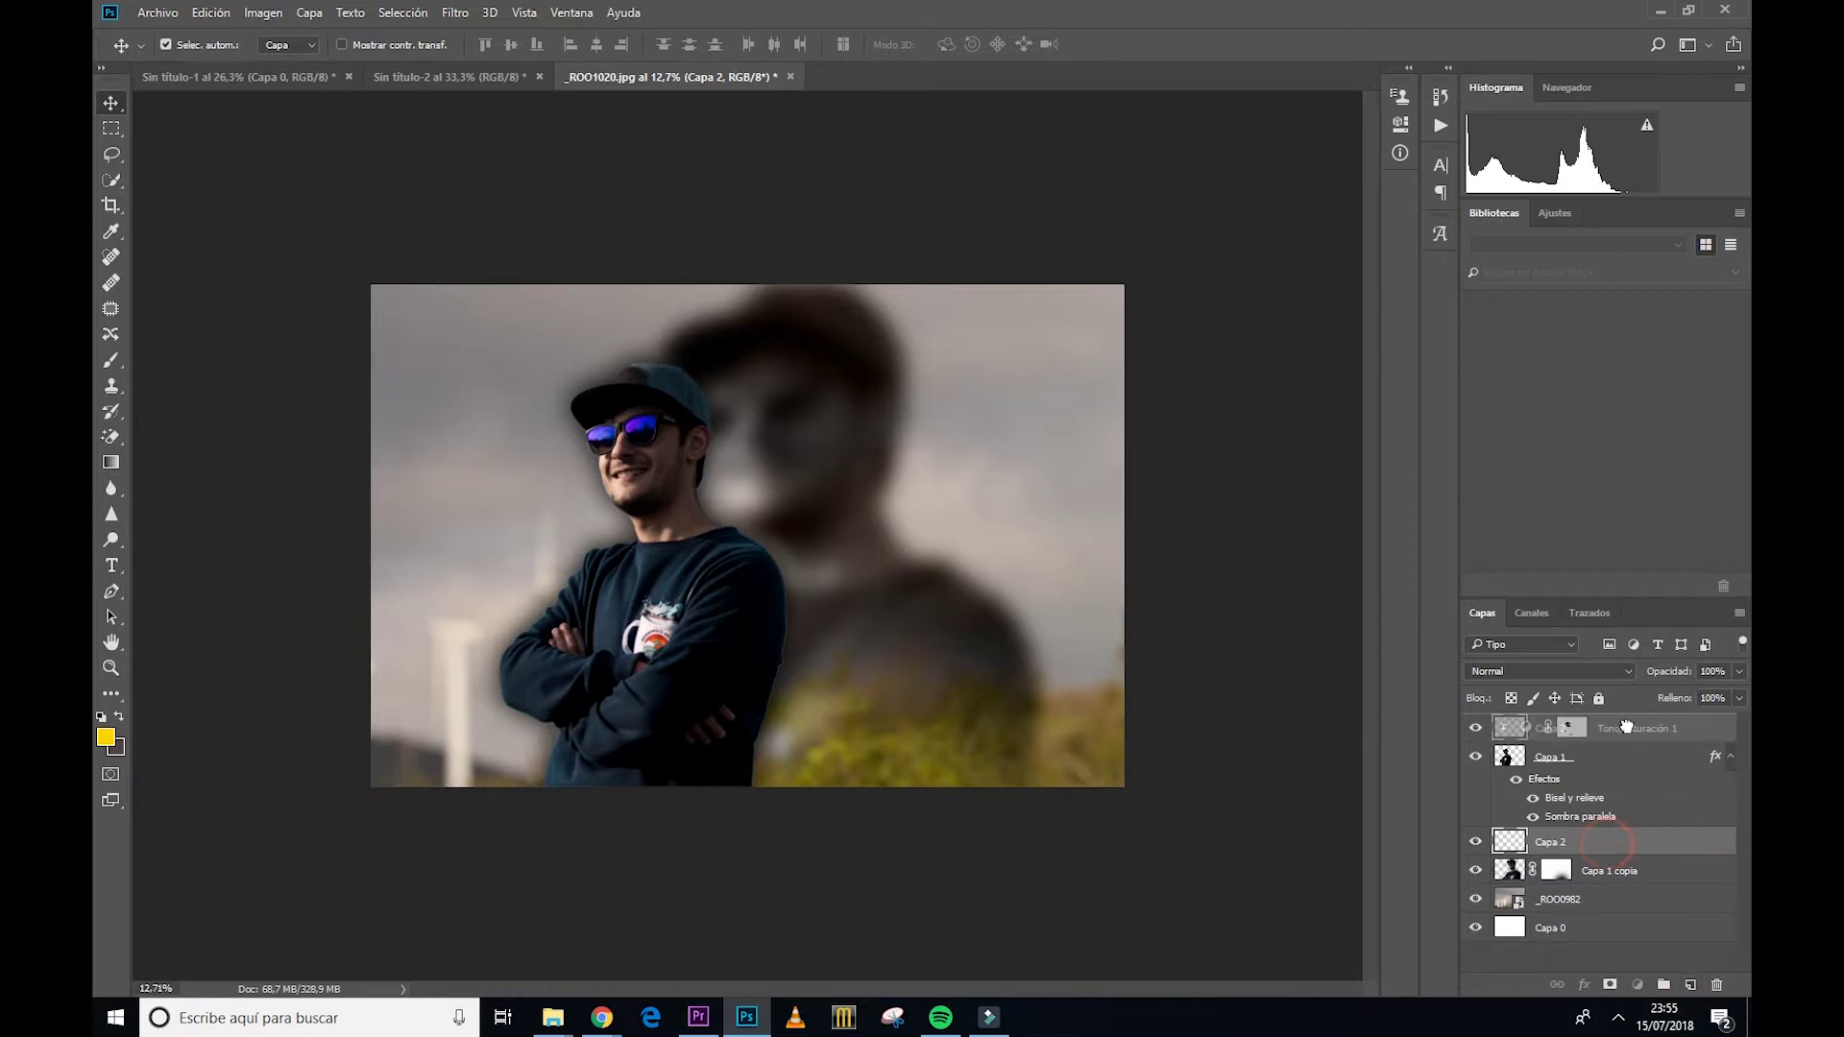
left_click(111, 361)
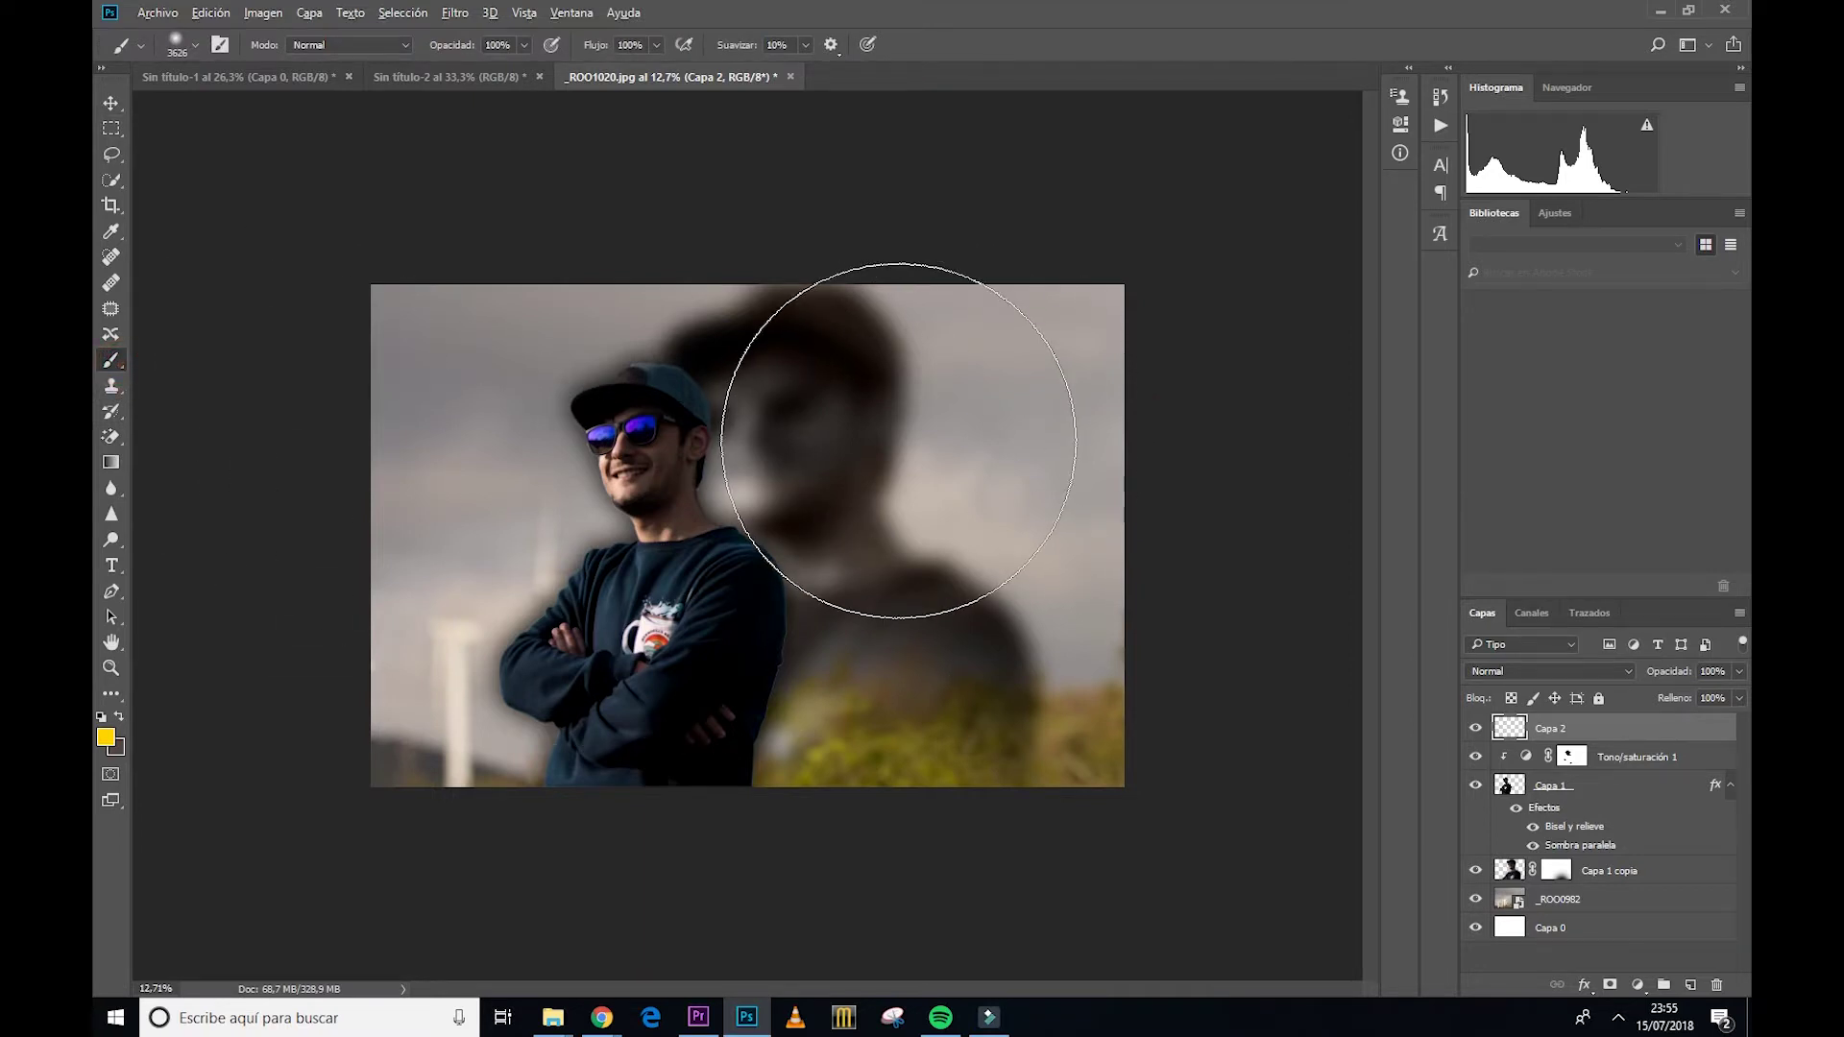
left_click_drag(899, 441, 1037, 412)
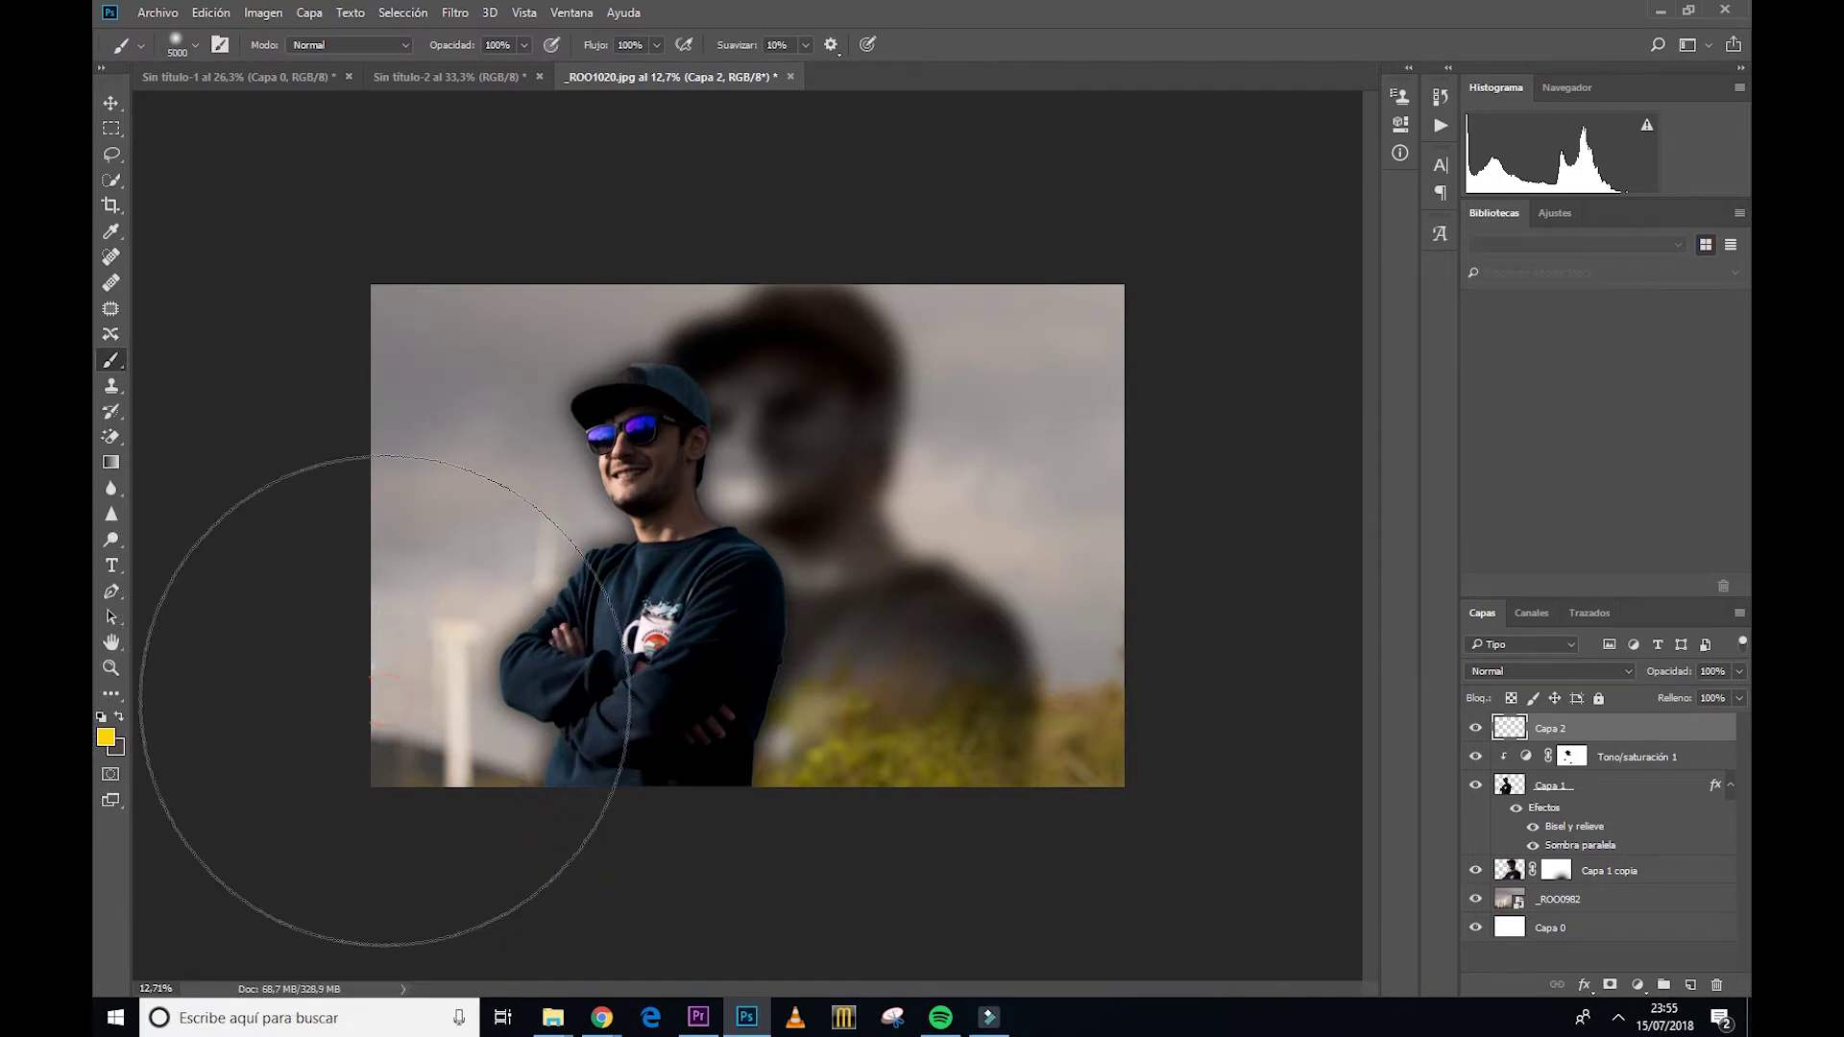
left_click(384, 700)
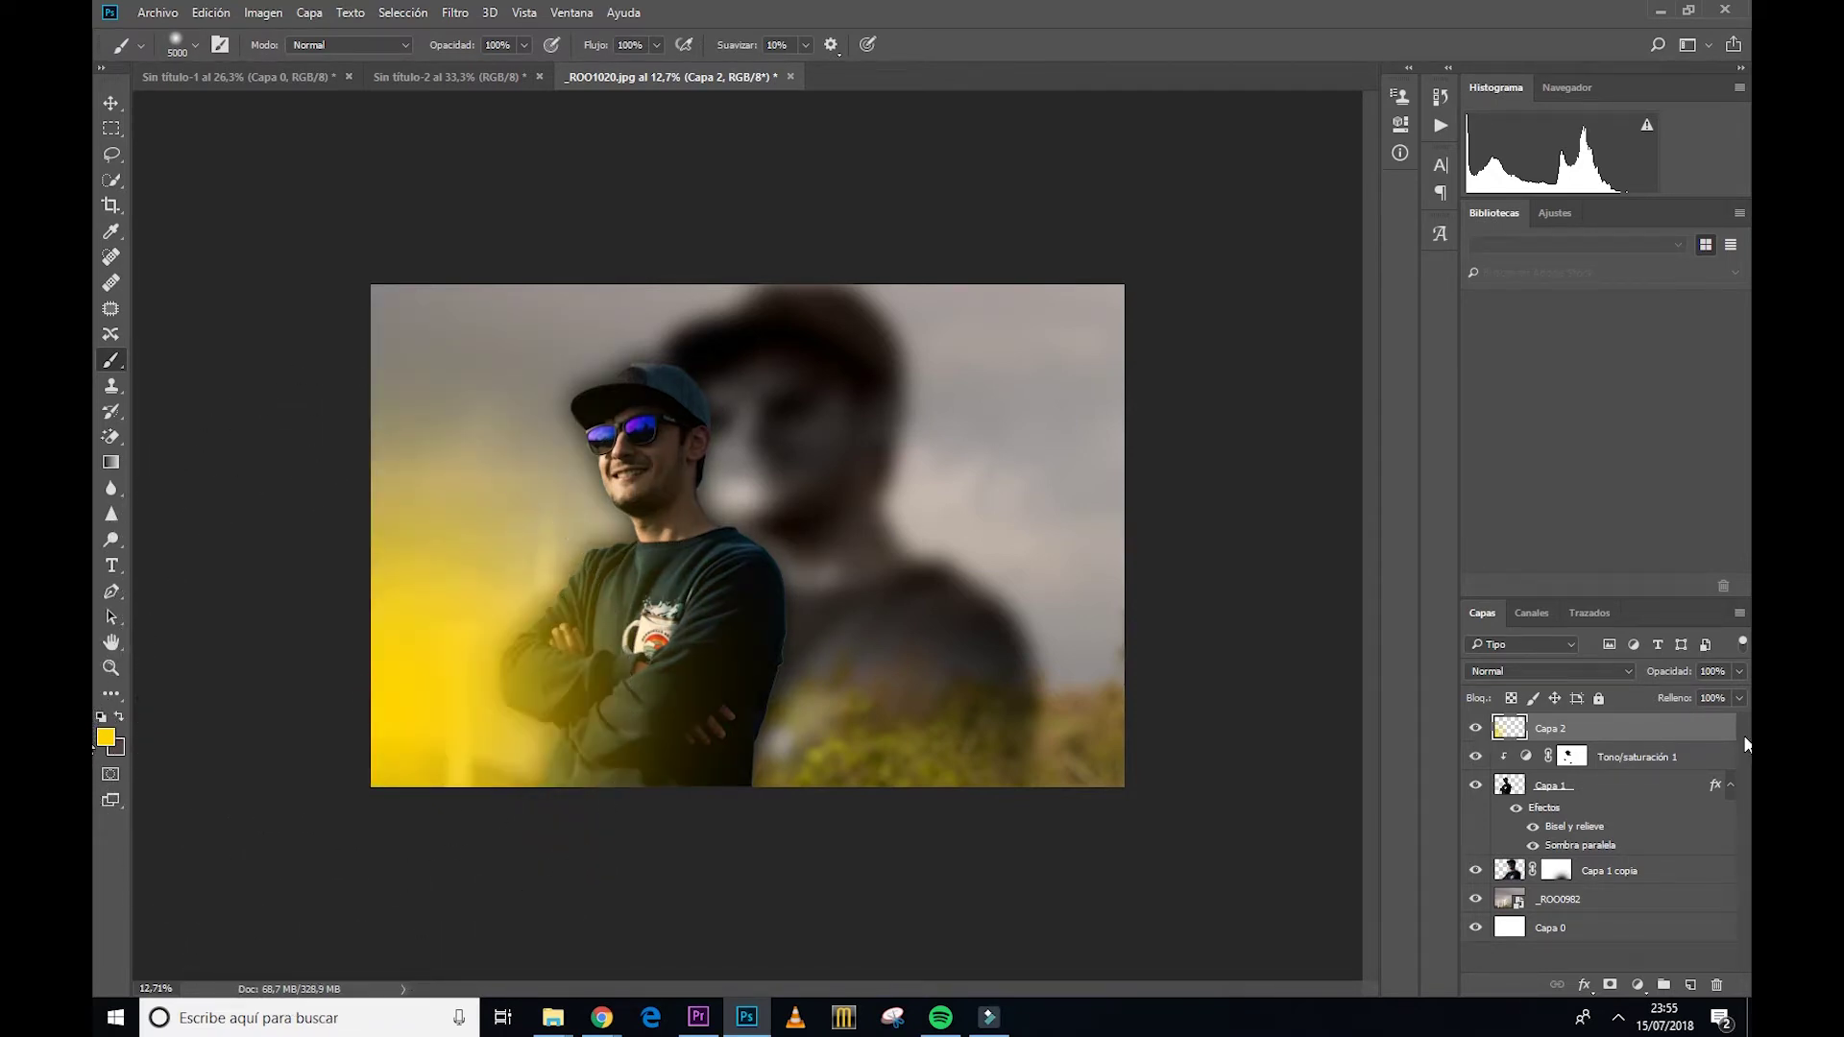
Step: Scroll through Capa 2's blend modes and settle on Trama
left_click(1611, 672)
scroll(1609, 671, "down", 1)
scroll(1609, 671, "down", 1)
scroll(1610, 671, "down", 1)
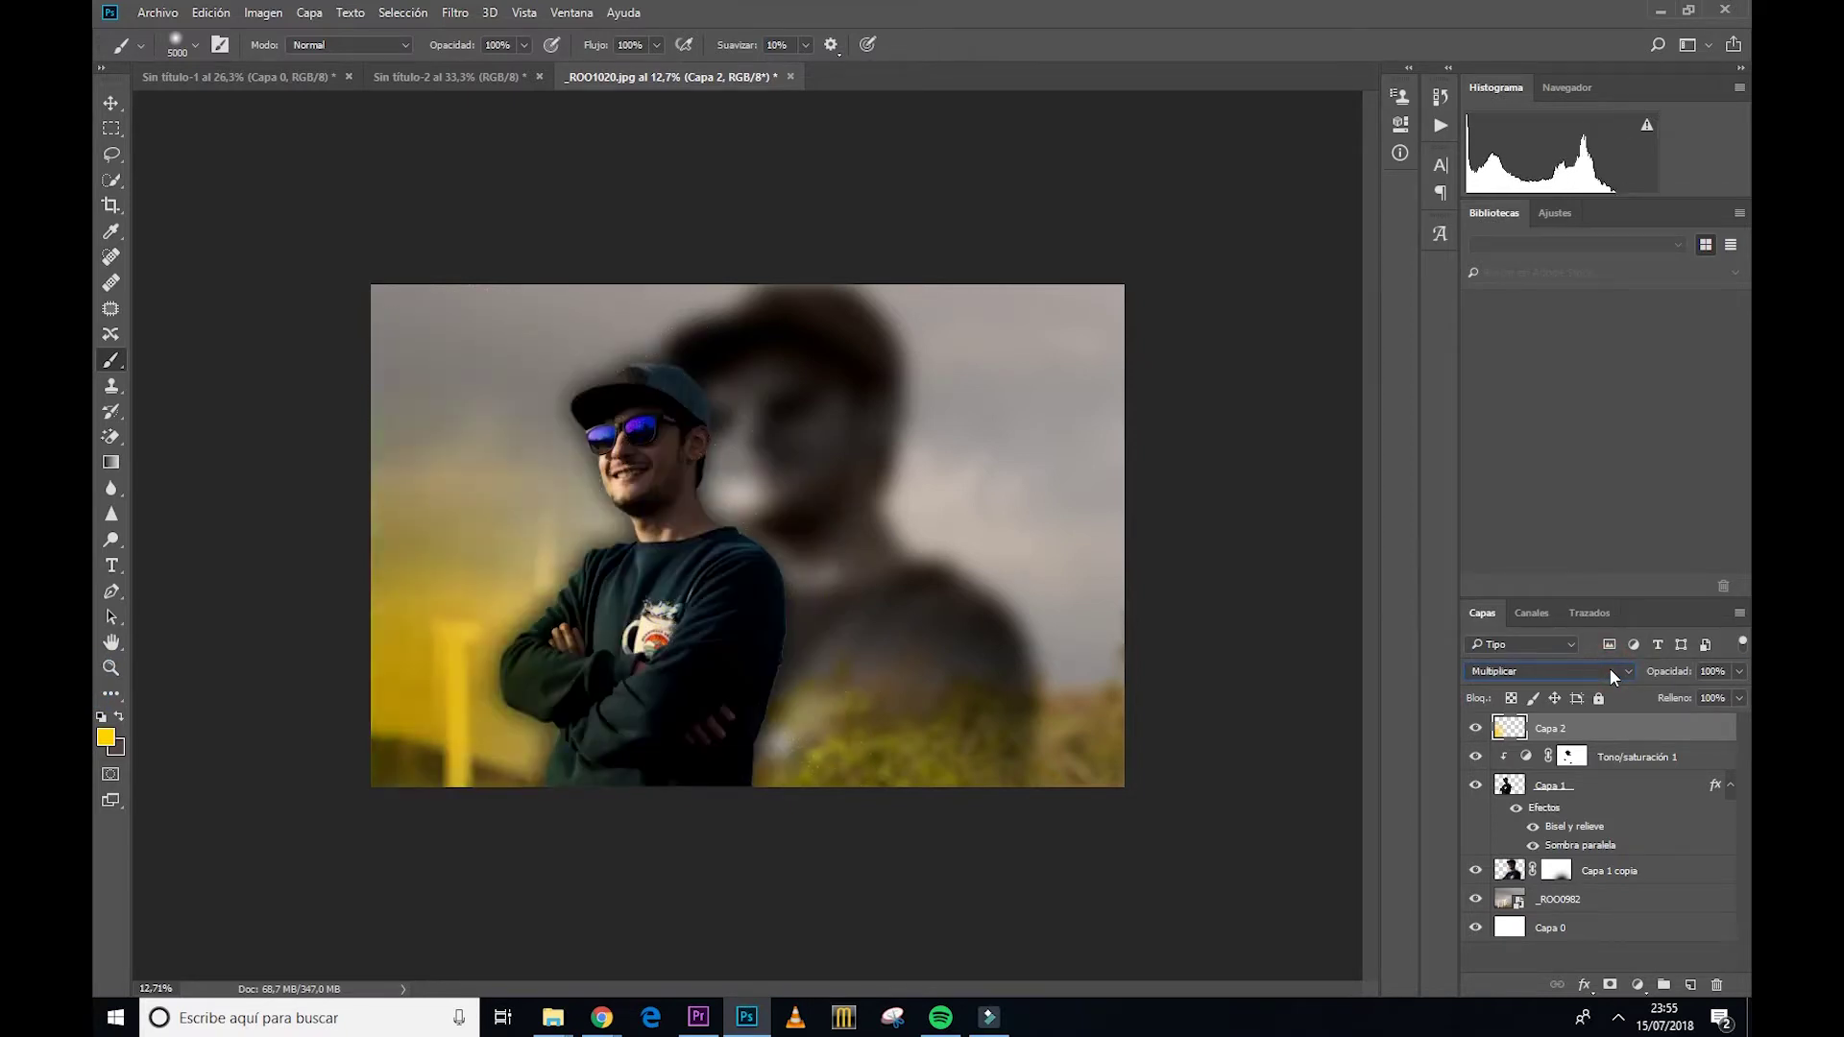
scroll(1610, 671, "down", 1)
scroll(1609, 671, "down", 1)
scroll(1609, 671, "down", 1)
scroll(1609, 671, "down", 1)
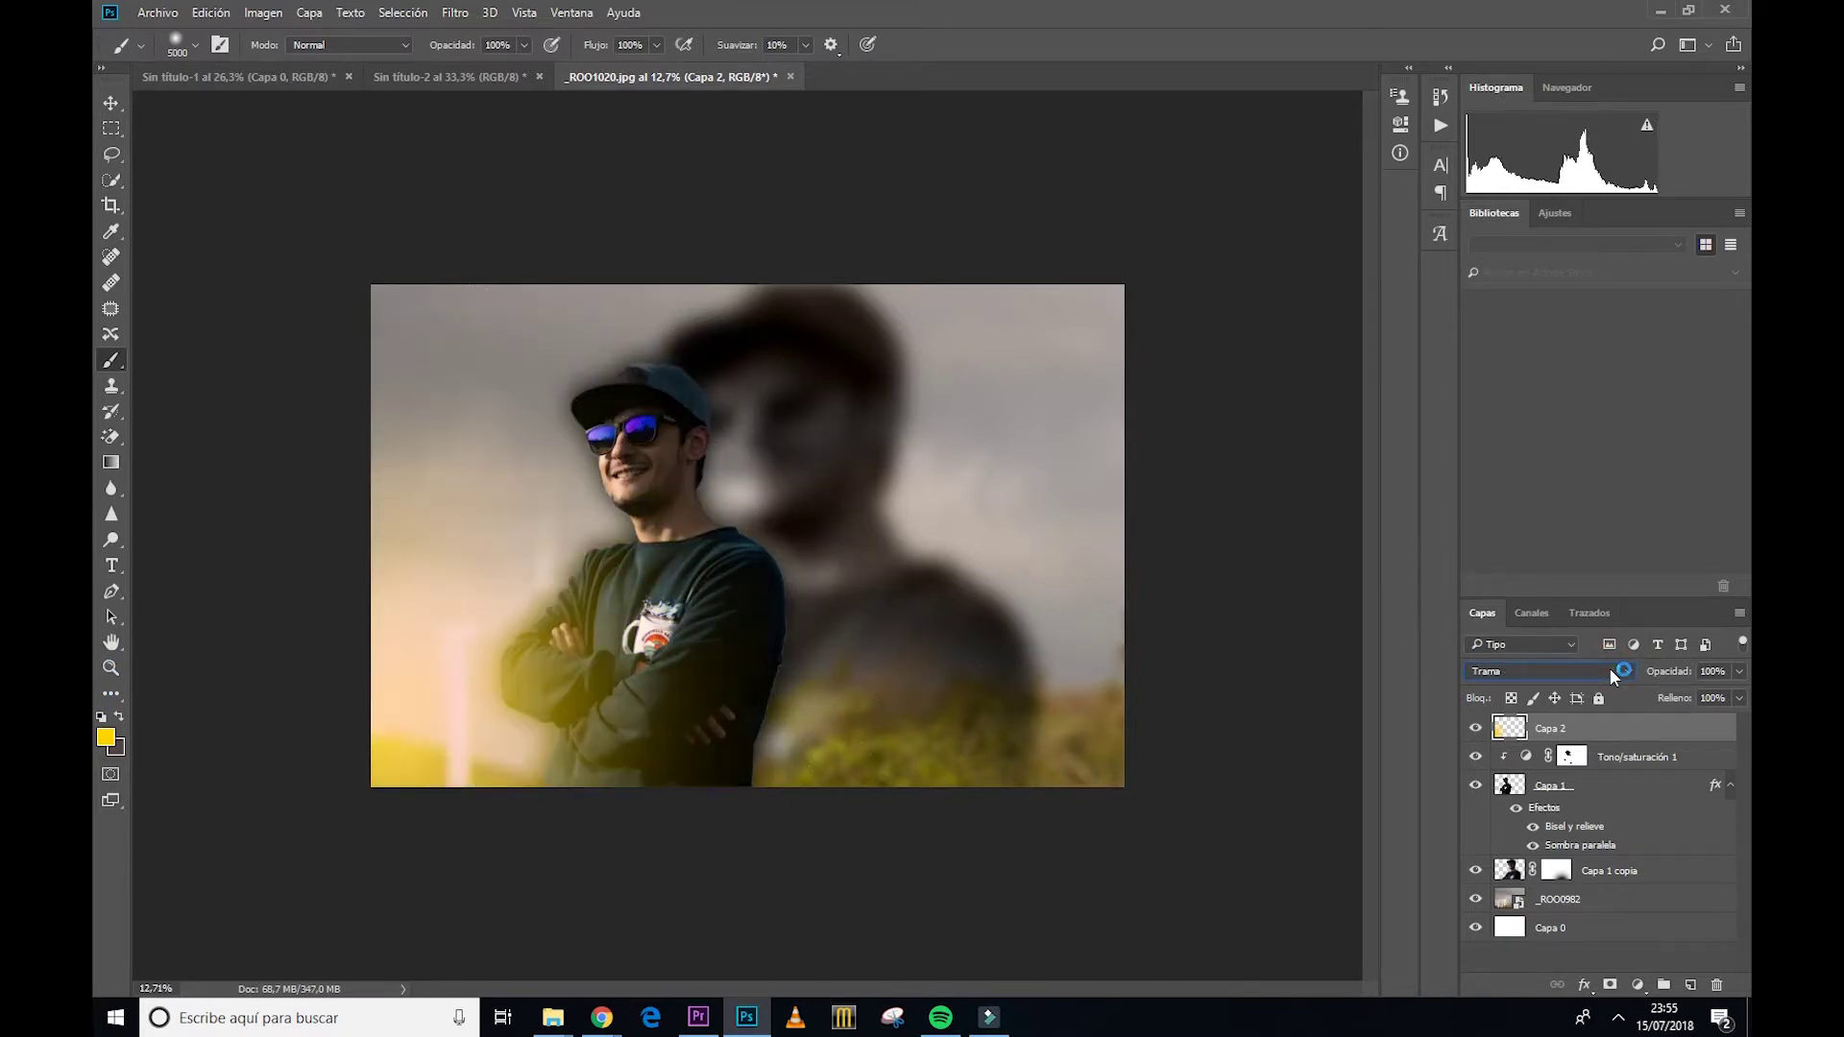
scroll(1609, 671, "down", 1)
scroll(1609, 671, "up", 1)
scroll(1544, 674, "down", 2)
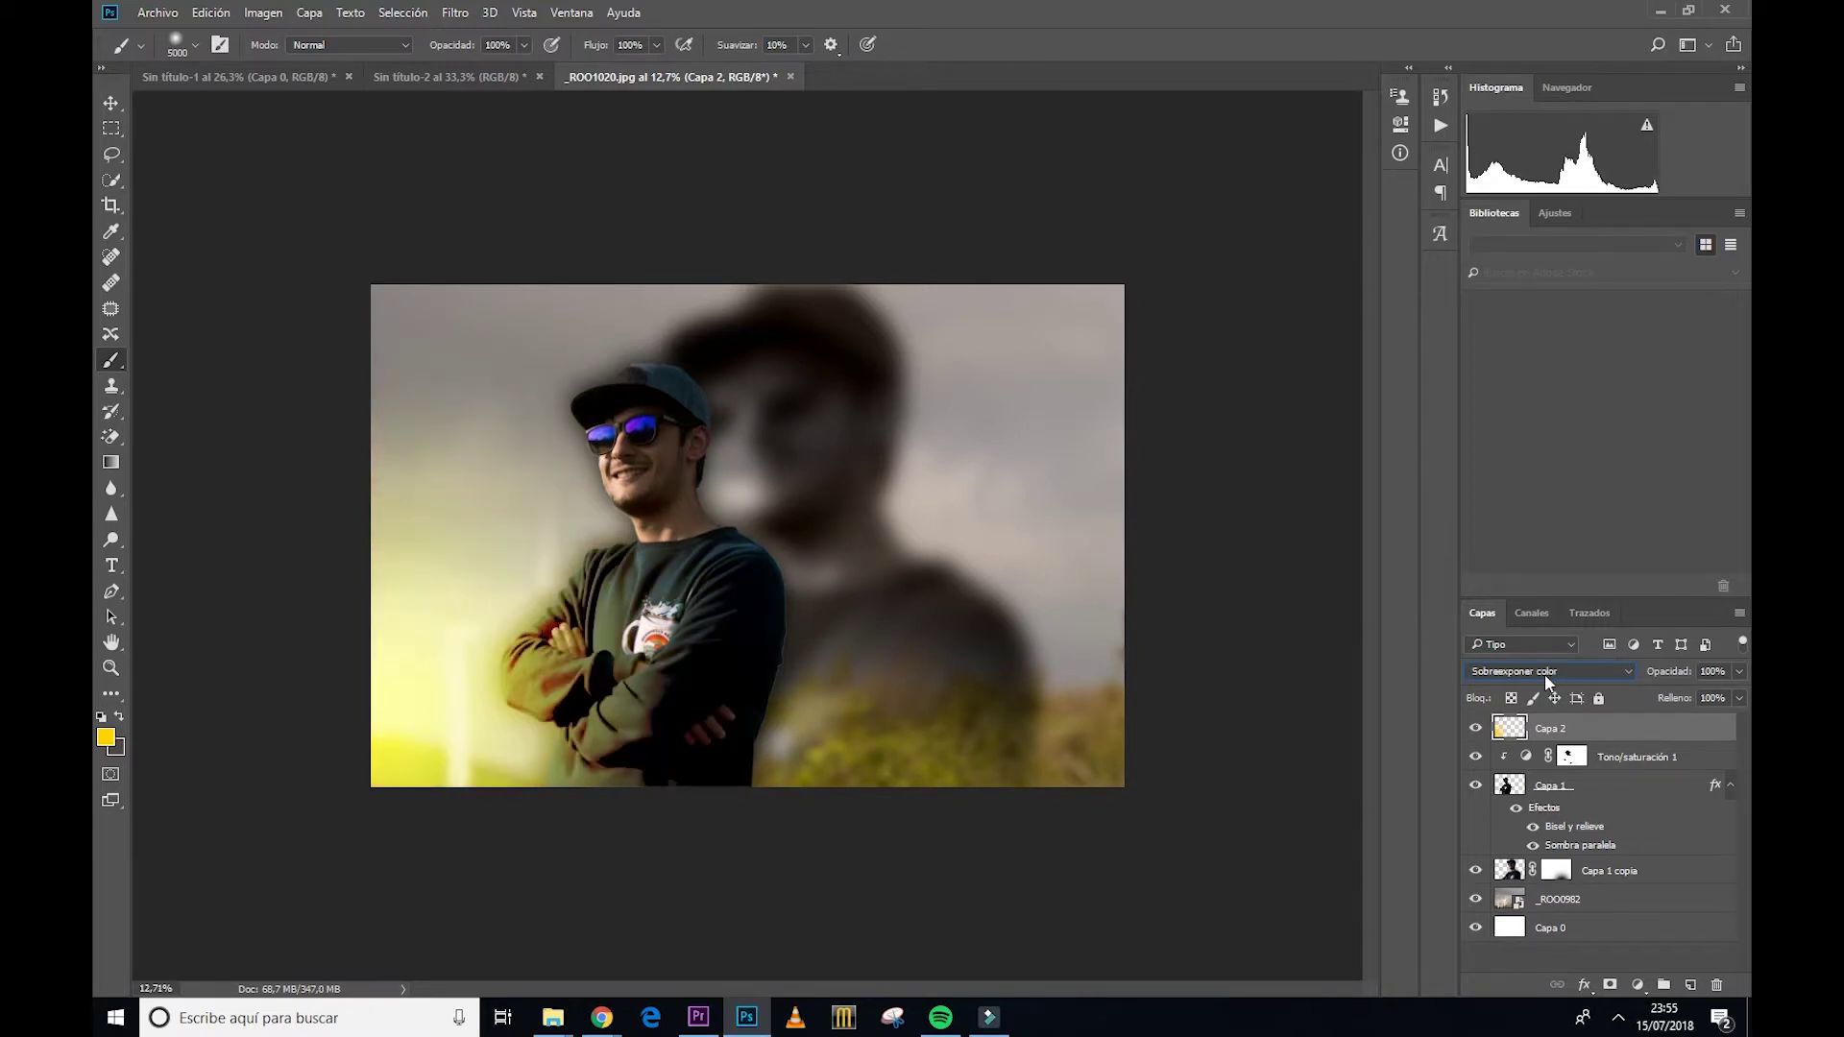
scroll(1544, 674, "down", 2)
scroll(1544, 674, "down", 1)
scroll(1544, 674, "down", 1)
scroll(1546, 674, "down", 2)
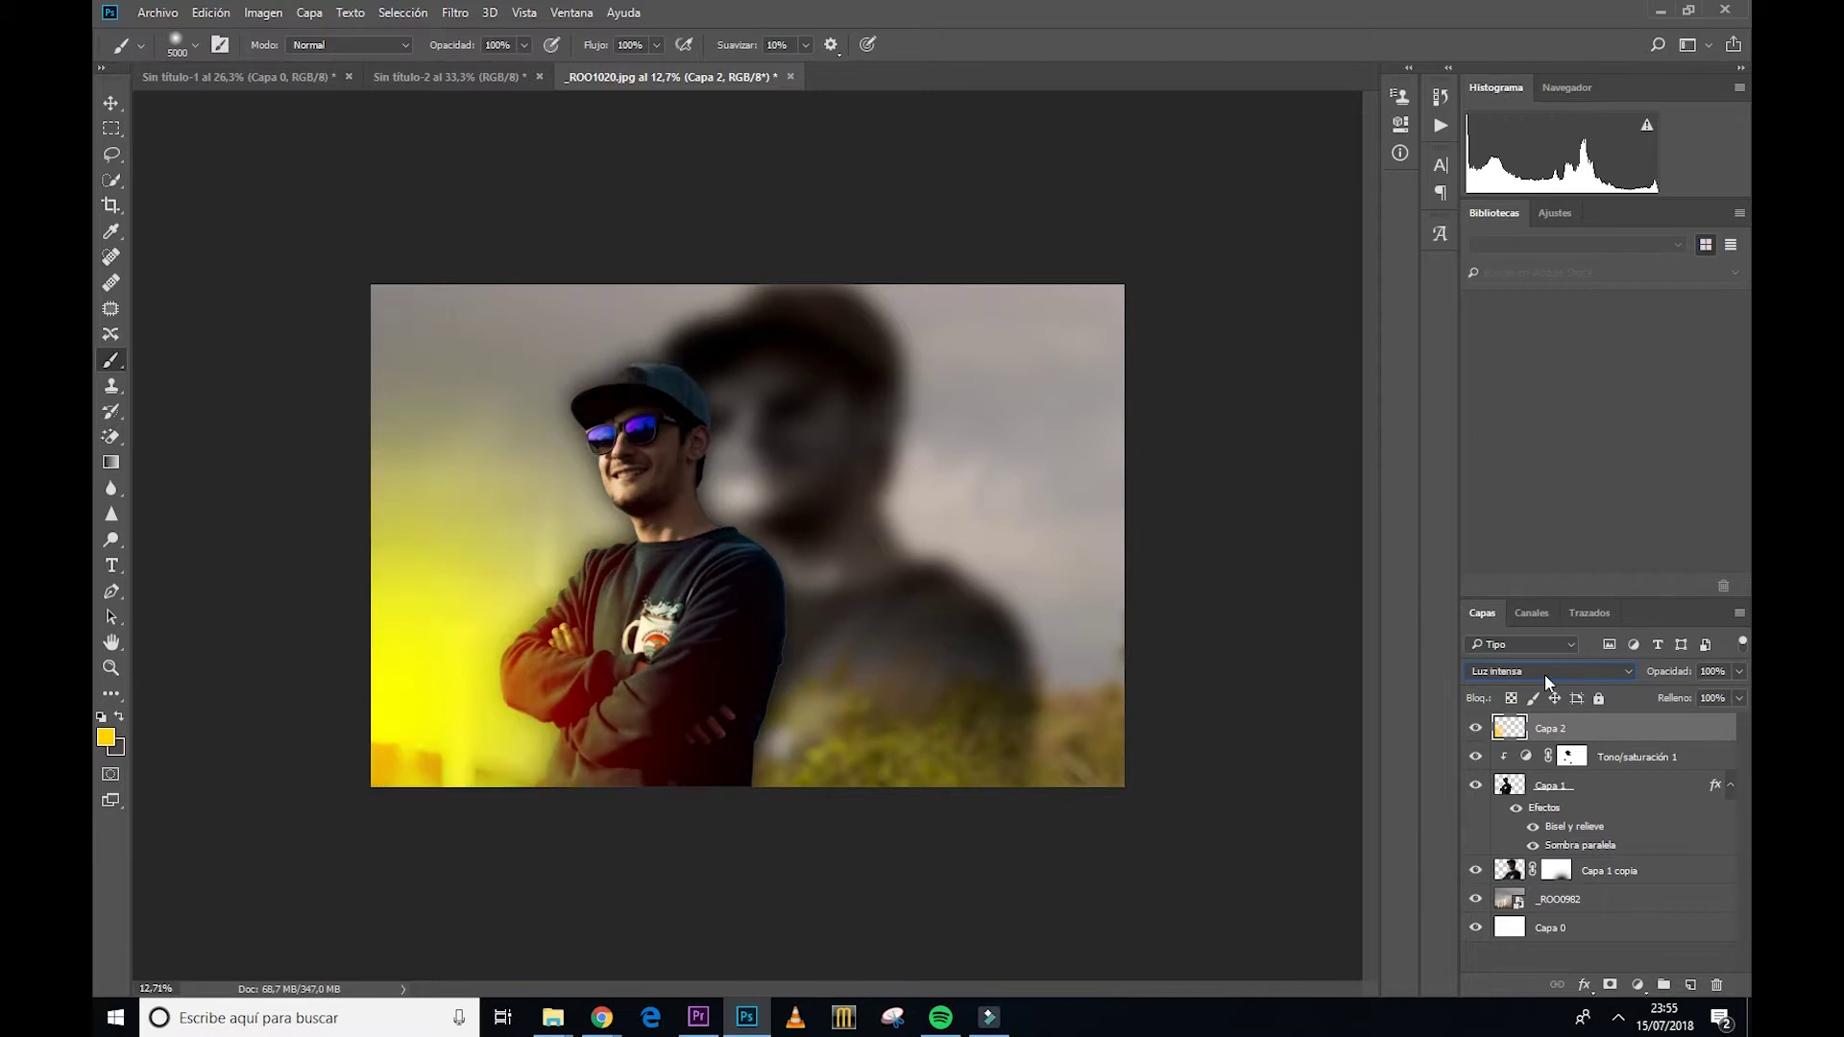
scroll(1544, 674, "down", 2)
scroll(1544, 674, "up", 2)
scroll(1545, 679, "down", 3)
scroll(1545, 679, "down", 3)
scroll(1545, 679, "down", 3)
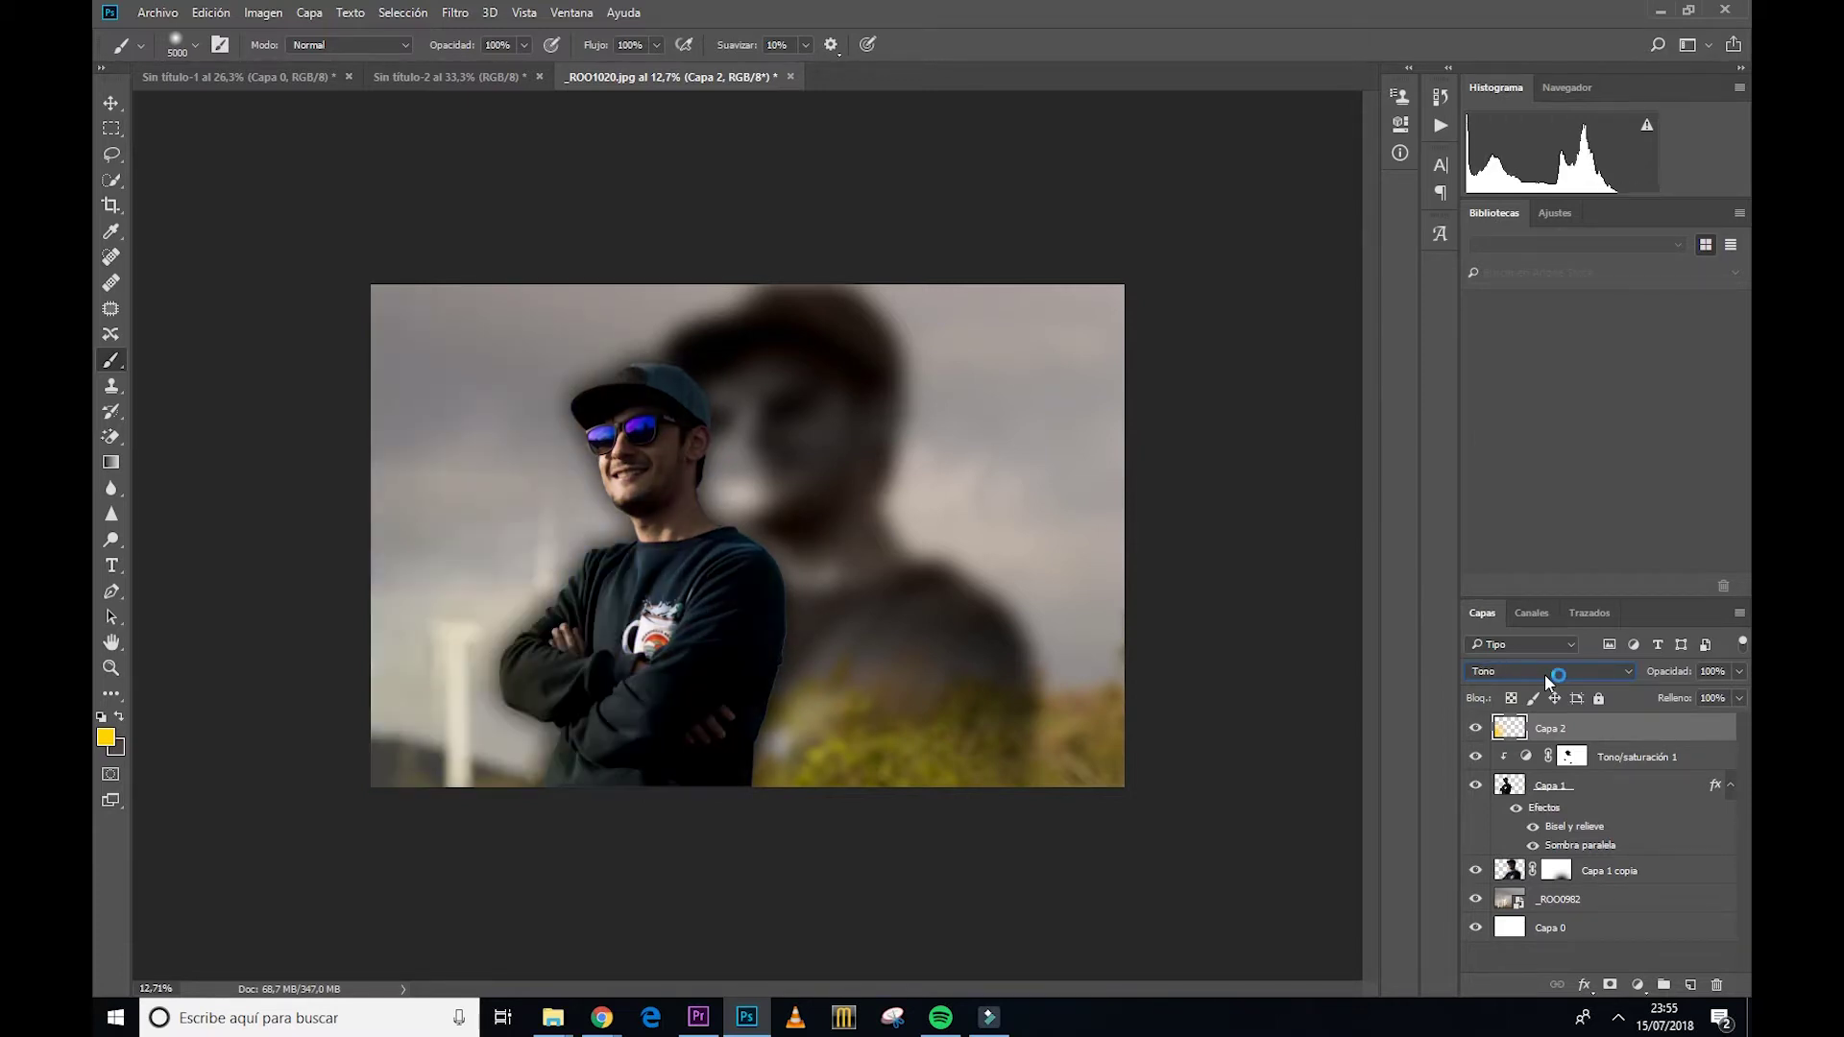
scroll(1545, 680, "down", 2)
scroll(1544, 674, "up", 4)
scroll(1544, 674, "up", 4)
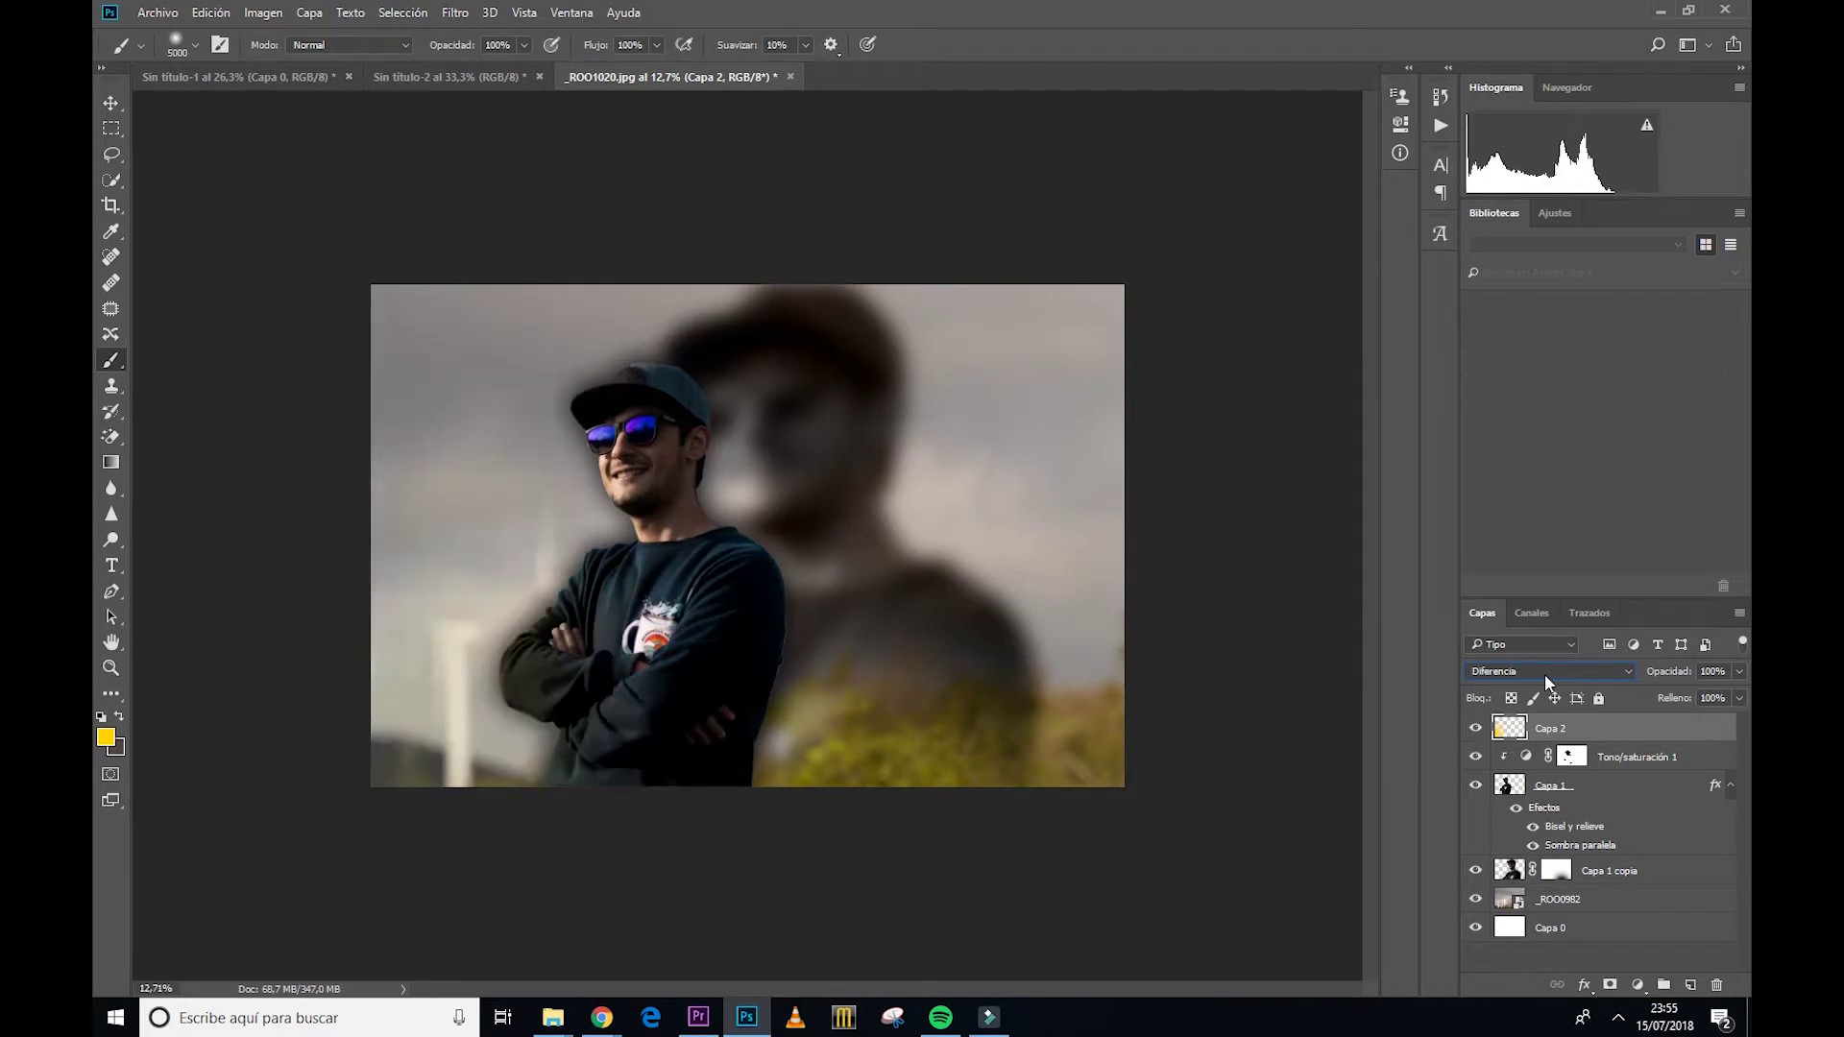
scroll(1544, 675, "up", 4)
scroll(1544, 674, "up", 2)
scroll(1544, 674, "up", 2)
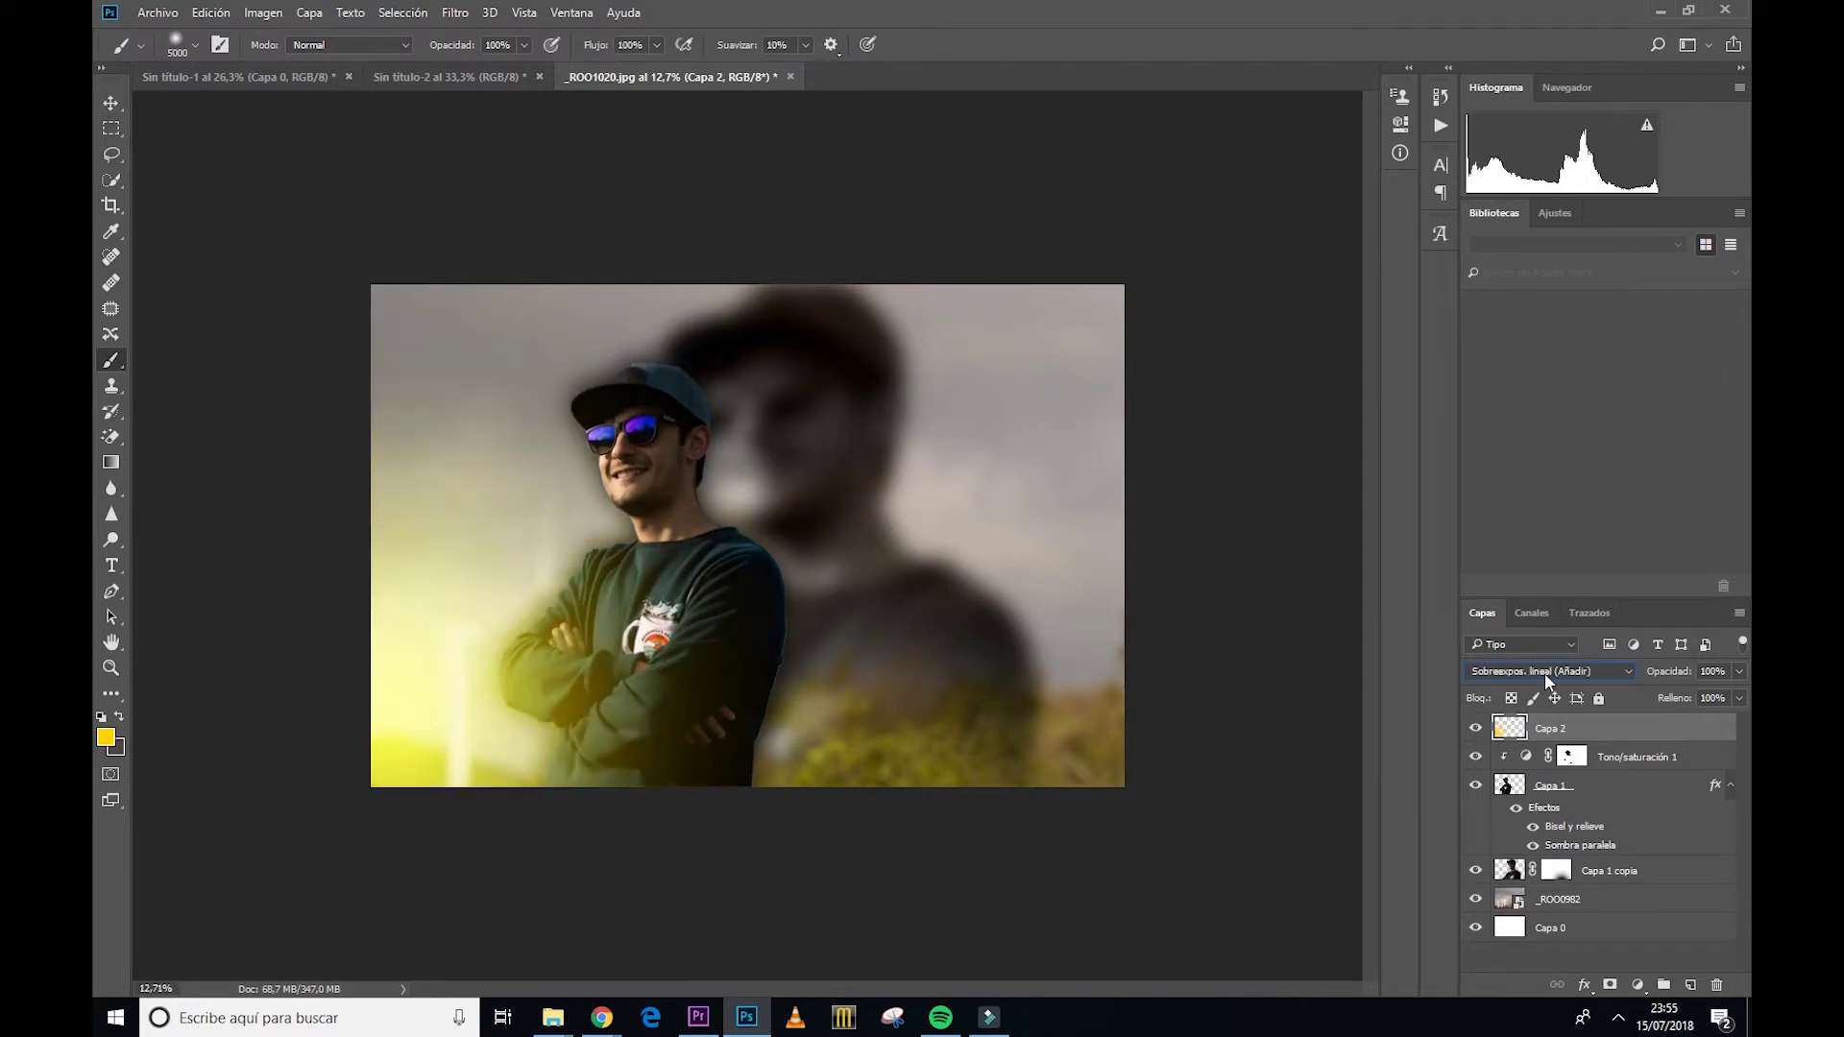
scroll(1544, 672, "up", 1)
scroll(1544, 672, "down", 1)
scroll(1521, 671, "up", 1)
scroll(1520, 670, "up", 3)
scroll(1521, 670, "down", 1)
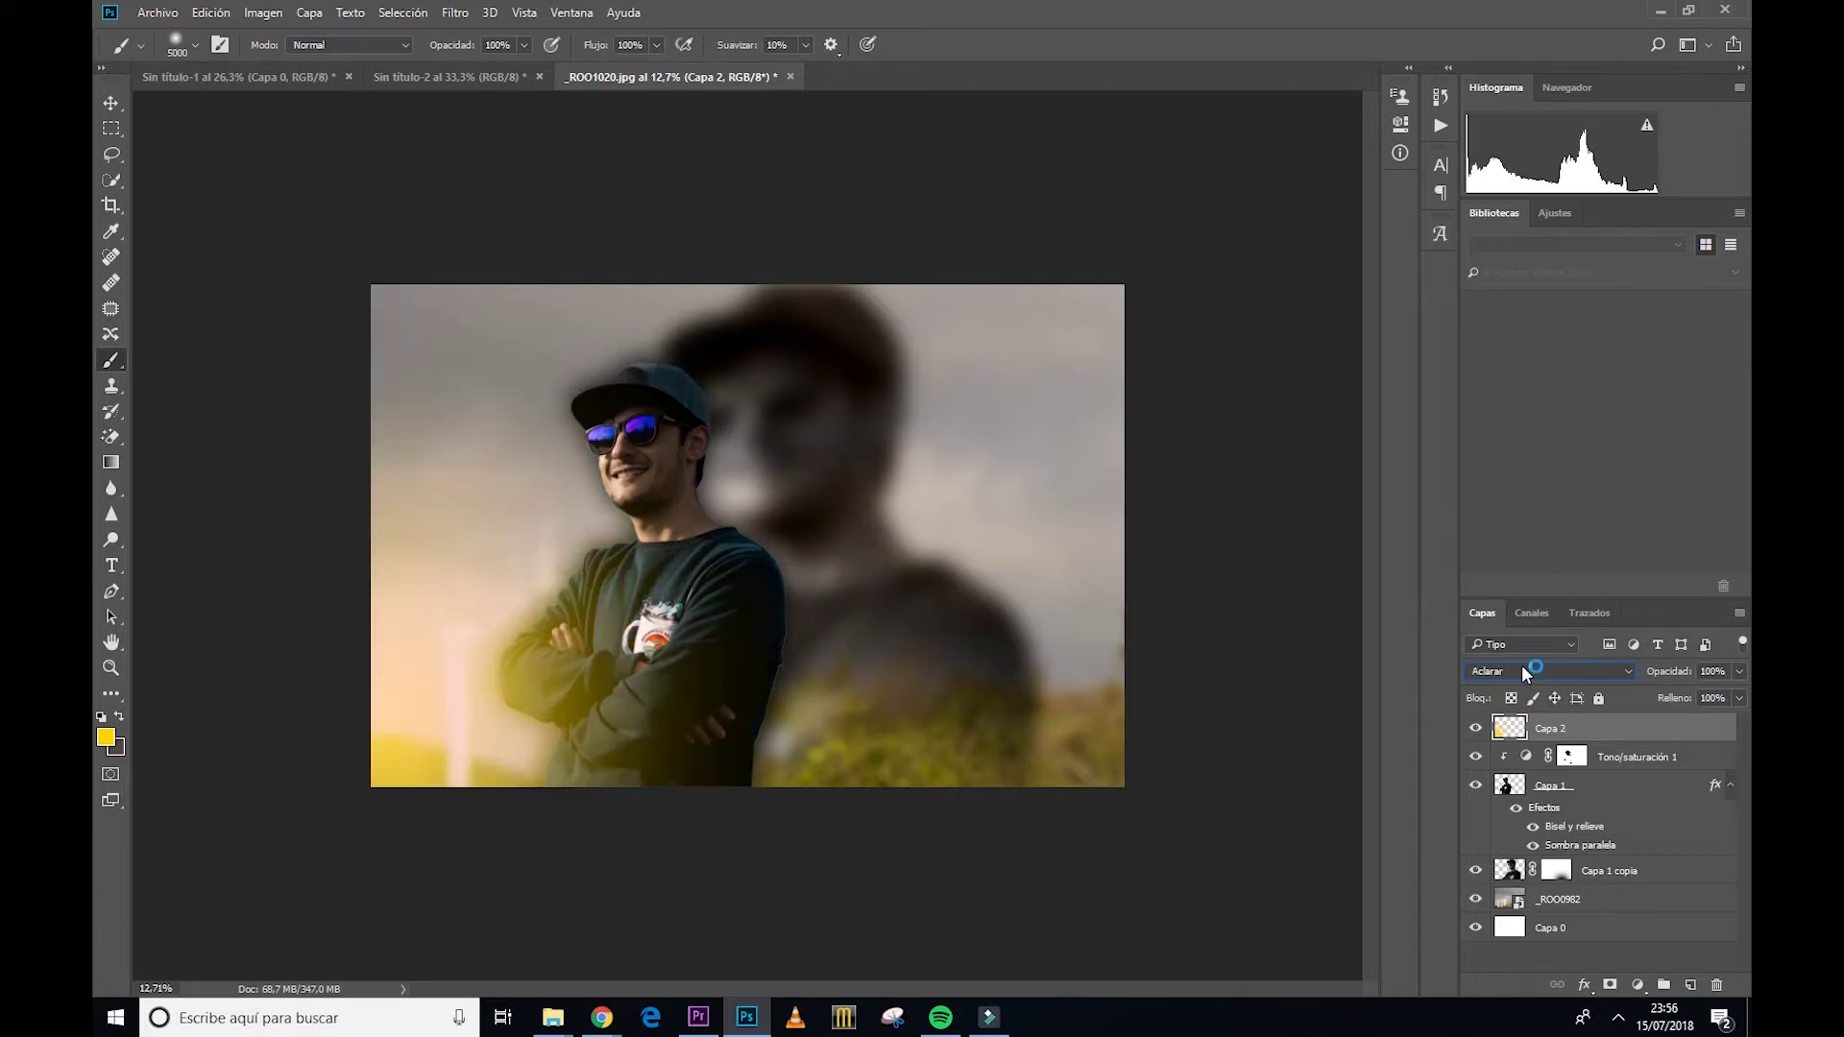
scroll(1521, 670, "down", 1)
scroll(1521, 670, "up", 5)
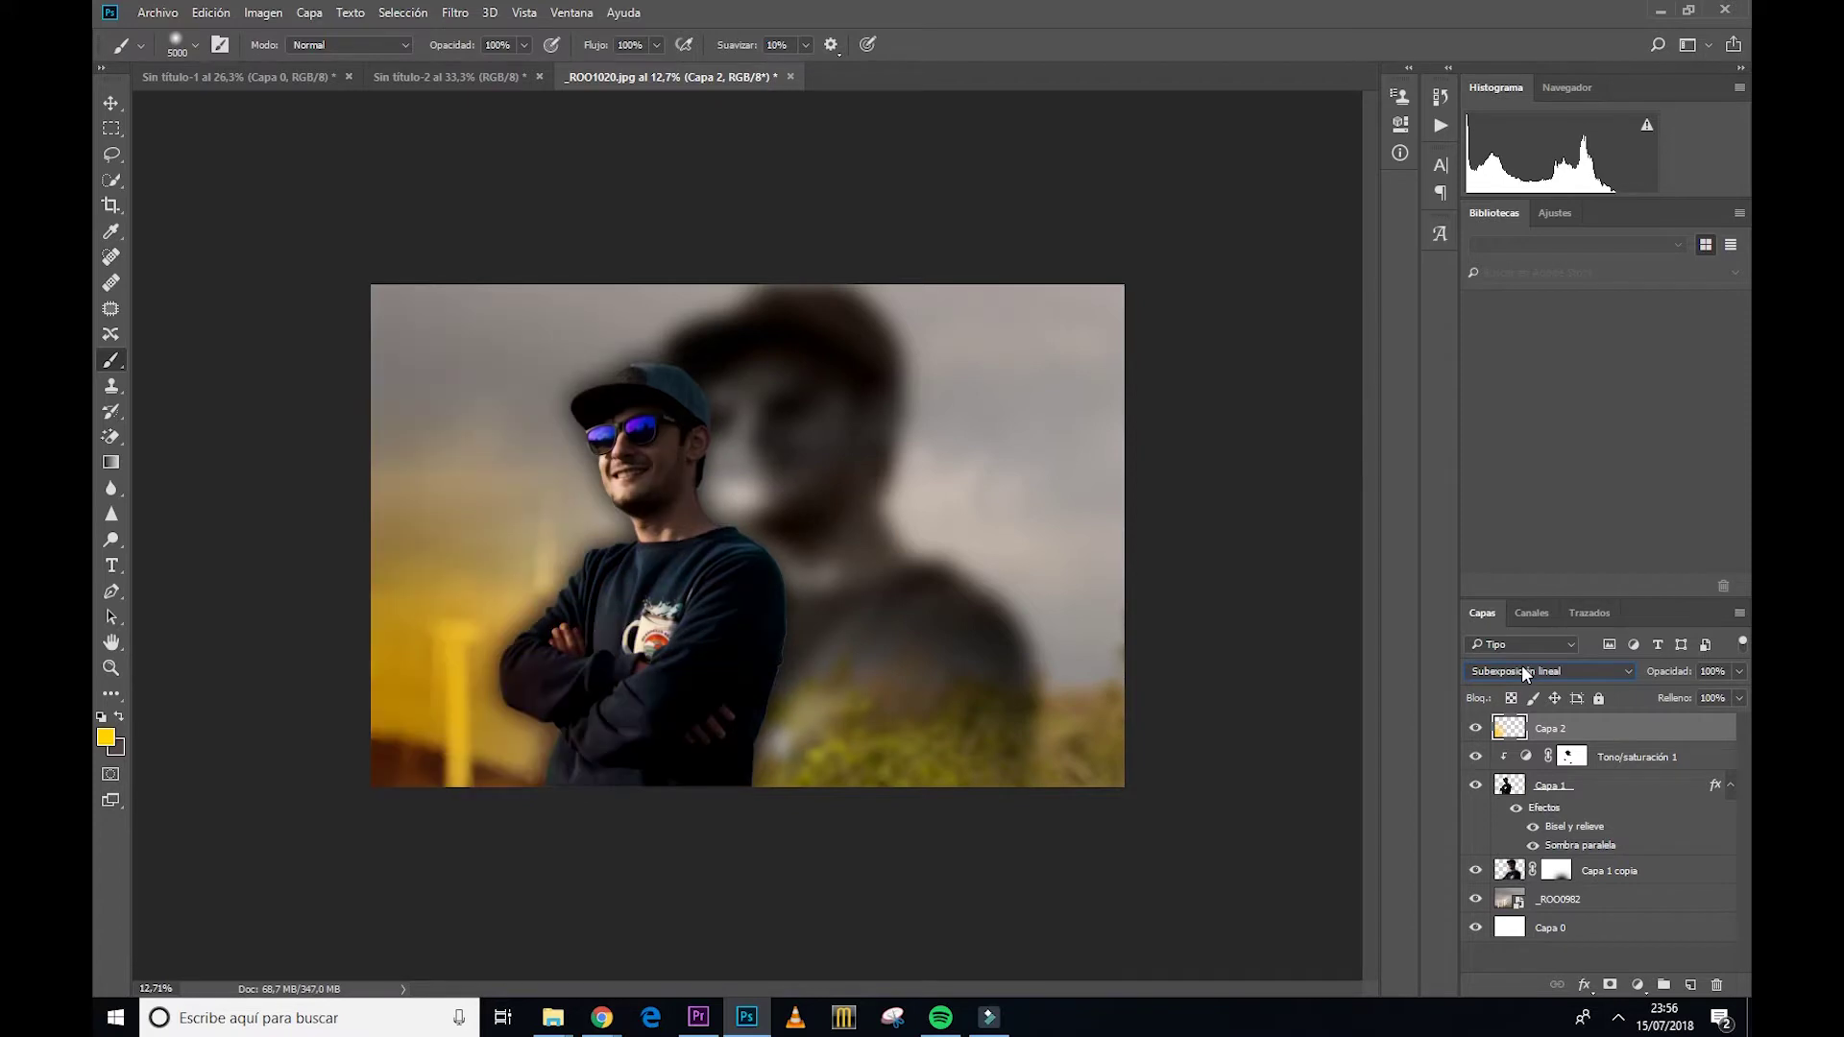
scroll(1521, 670, "up", 1)
scroll(1521, 670, "up", 1)
scroll(1521, 670, "down", 3)
scroll(1521, 670, "down", 2)
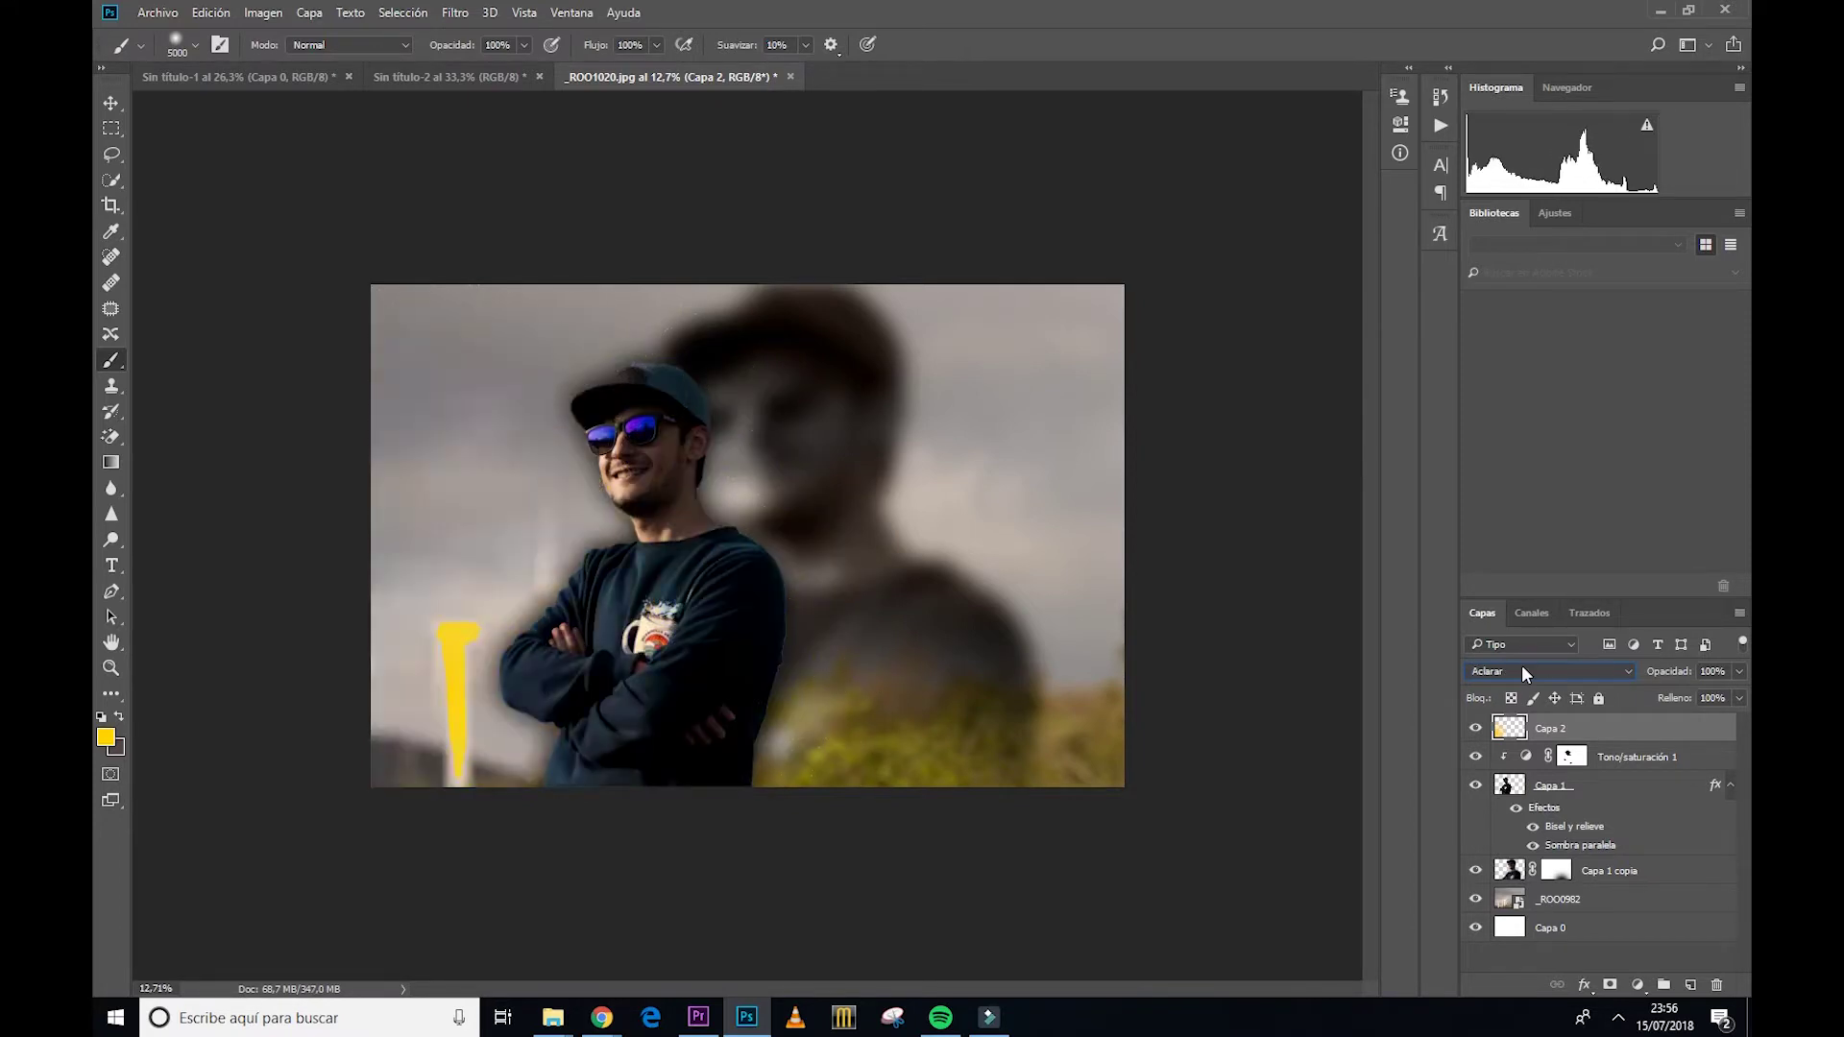
scroll(1521, 670, "down", 2)
scroll(1522, 669, "up", 1)
scroll(1521, 670, "down", 1)
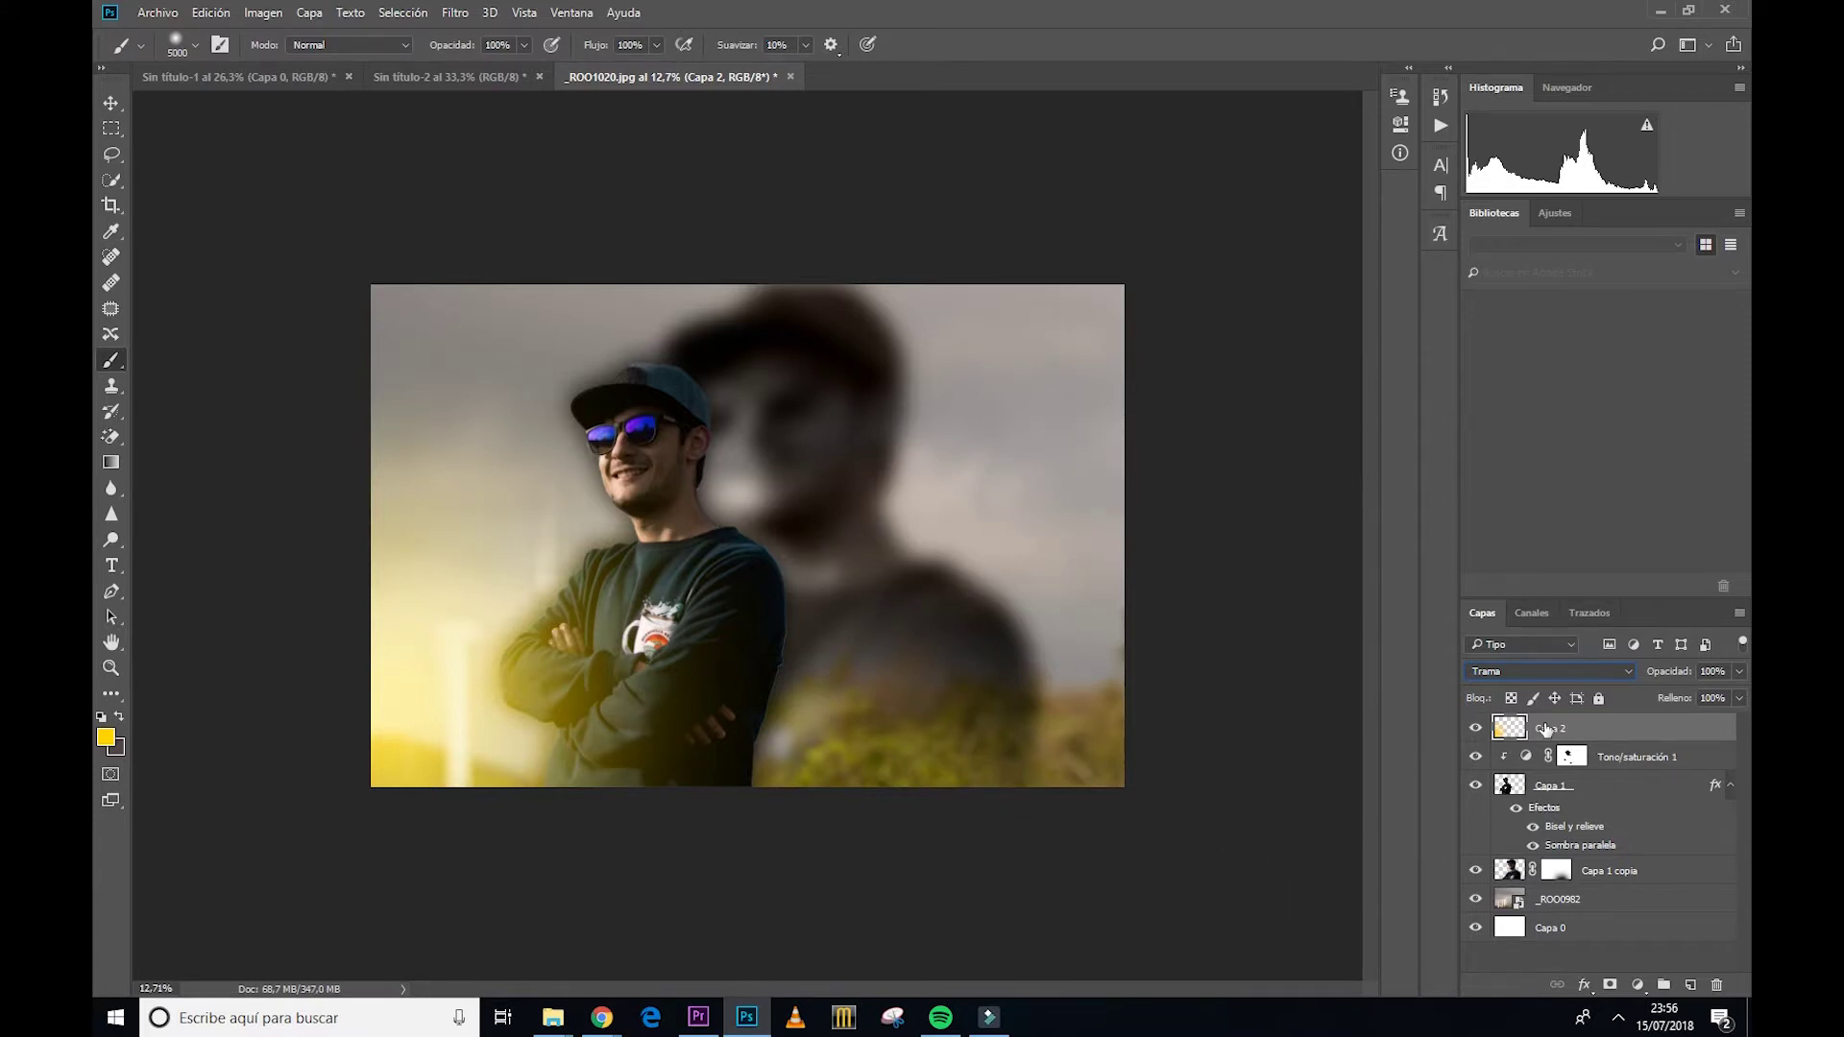
Step: Move the yellow glow to the lower left and set Capa 2 to 50% opacity, 57% fill
left_click(114, 102)
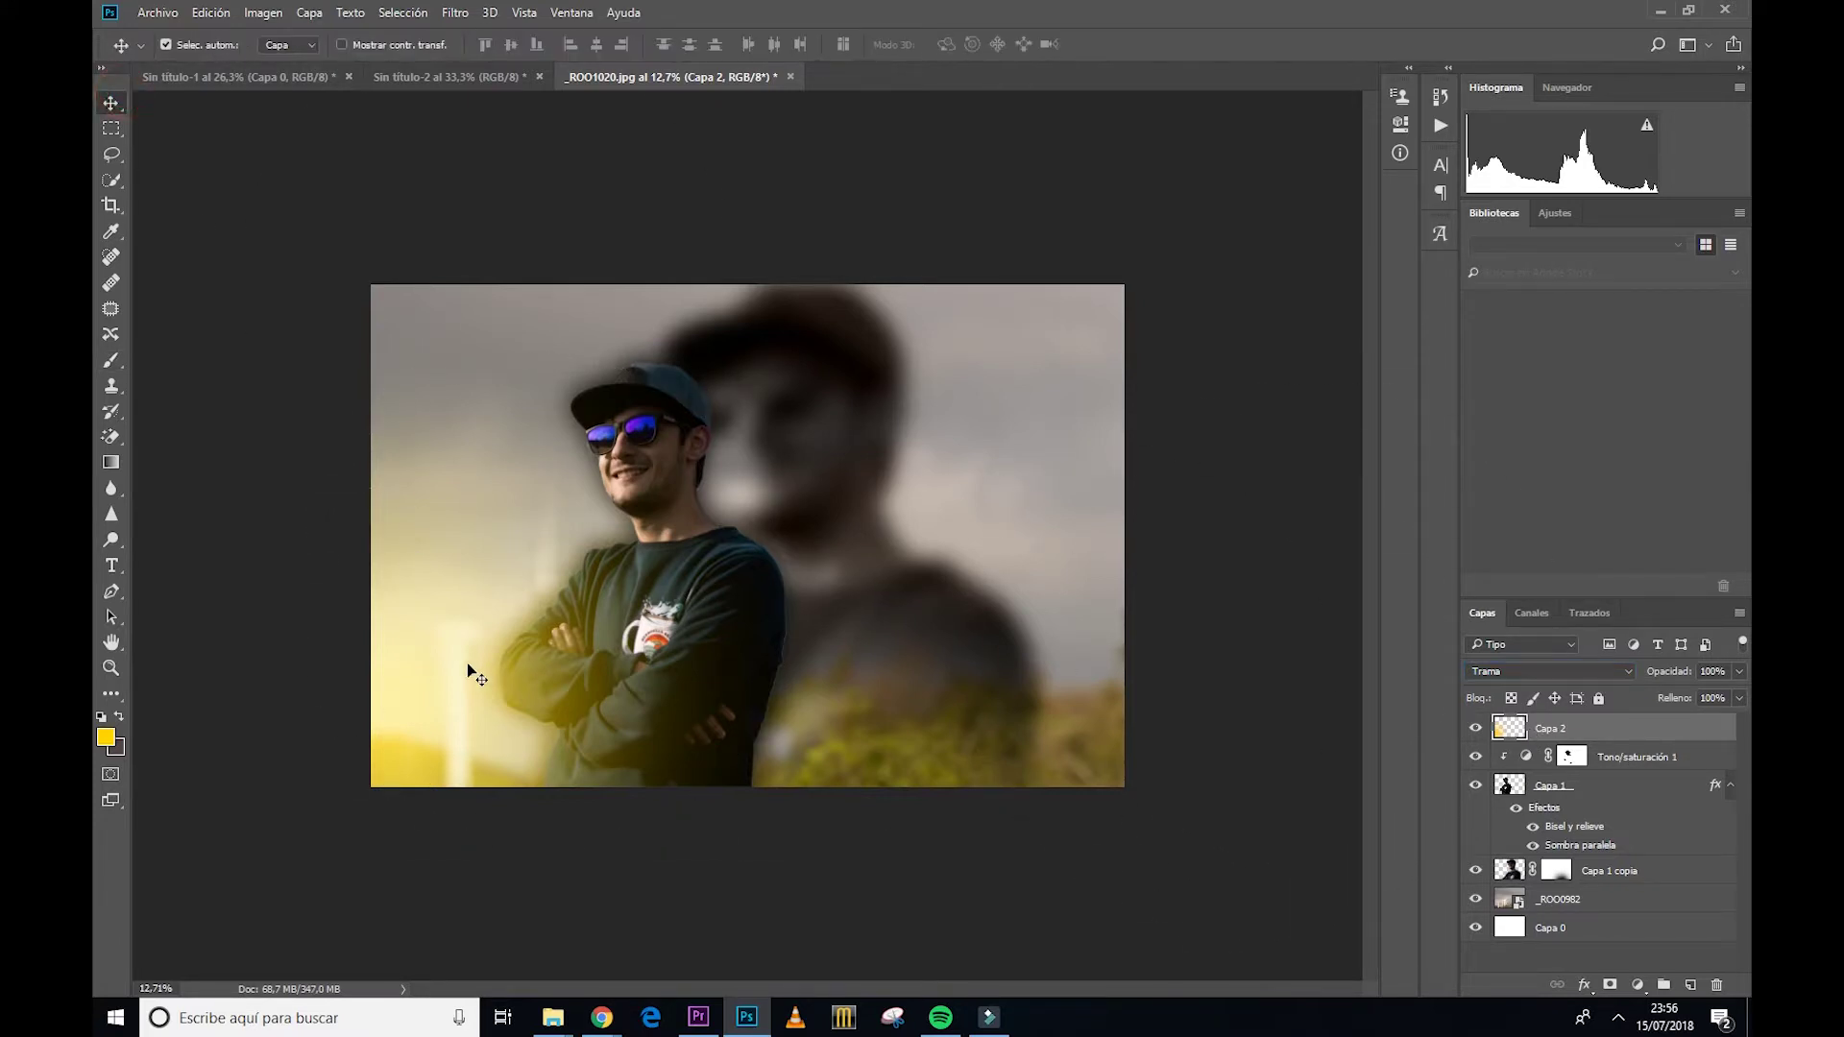
mouse_move(474, 679)
left_mouse_down()
mouse_move(776, 453)
mouse_move(423, 401)
left_mouse_up()
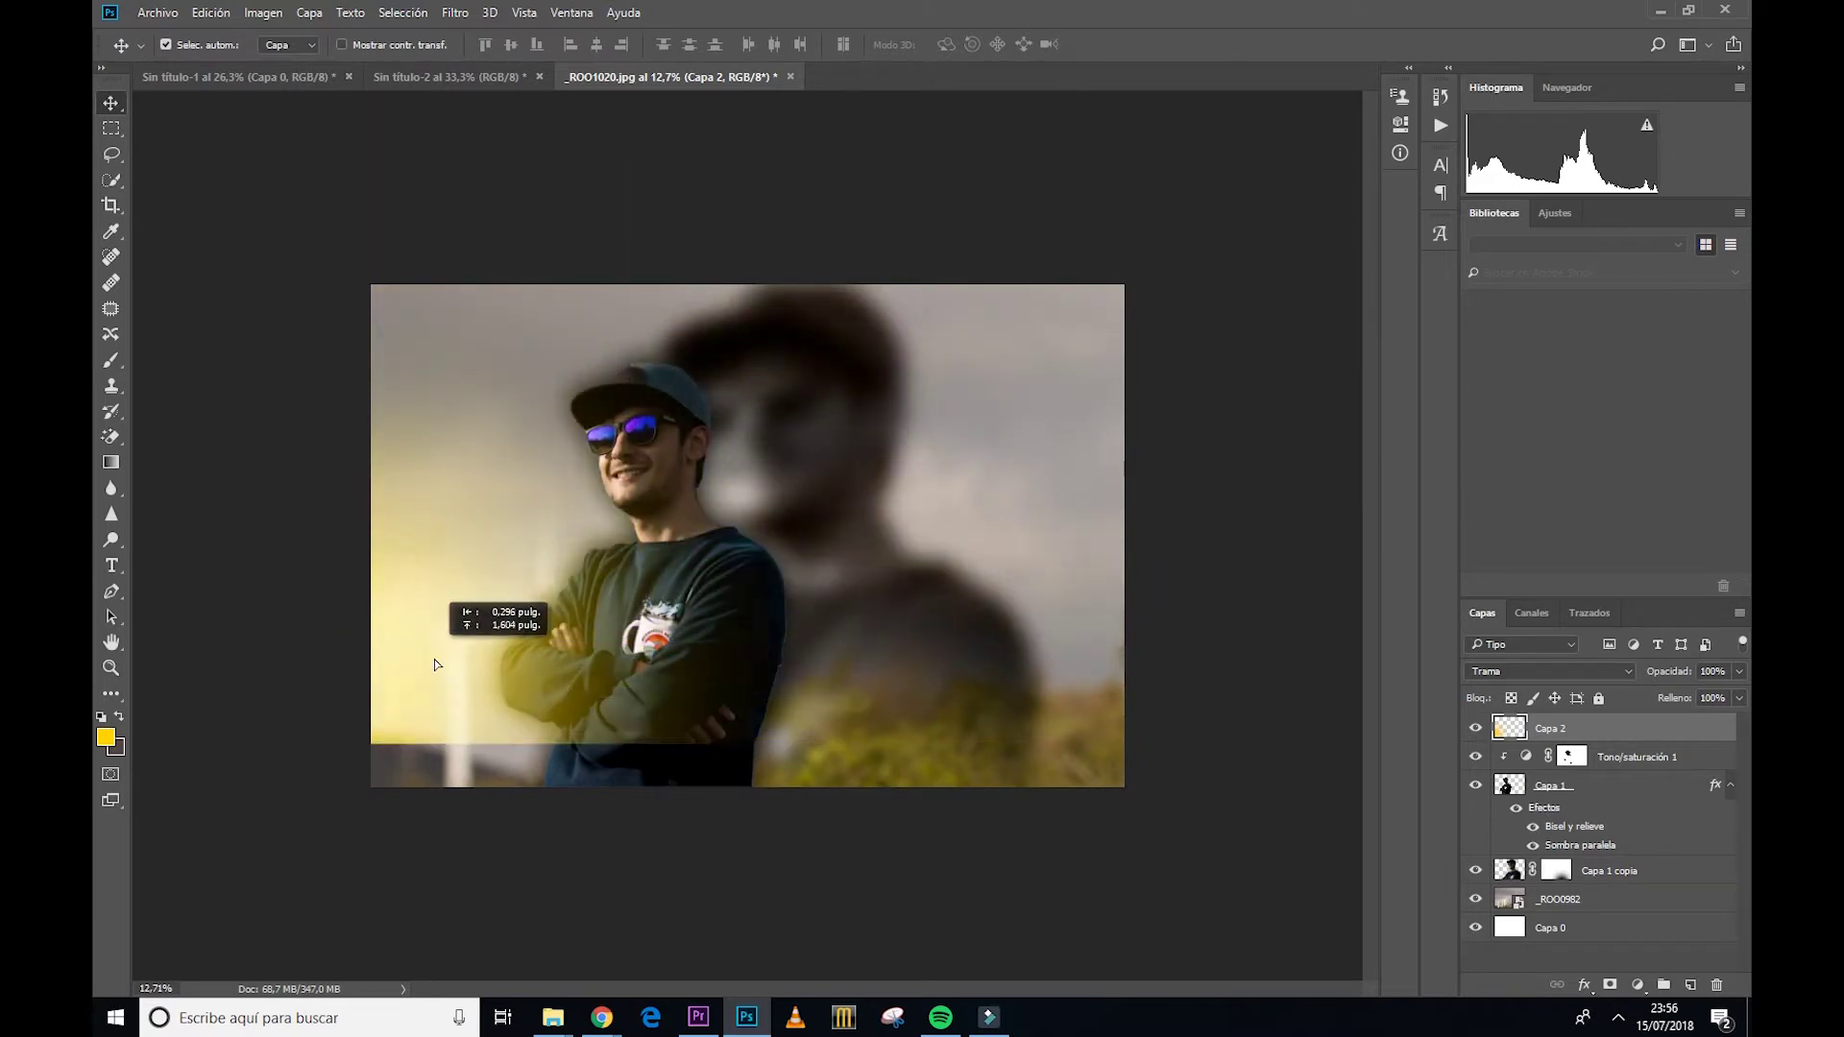
left_click_drag(423, 402, 434, 662)
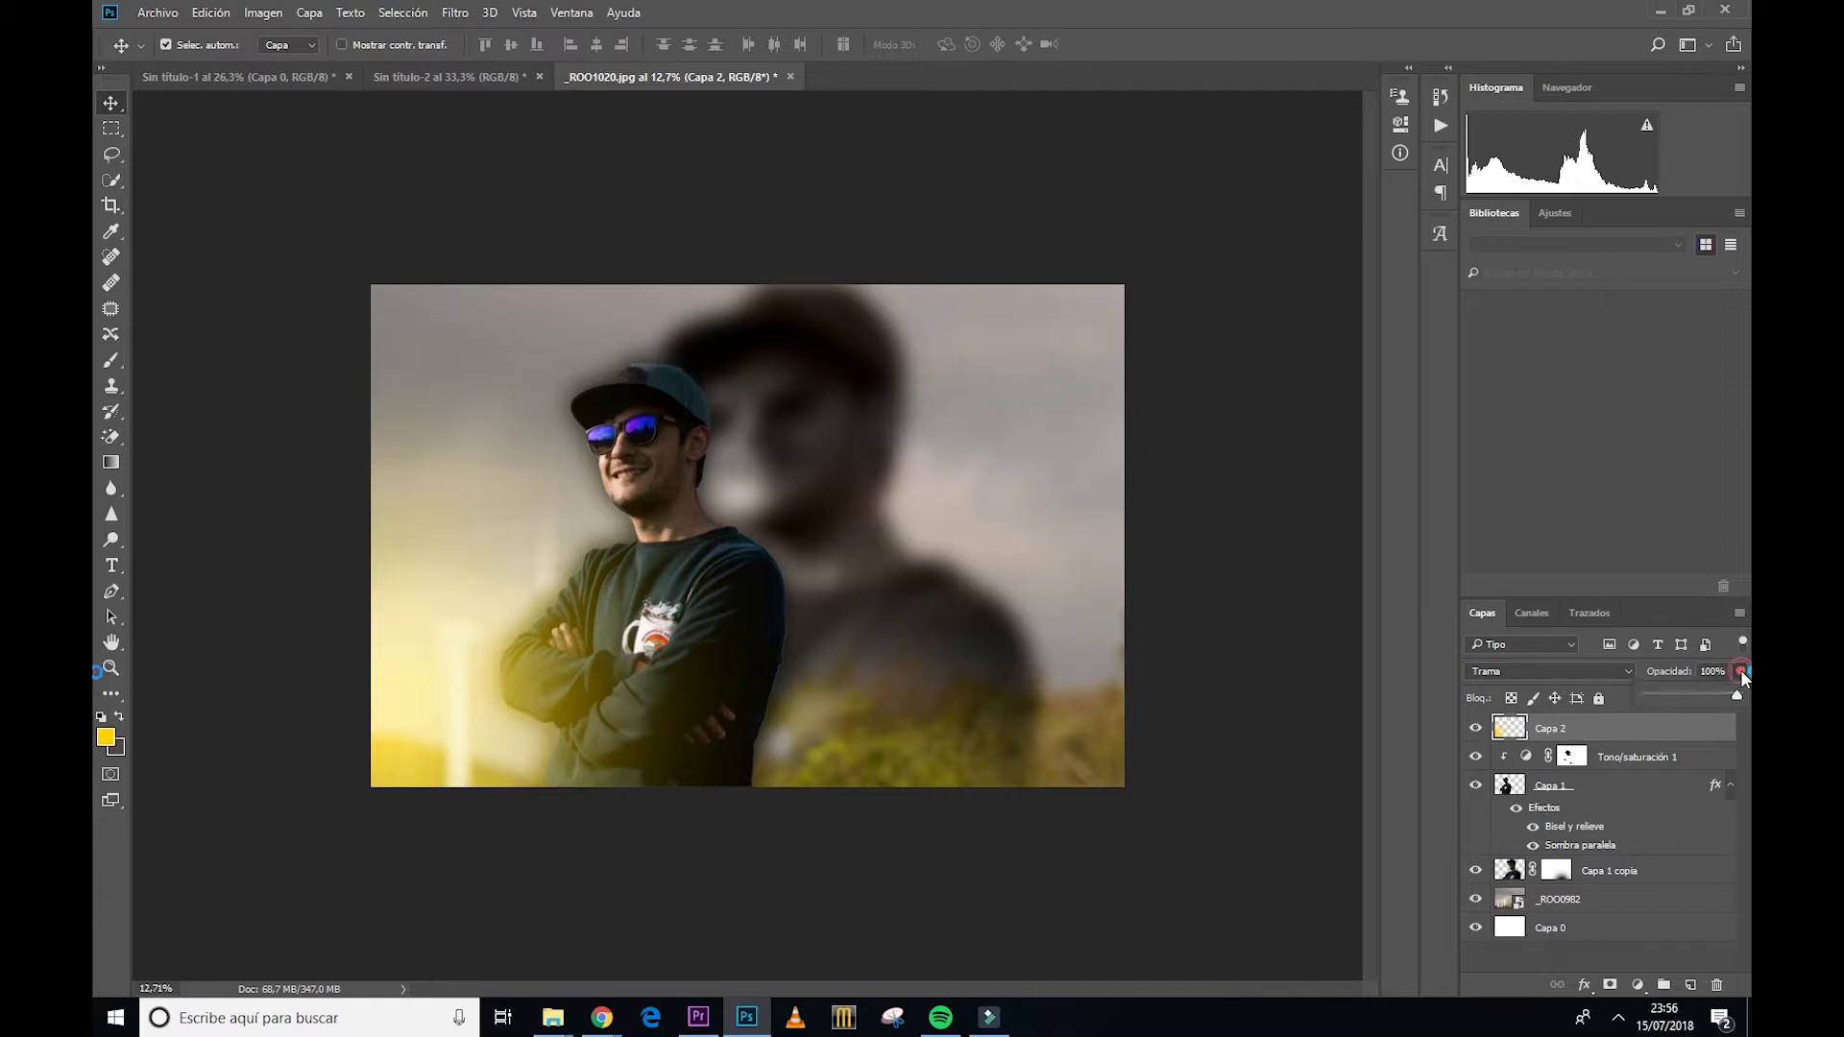
left_click_drag(1702, 698, 1701, 698)
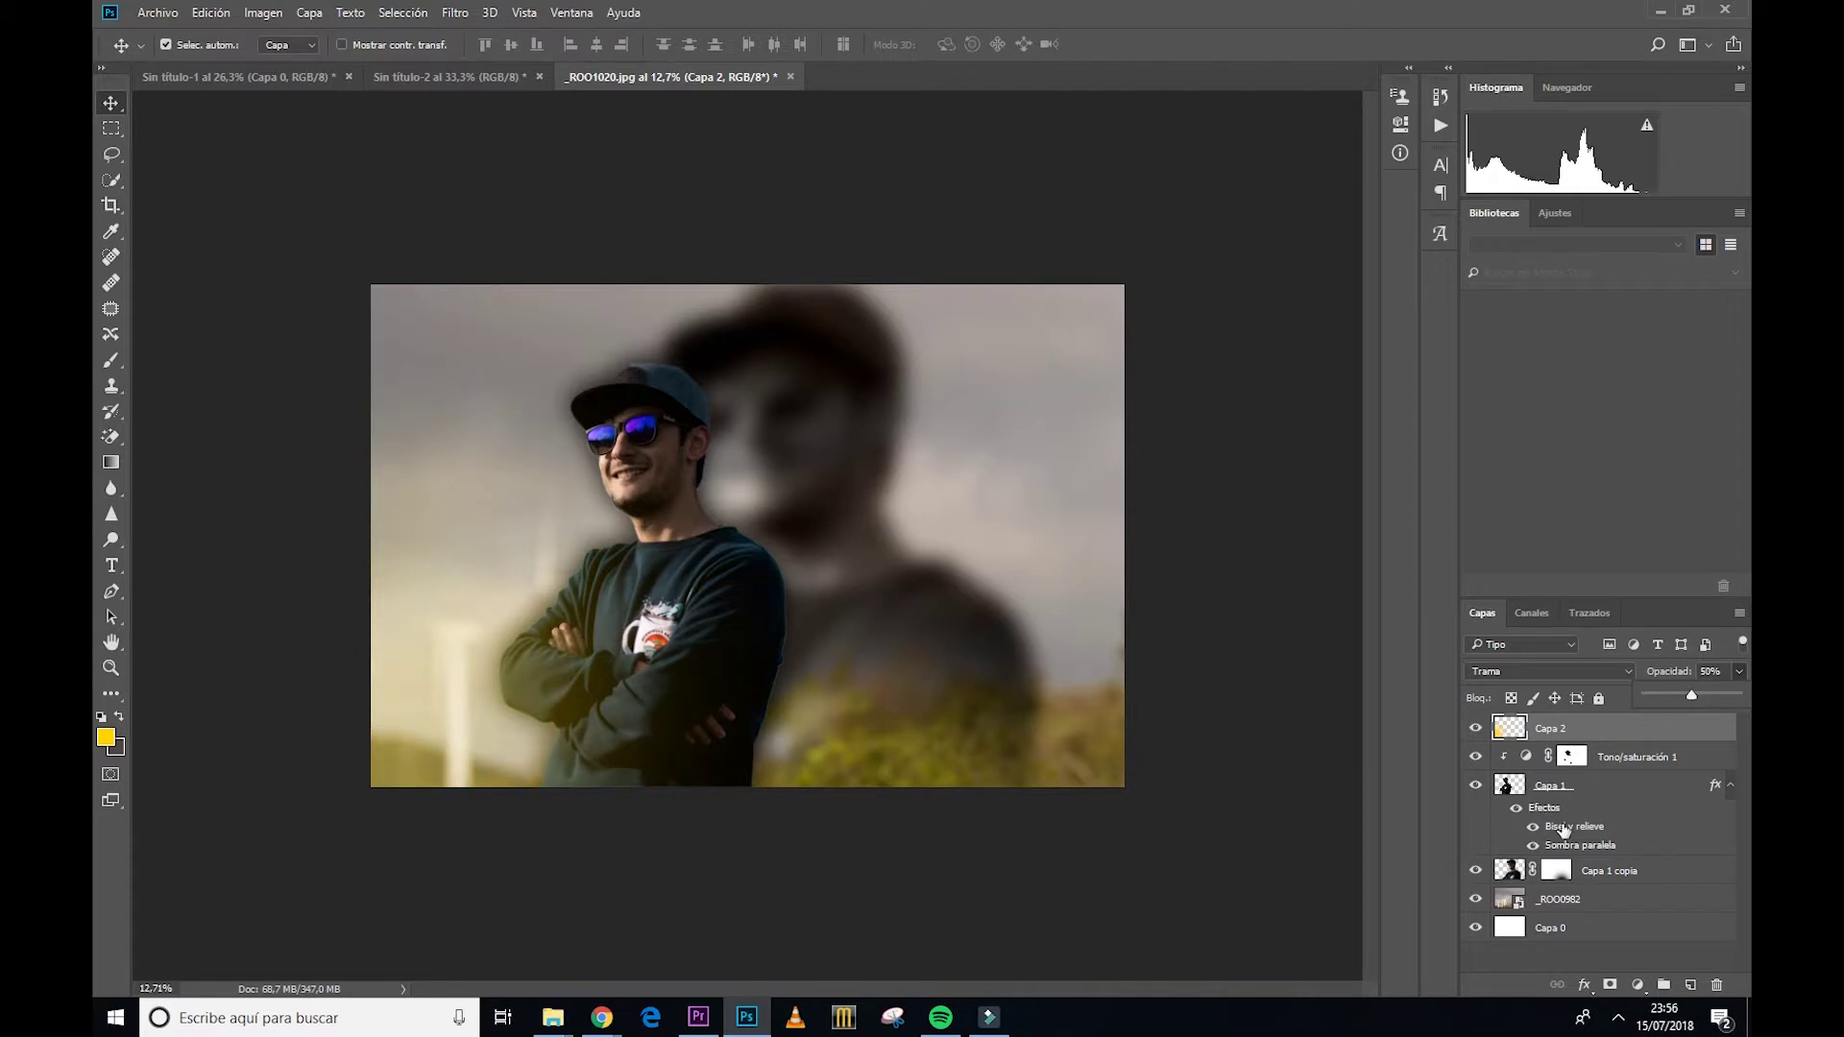
left_click(1738, 698)
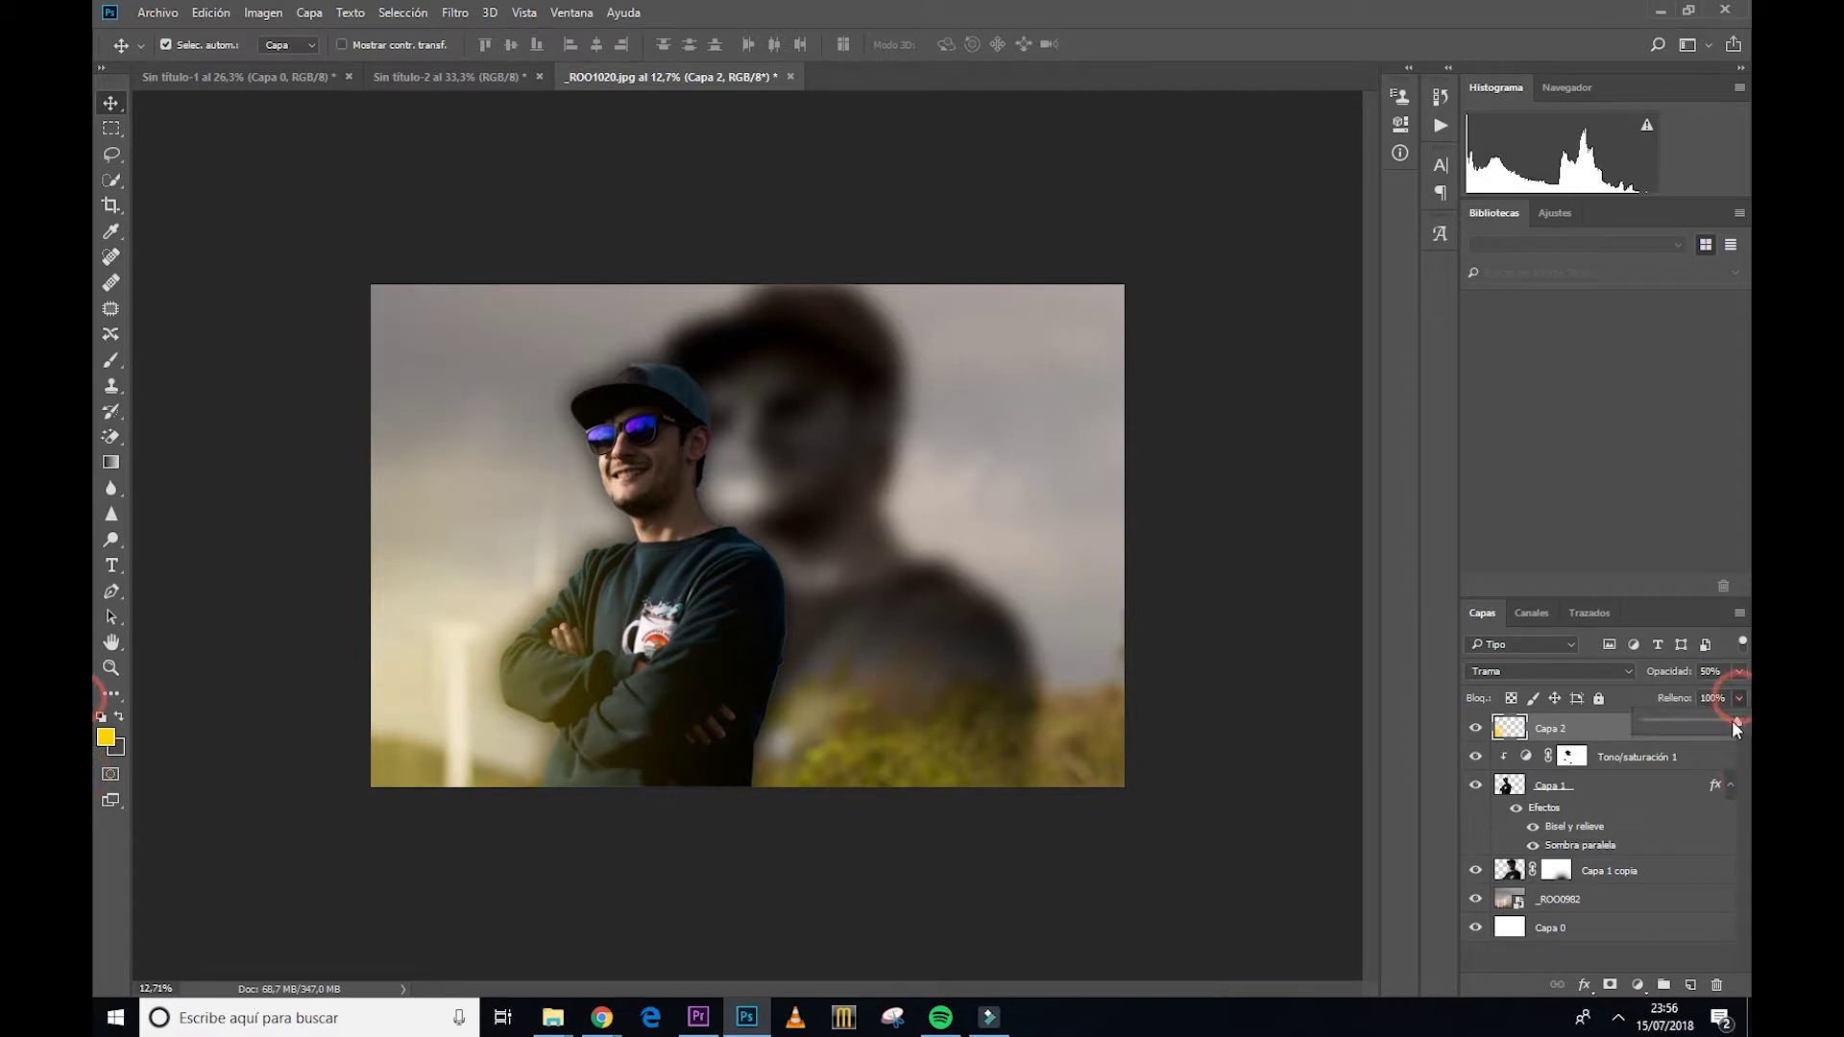
left_click_drag(1711, 722, 1514, 715)
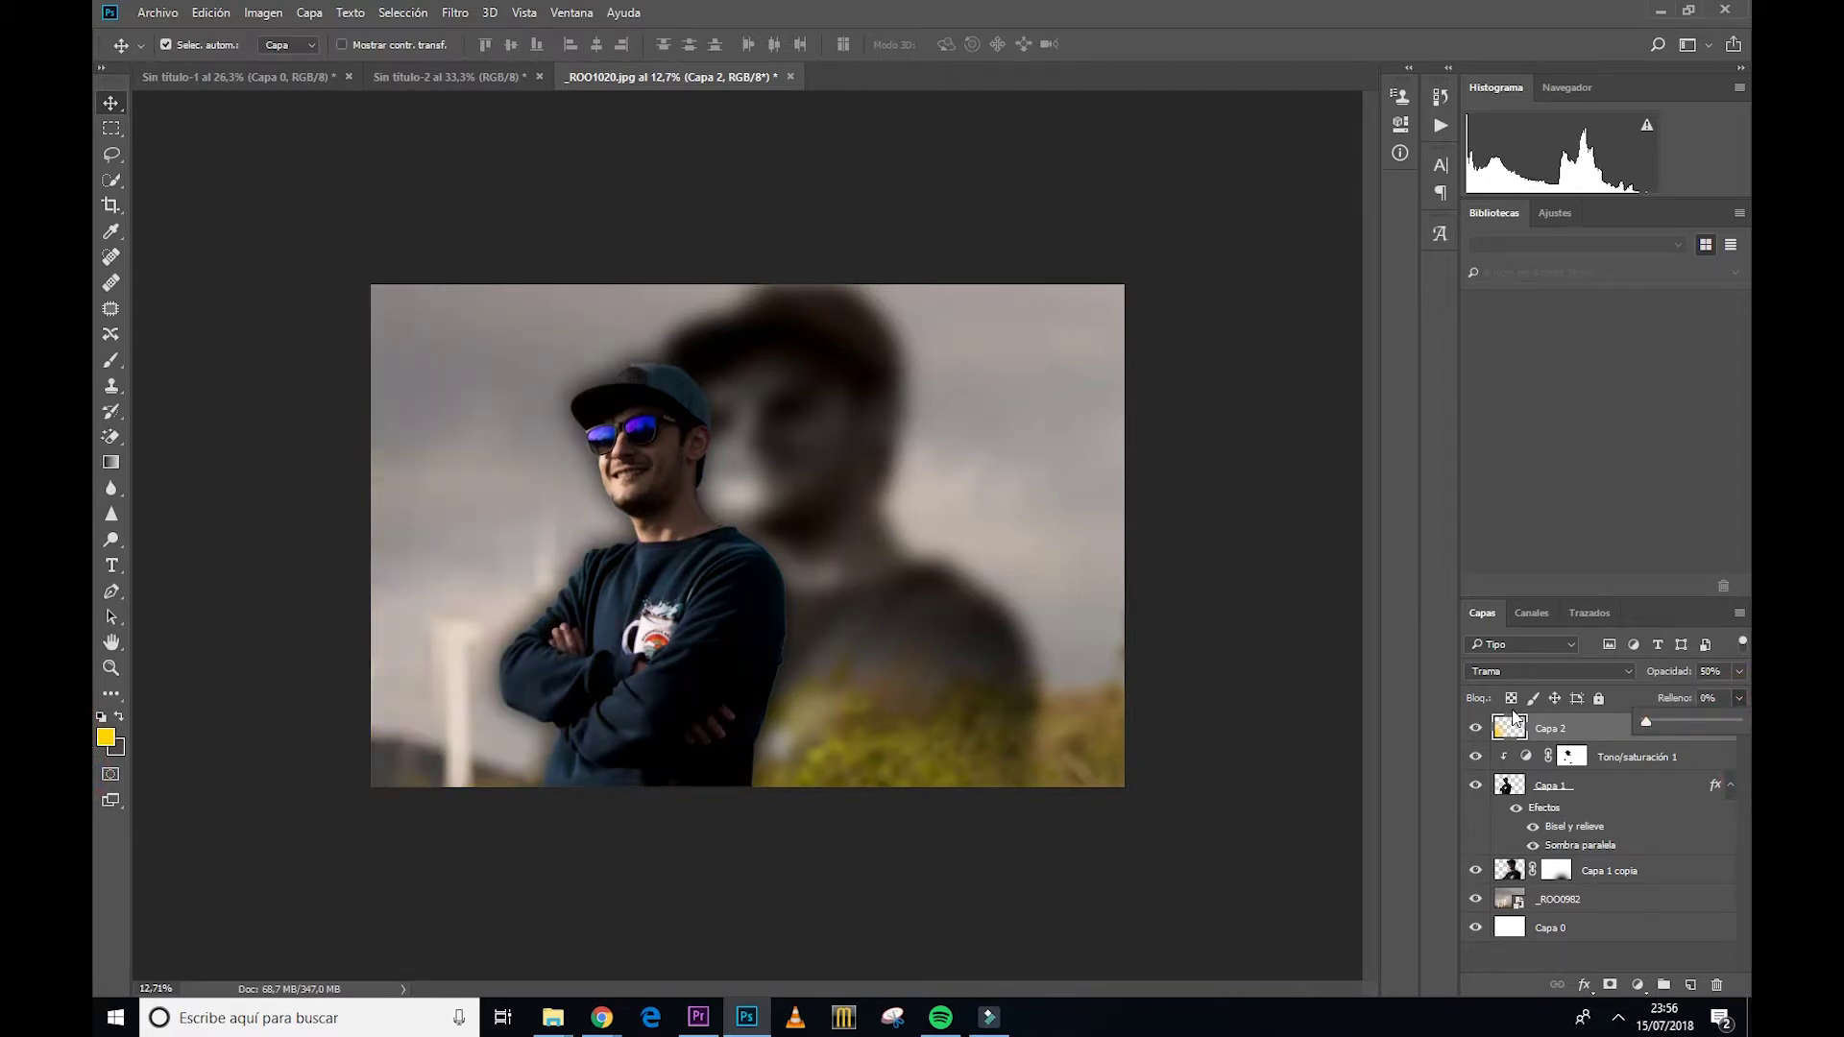
left_click_drag(1680, 717, 1696, 716)
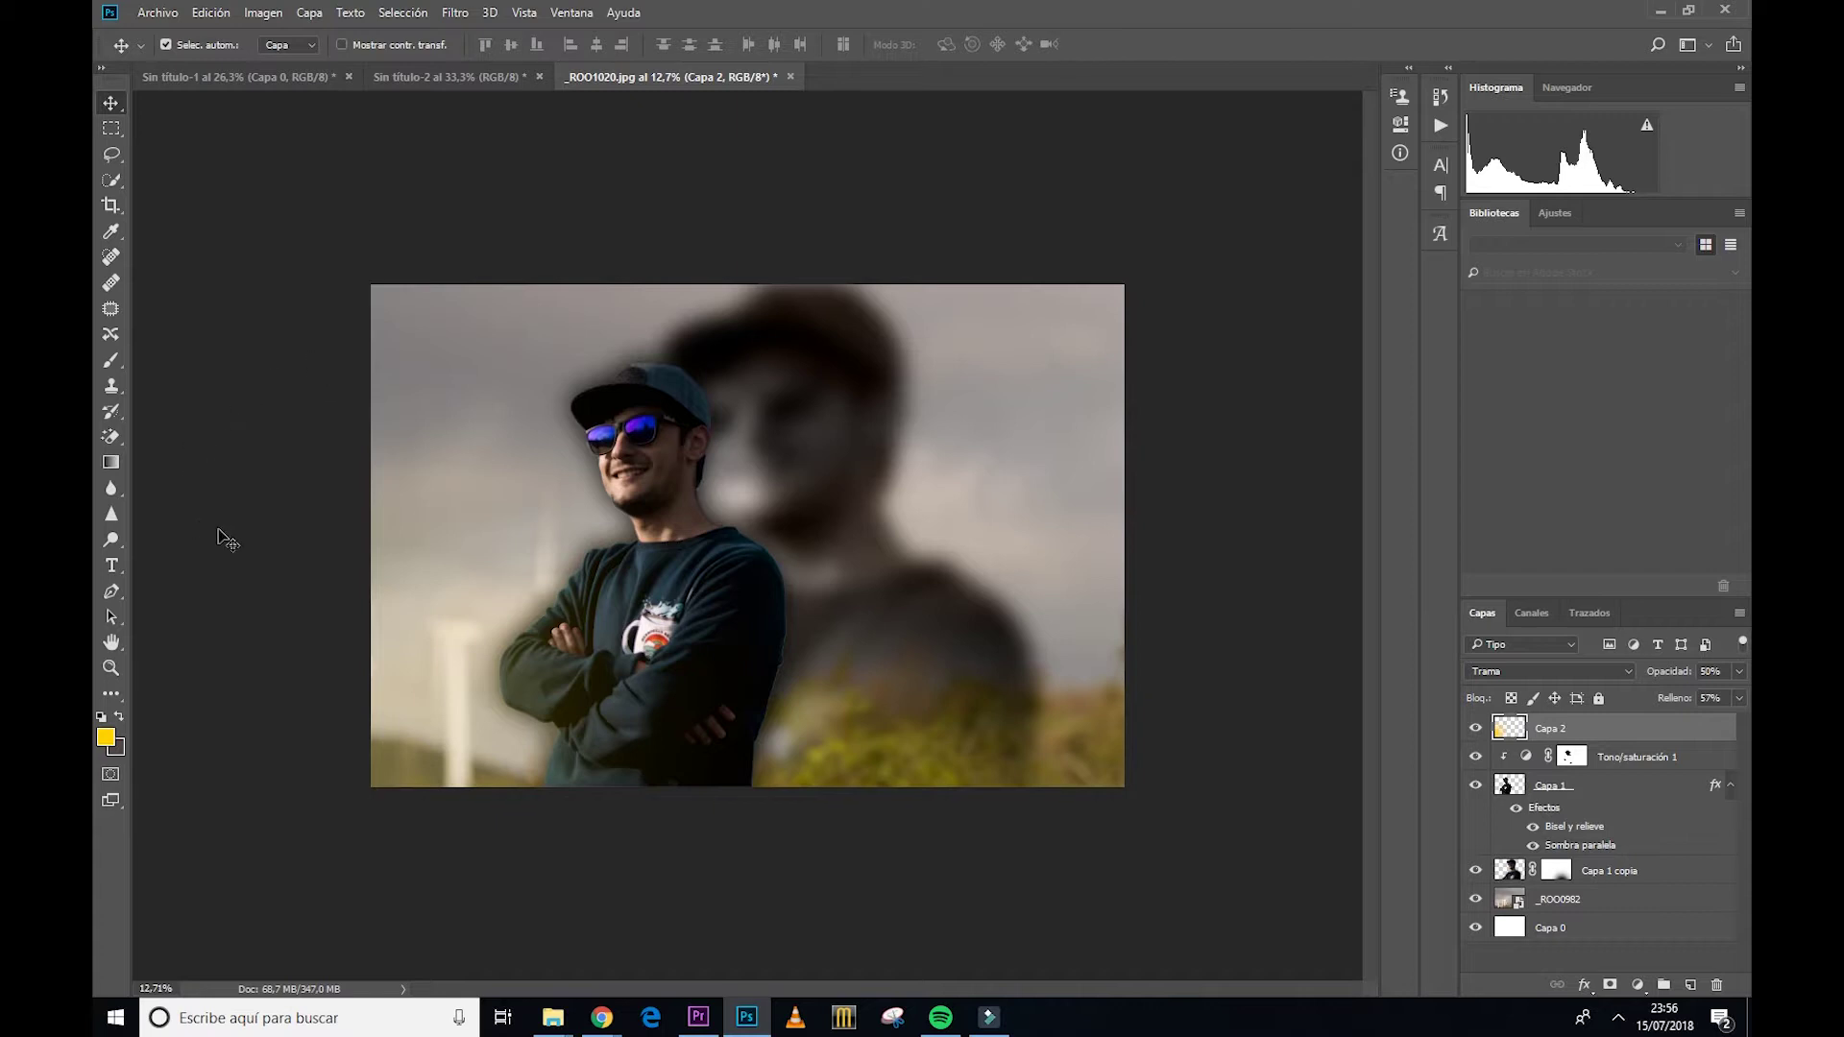
Step: Draw a three-point triangle path at the photo's top-left corner with the Pen tool
left_click(114, 592)
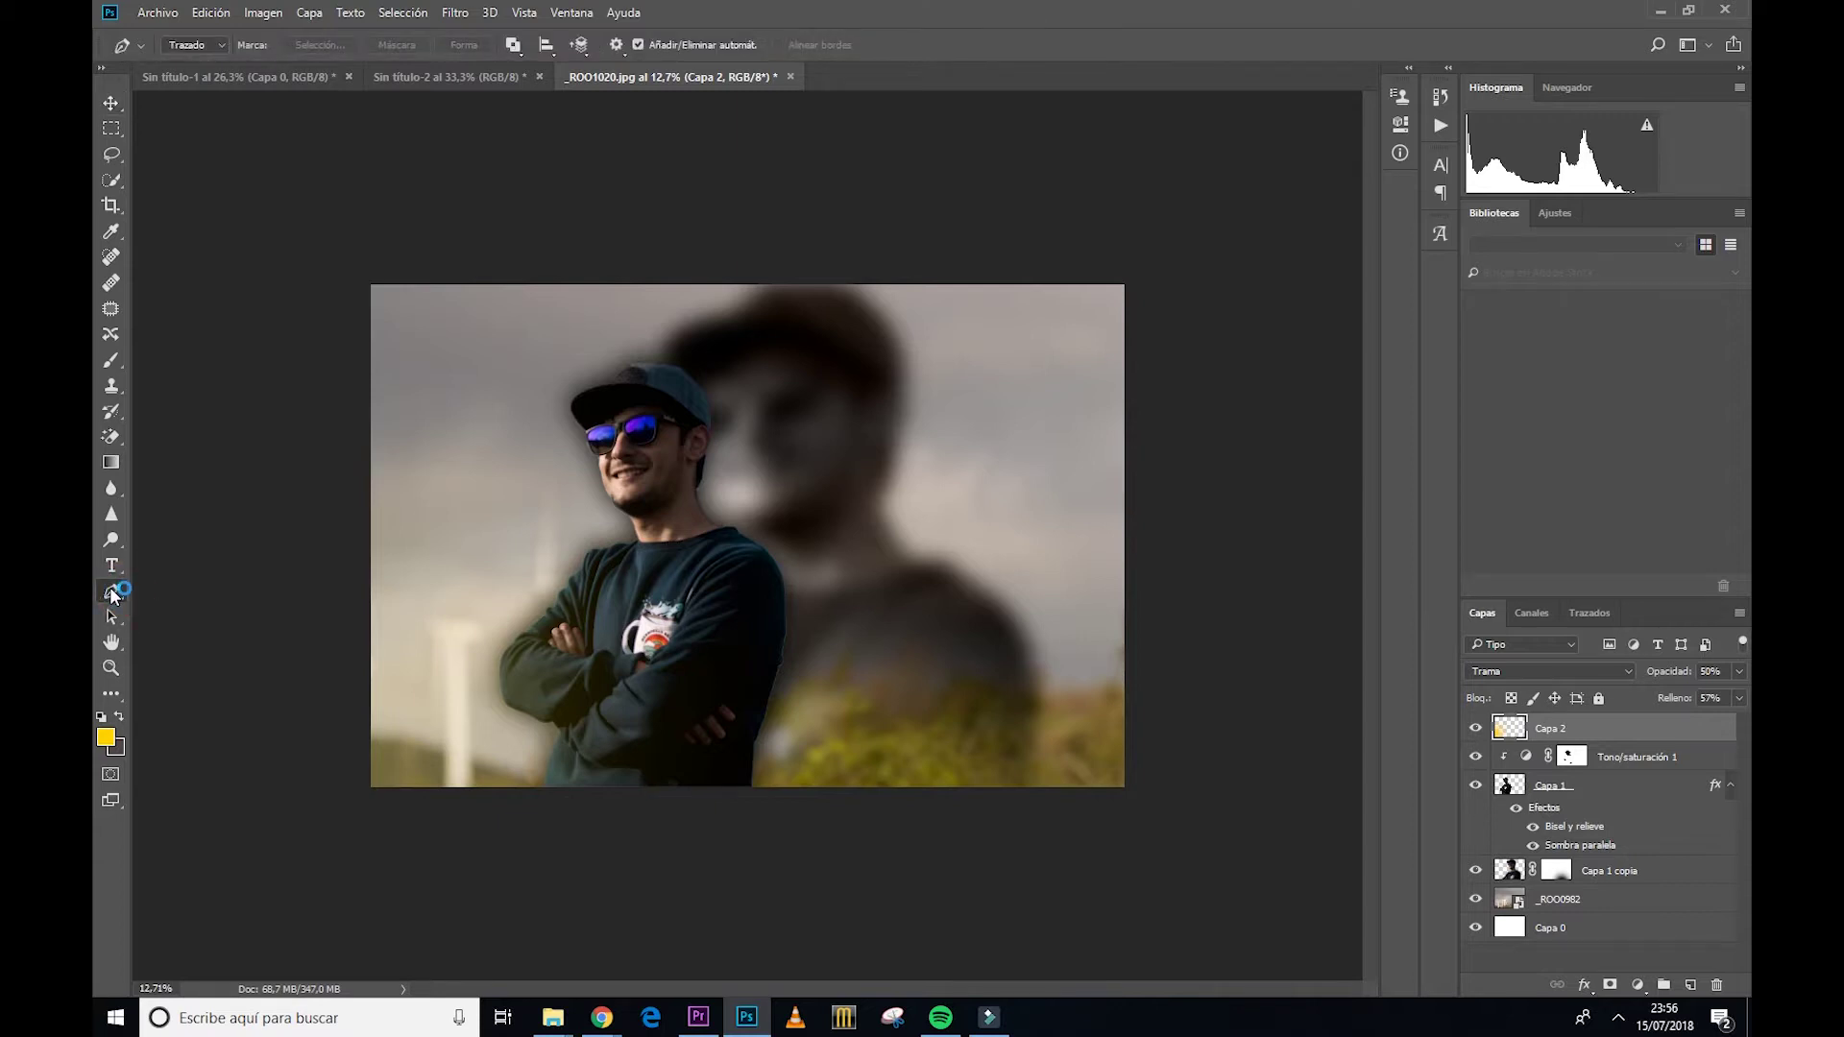
left_click(171, 591)
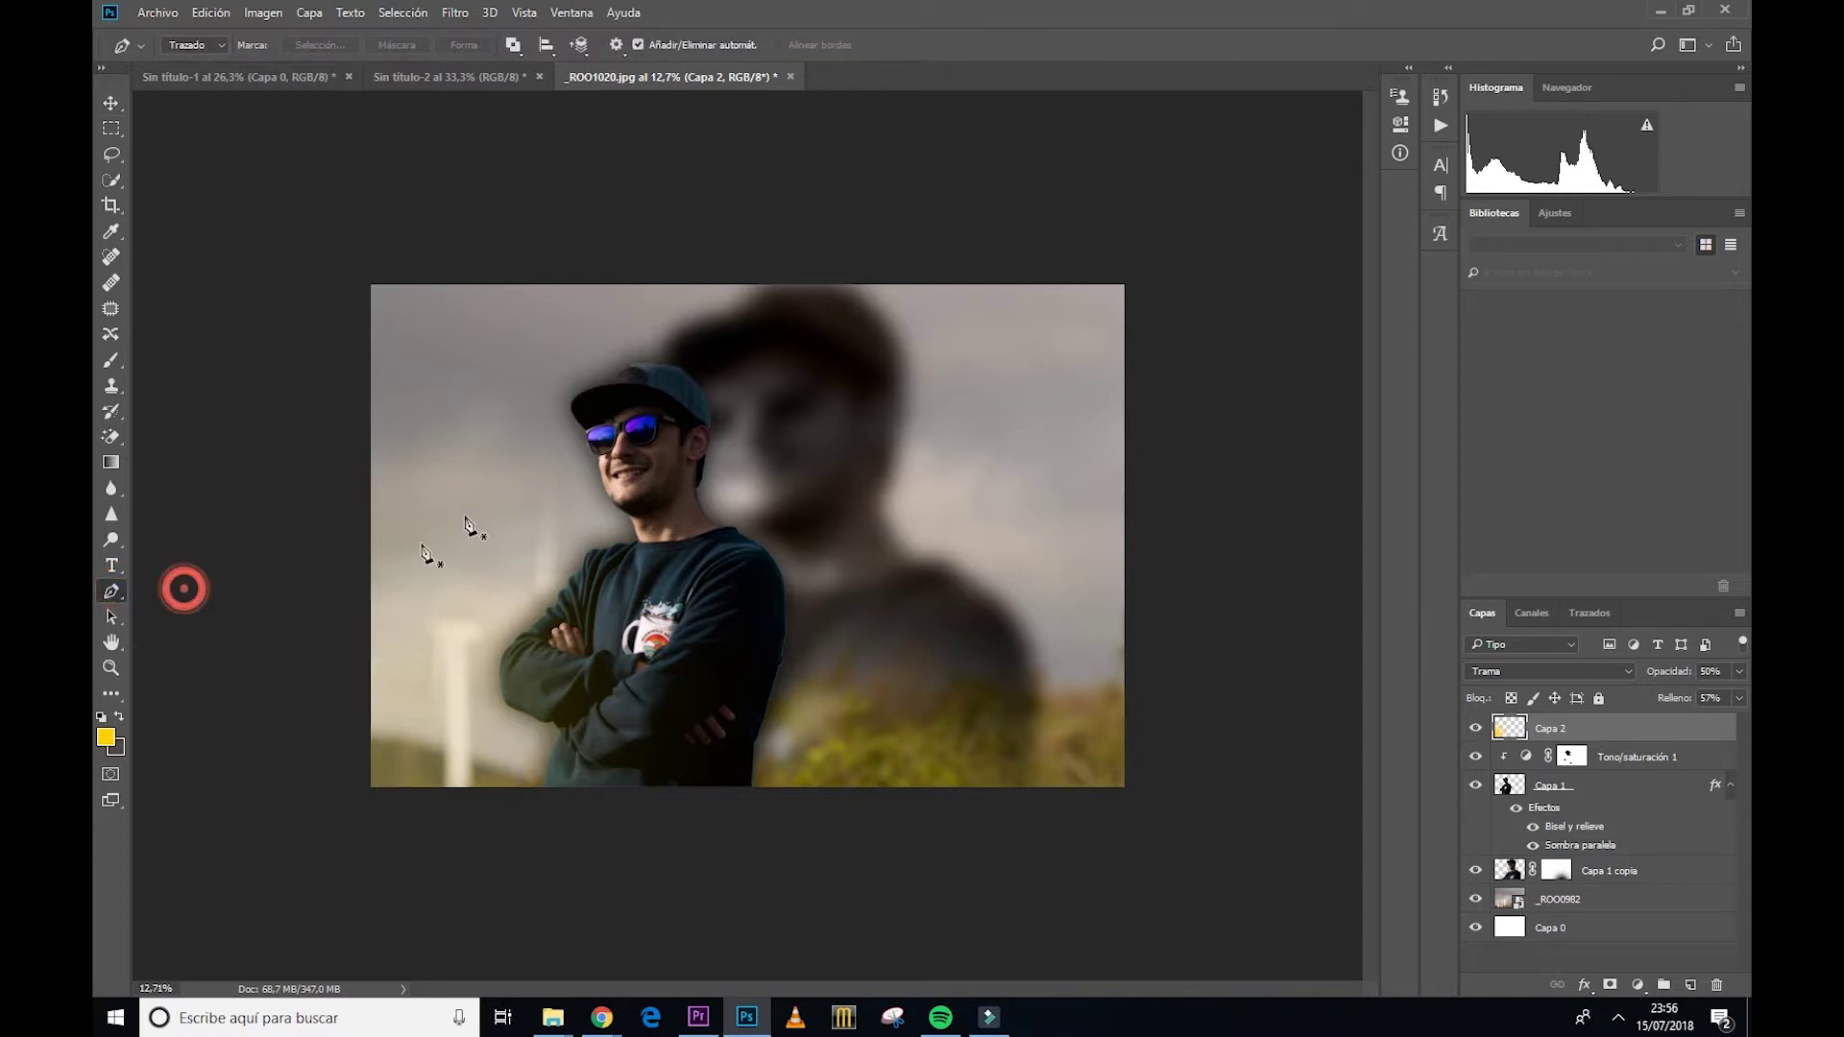
left_click(504, 283)
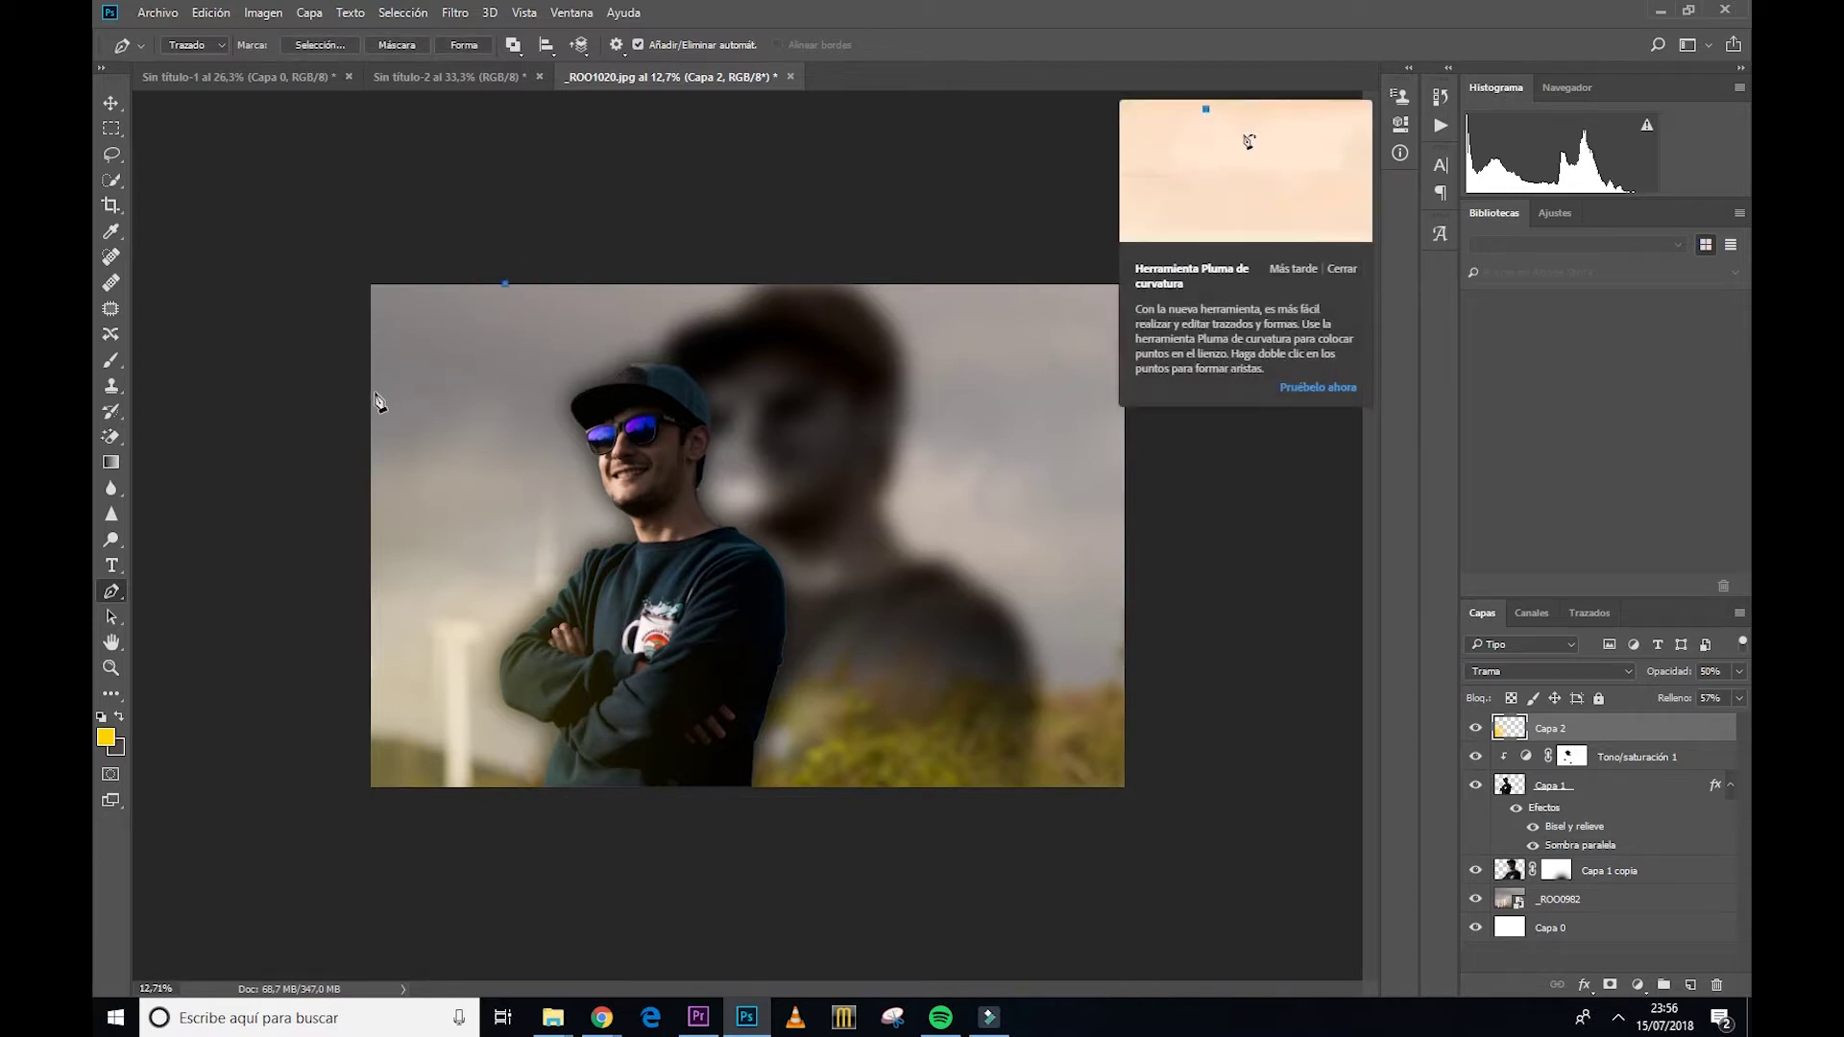
left_click_drag(370, 391, 410, 400)
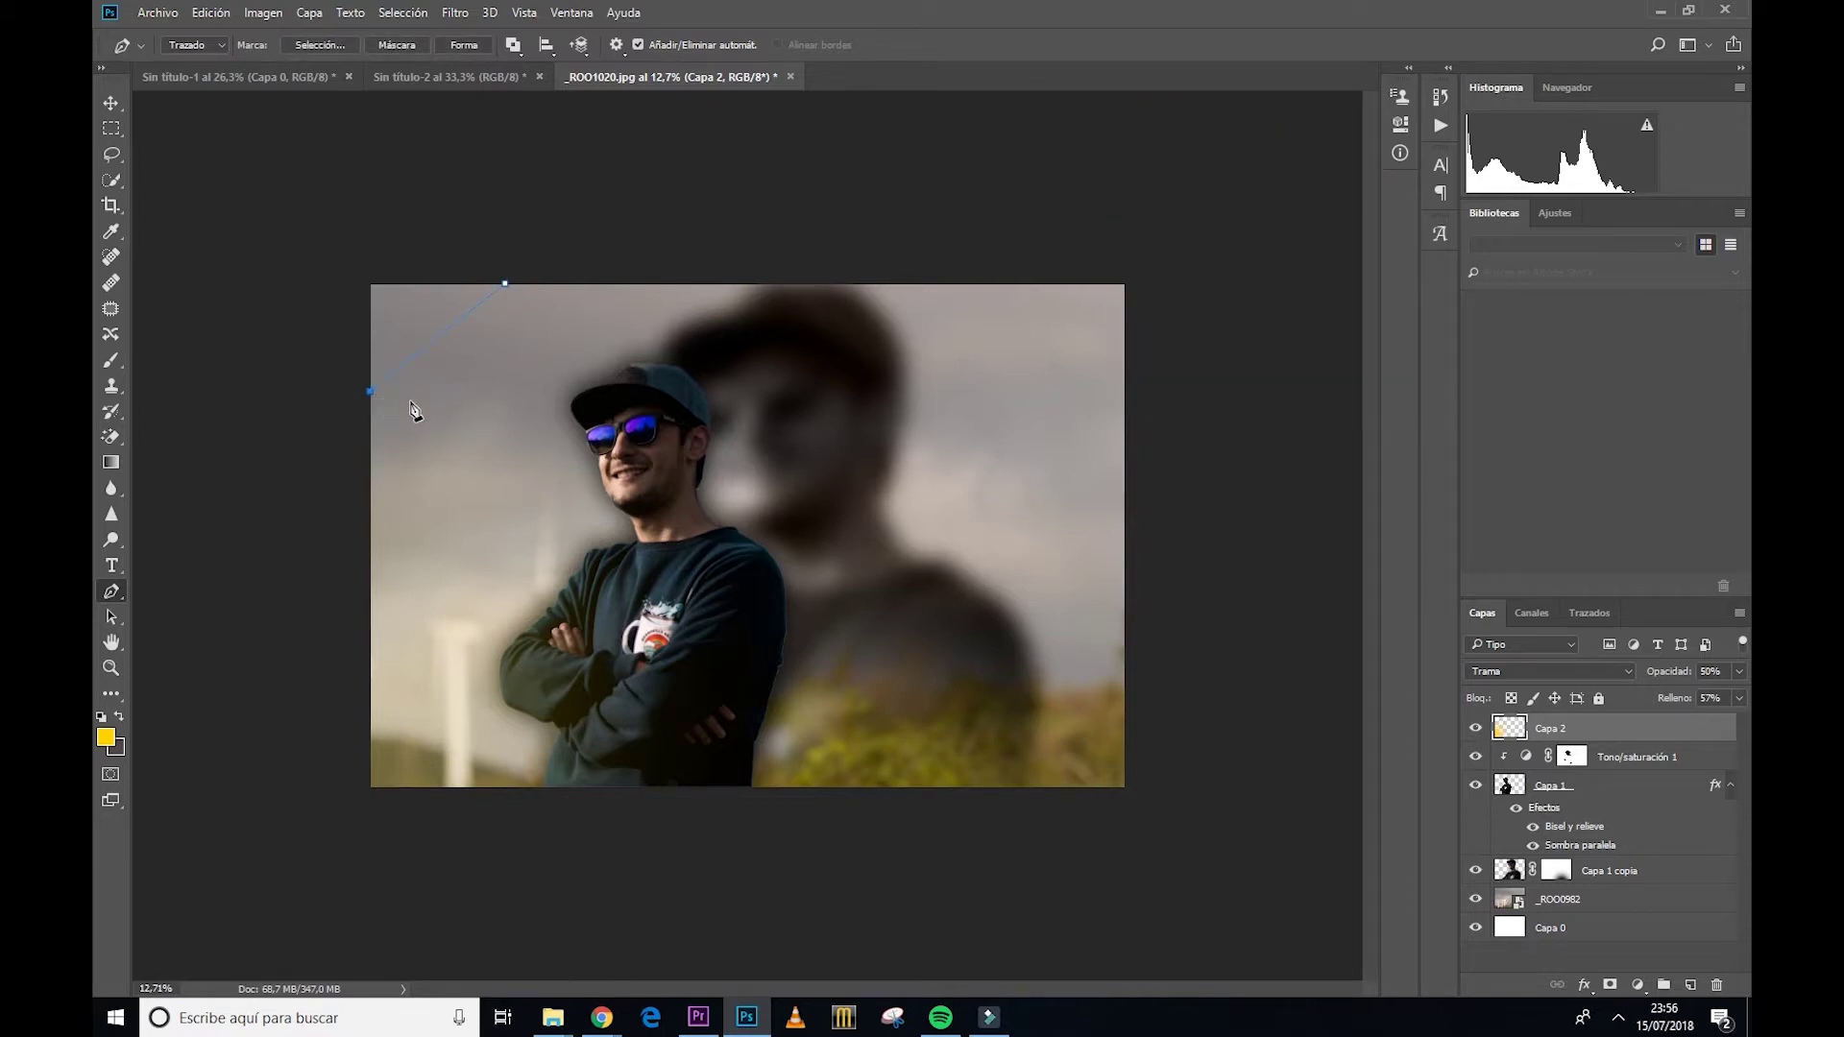
left_click(505, 284)
left_click(108, 105)
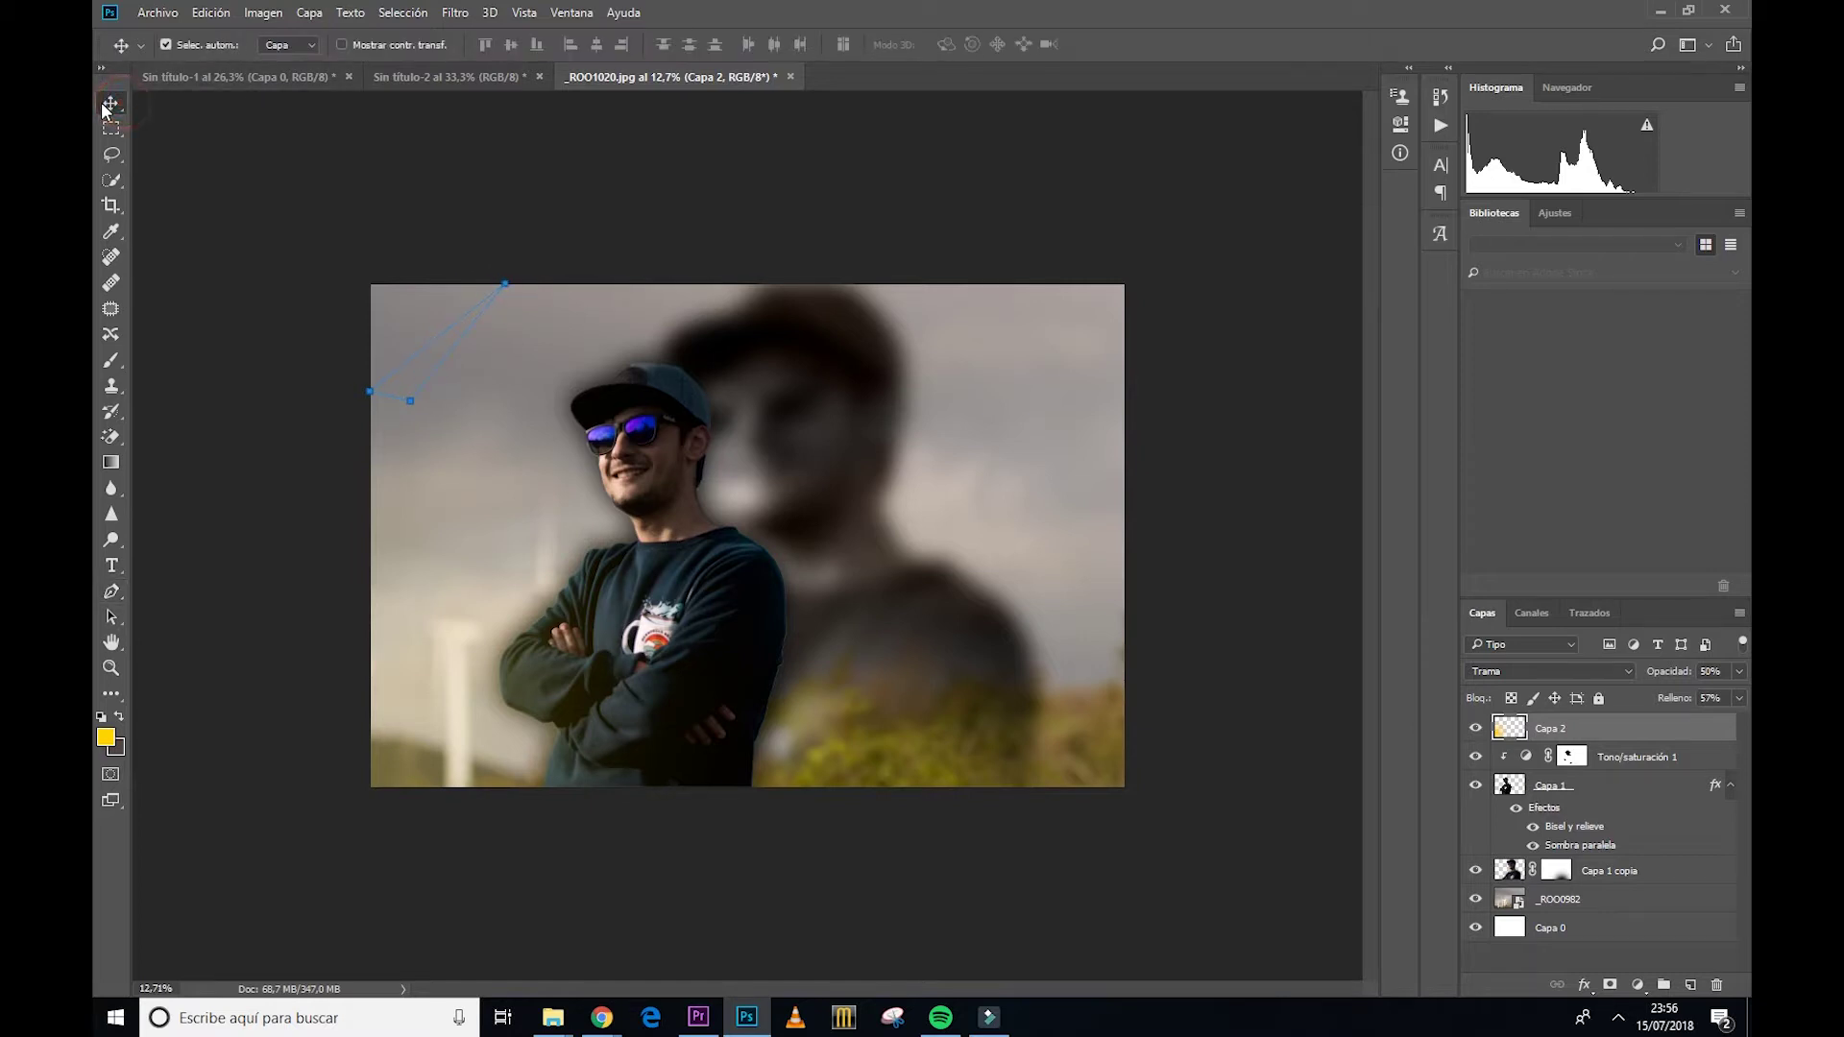
left_click(111, 590)
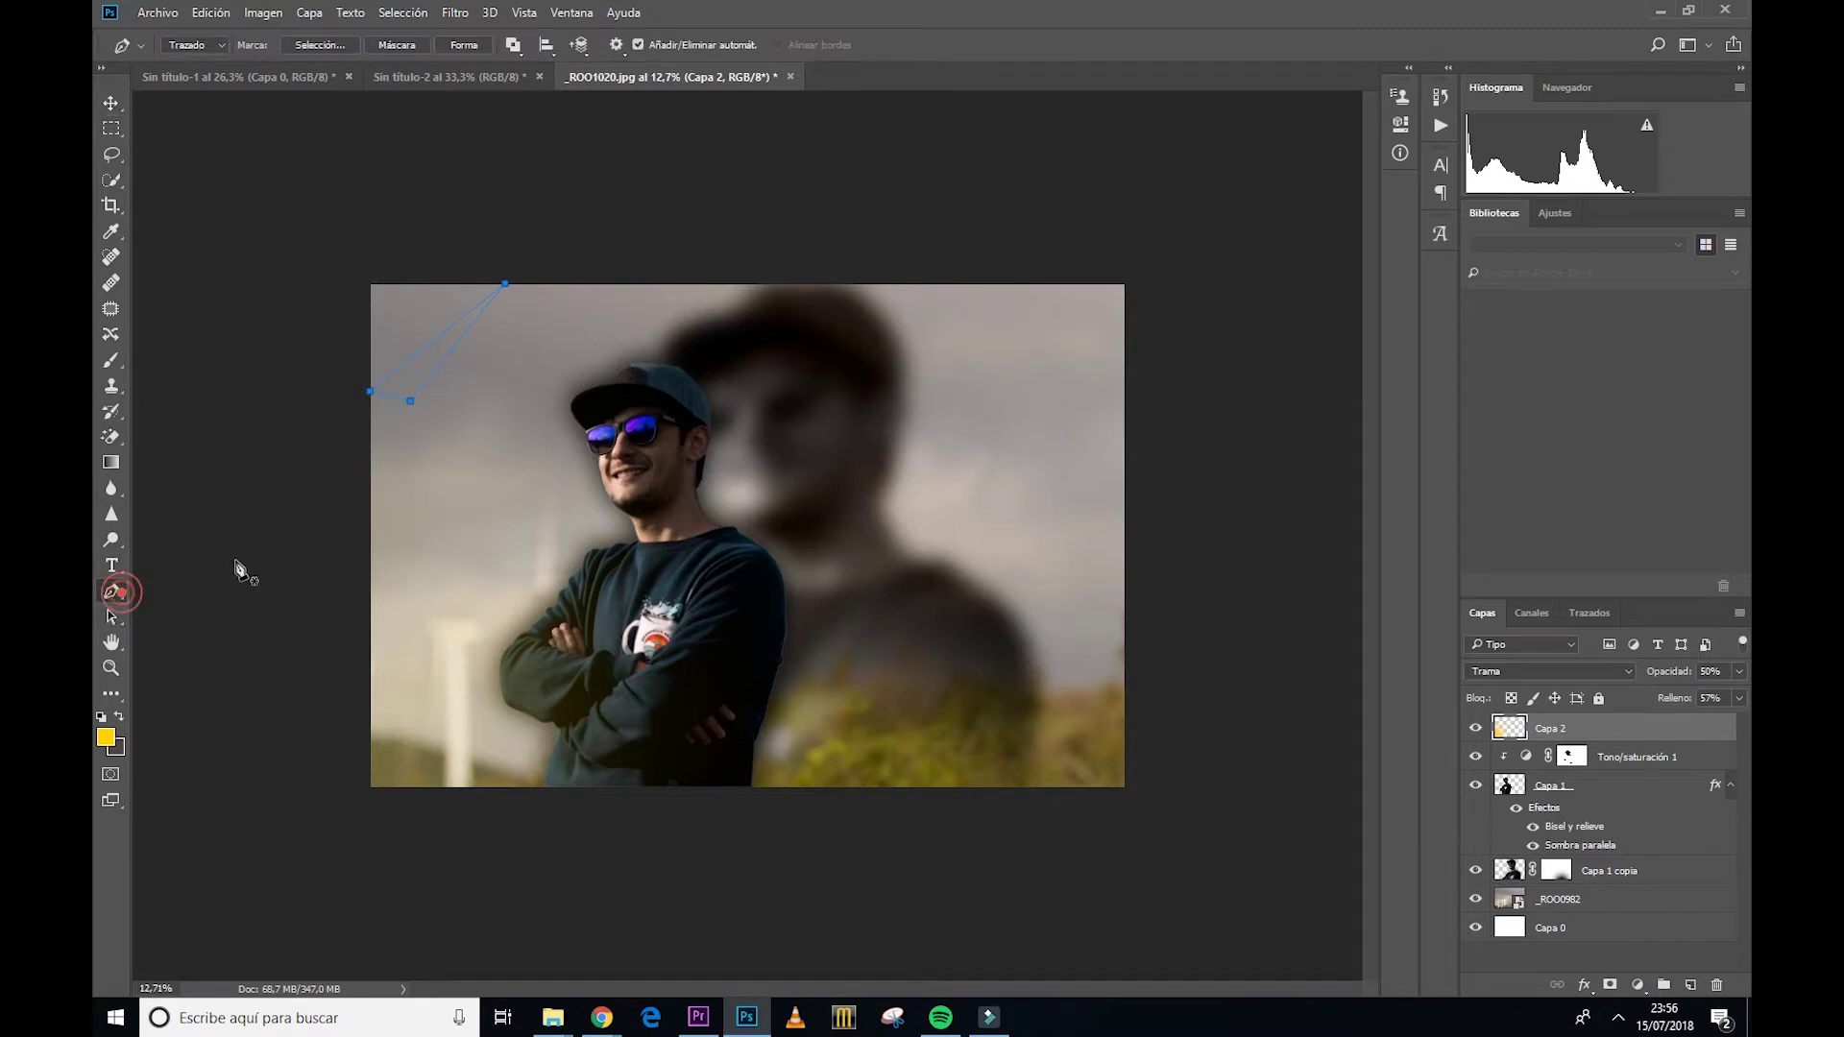
Step: Convert the triangle path into a selection with 0 feather and select the _ROO0982 layer
right_click(429, 370)
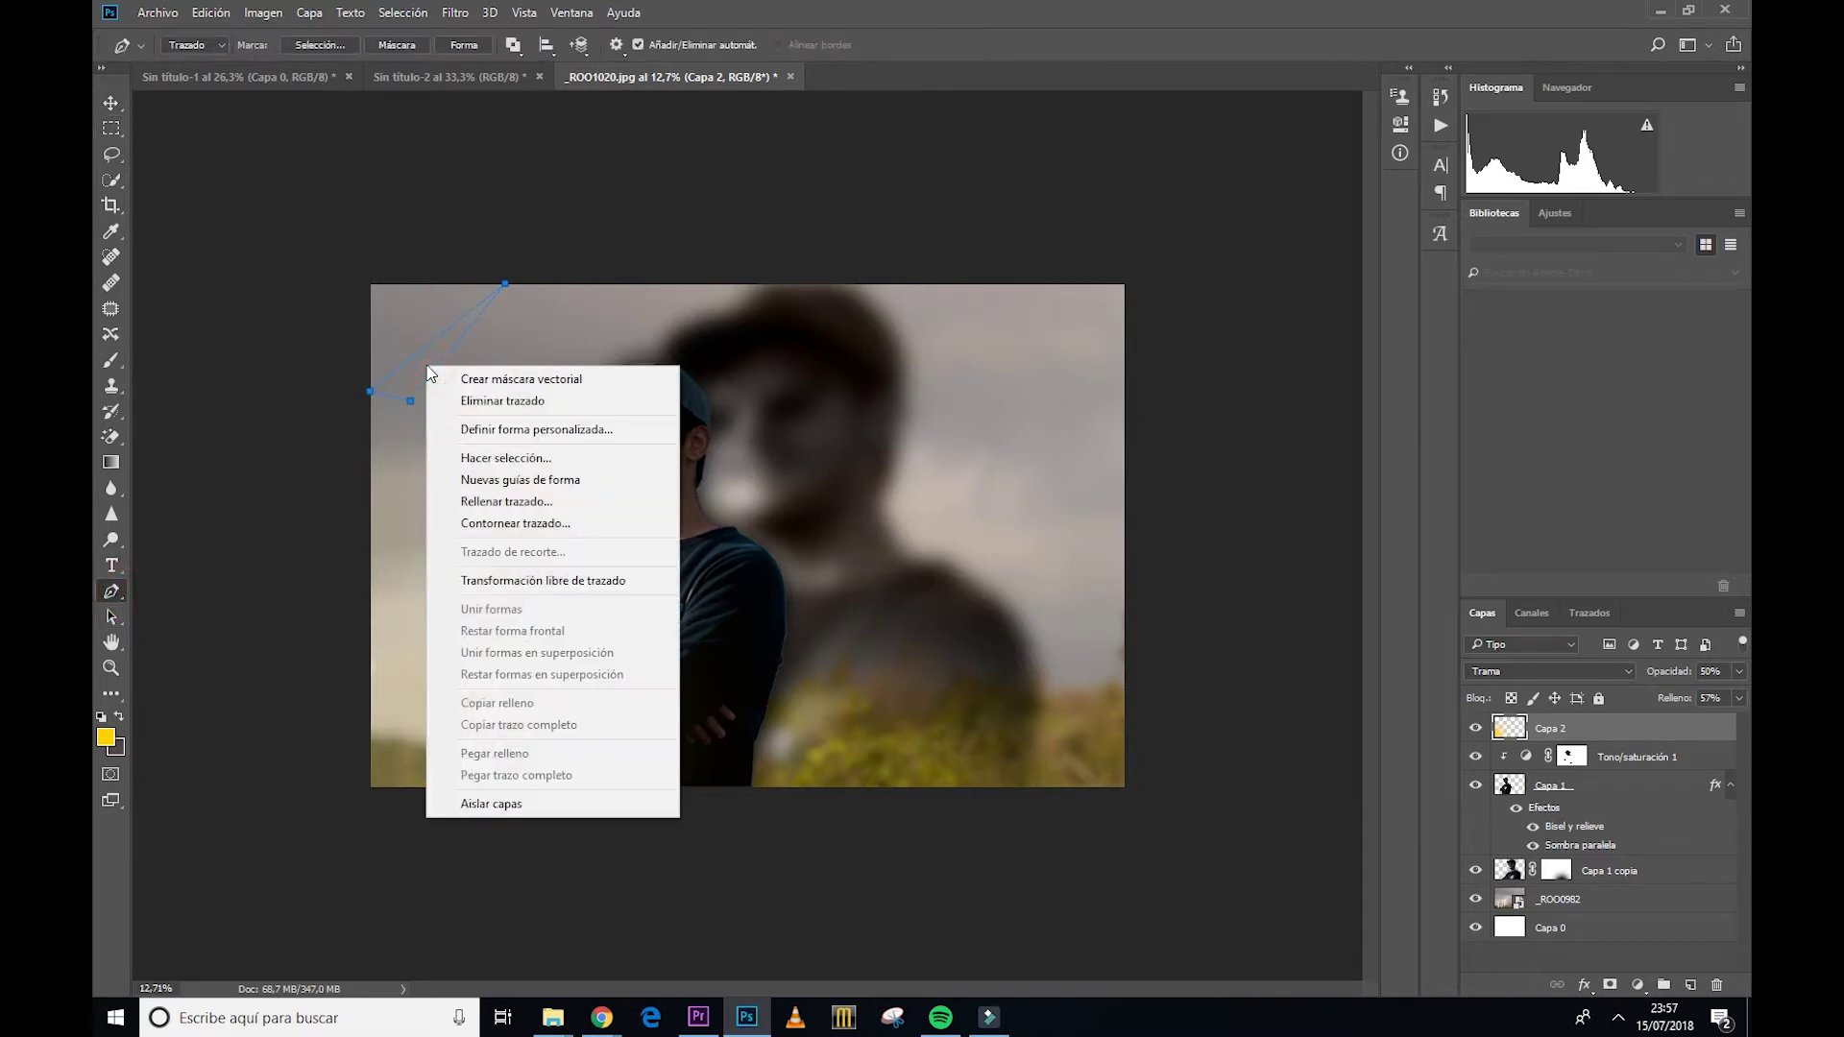
left_click(495, 458)
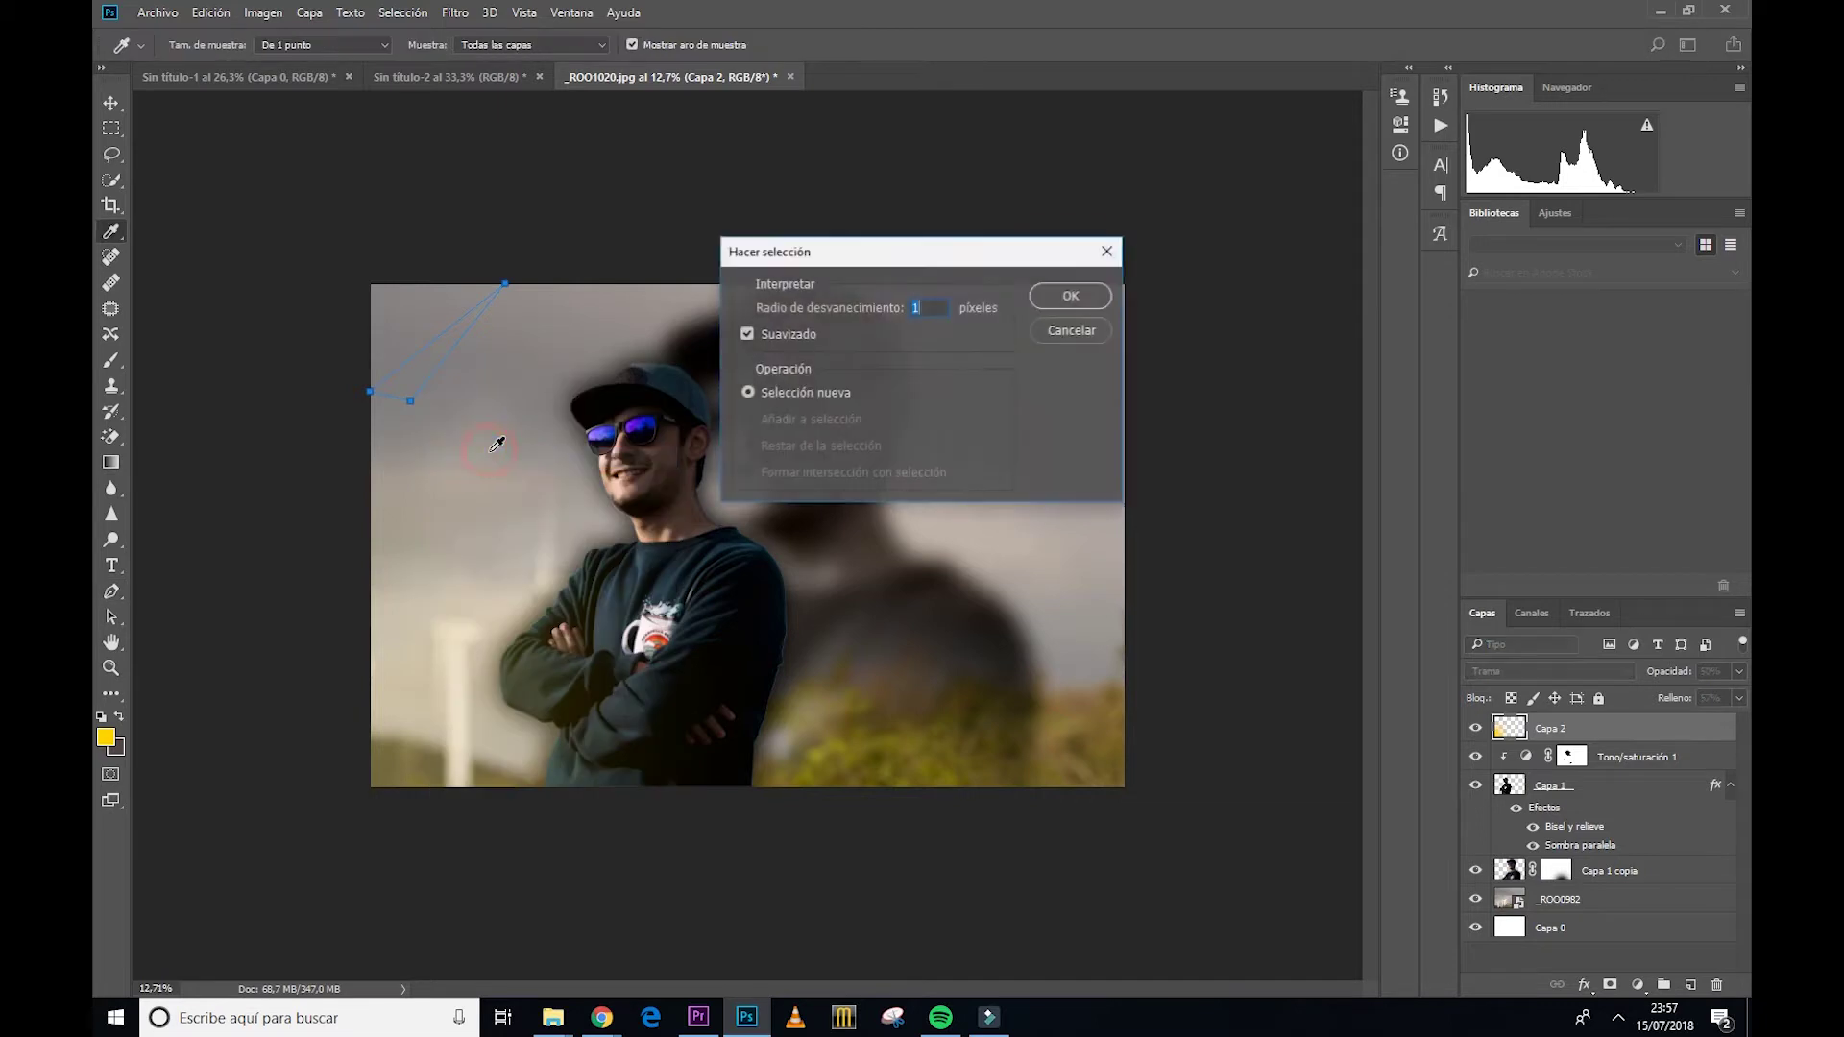
left_click(933, 309)
key("Return")
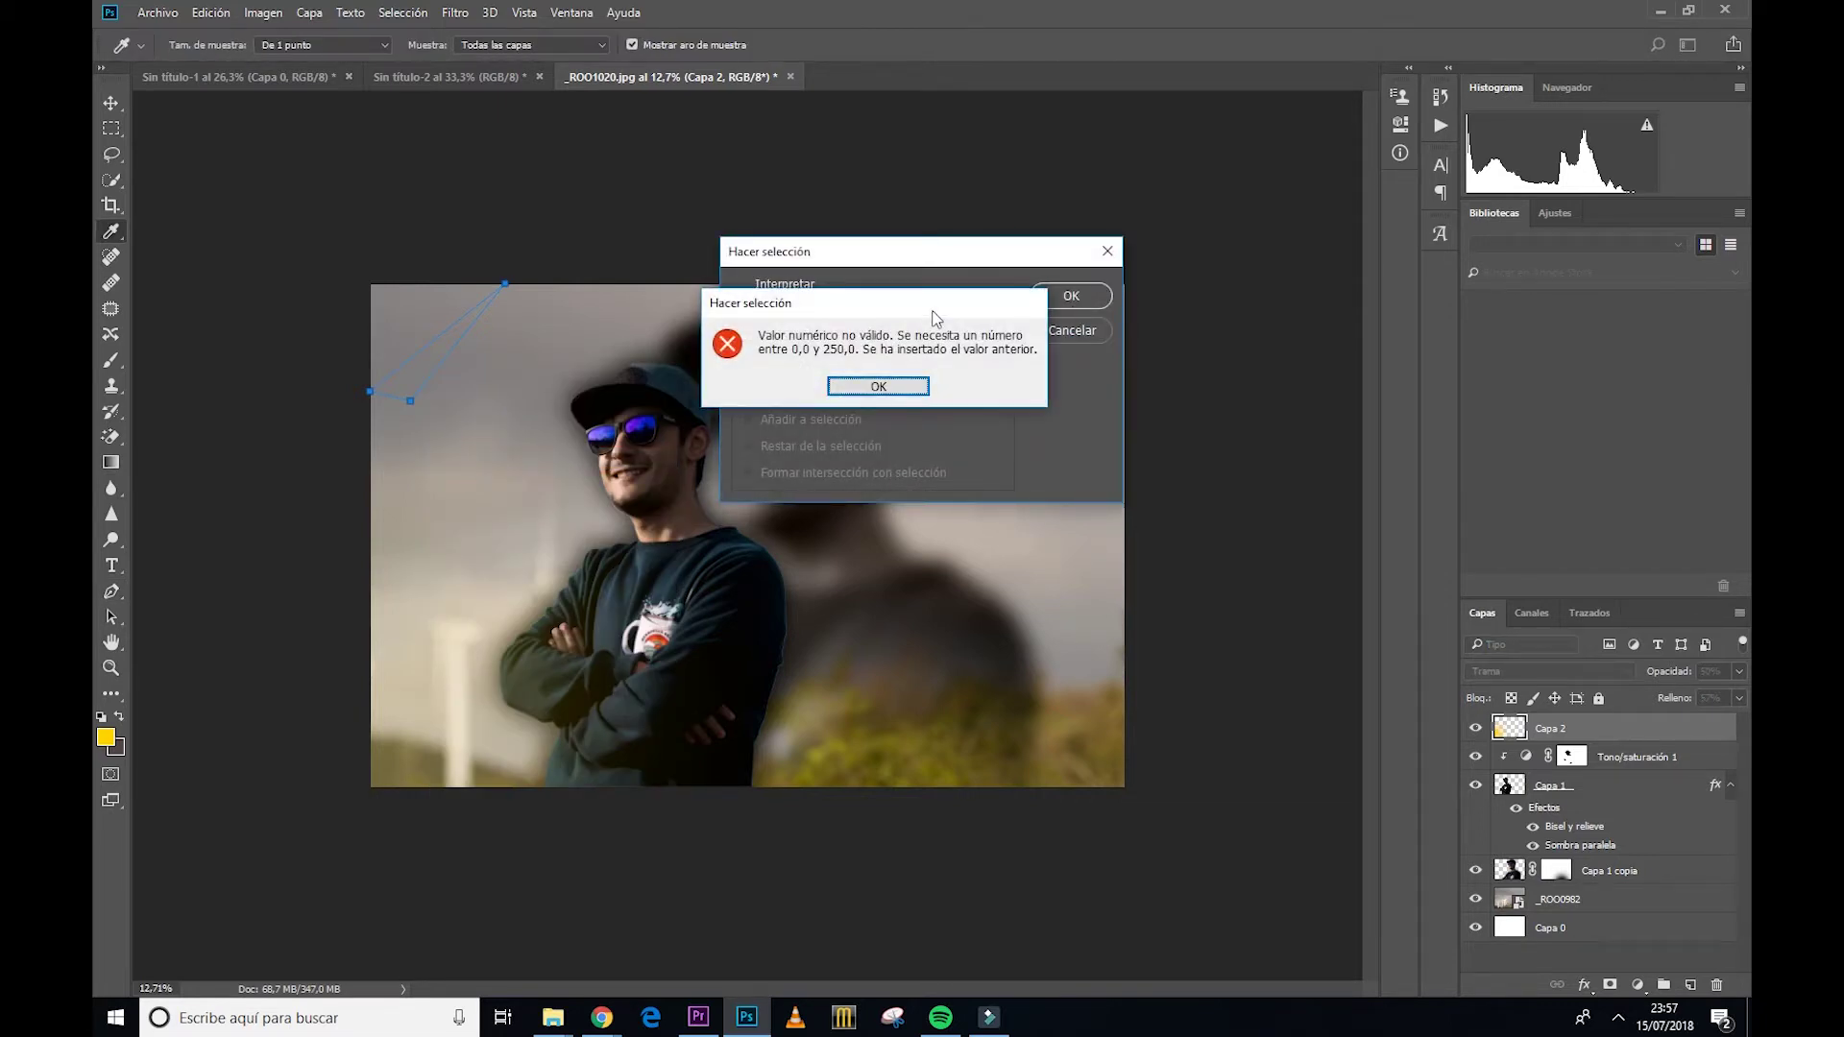
left_click(869, 386)
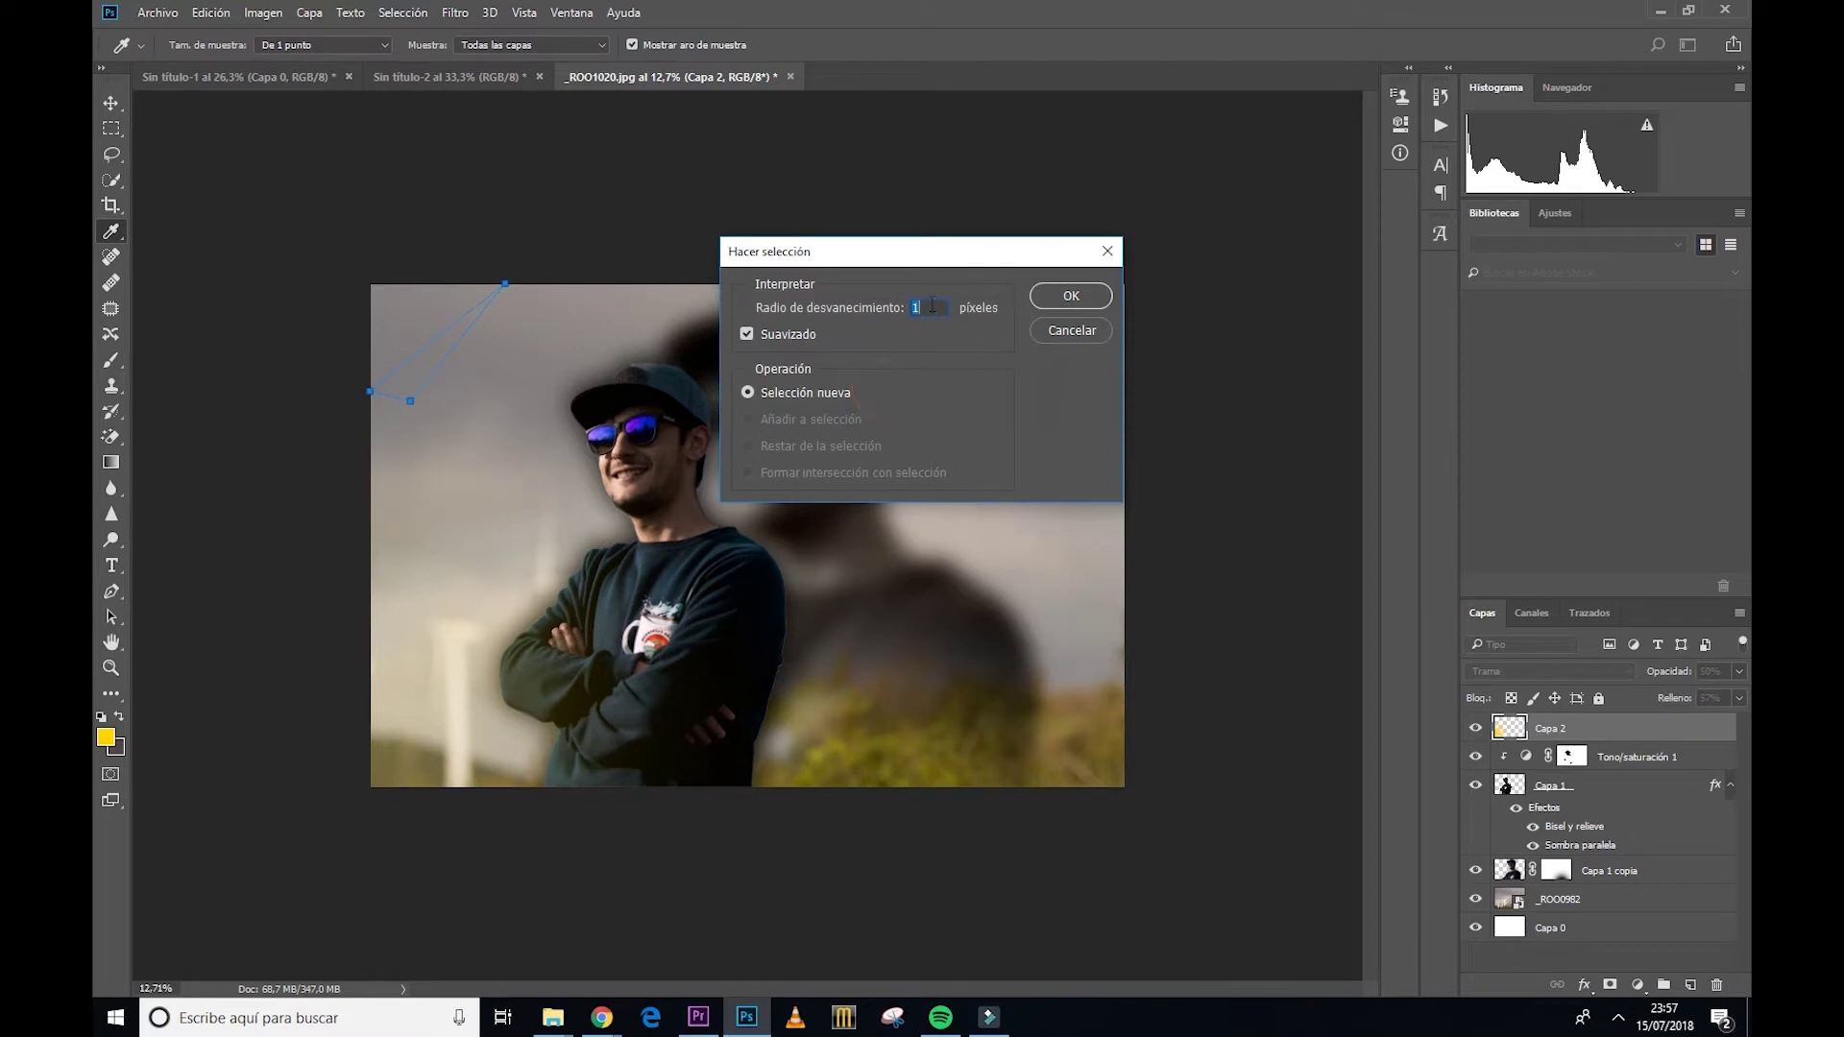
left_click(1092, 296)
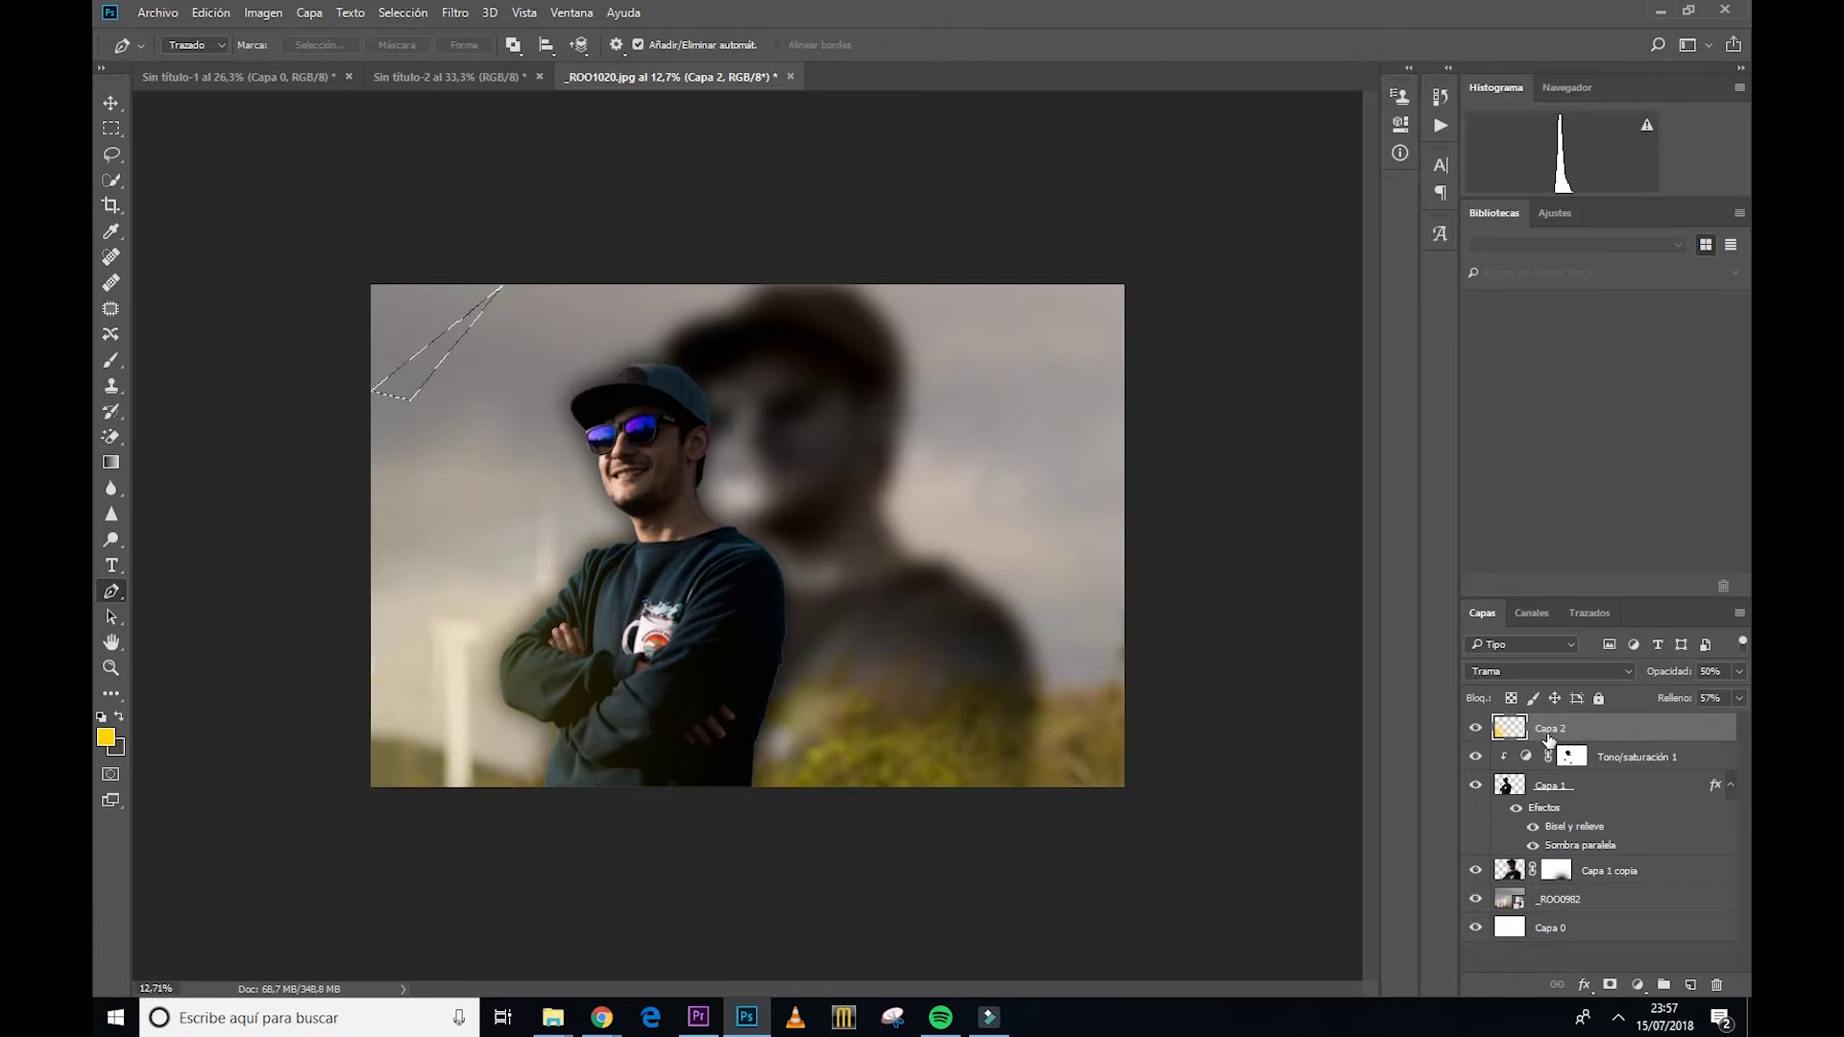
left_click(1593, 903)
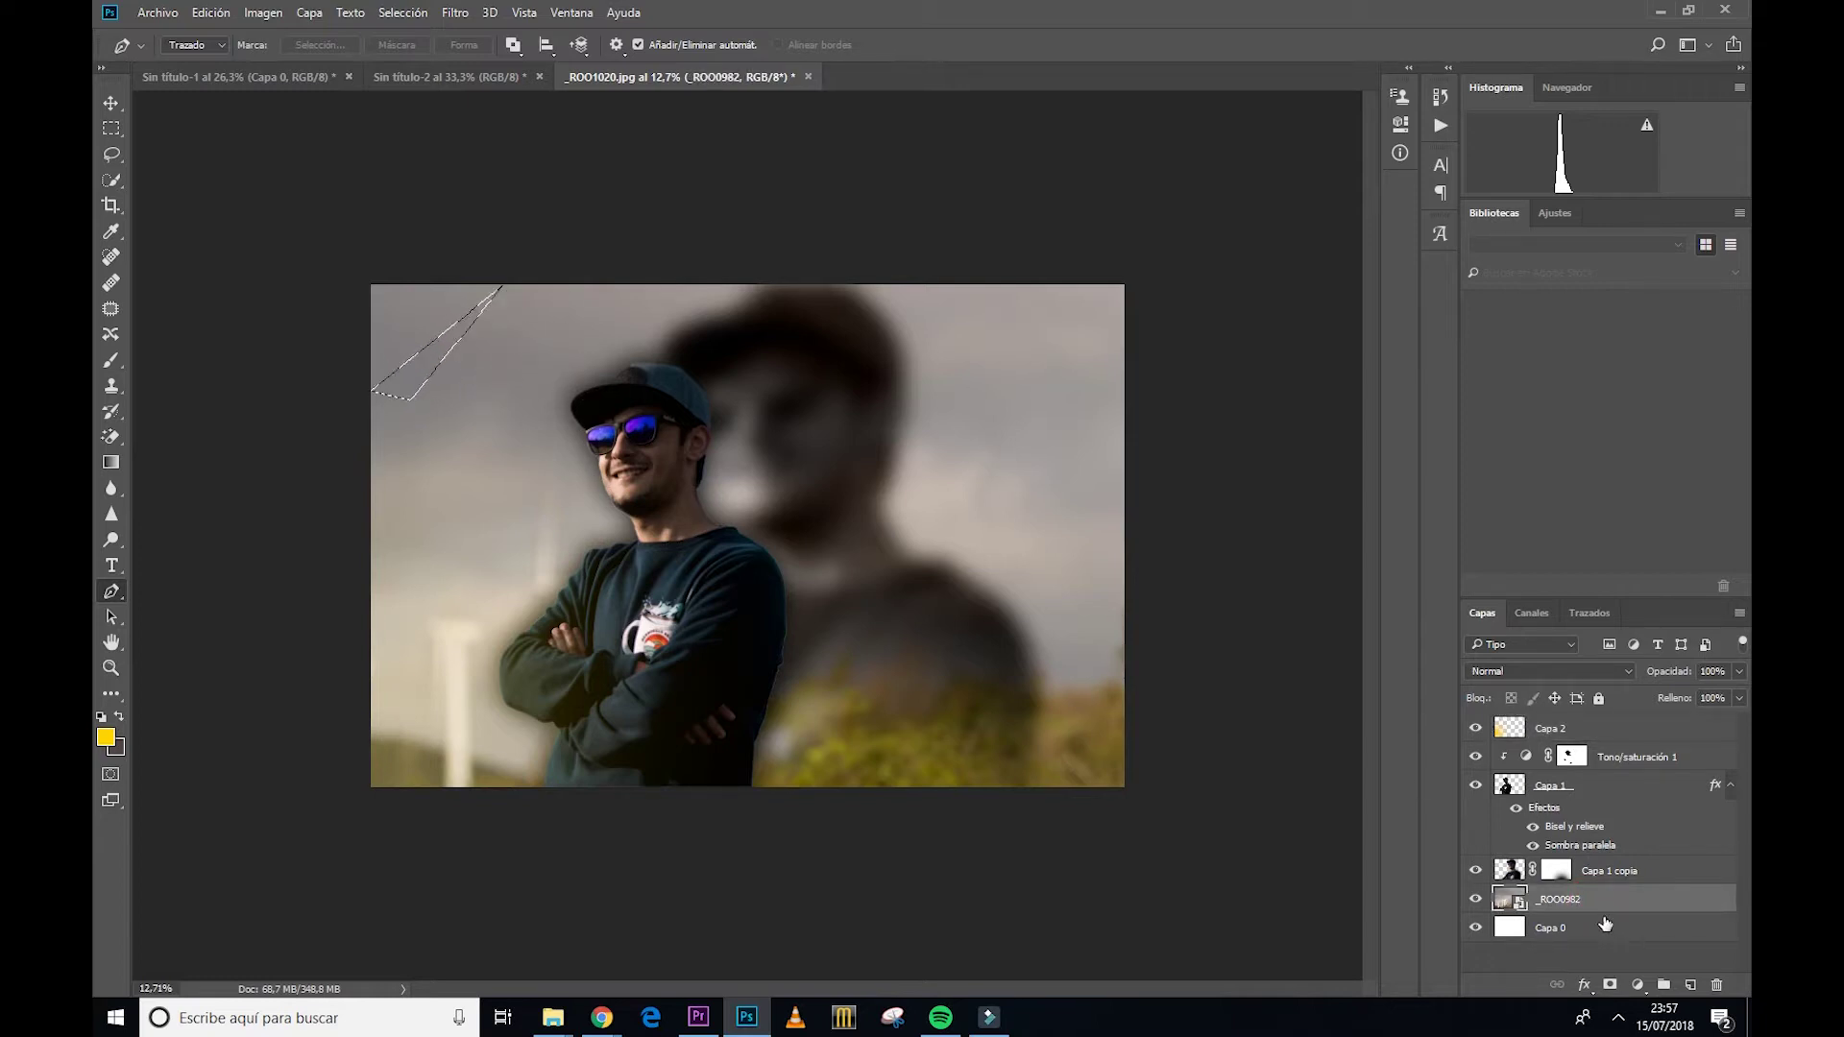
Step: Rasterize the _ROO0982 layer and fill the triangle selection with white
key("Delete")
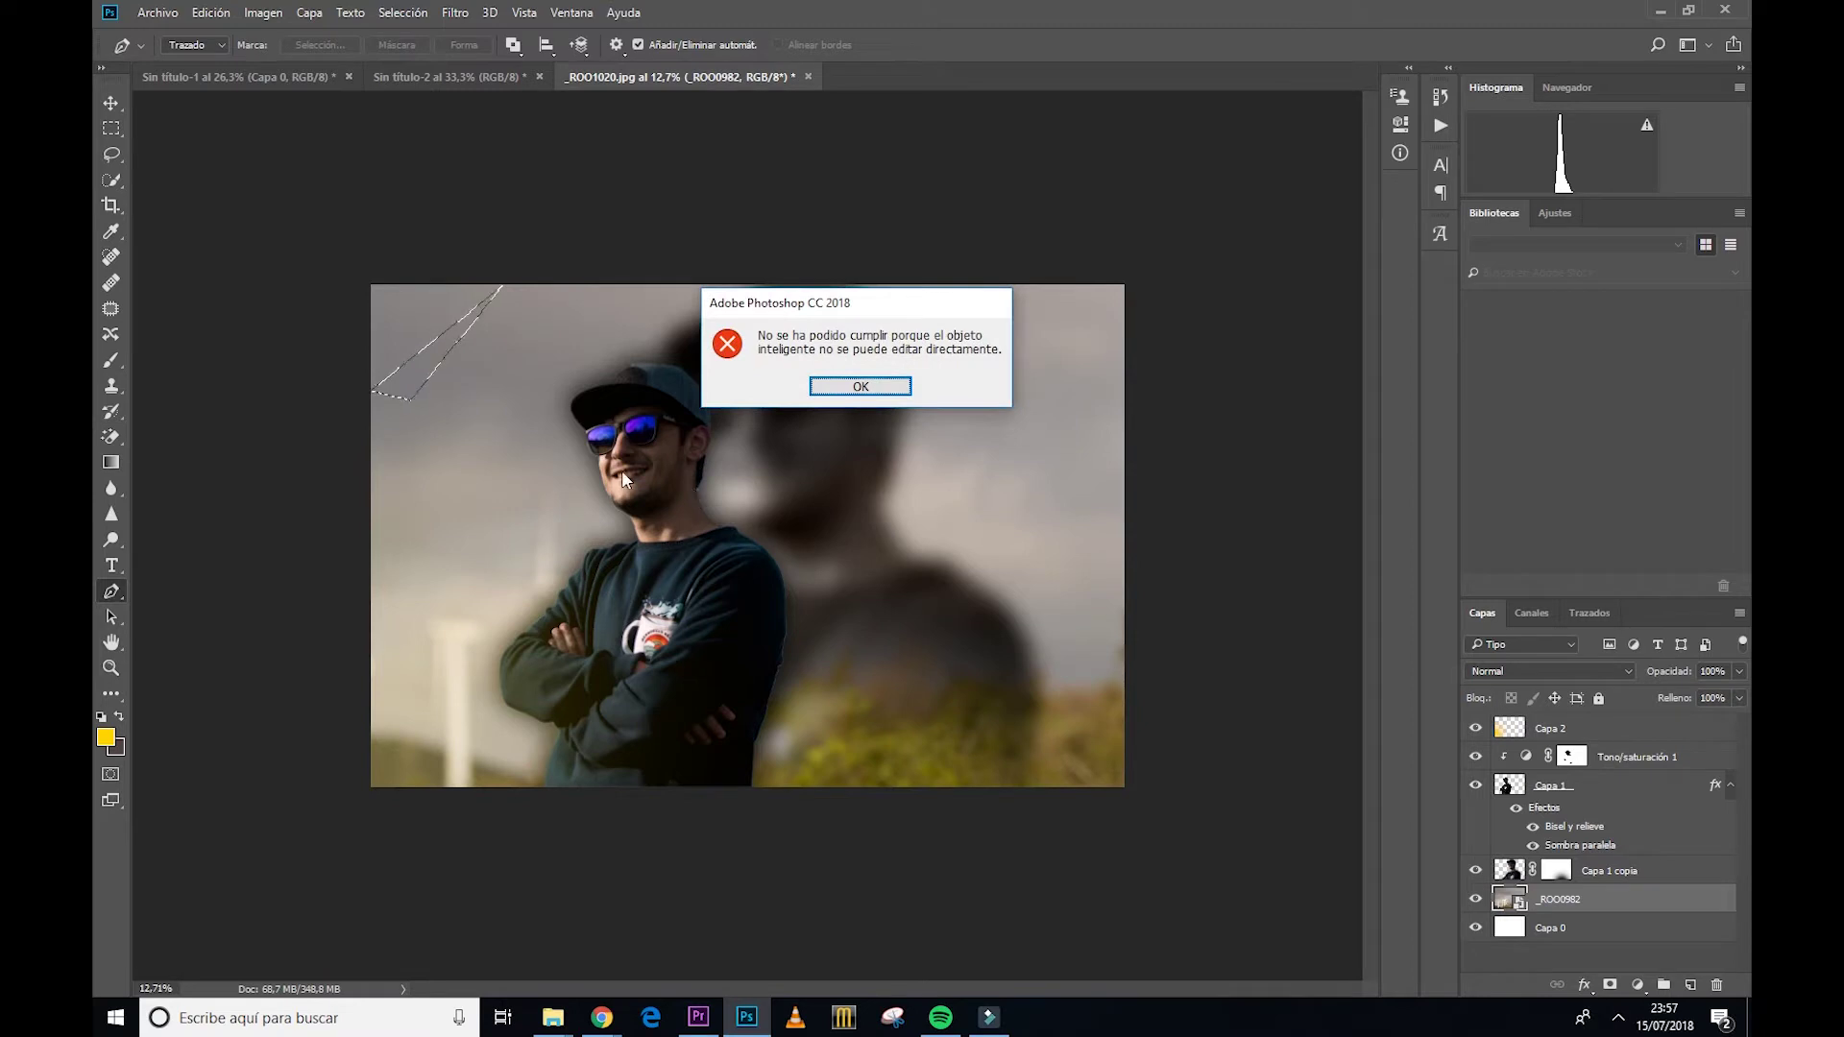
left_click(860, 386)
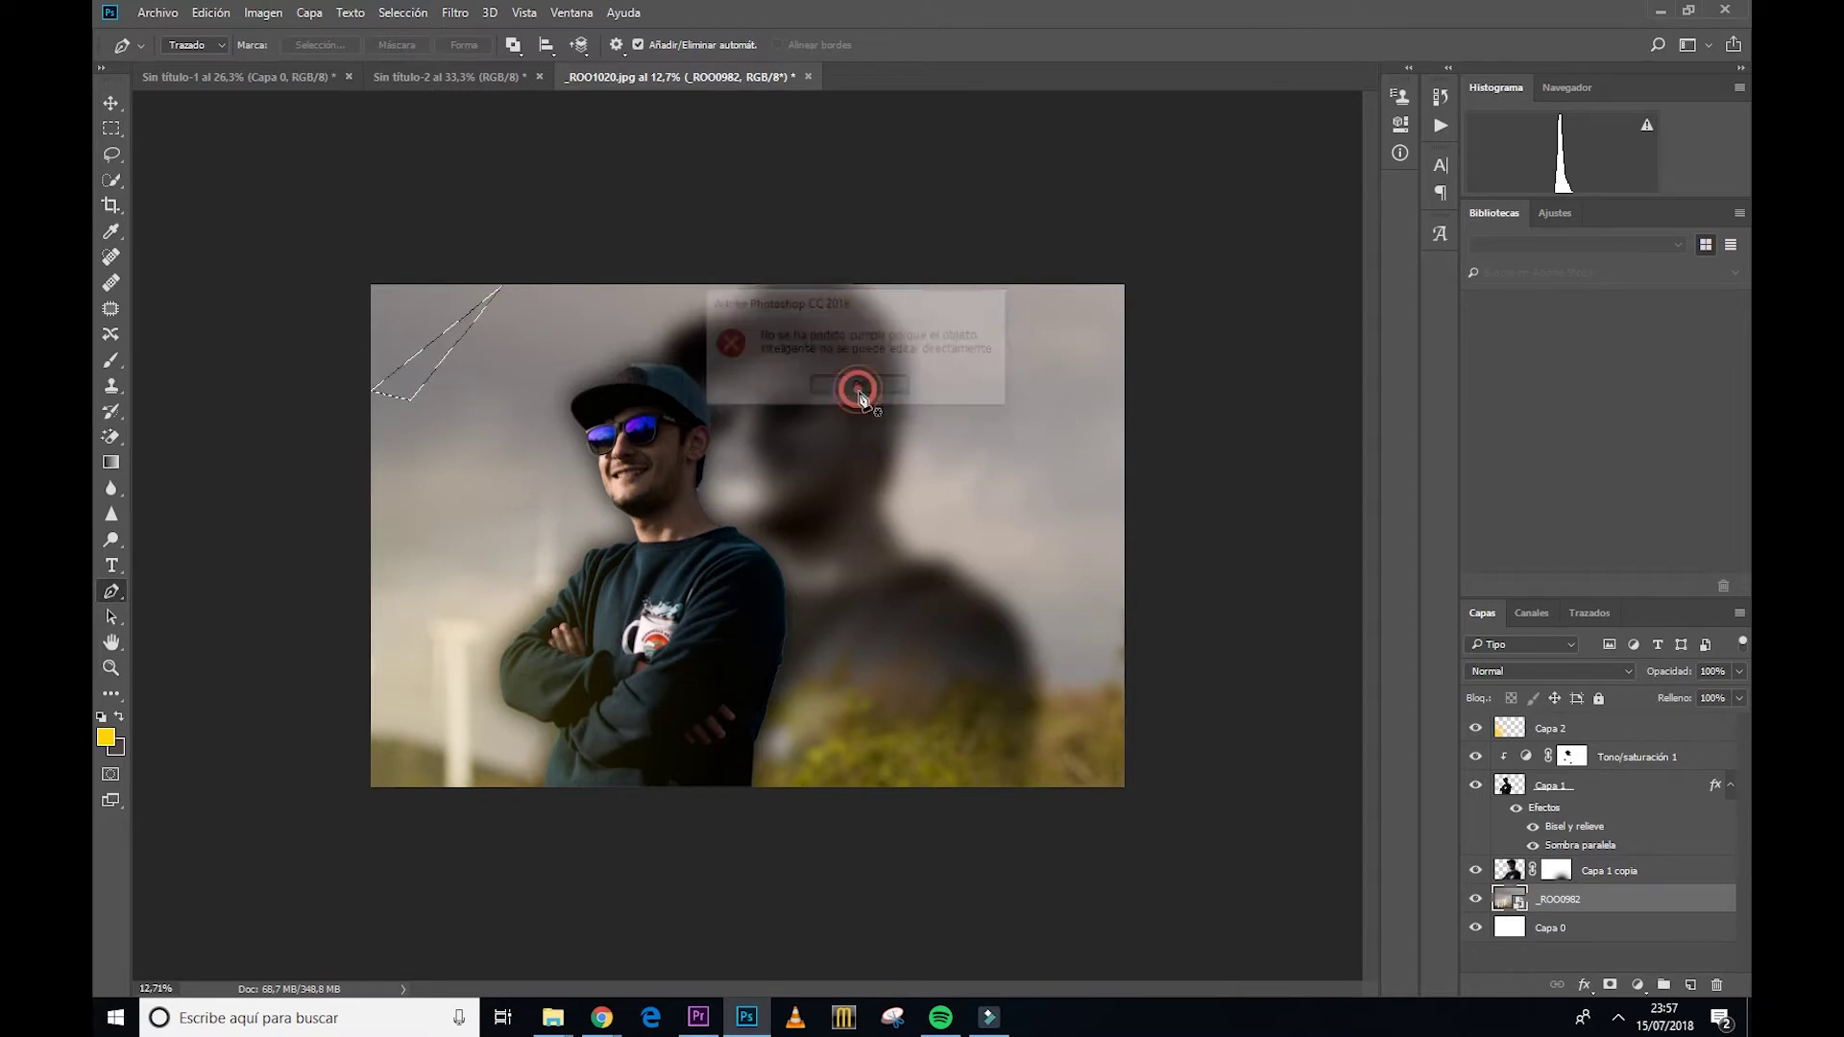
right_click(1655, 902)
left_click(1692, 908)
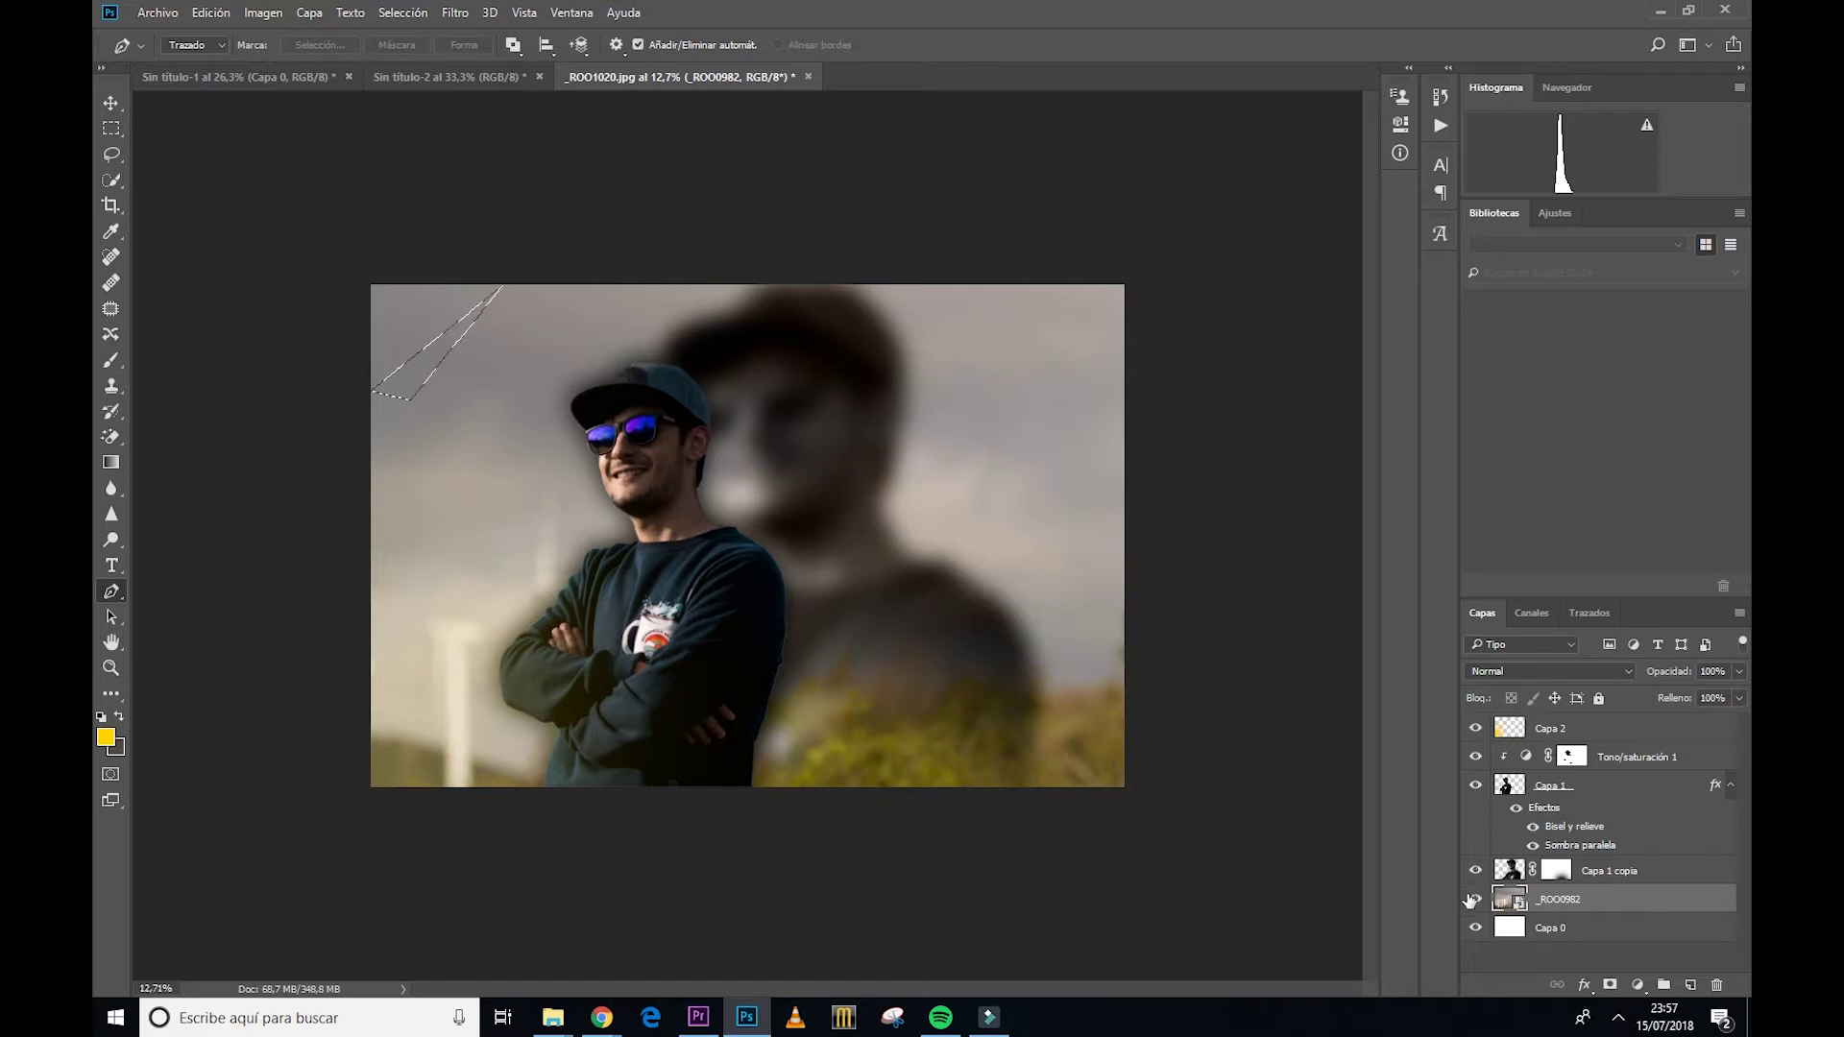
right_click(1692, 912)
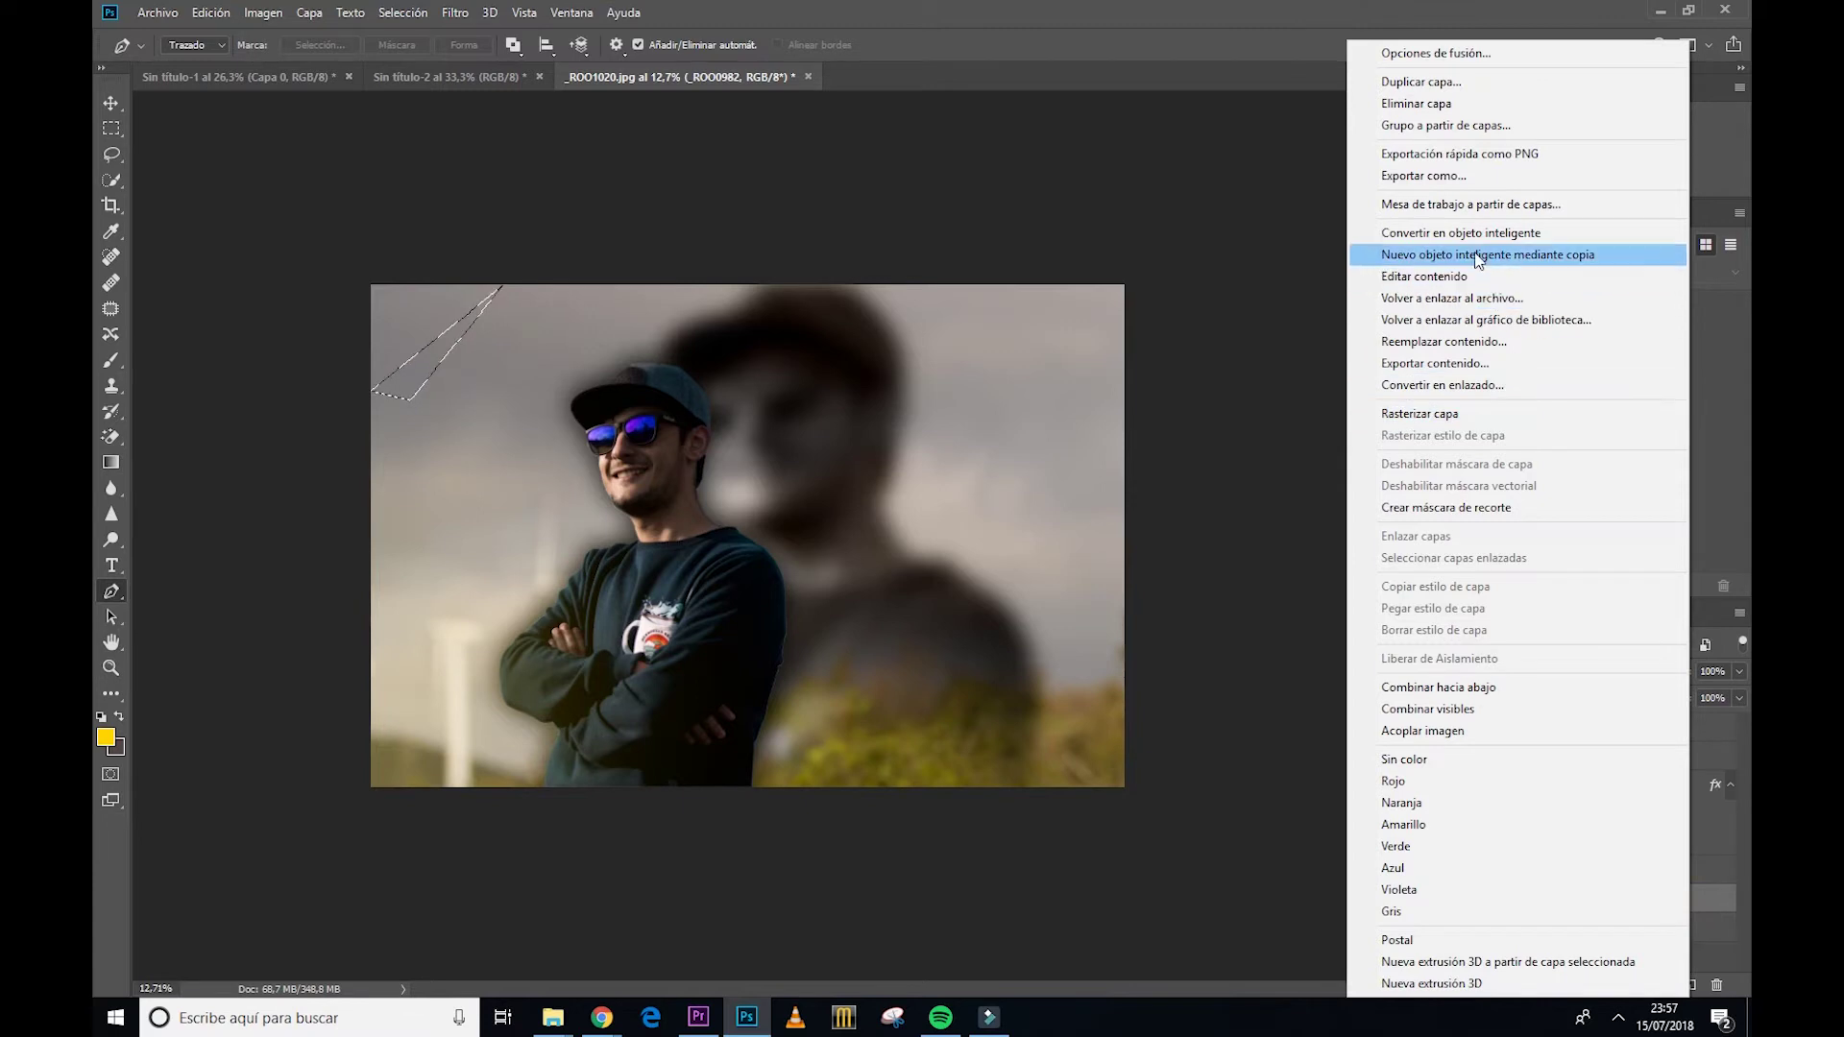
left_click(1426, 413)
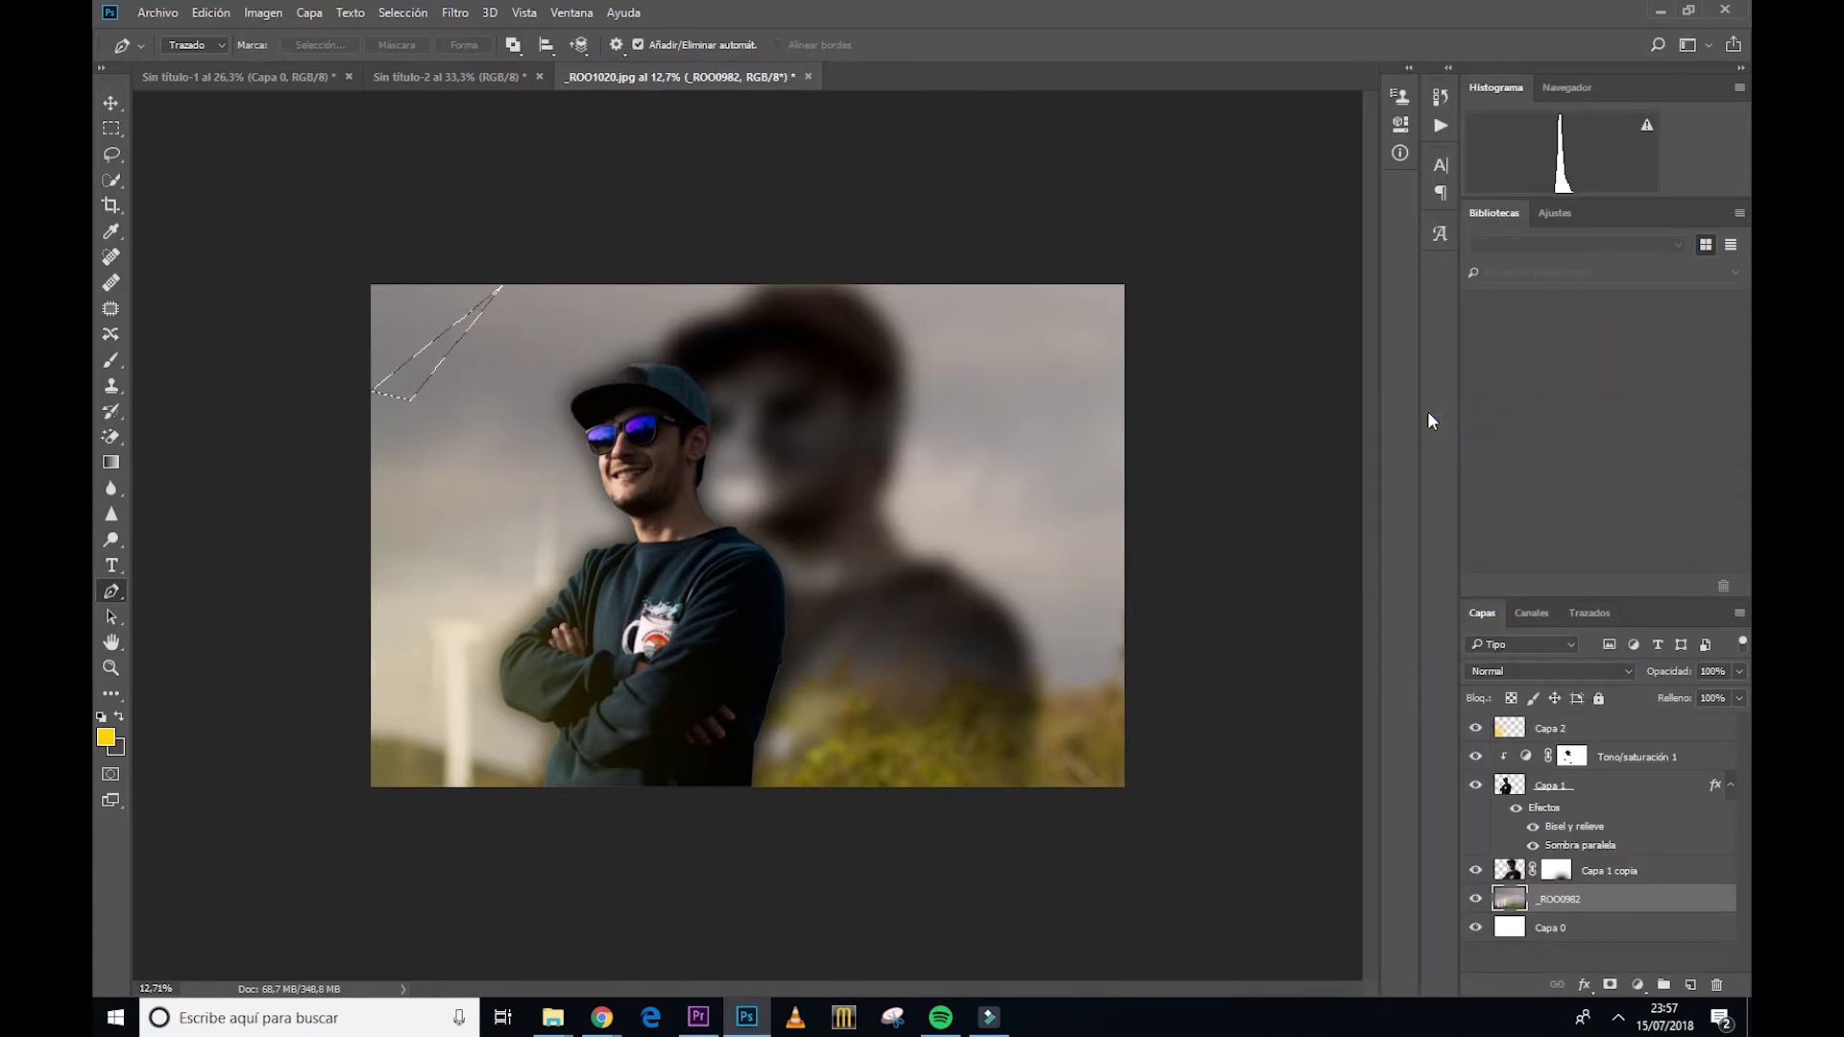
key("Delete")
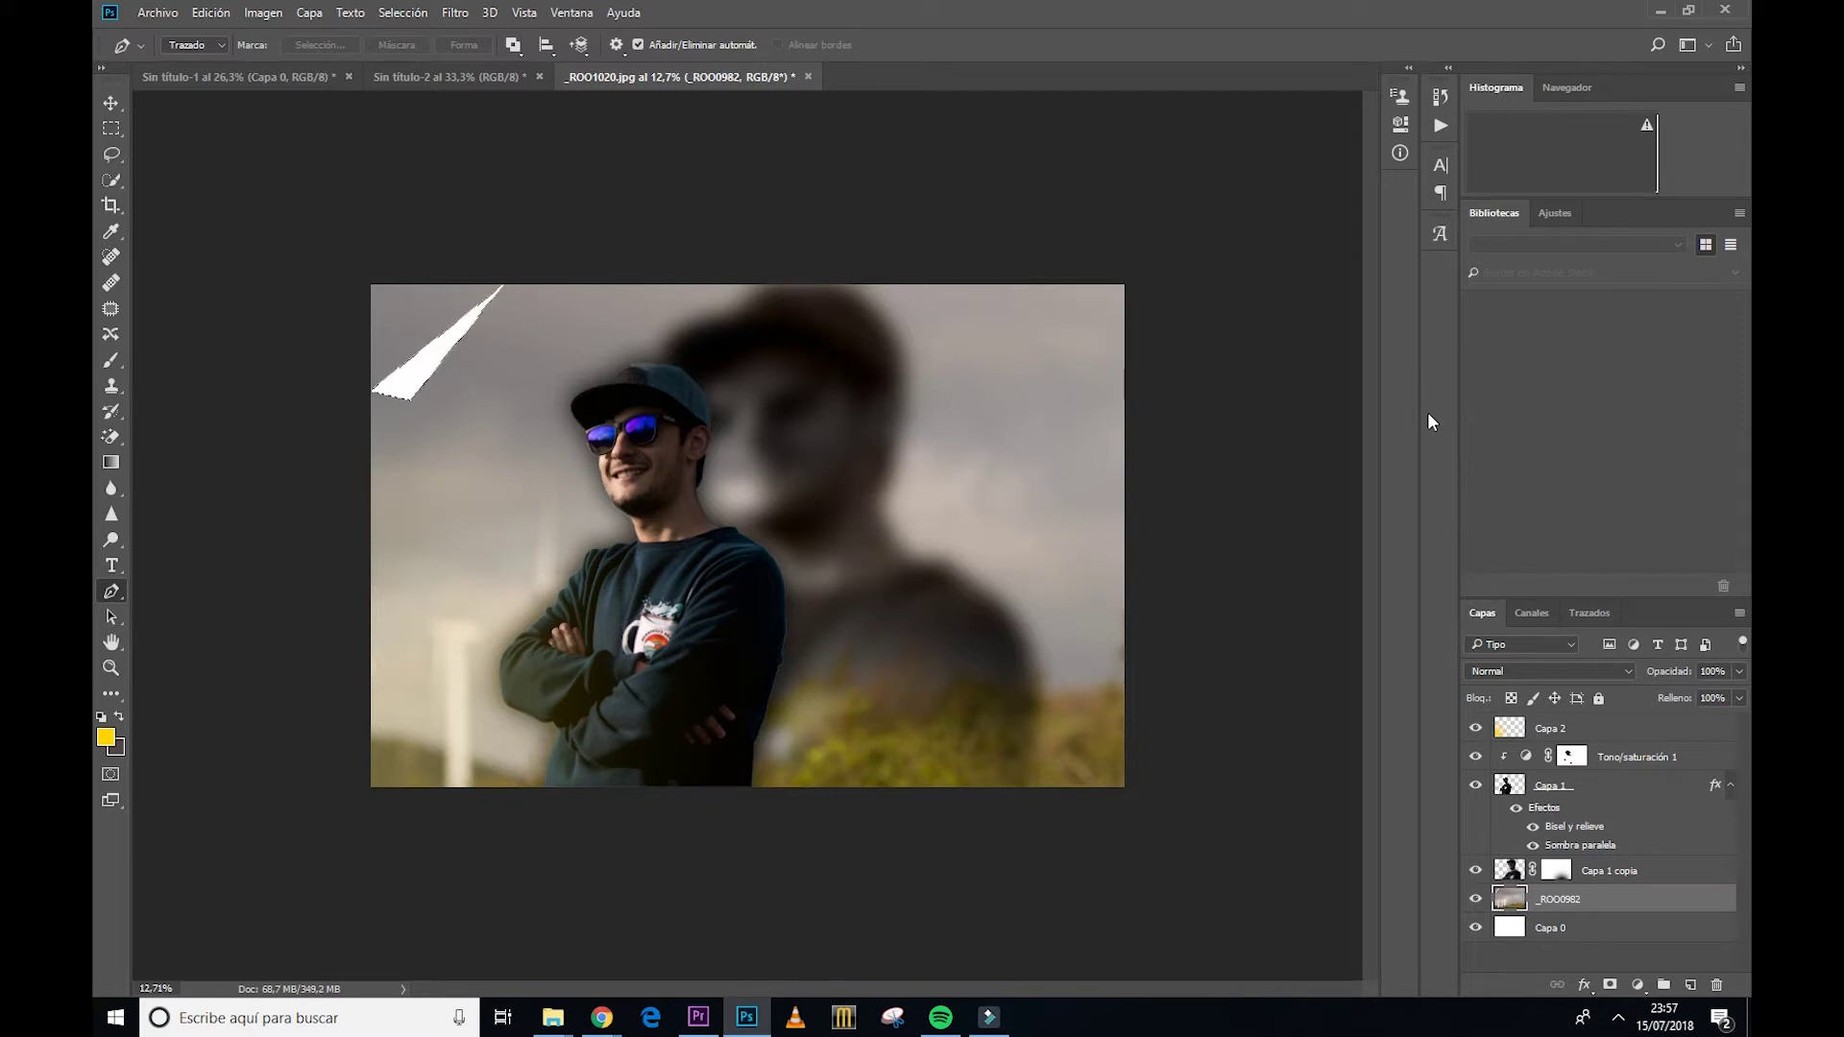
Step: Draw a white triangle ray at the top-right edge of the image
left_click(1033, 350)
left_click(1127, 451)
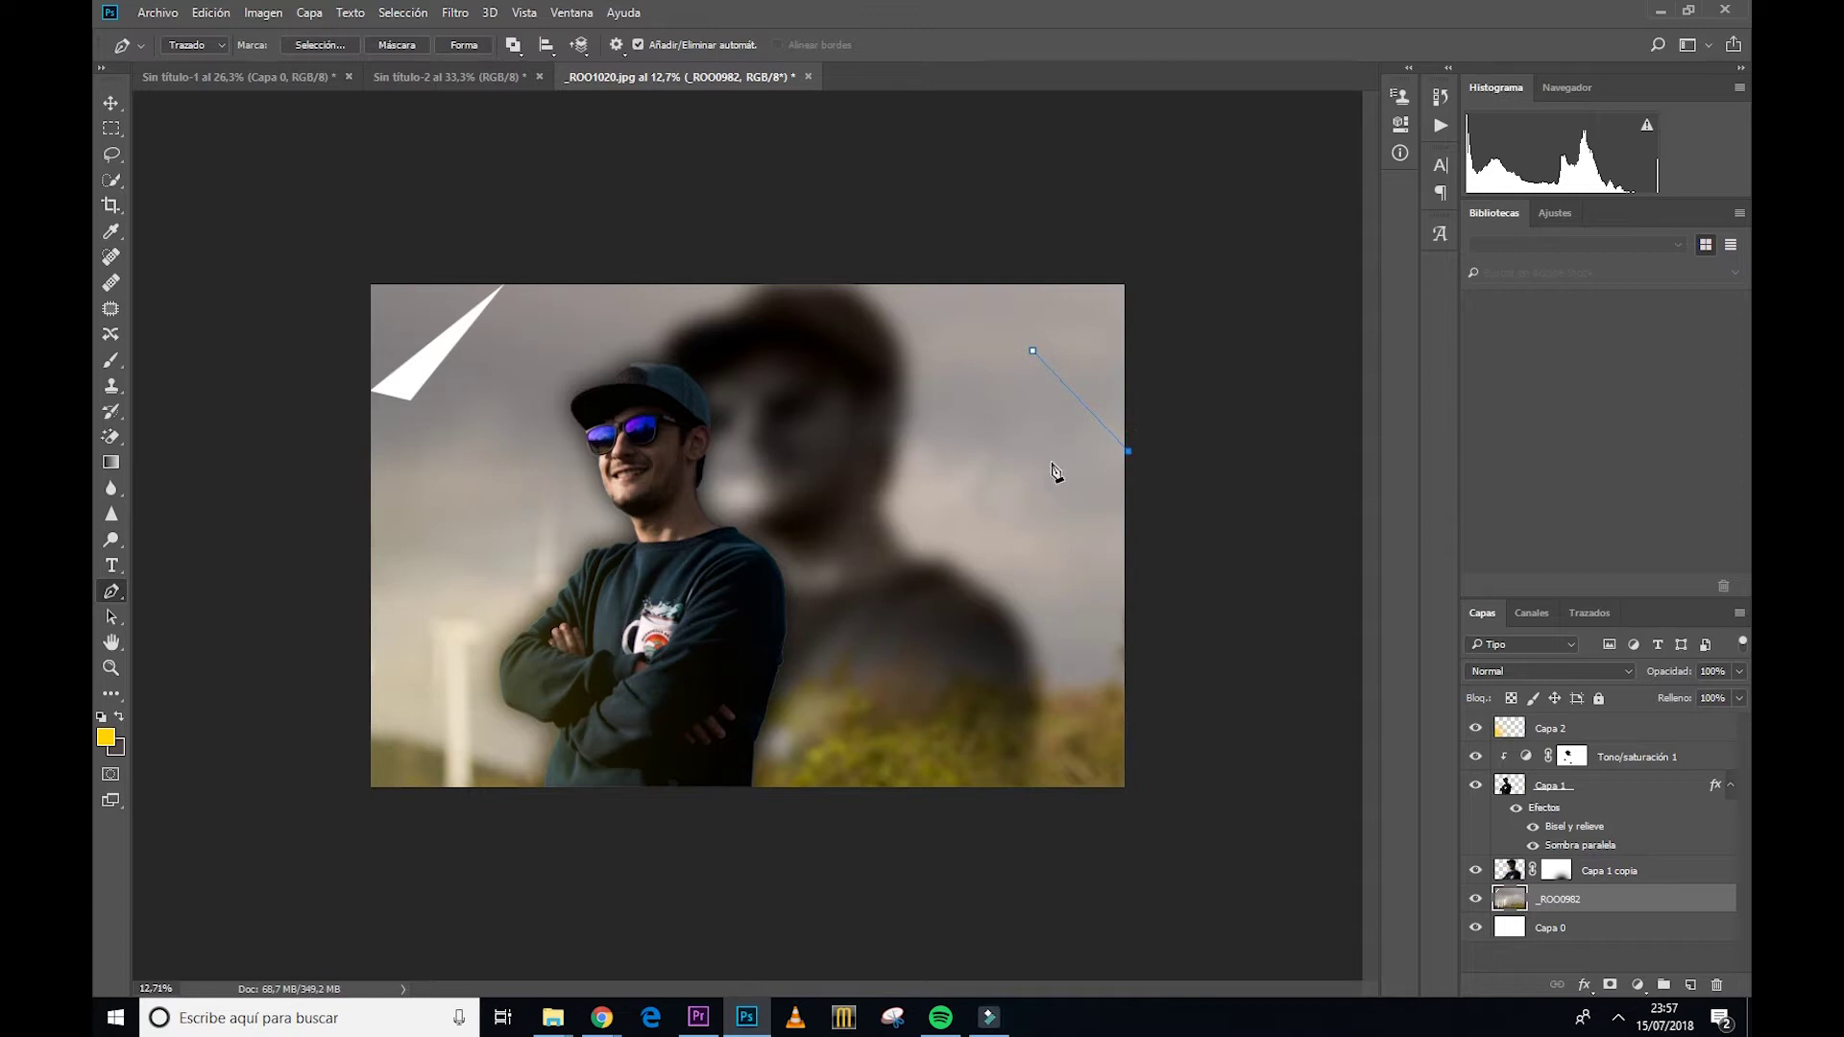
left_click(1102, 459)
right_click(1103, 445)
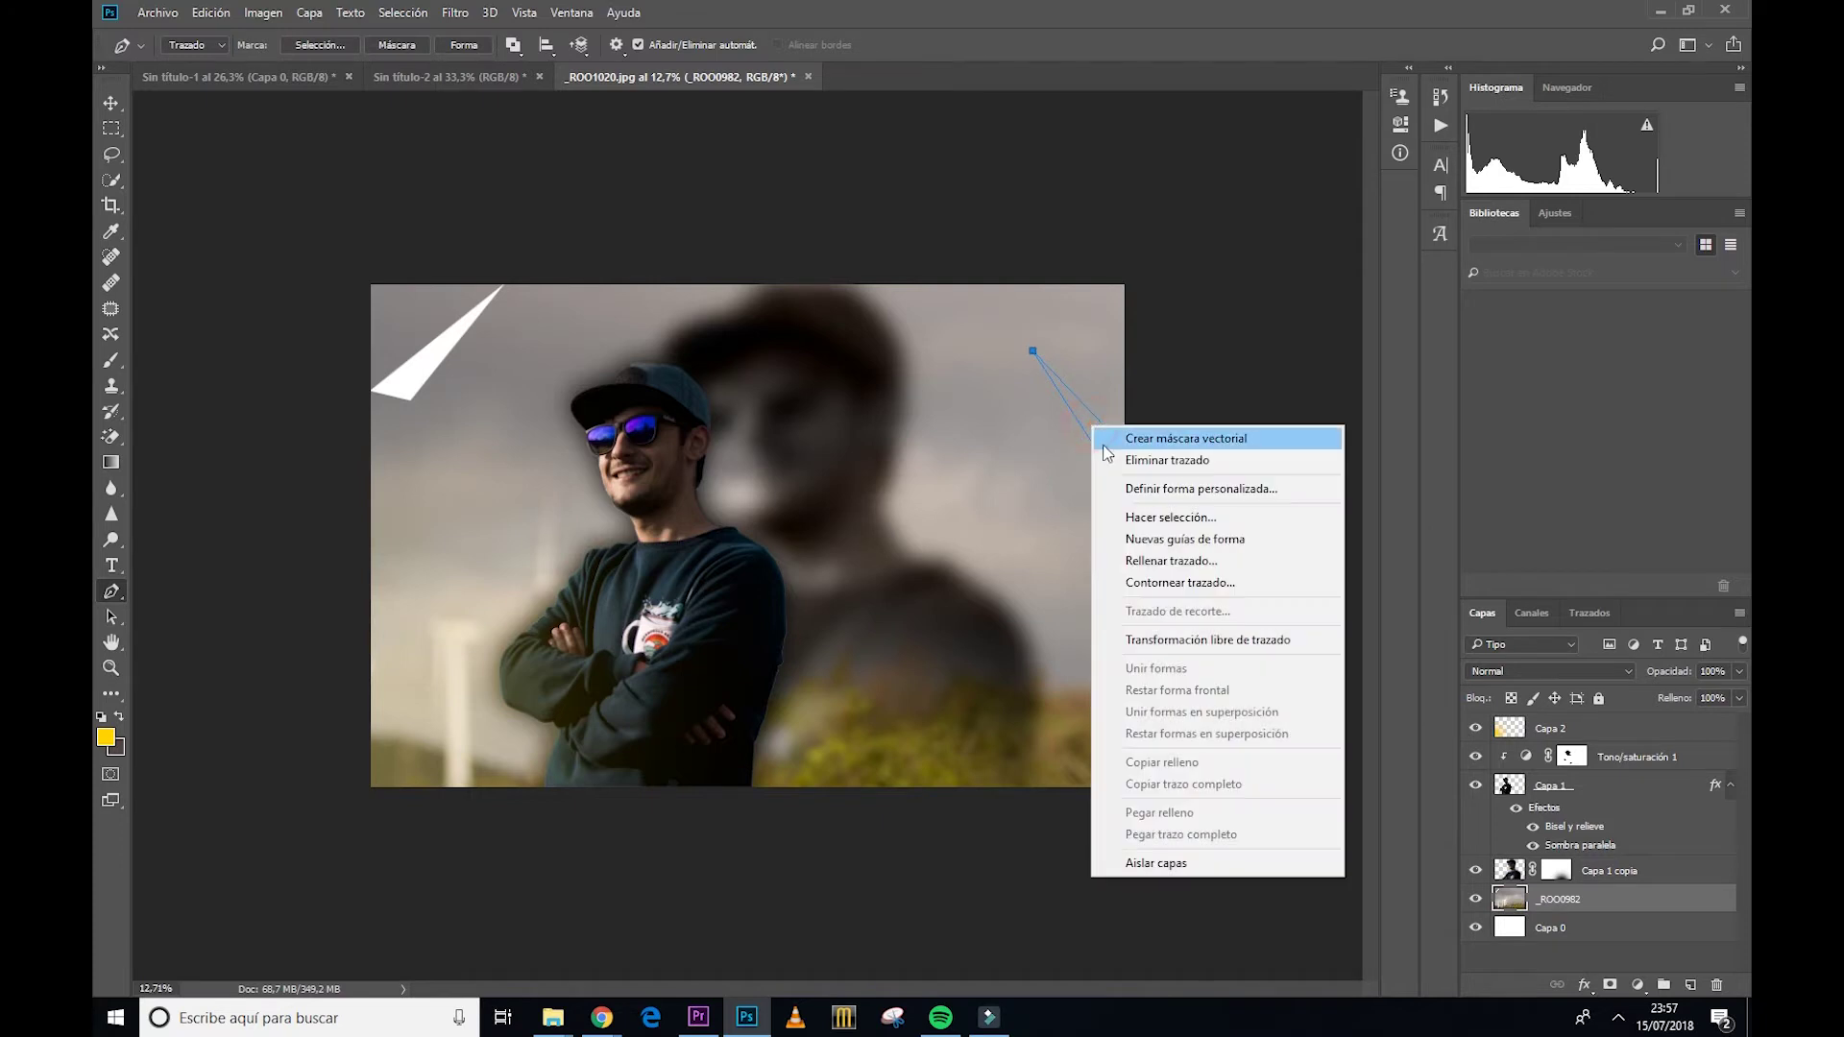
left_click(1148, 517)
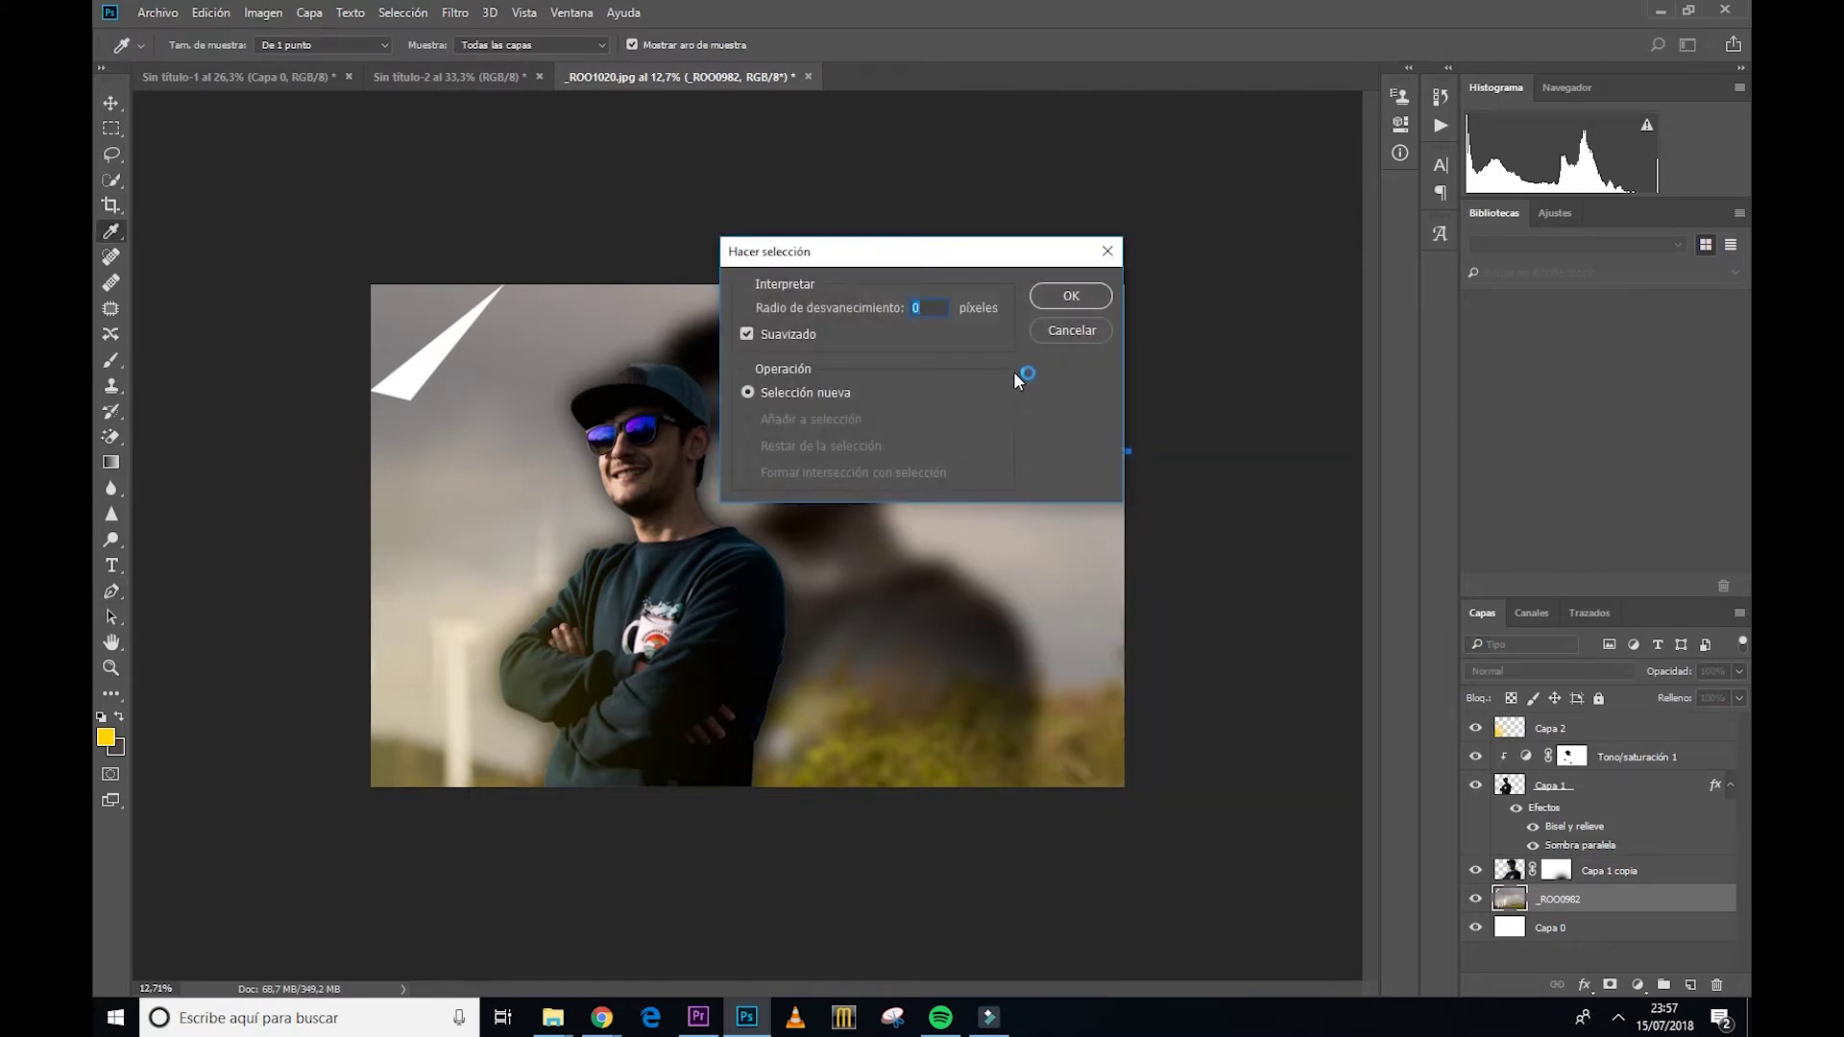
left_click(1062, 302)
key("Delete")
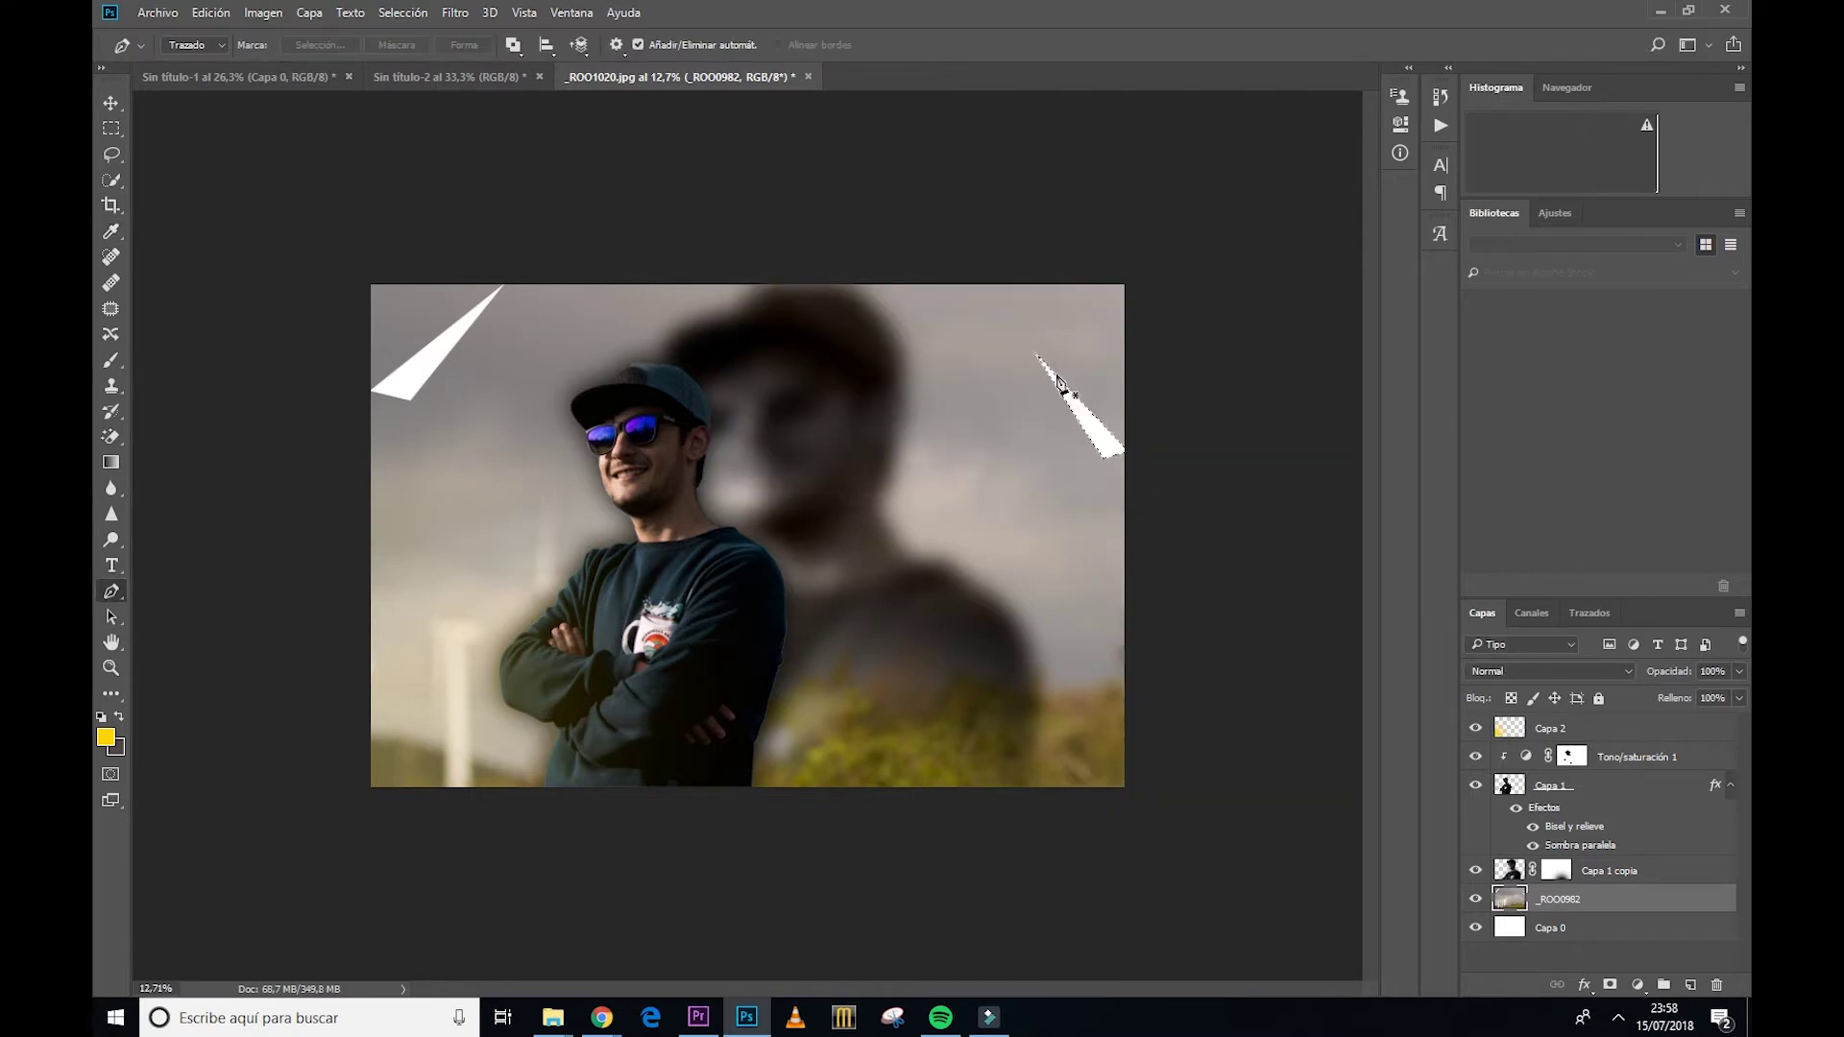
Step: Add a third white ray rising from the man's chest past his shoulder, then deselect
left_click(624, 575)
left_click(960, 410)
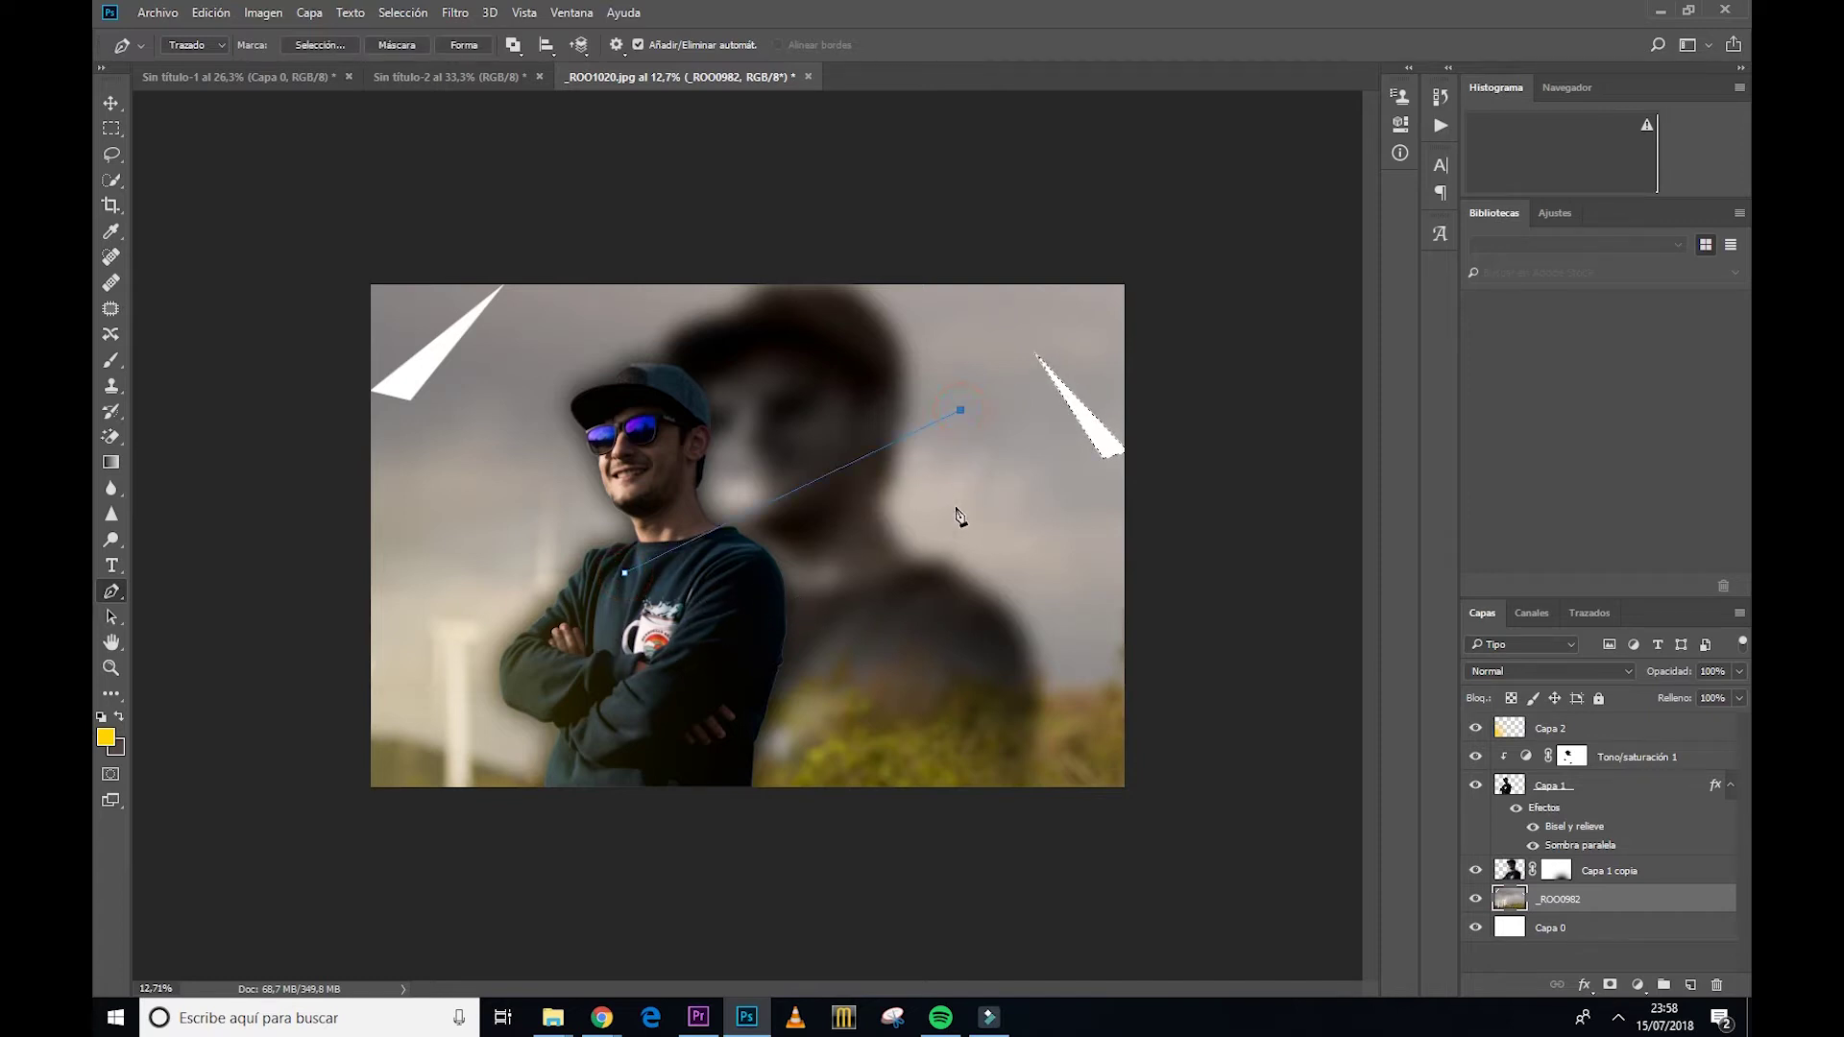
left_click(737, 621)
left_click(624, 574)
right_click(758, 572)
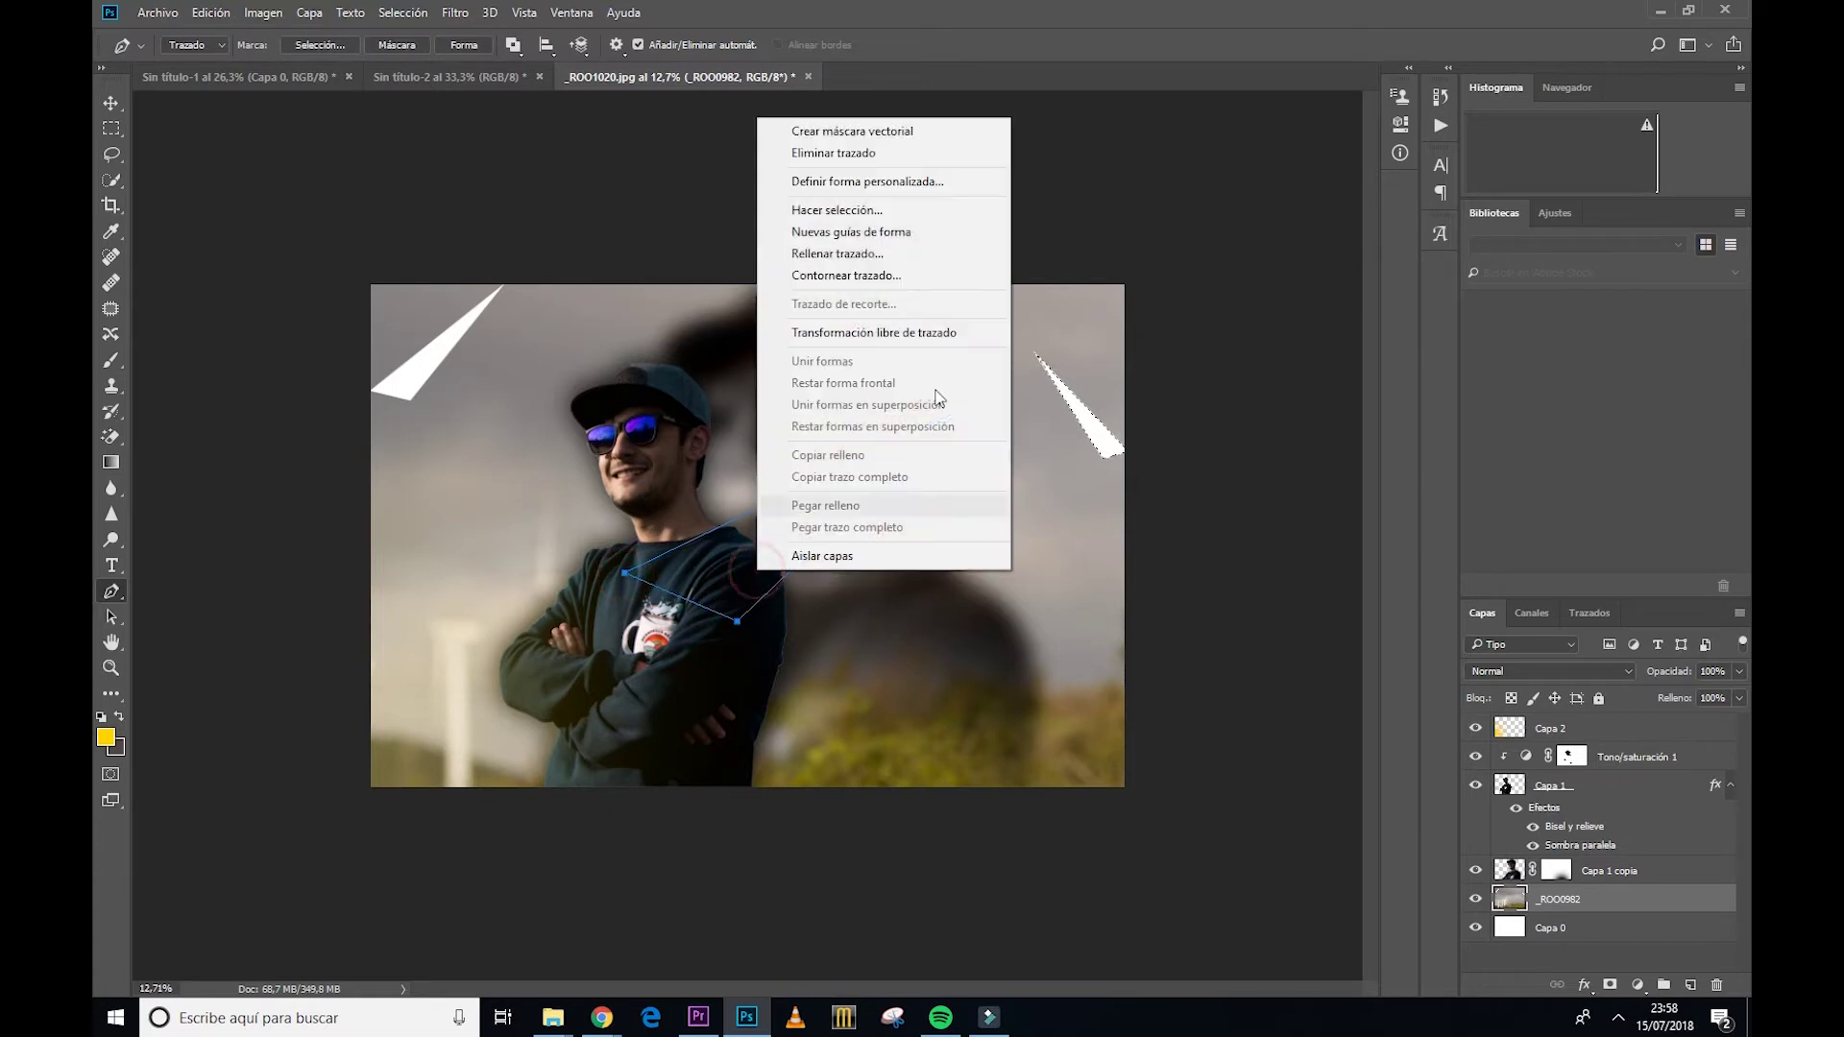
left_click(864, 210)
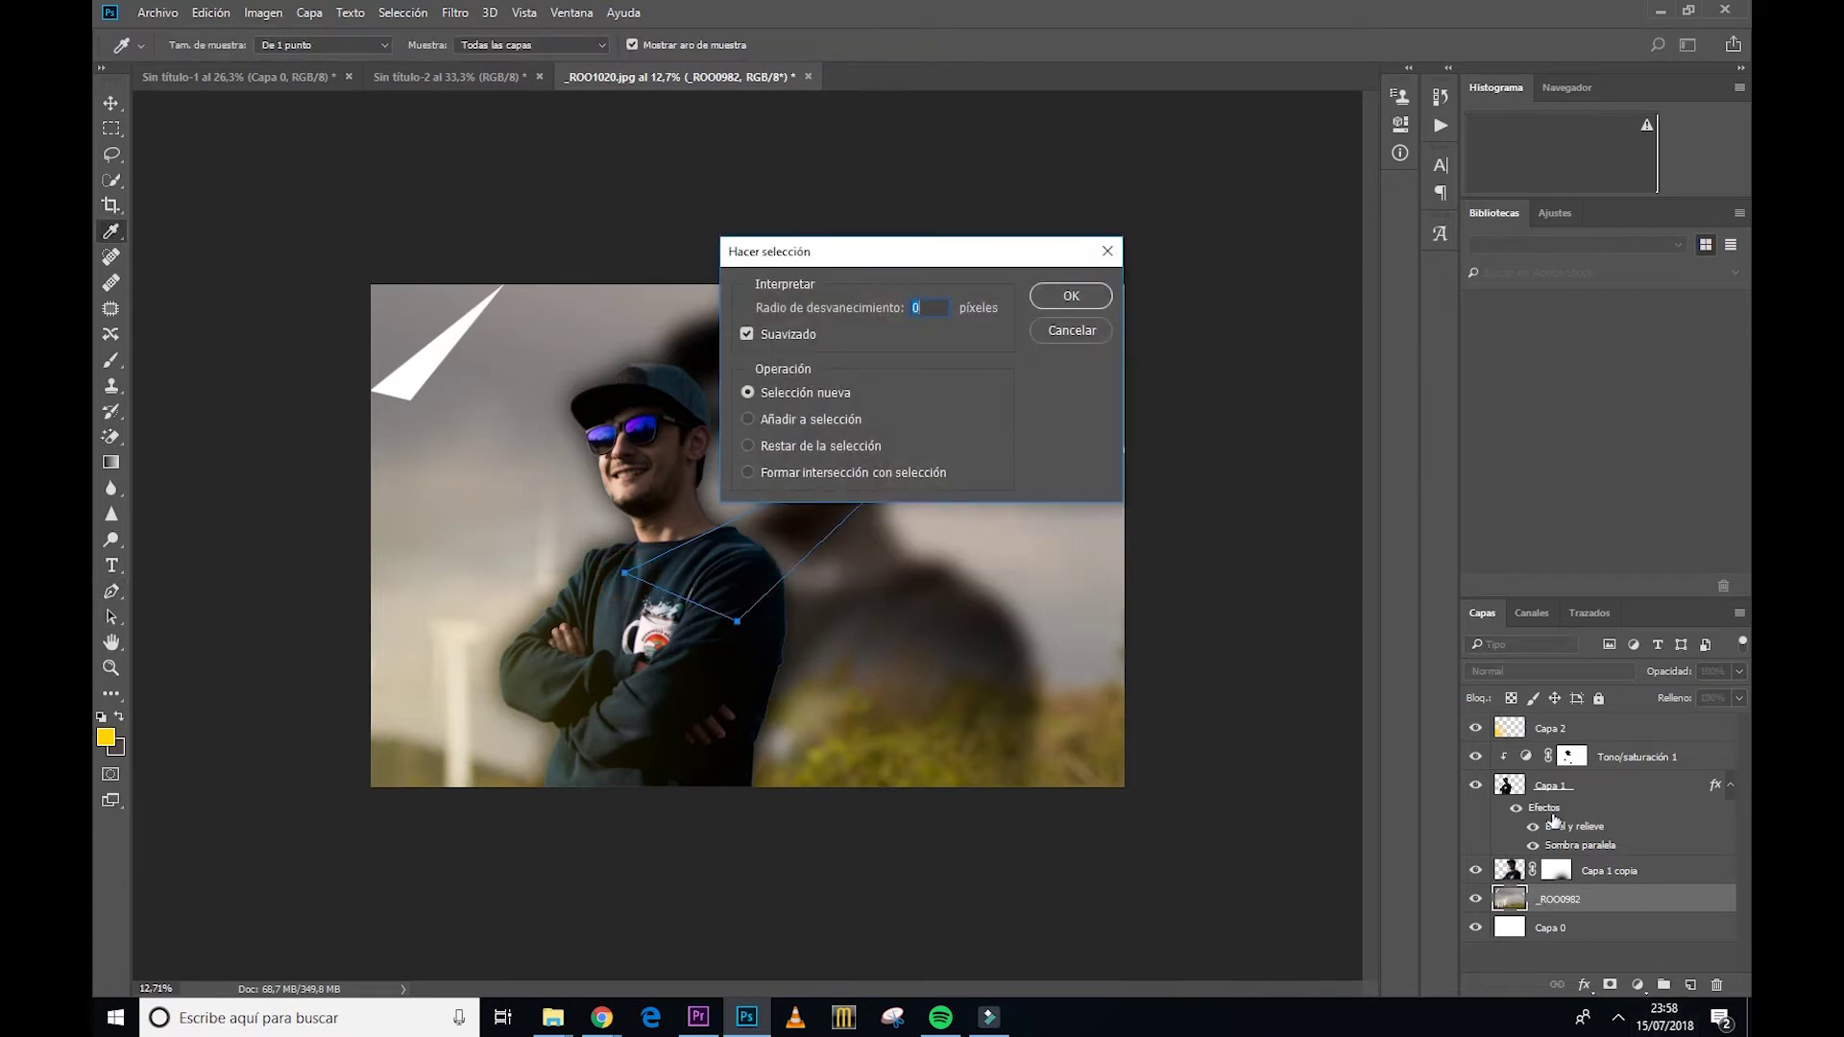
left_click(1037, 301)
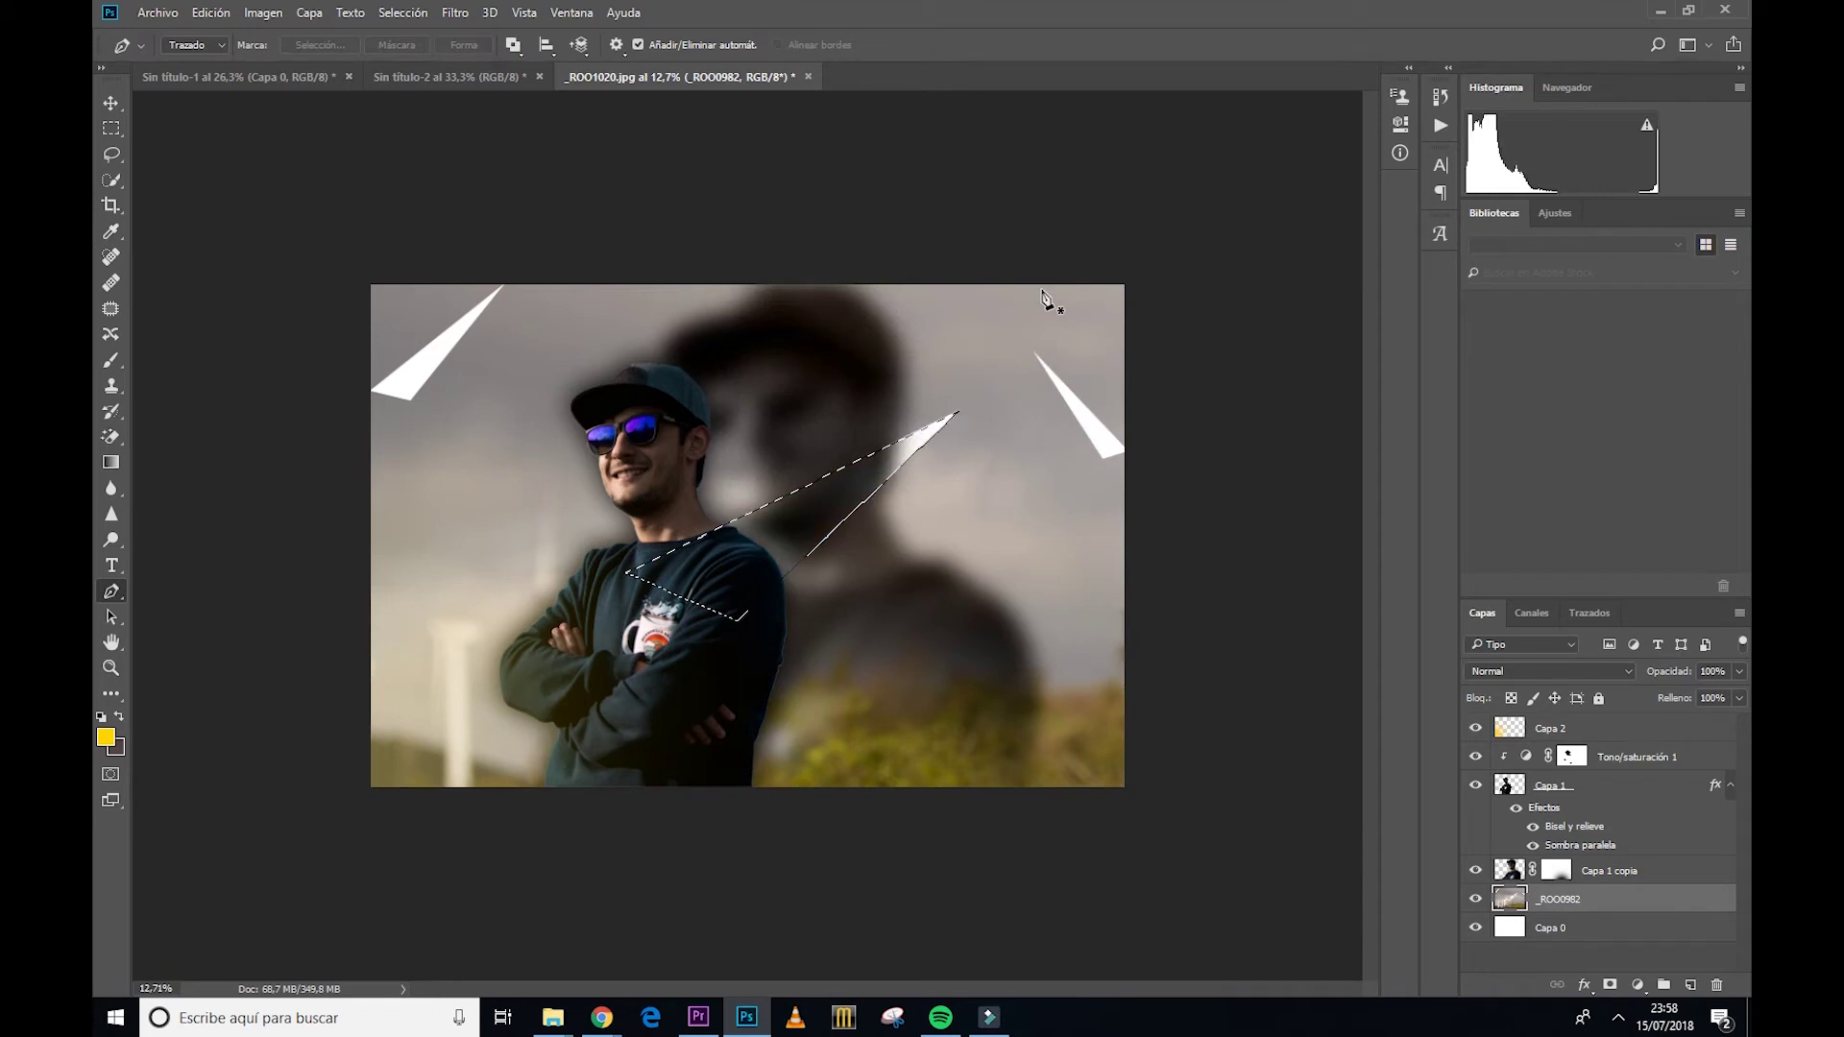
key("ctrl+d")
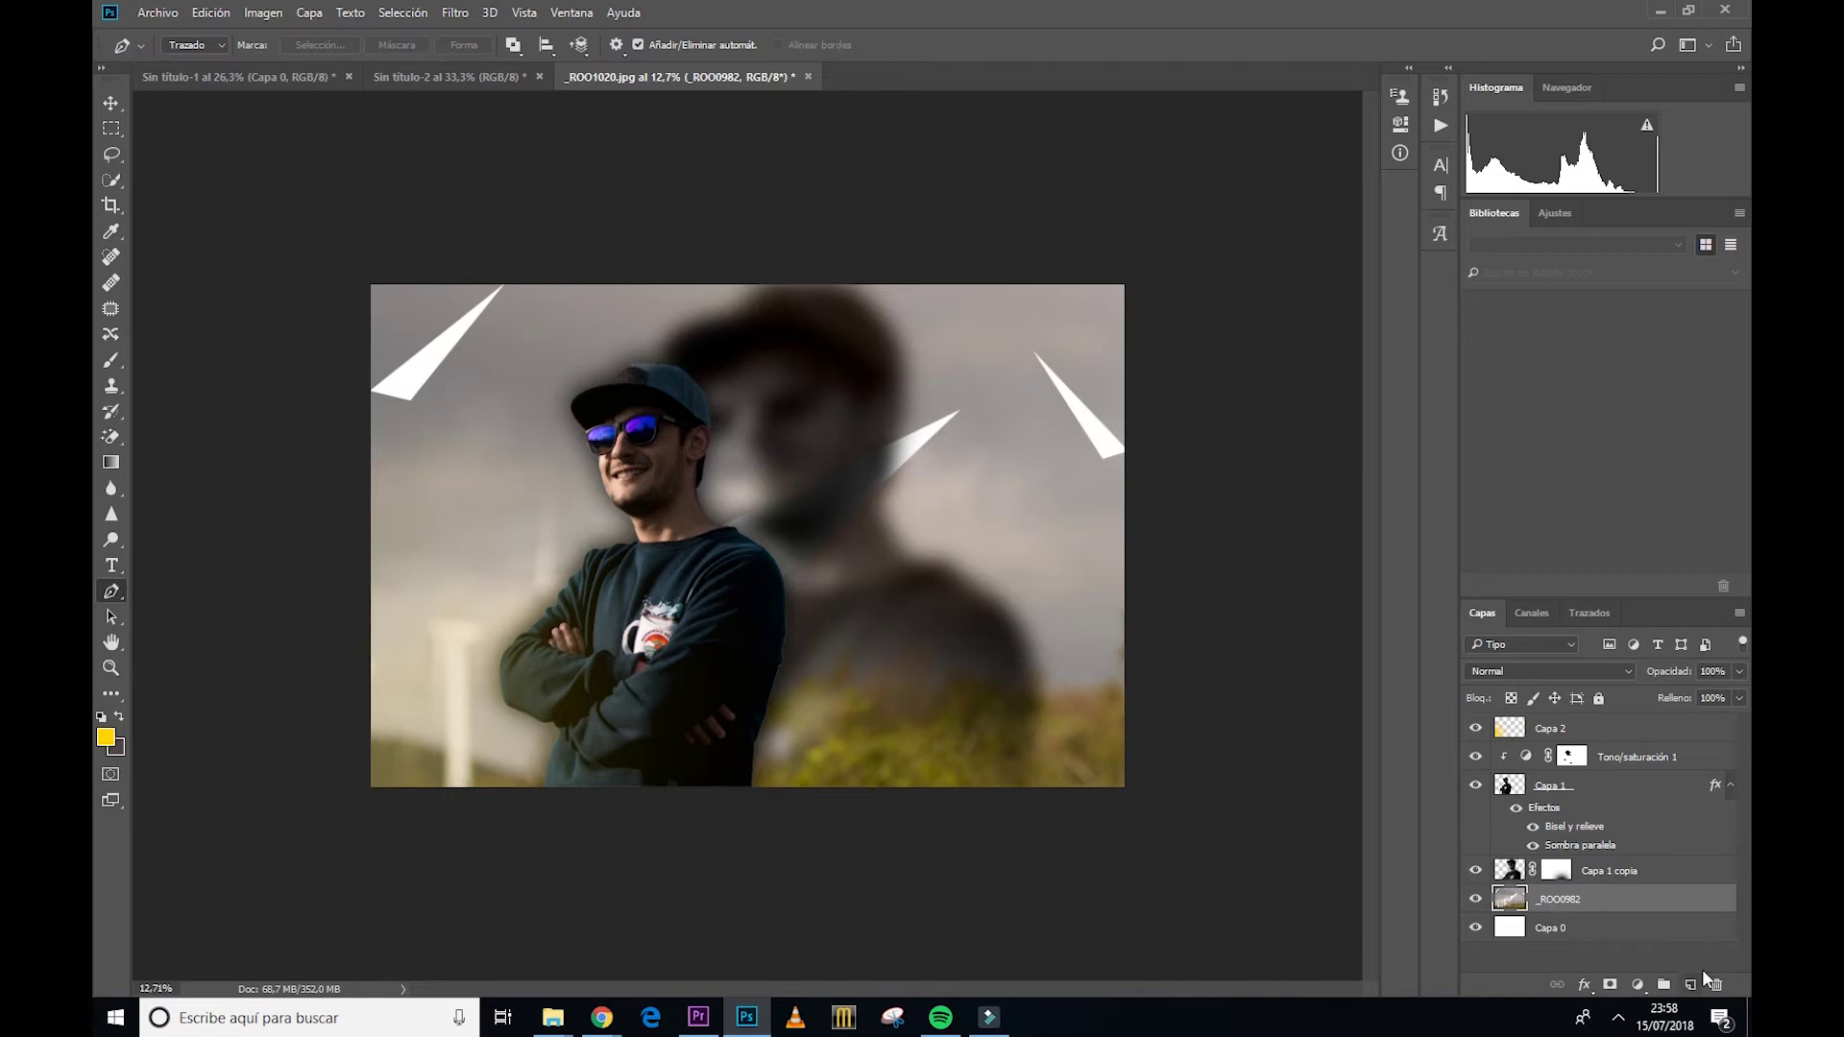
left_click(1557, 870)
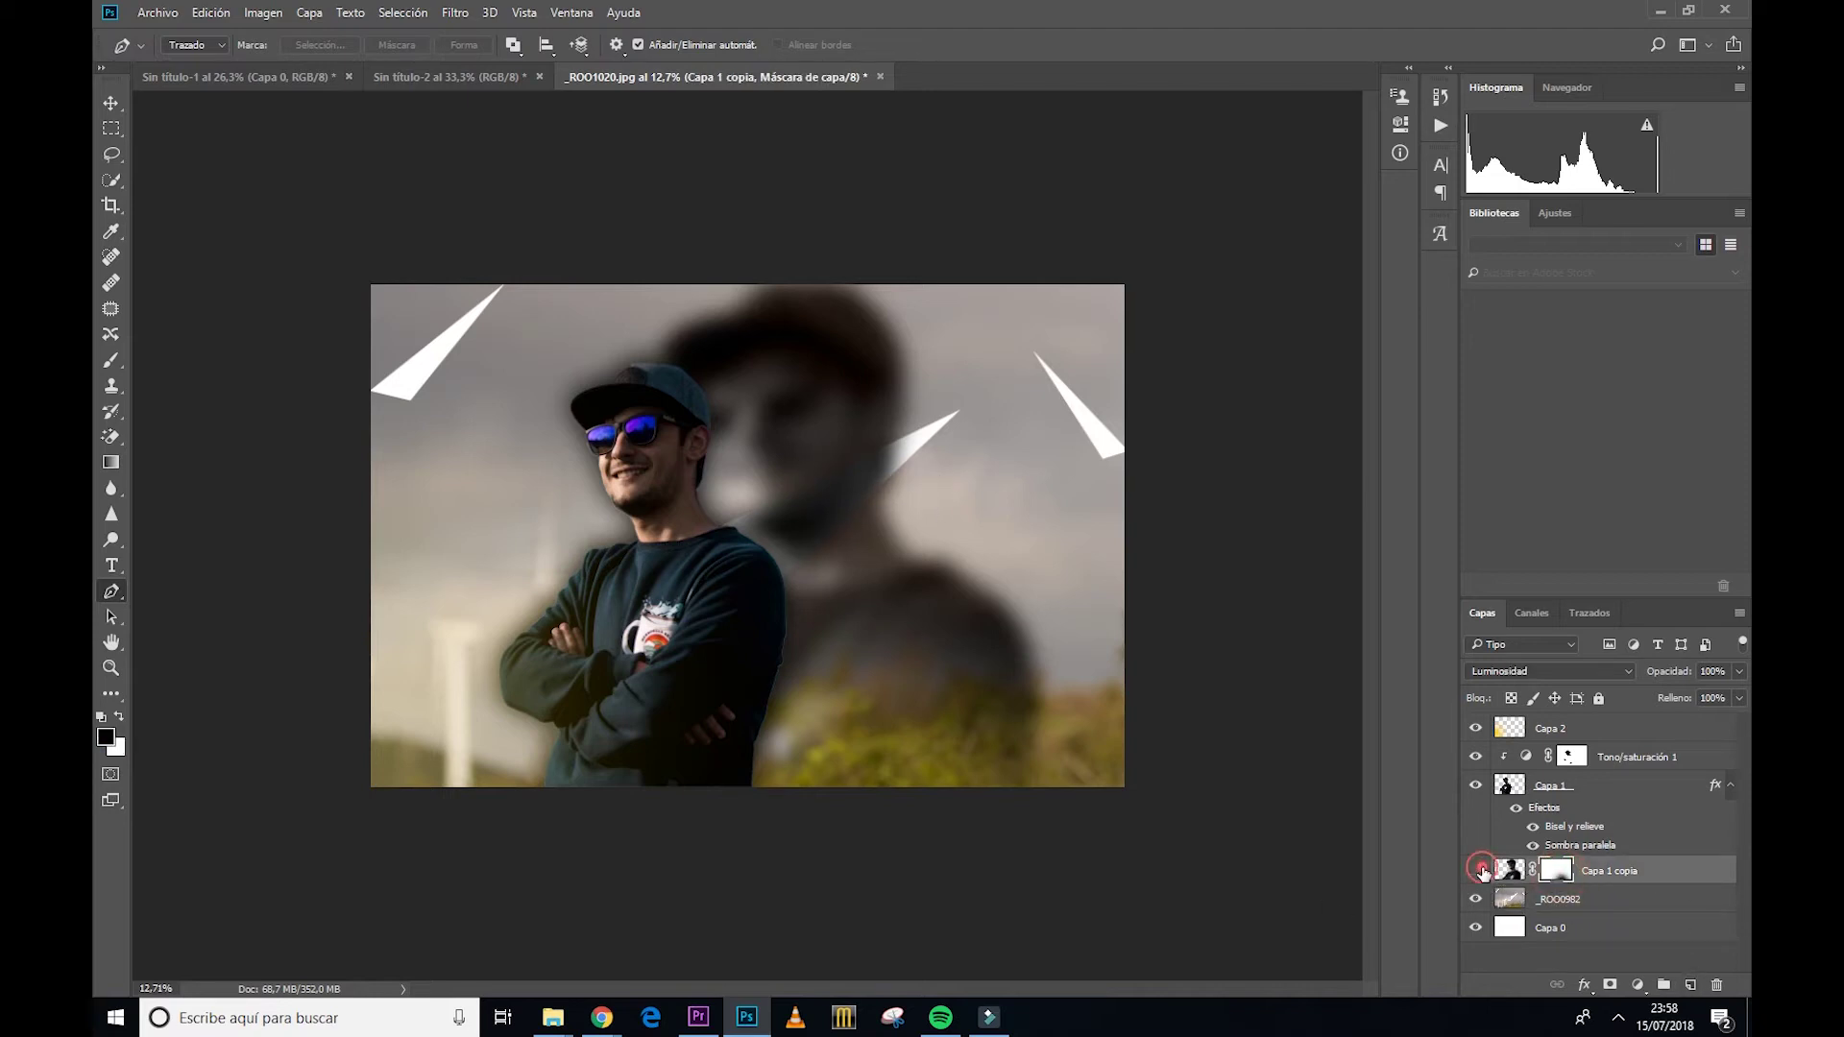
left_click(1476, 870)
left_click(1476, 869)
left_click(1476, 728)
left_click(1475, 728)
left_click(1482, 759)
left_click(1481, 759)
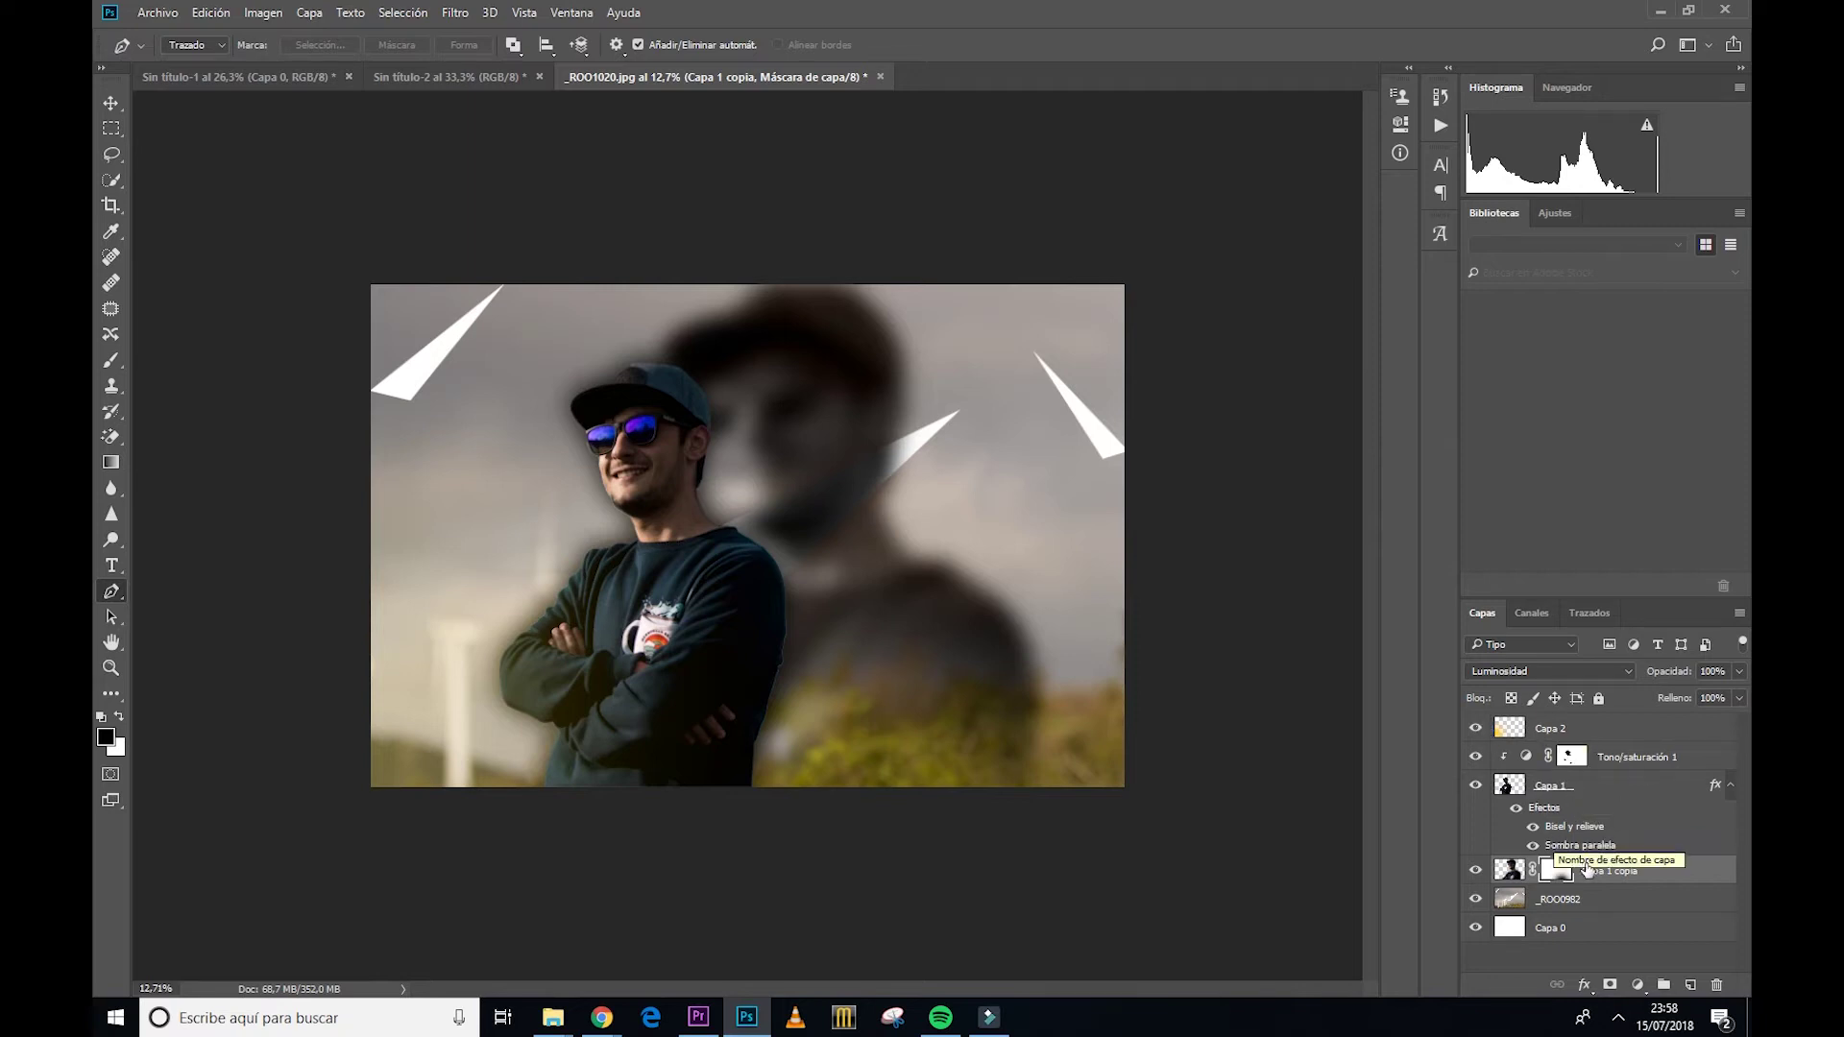
left_click(1611, 872)
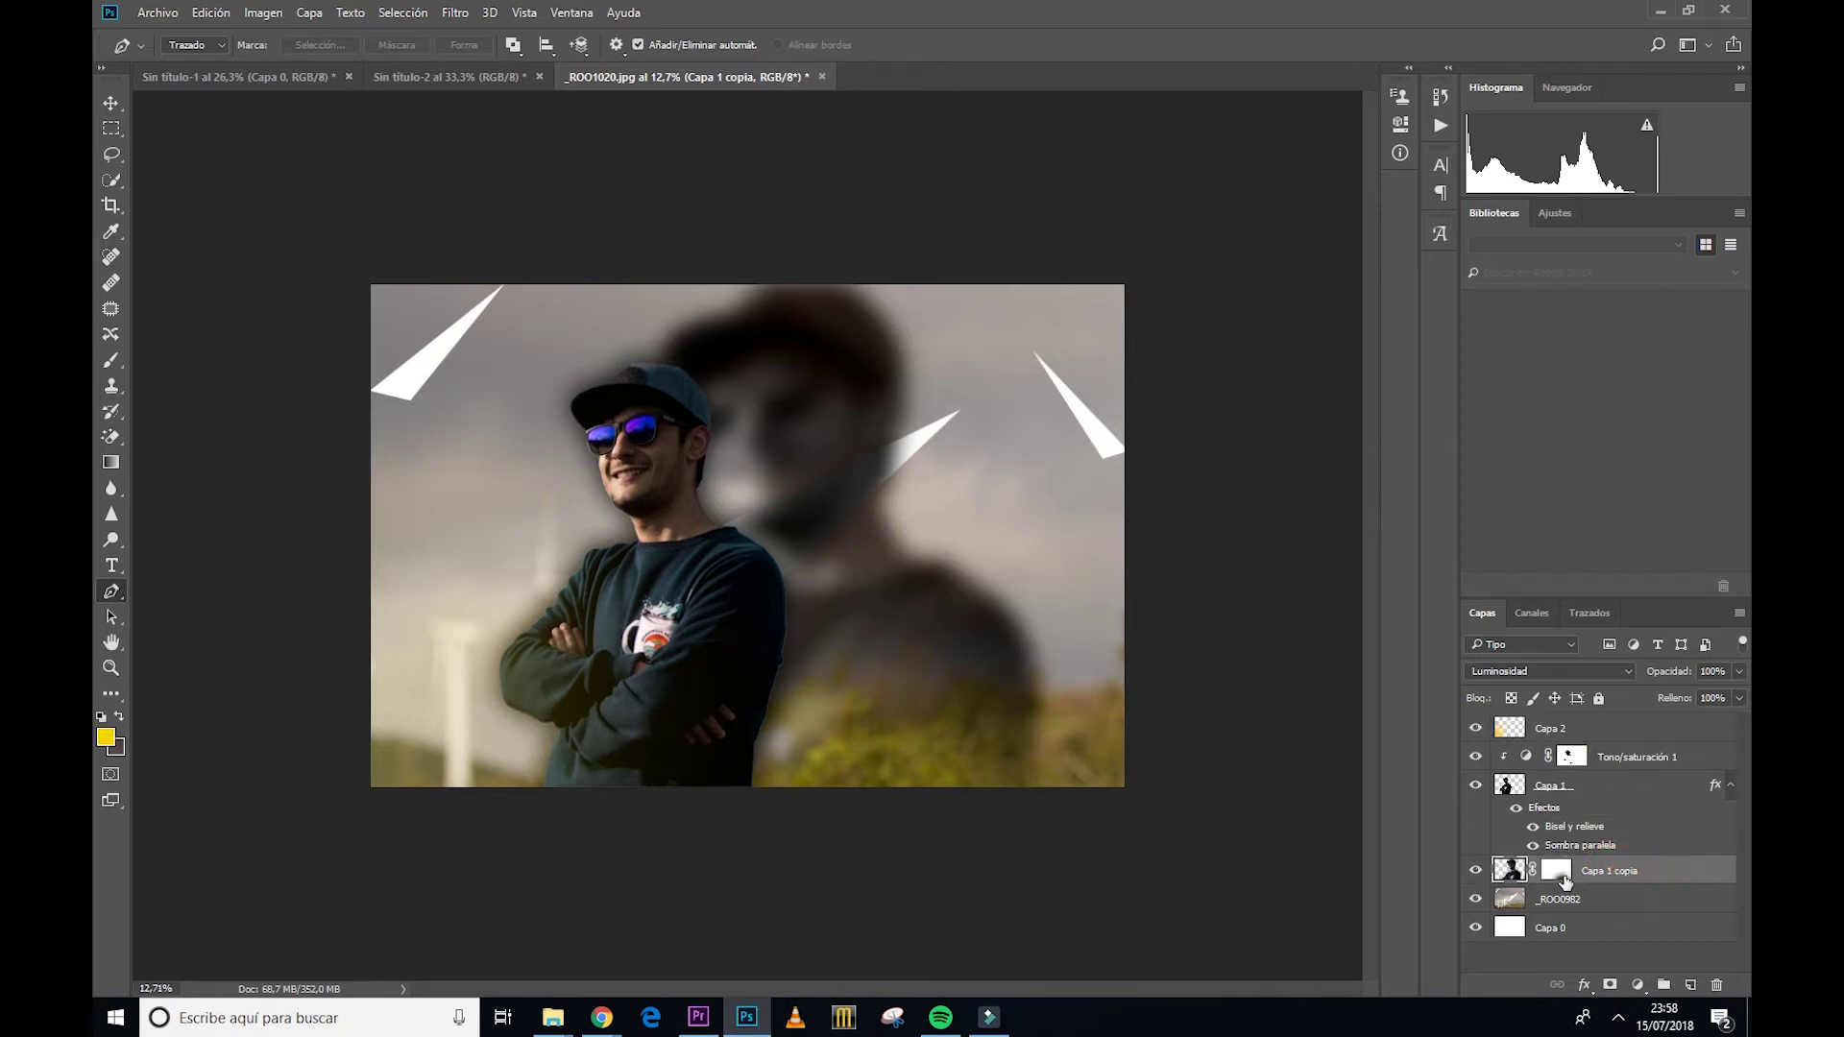
left_click(1601, 906)
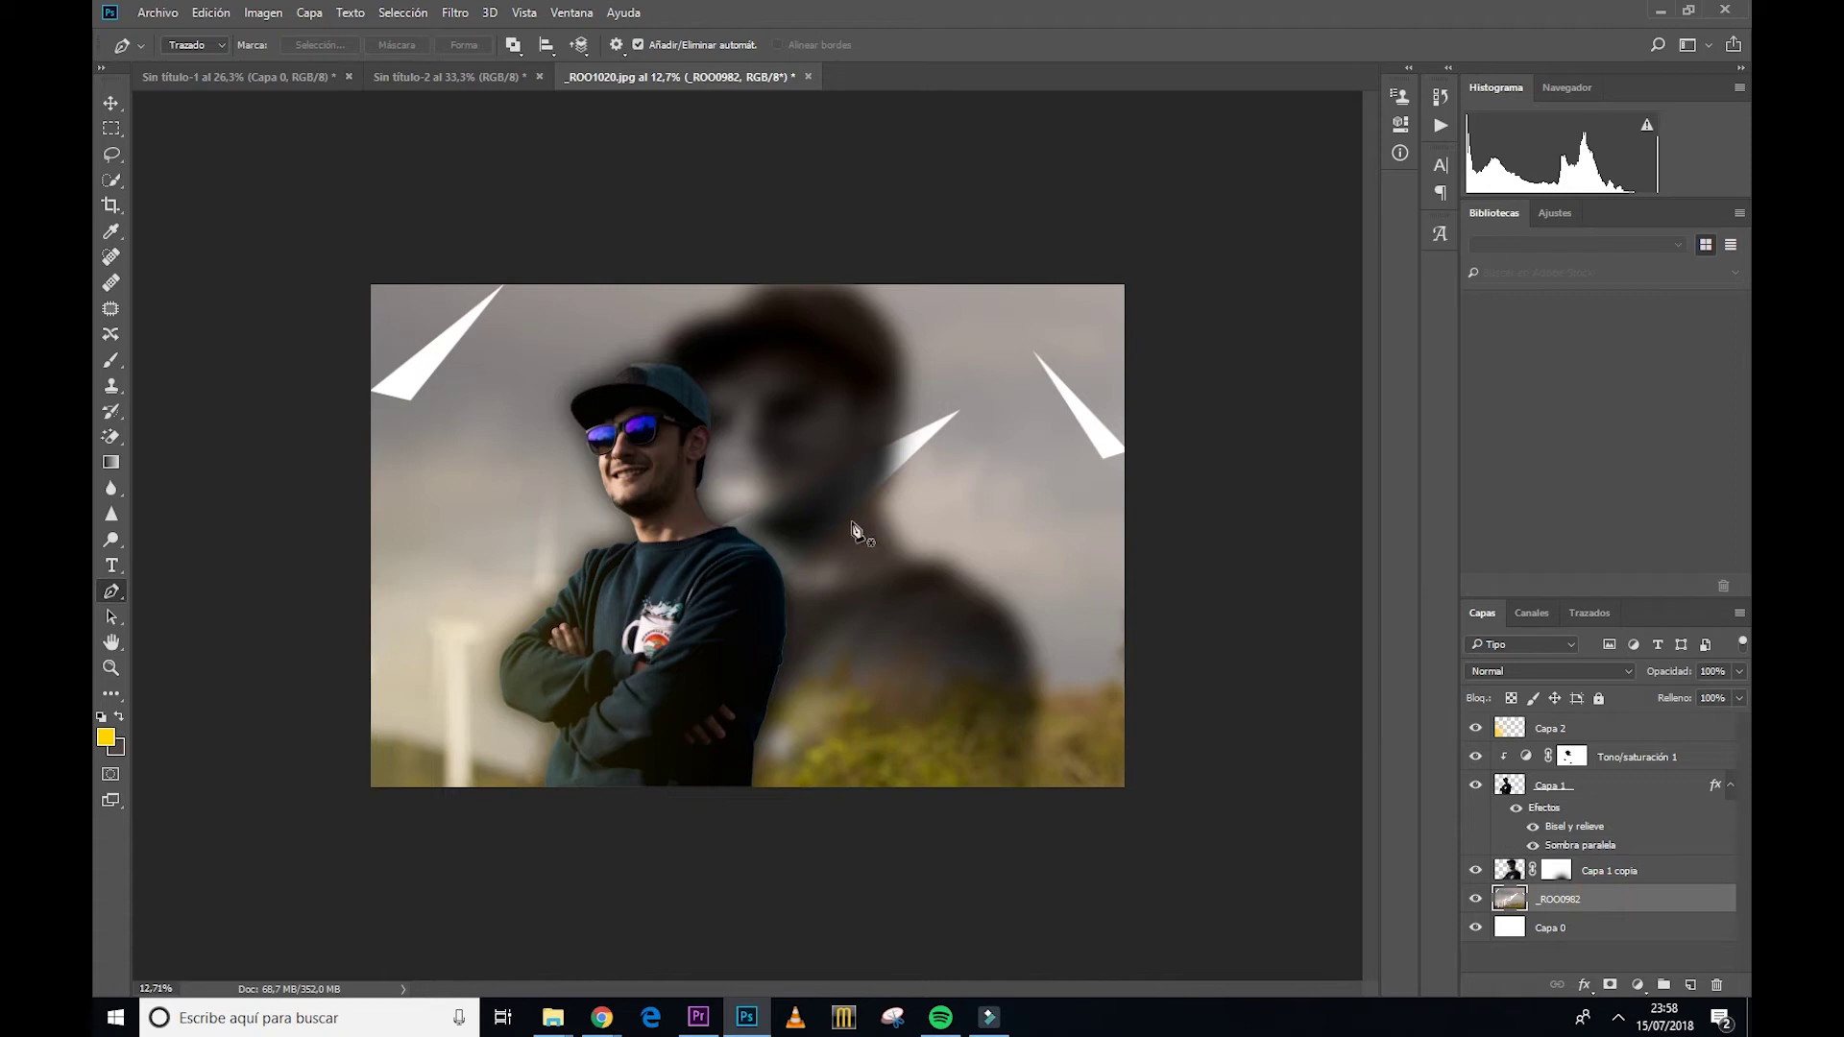
left_click(1499, 670)
Step: Add a blank layer mask to _ROO0982, undoing a trial brush stroke painted on it
left_click(1609, 985)
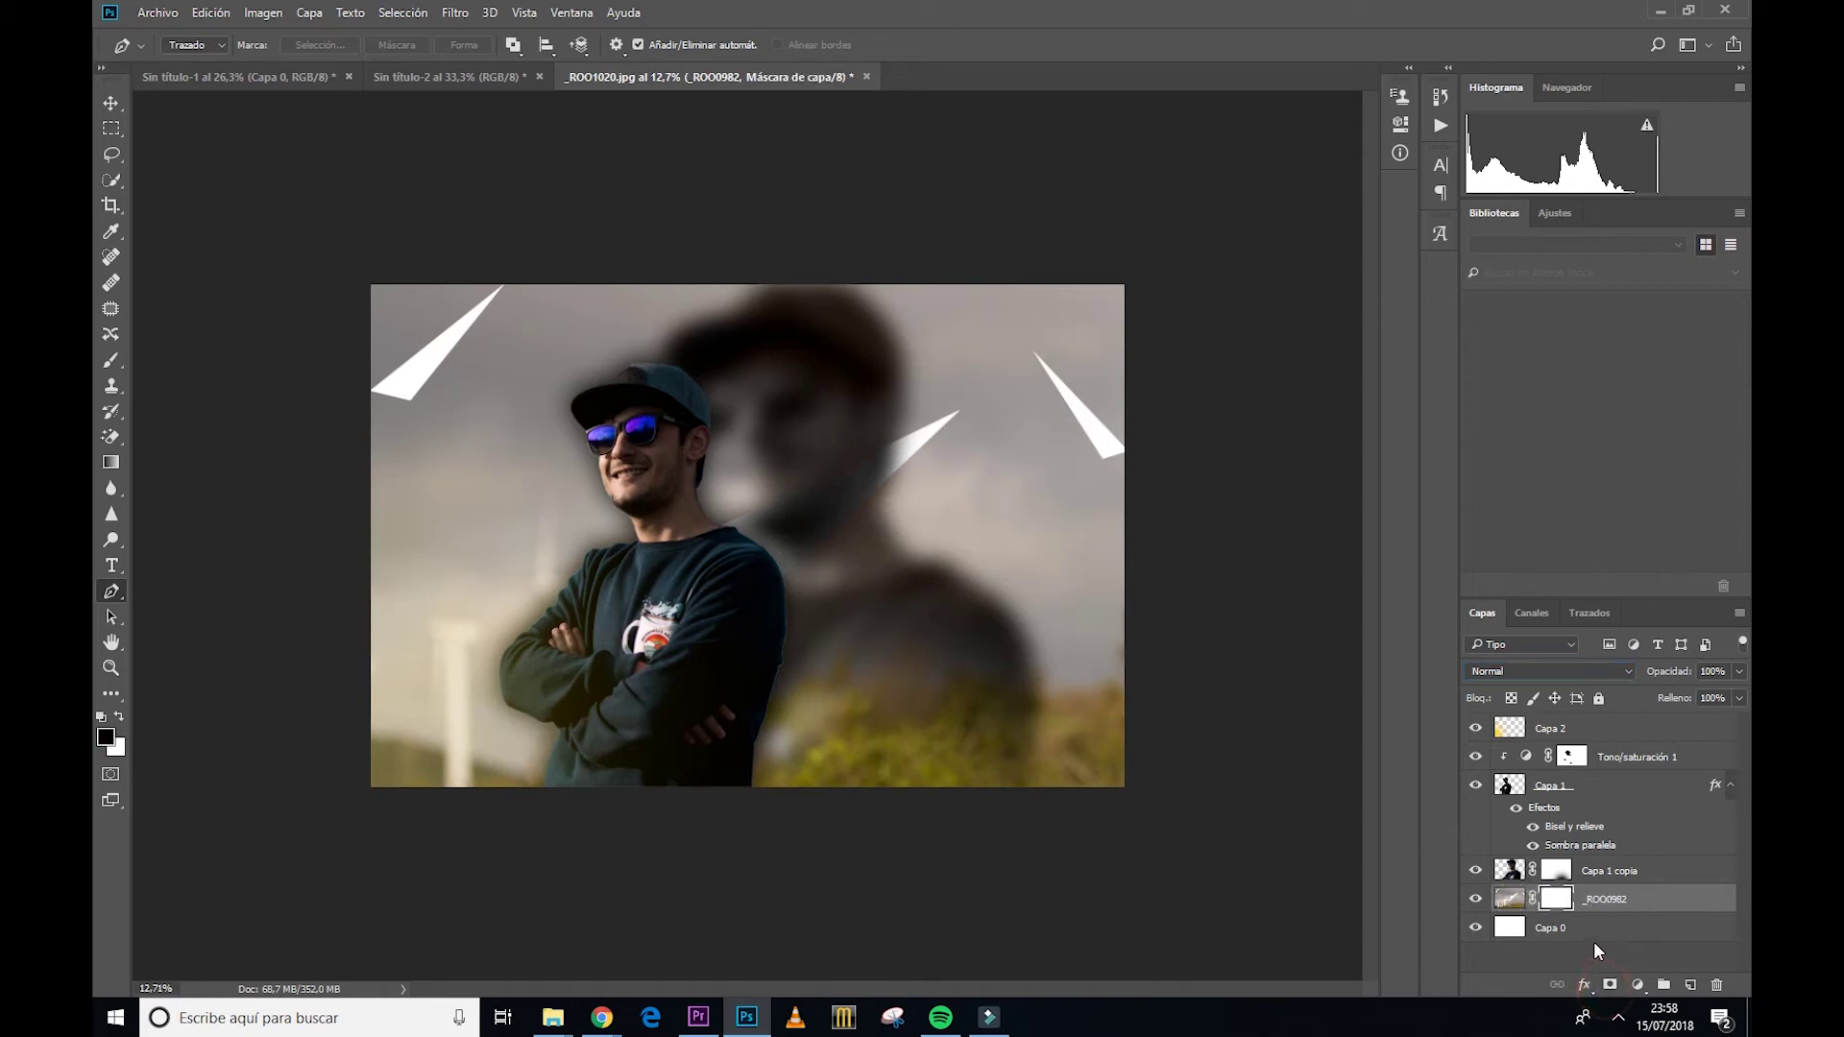
left_click(111, 360)
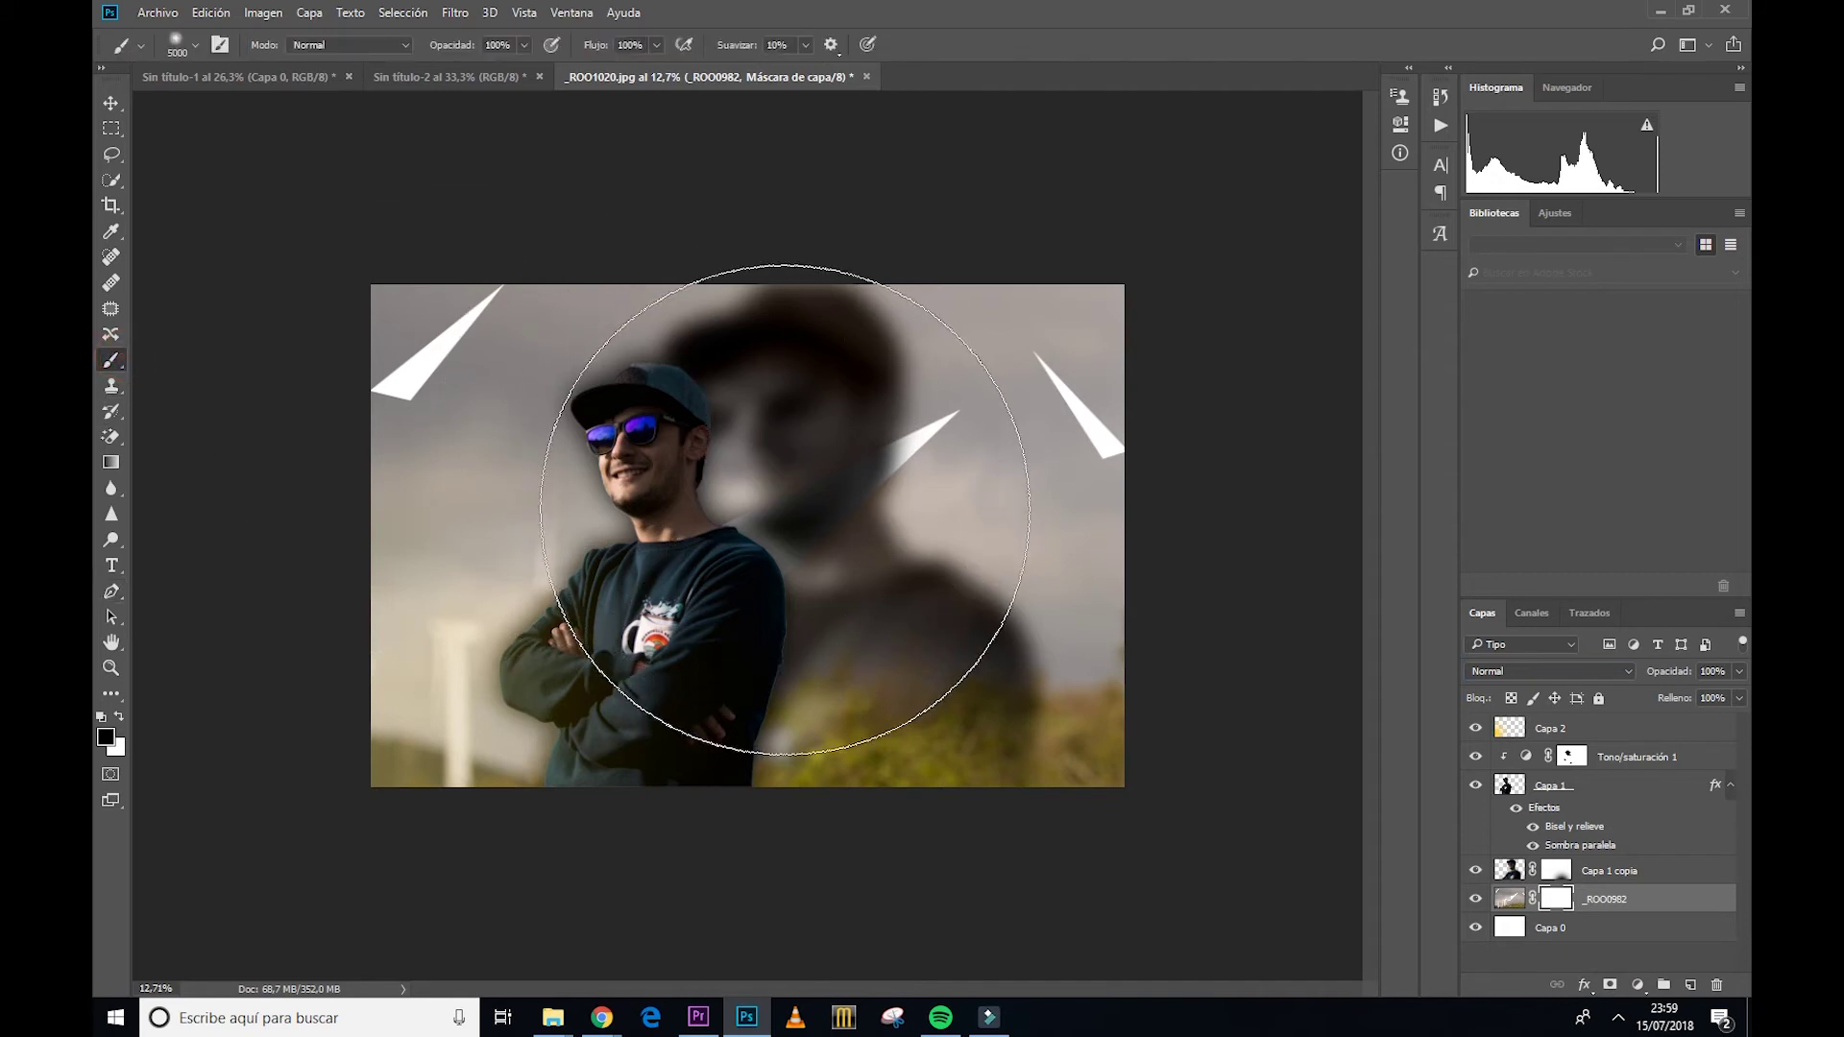
left_click_drag(843, 618, 763, 332)
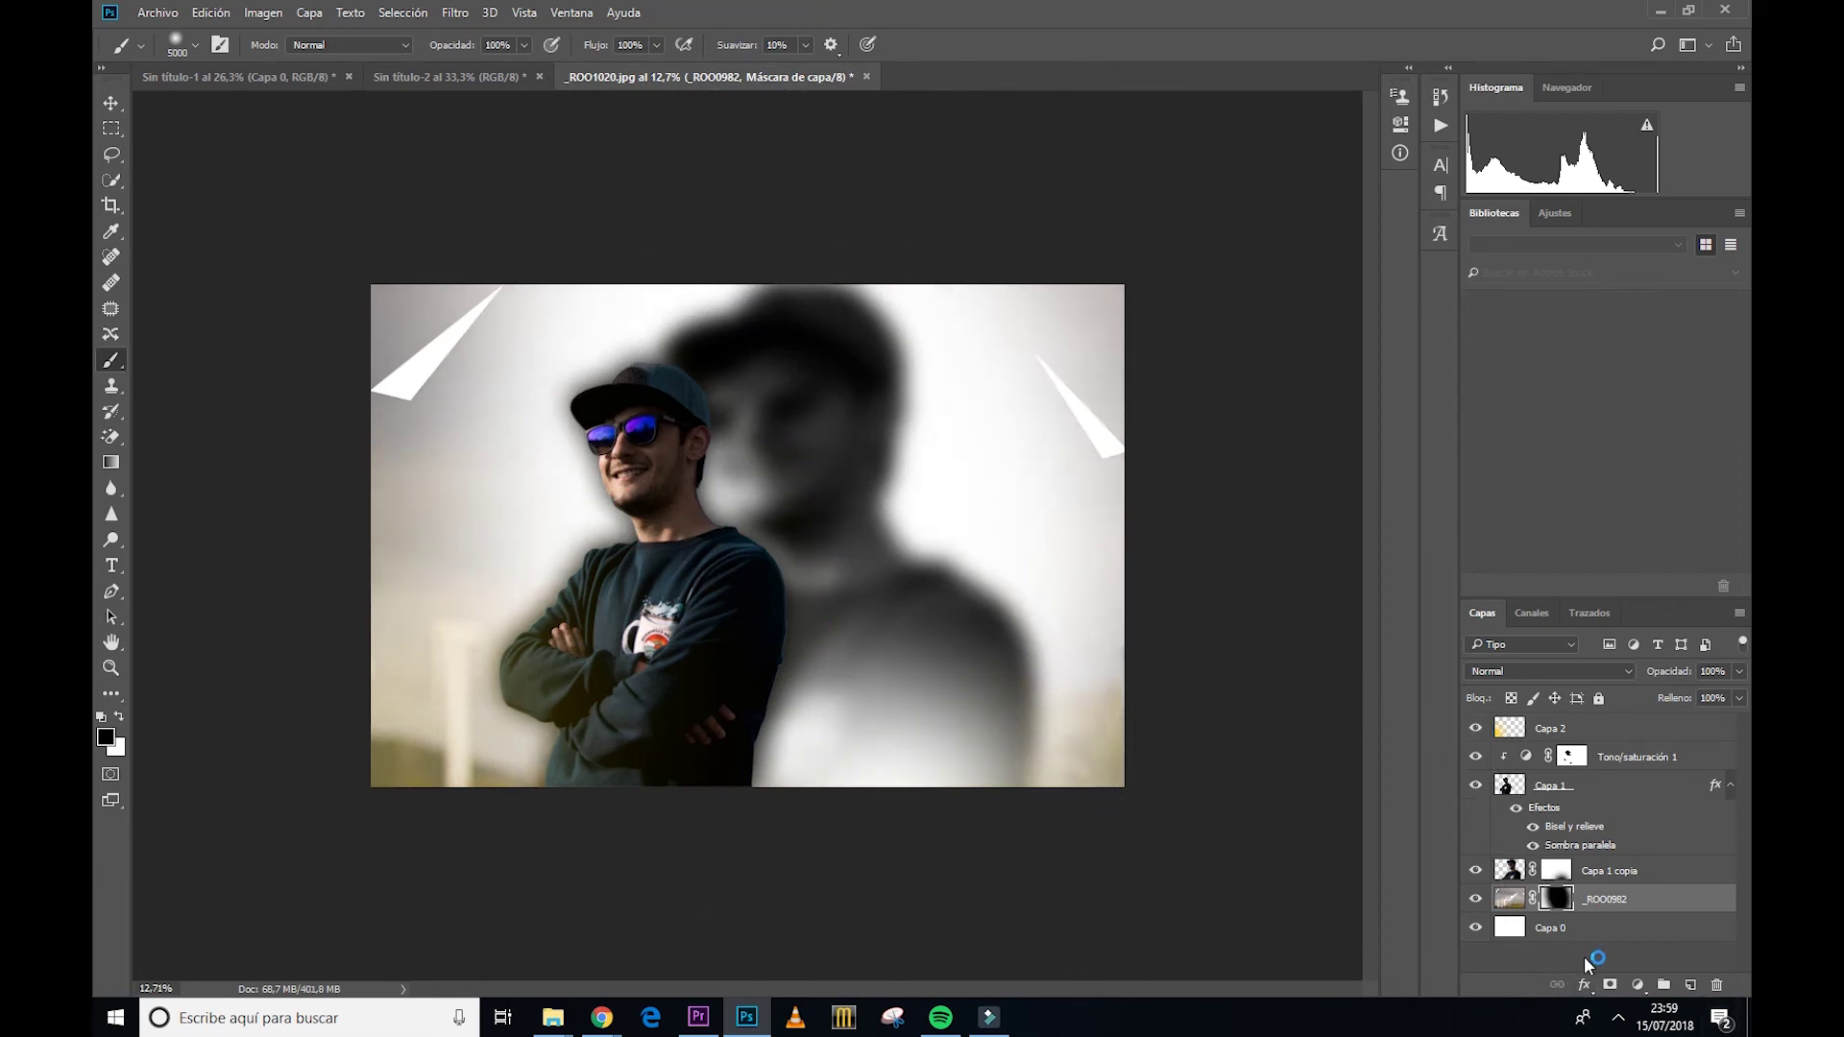
key("ctrl+BackSpace")
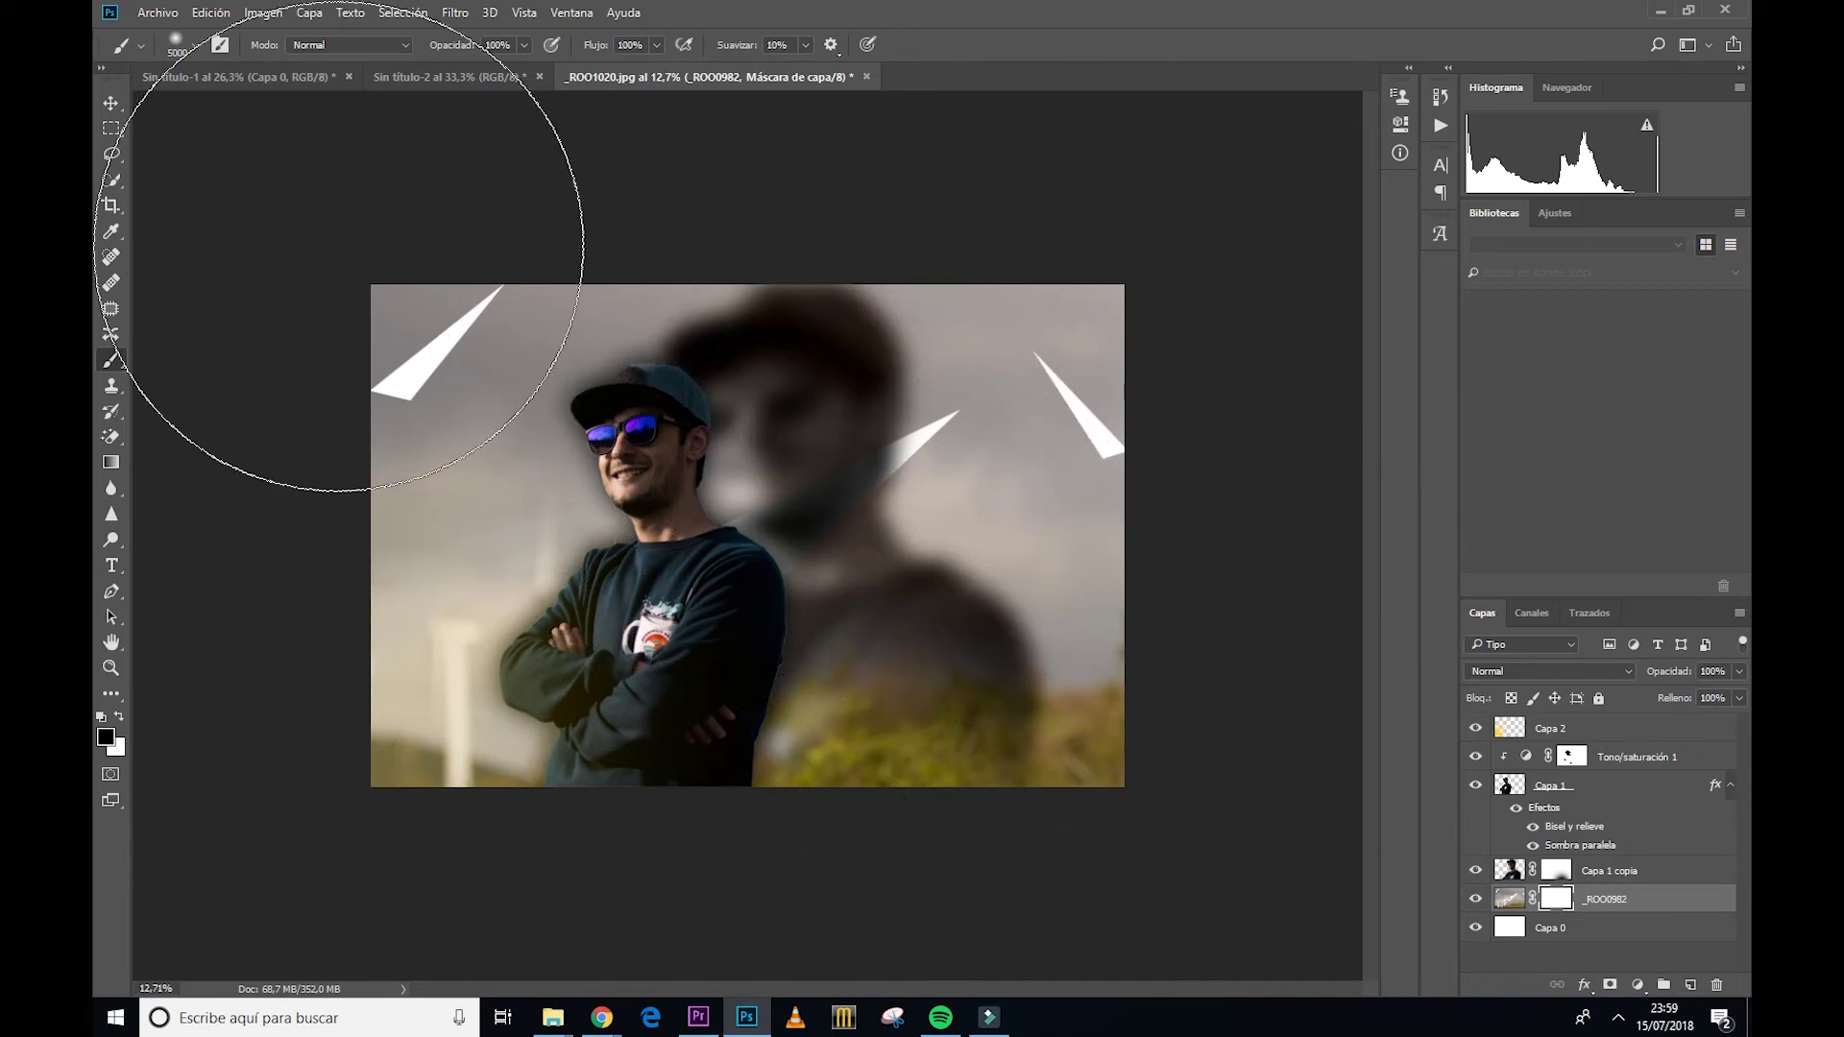
left_click(110, 102)
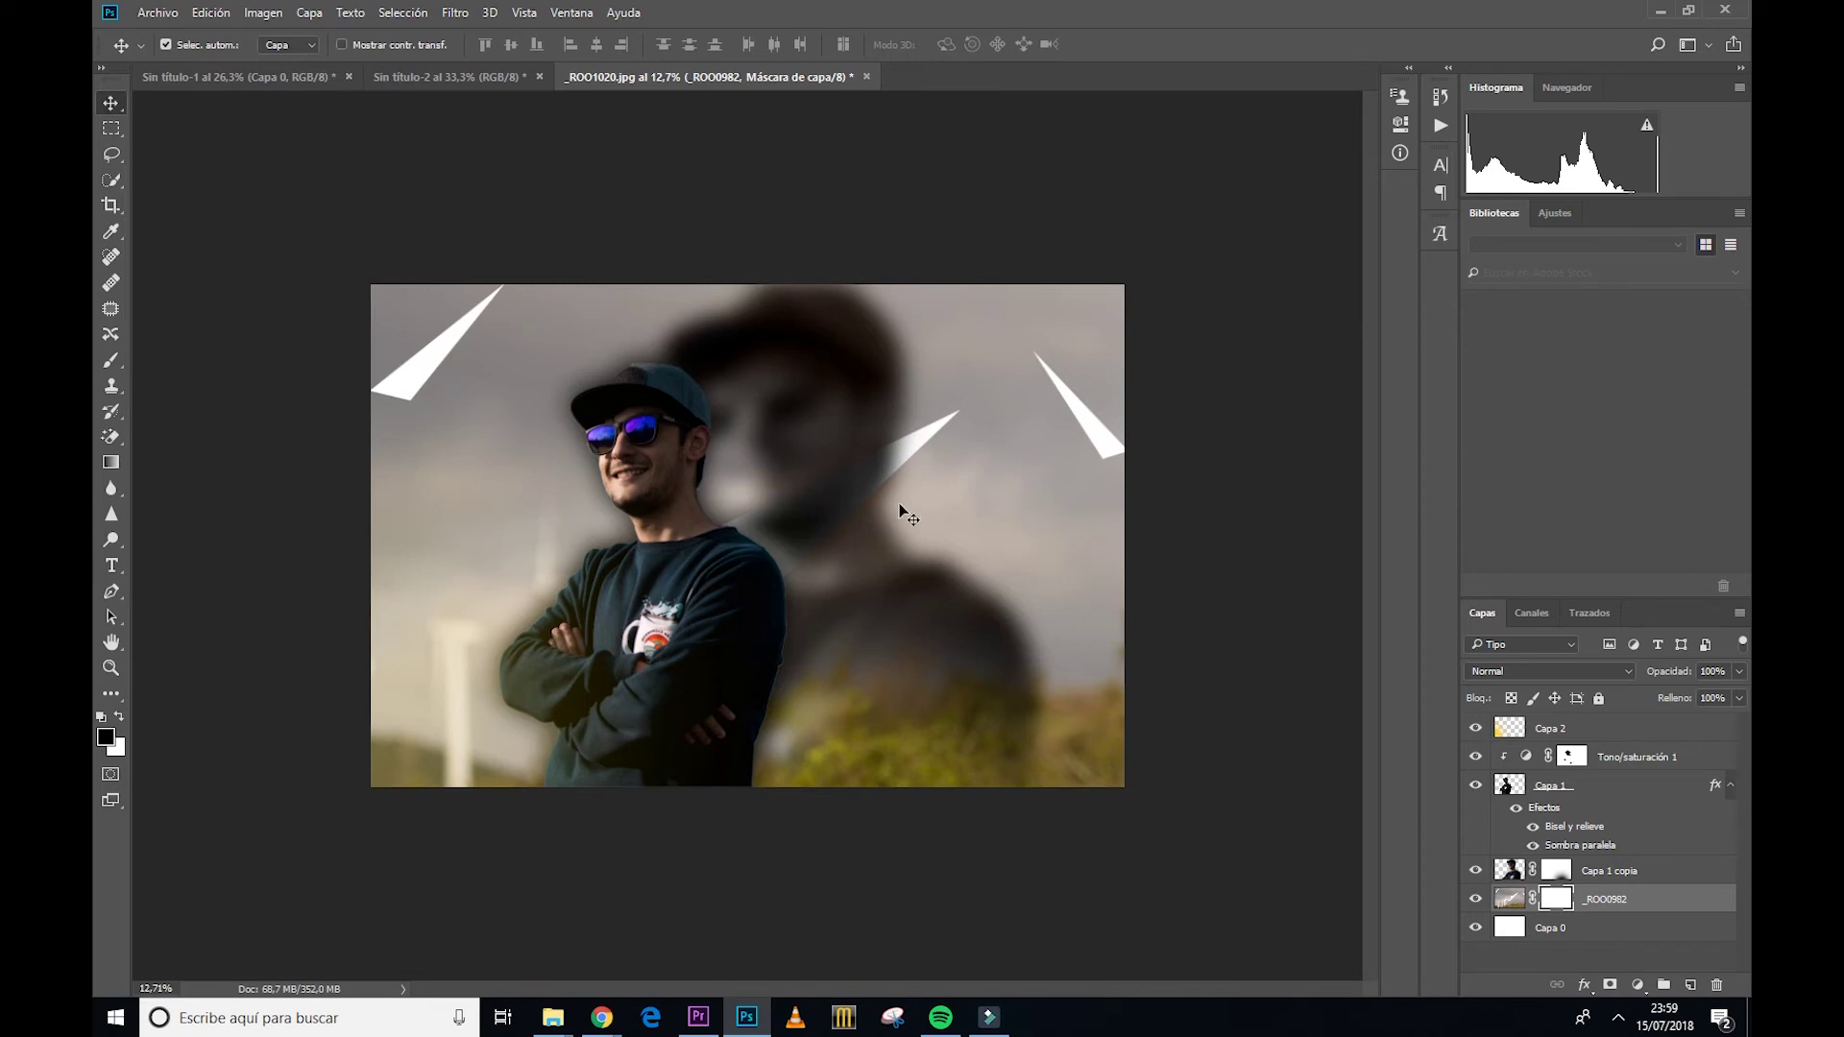
Step: On _ROO0982, draw a fourth white triangle at left pointing at the man's crossed arms
left_click(449, 476)
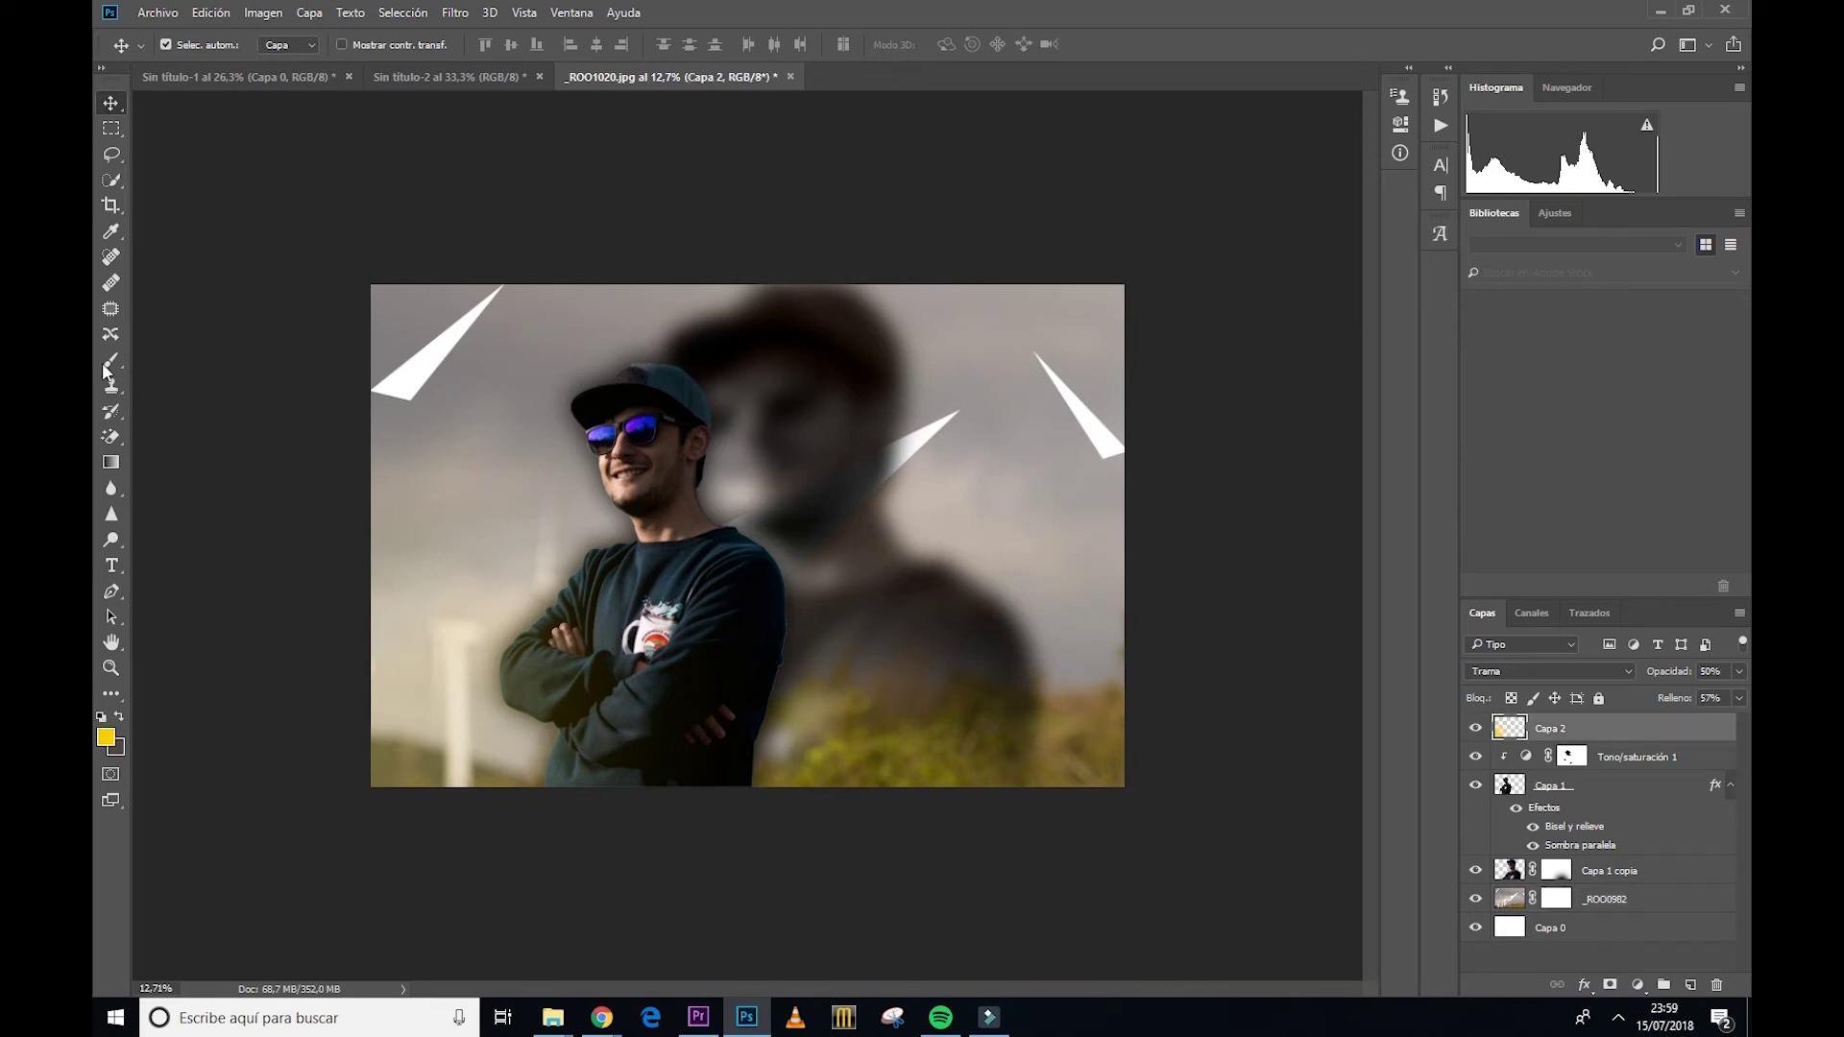
left_click(111, 591)
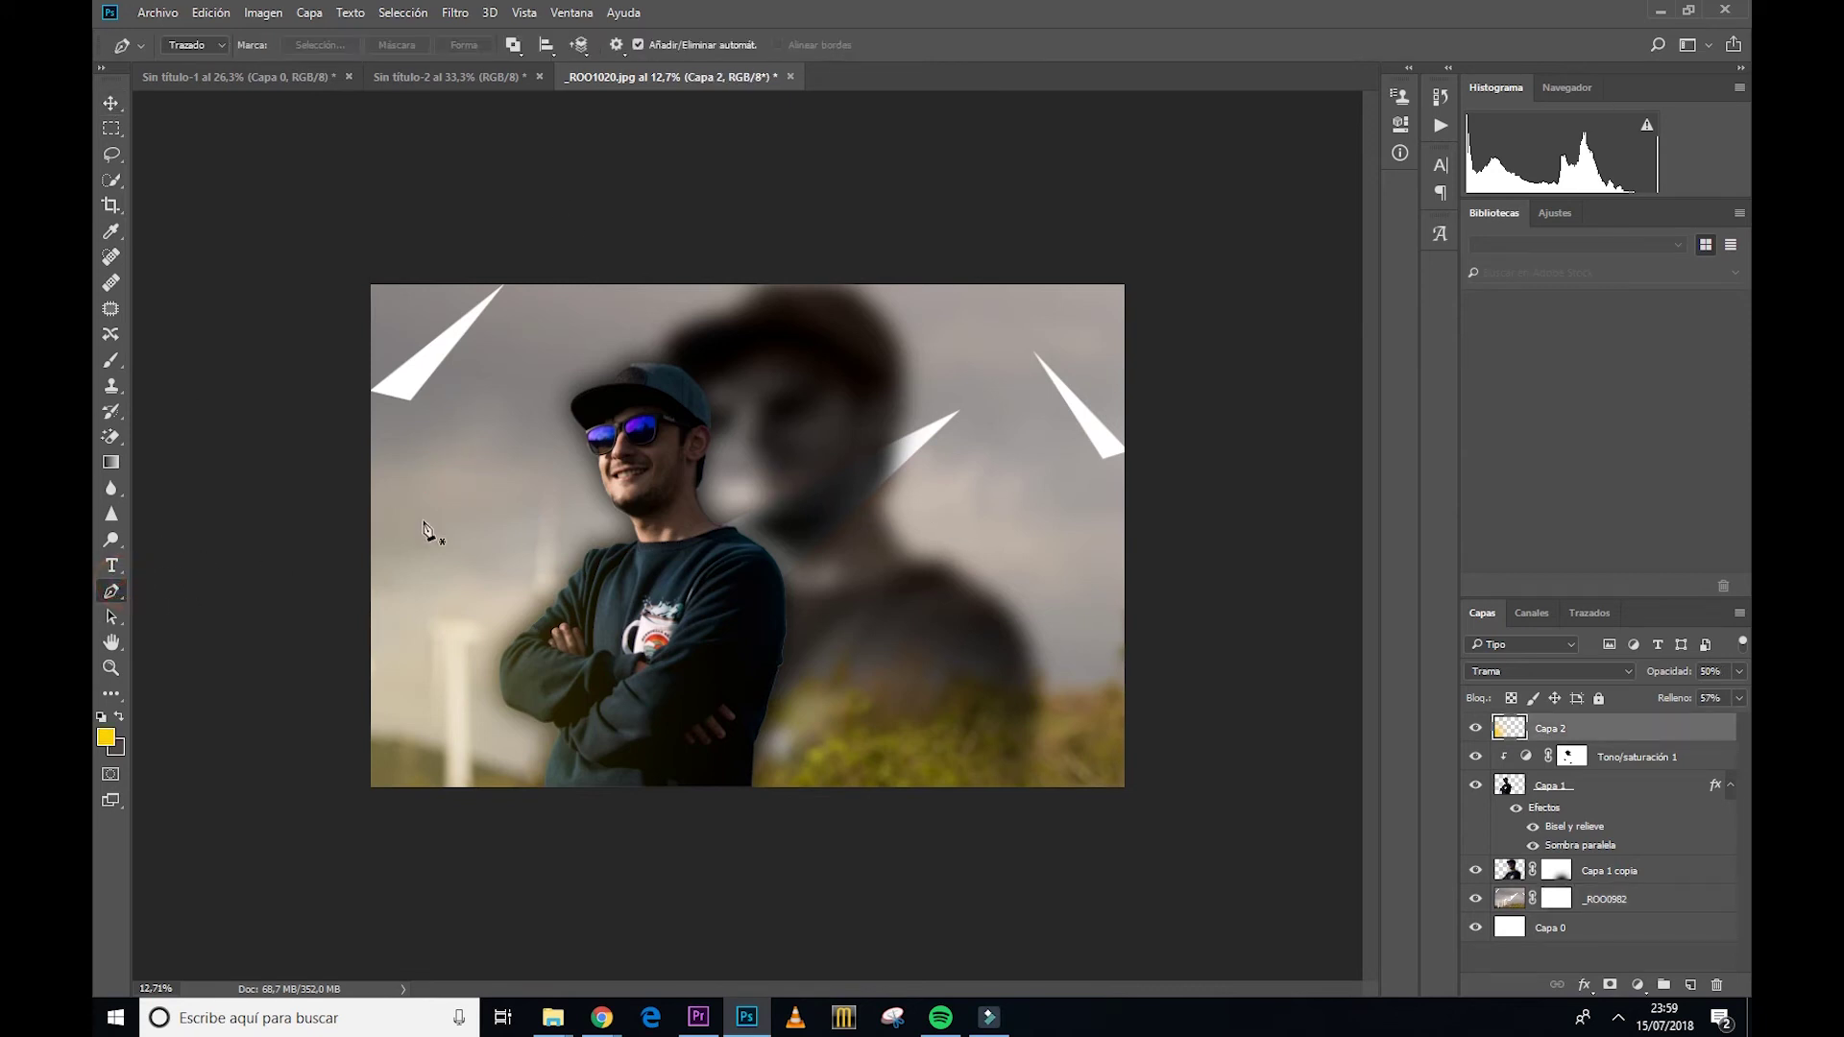
left_click(1620, 899)
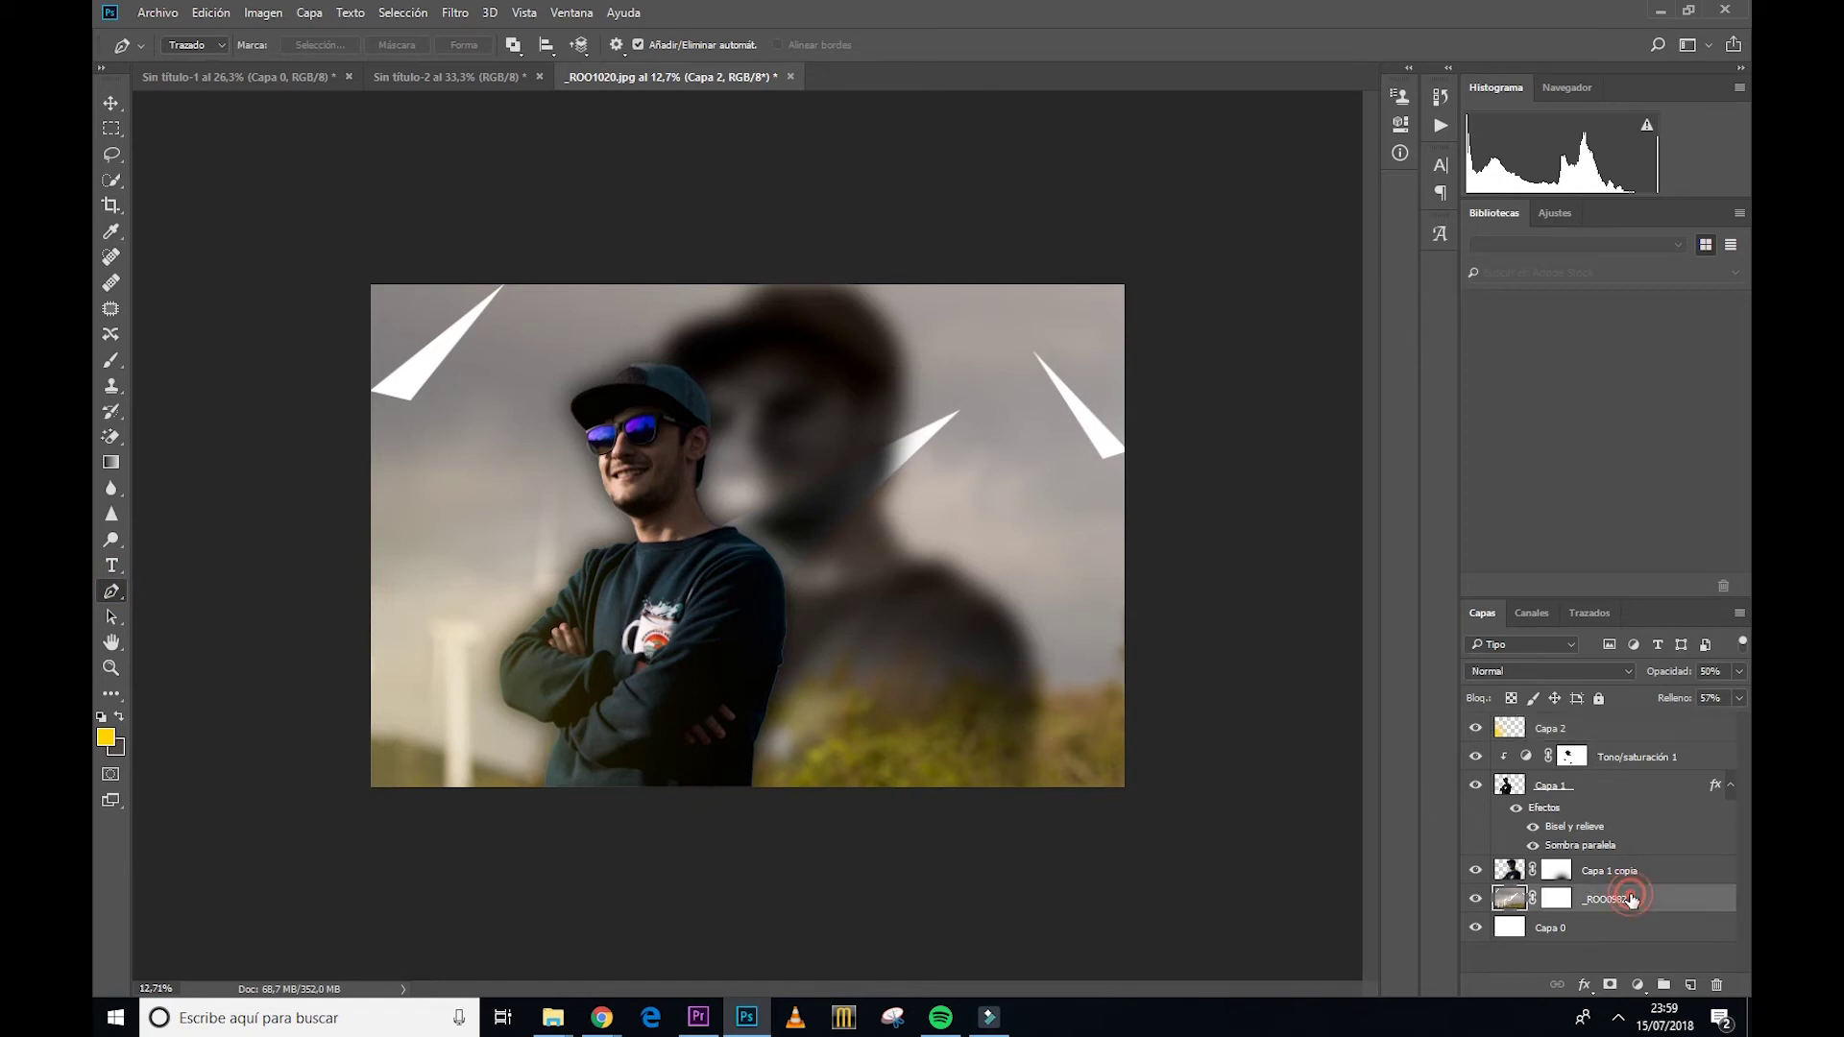
left_click(381, 502)
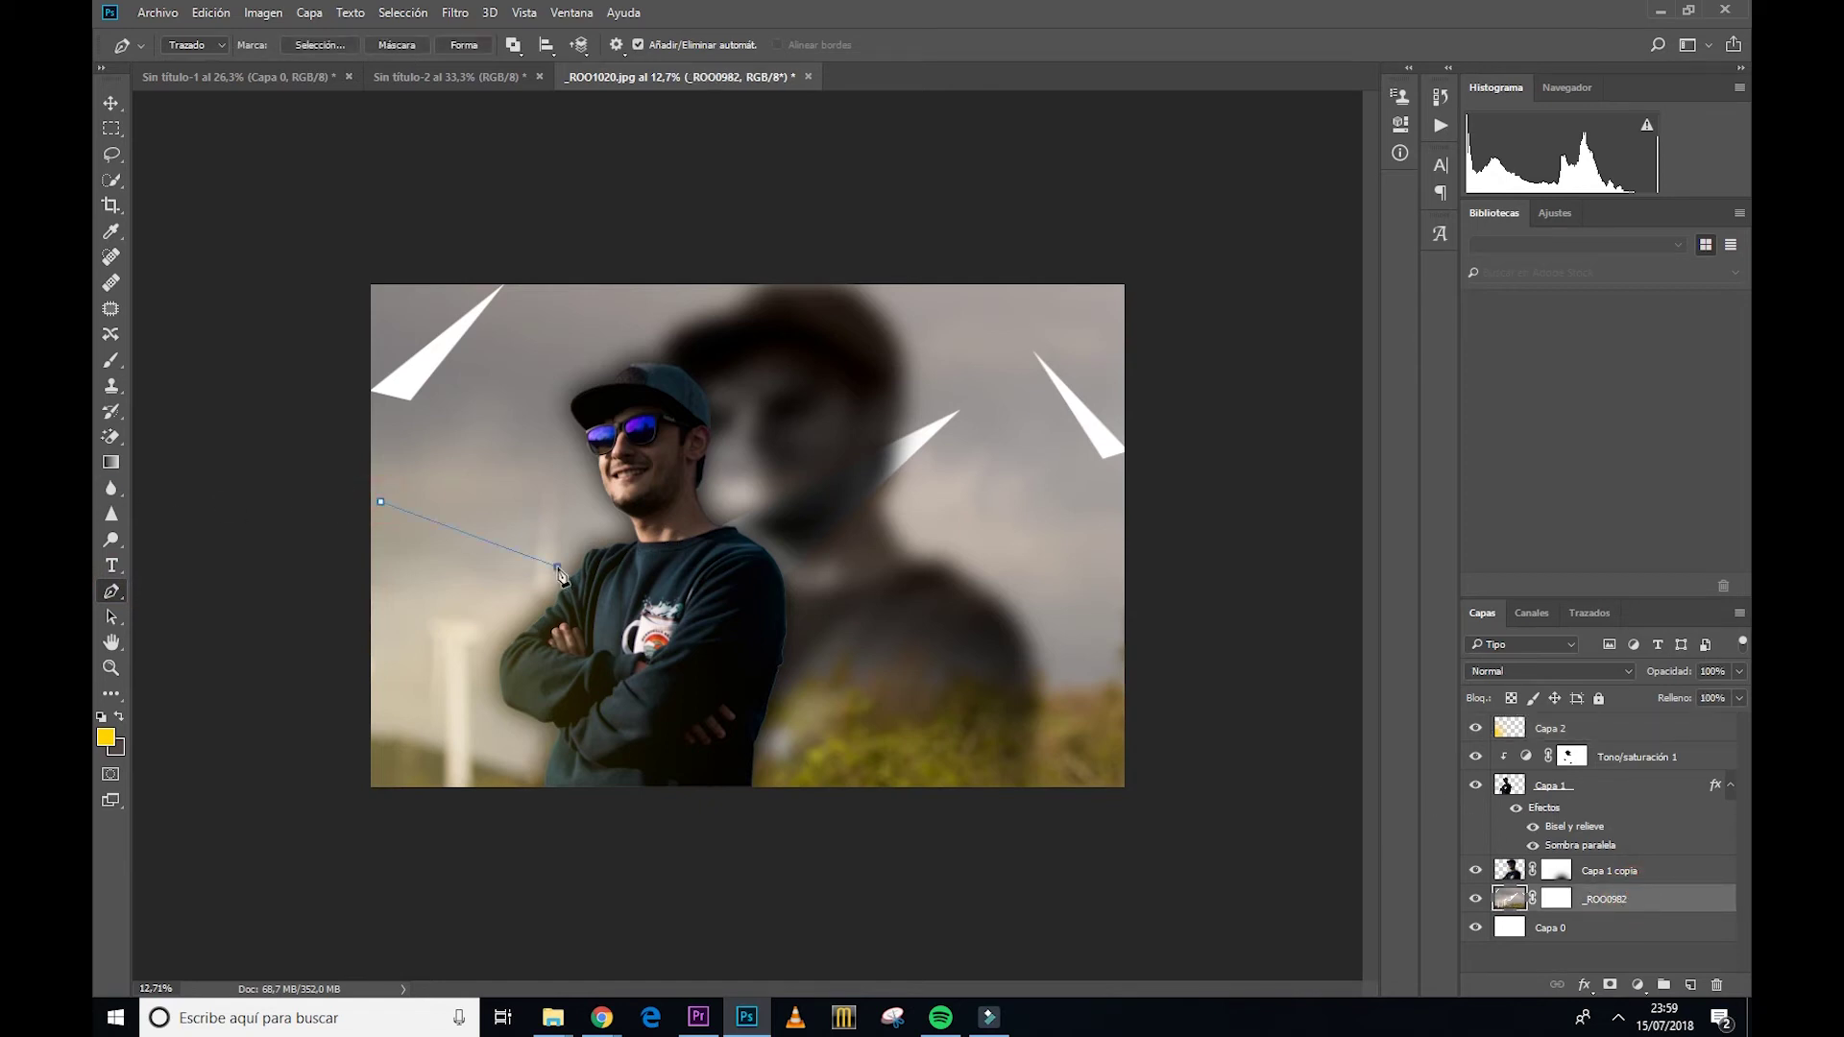
left_click(557, 566)
left_click(427, 631)
left_click(380, 502)
right_click(439, 553)
left_click(554, 195)
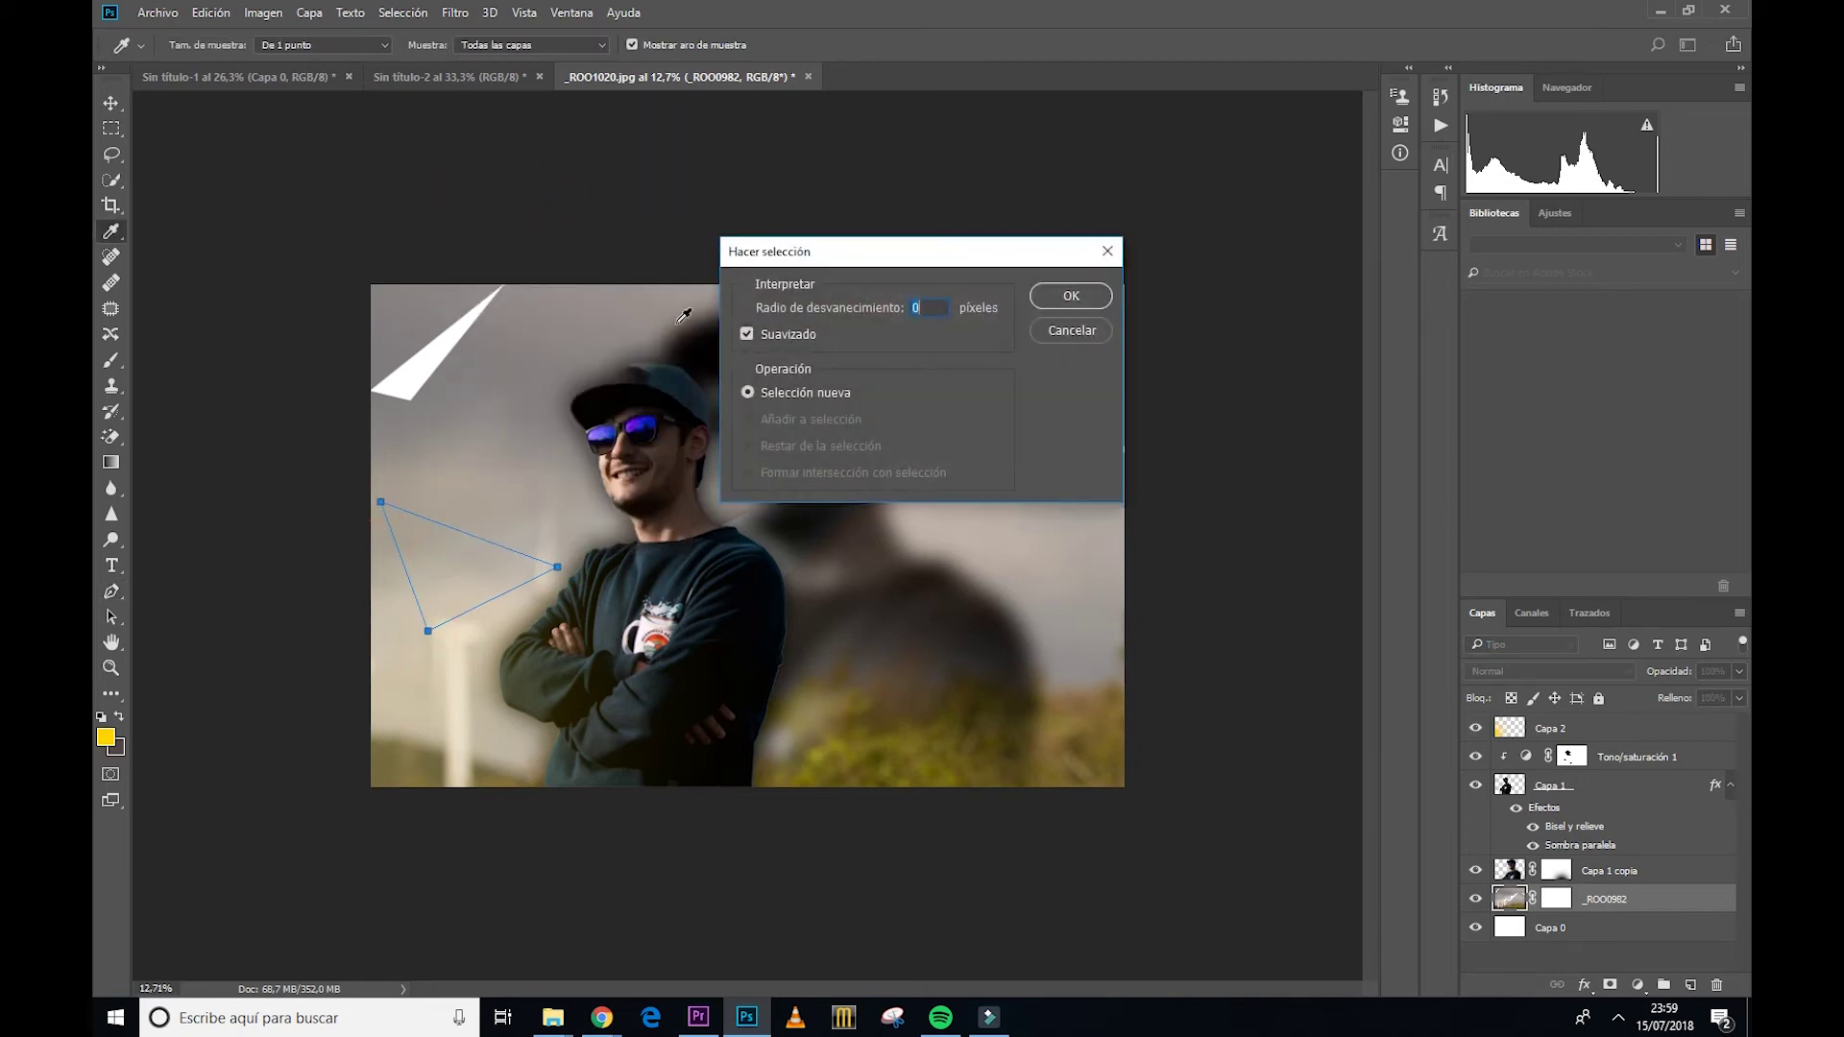
left_click(1071, 299)
key("ctrl+BackSpace")
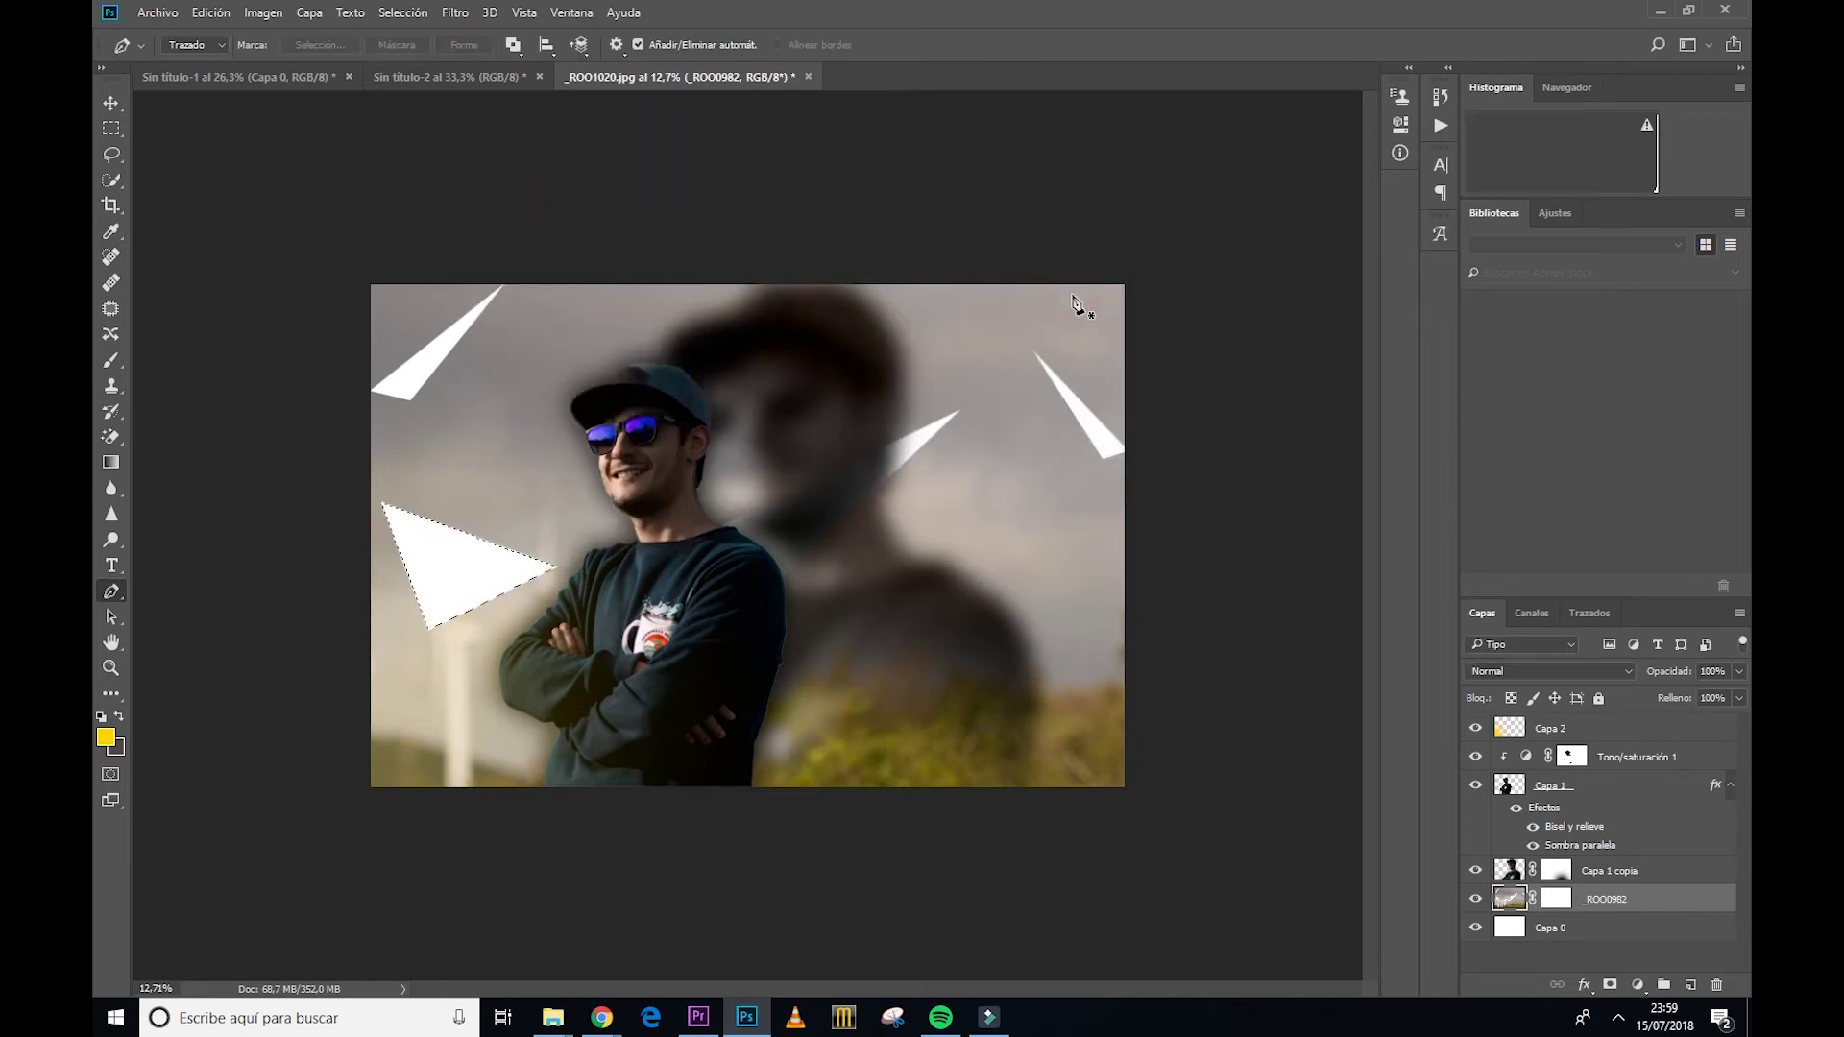
key("ctrl+d")
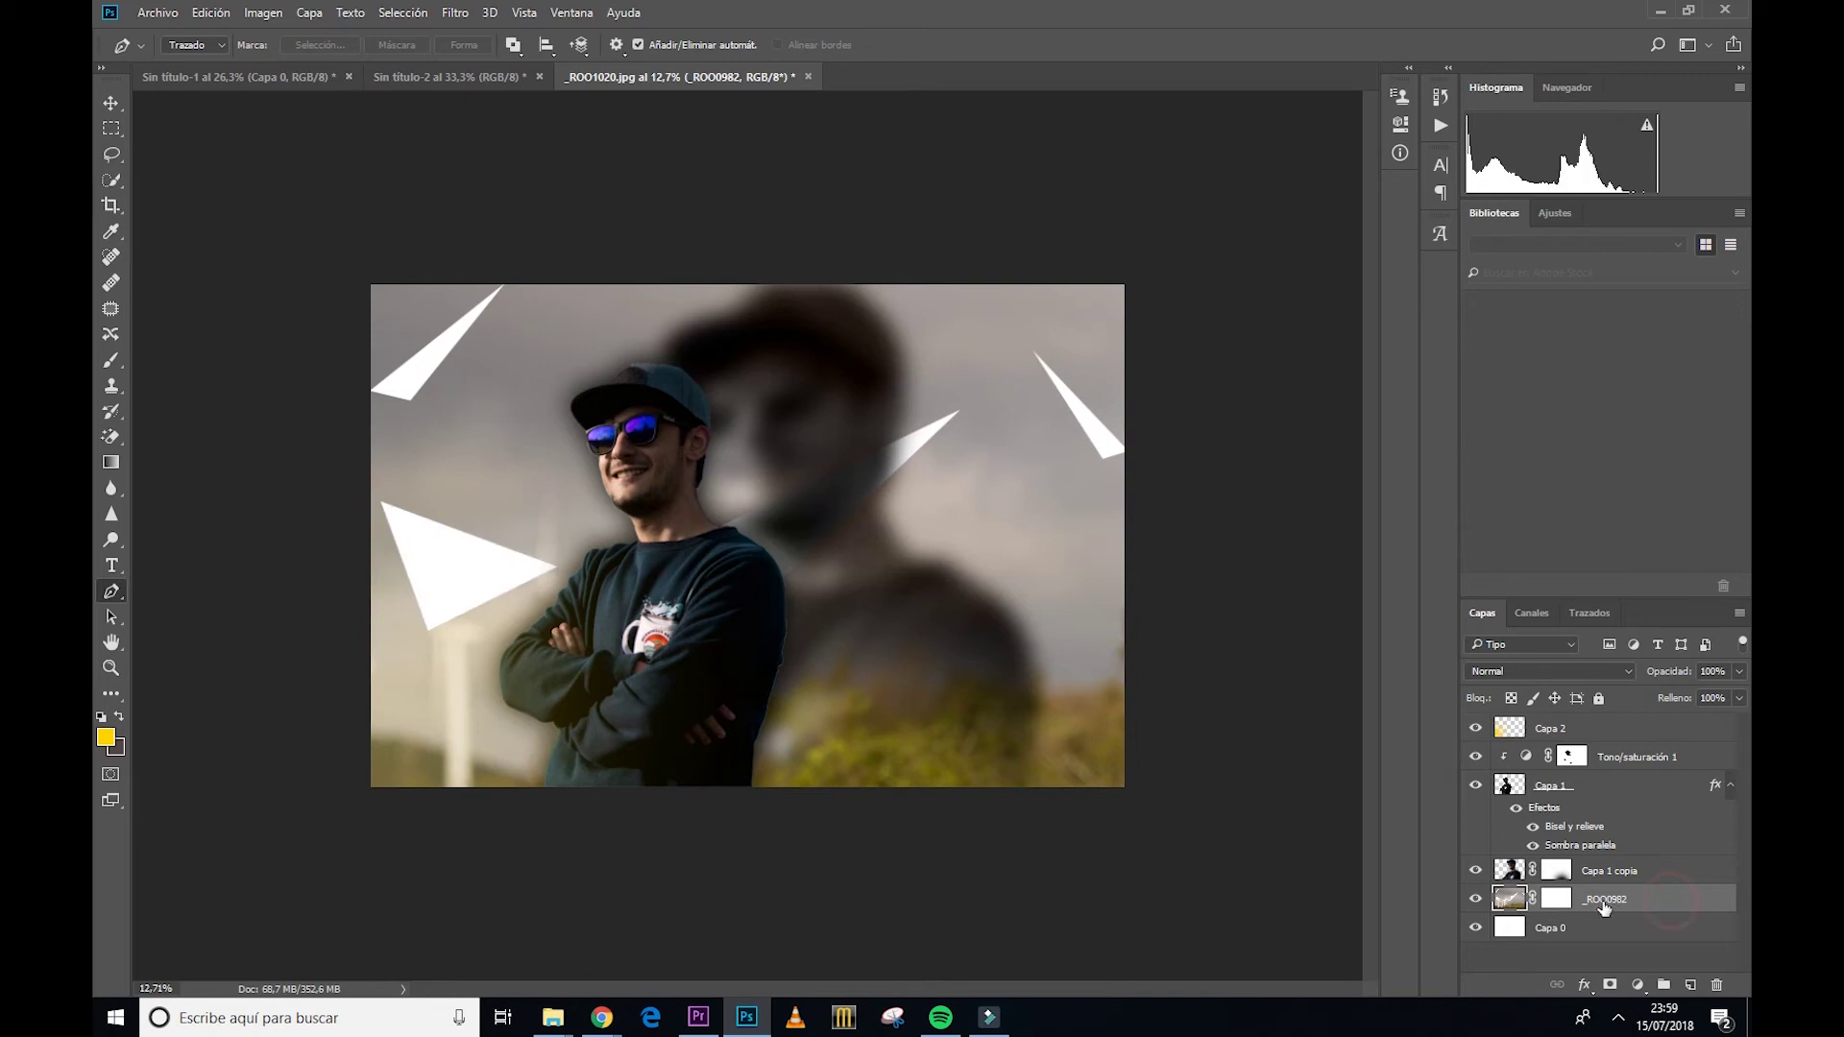
double_click(1672, 908)
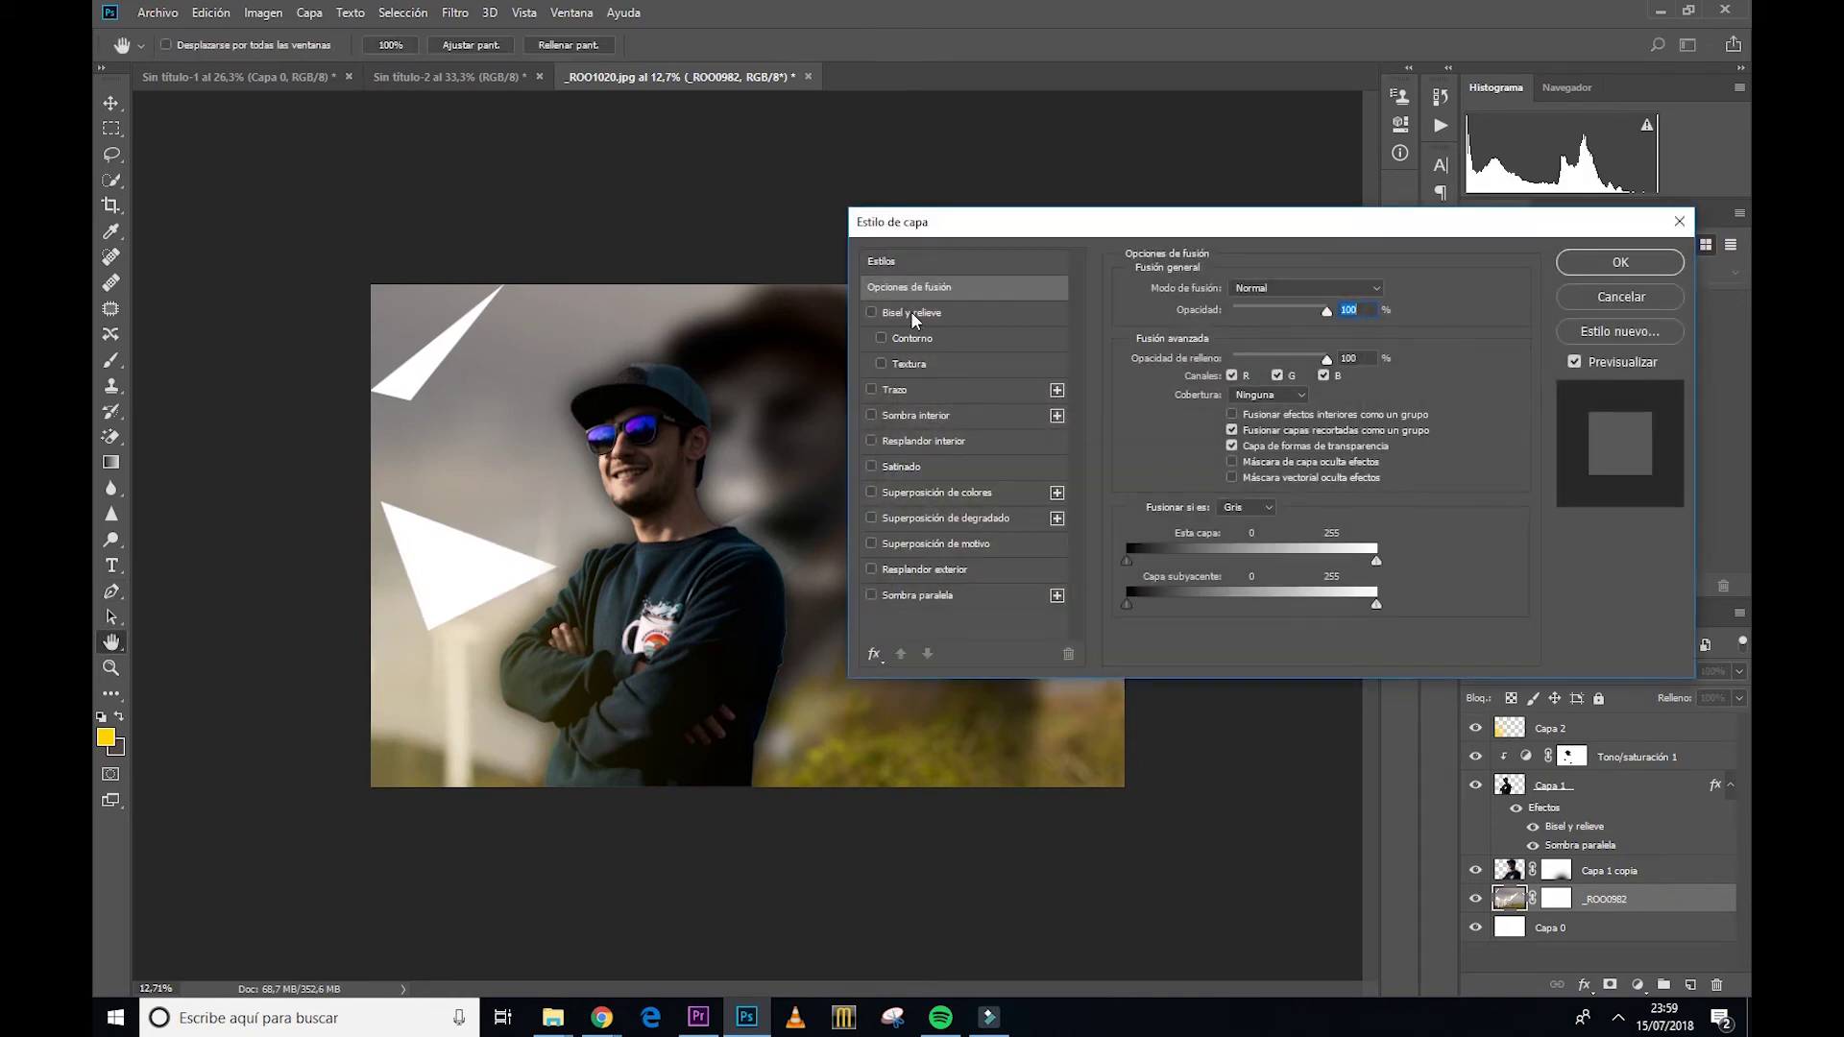
Step: Give the triangles a Bisel y relieve with Contorno and a thickened Trazo outline
left_click(912, 313)
left_click(928, 313)
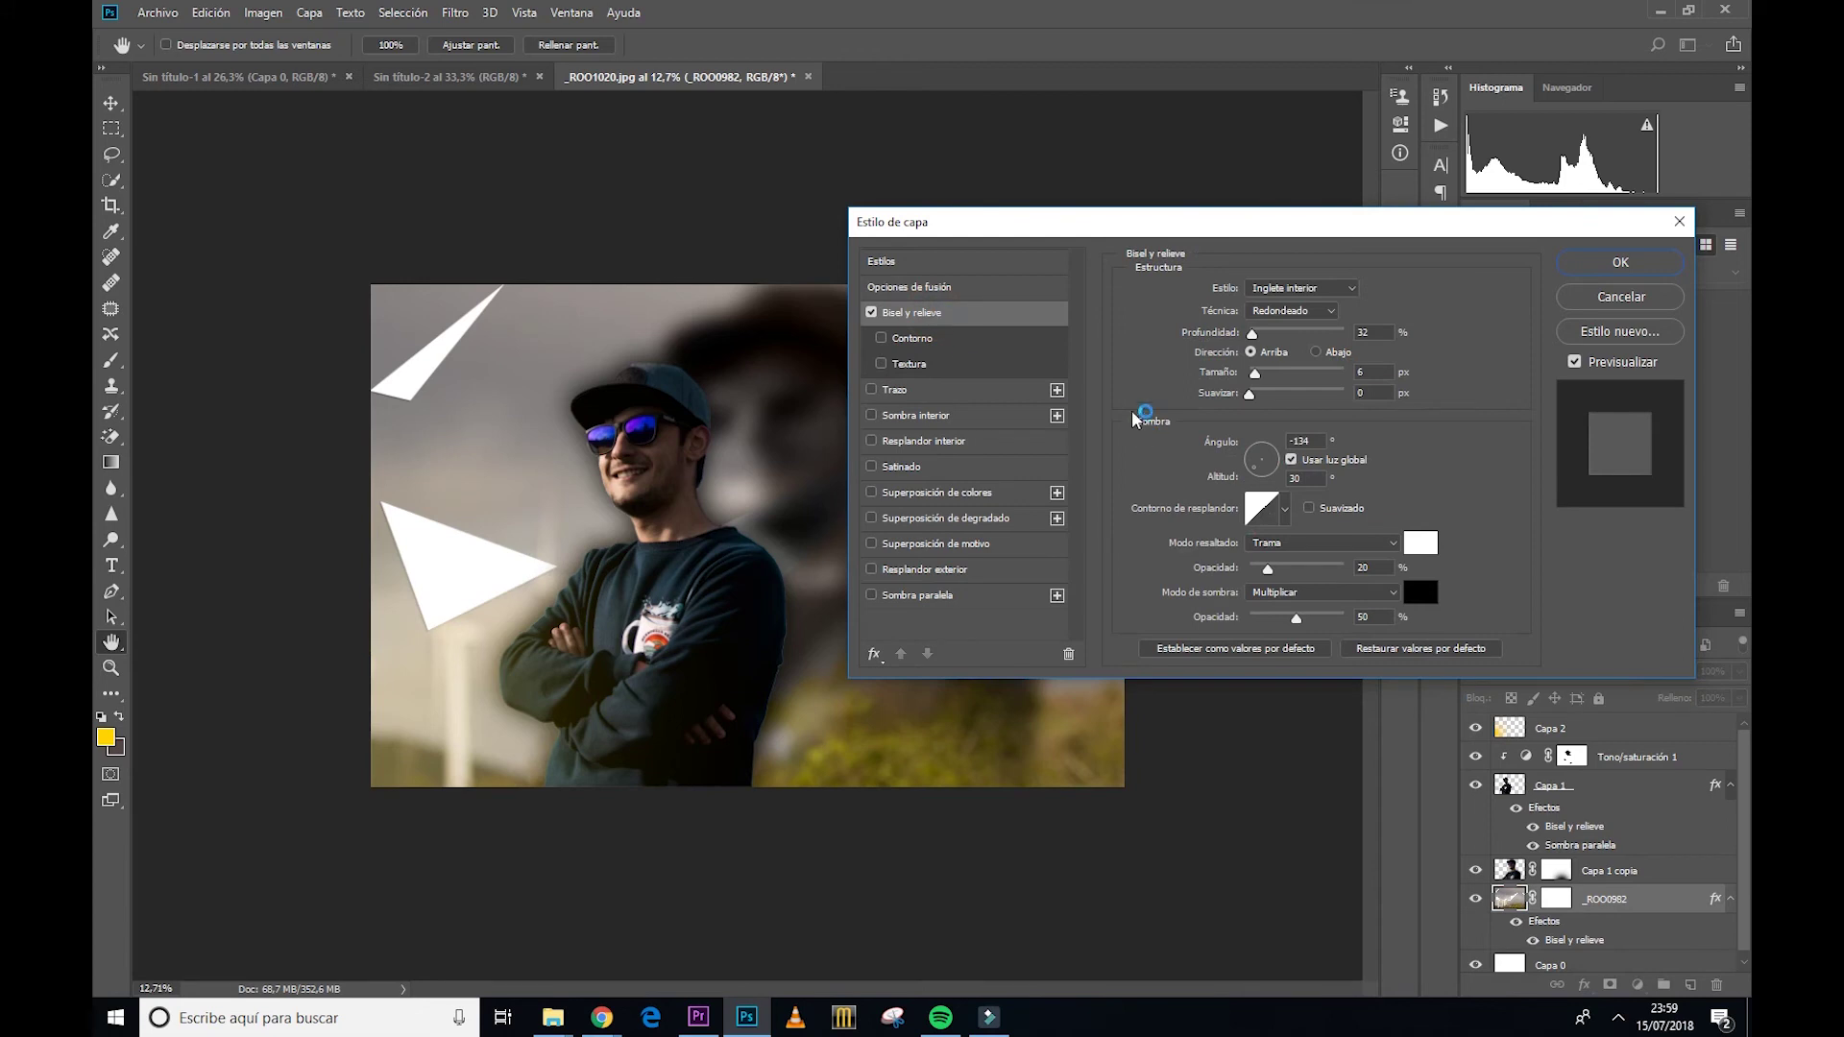
left_click(883, 340)
left_click(886, 392)
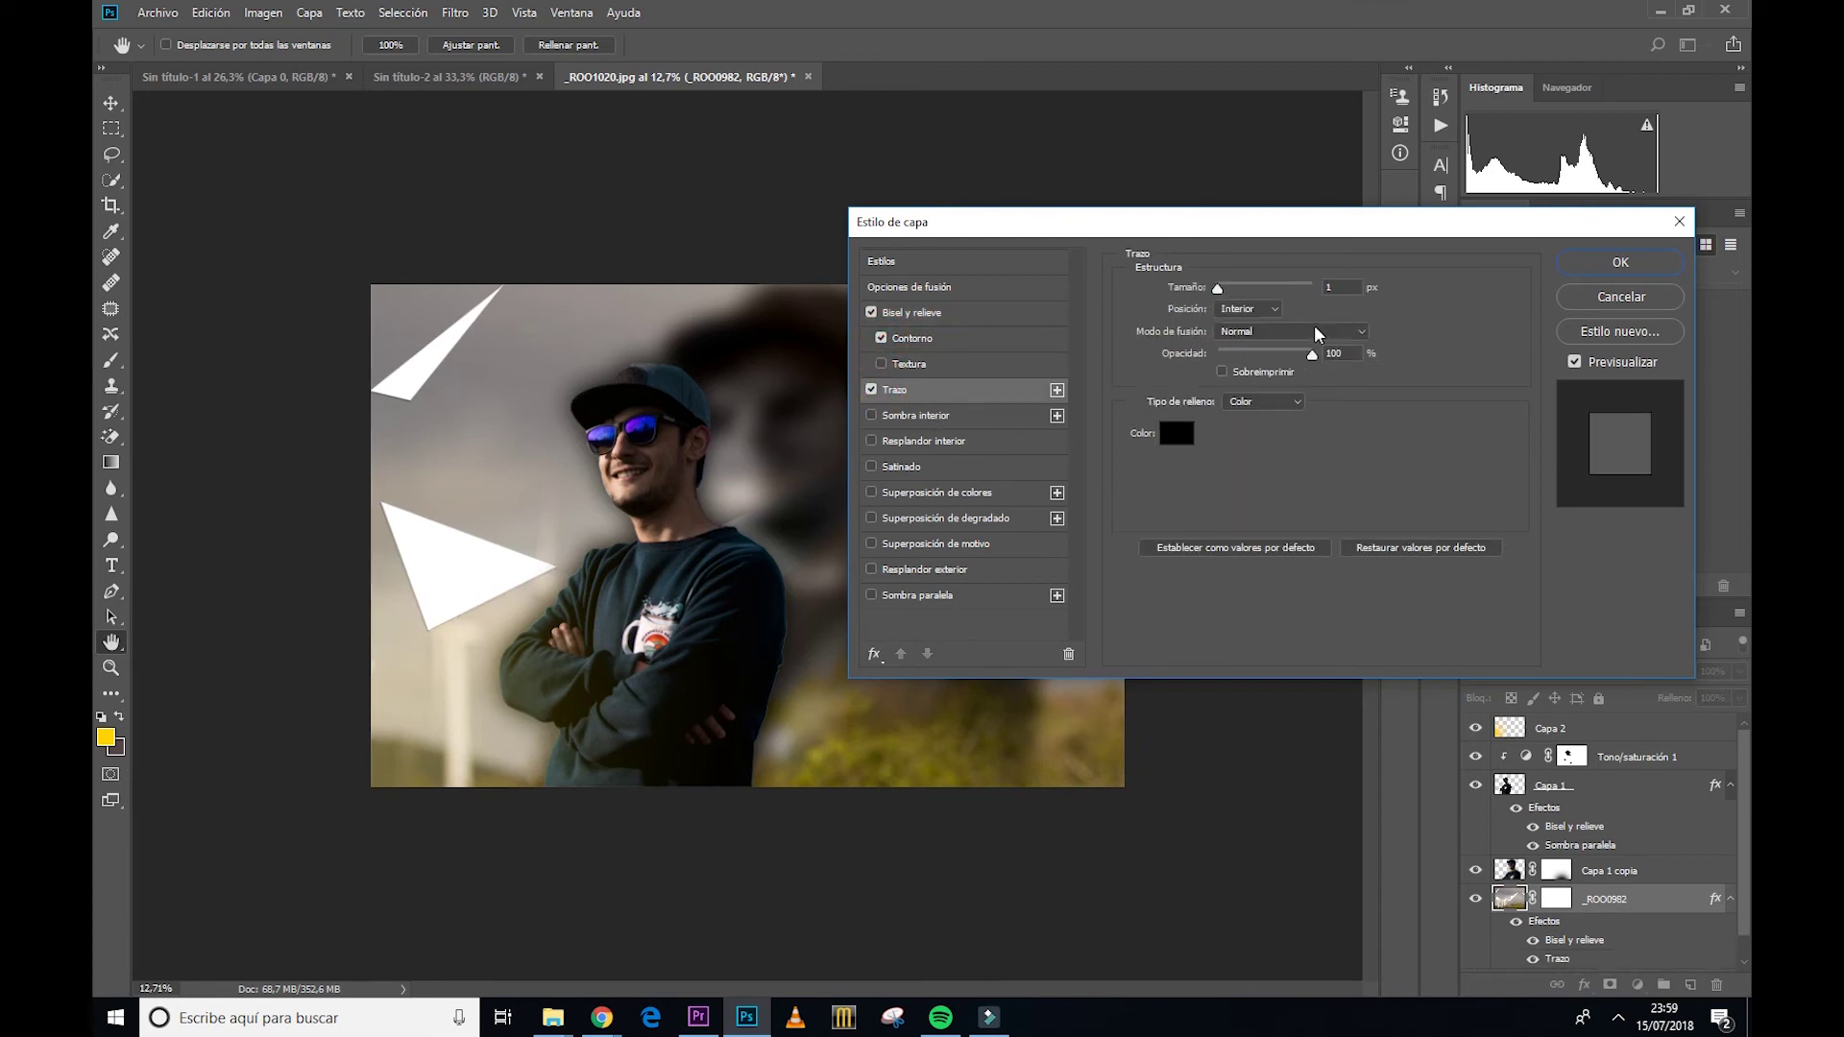
mouse_move(1220, 289)
left_mouse_down()
mouse_move(1257, 294)
mouse_move(1229, 291)
left_mouse_up()
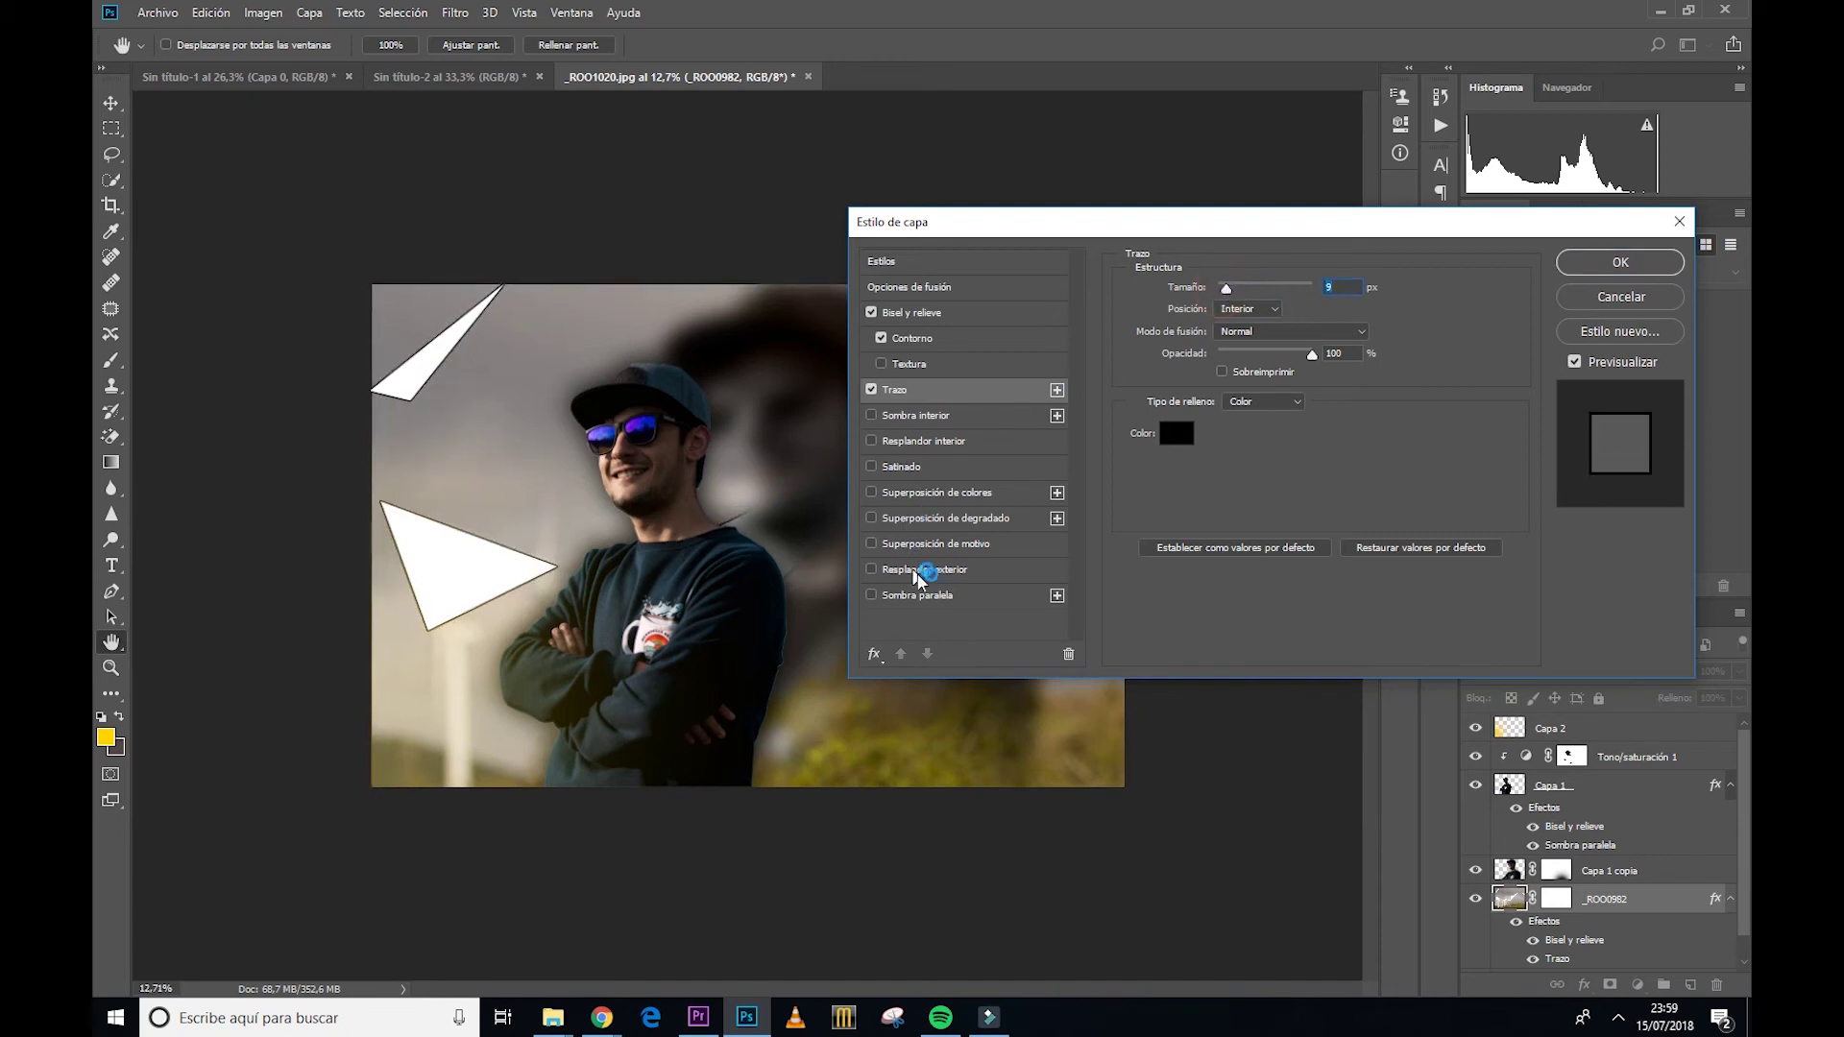
Step: Add a wider, farther Sombra paralela, deepen the bevel, and apply the effects
left_click(927, 598)
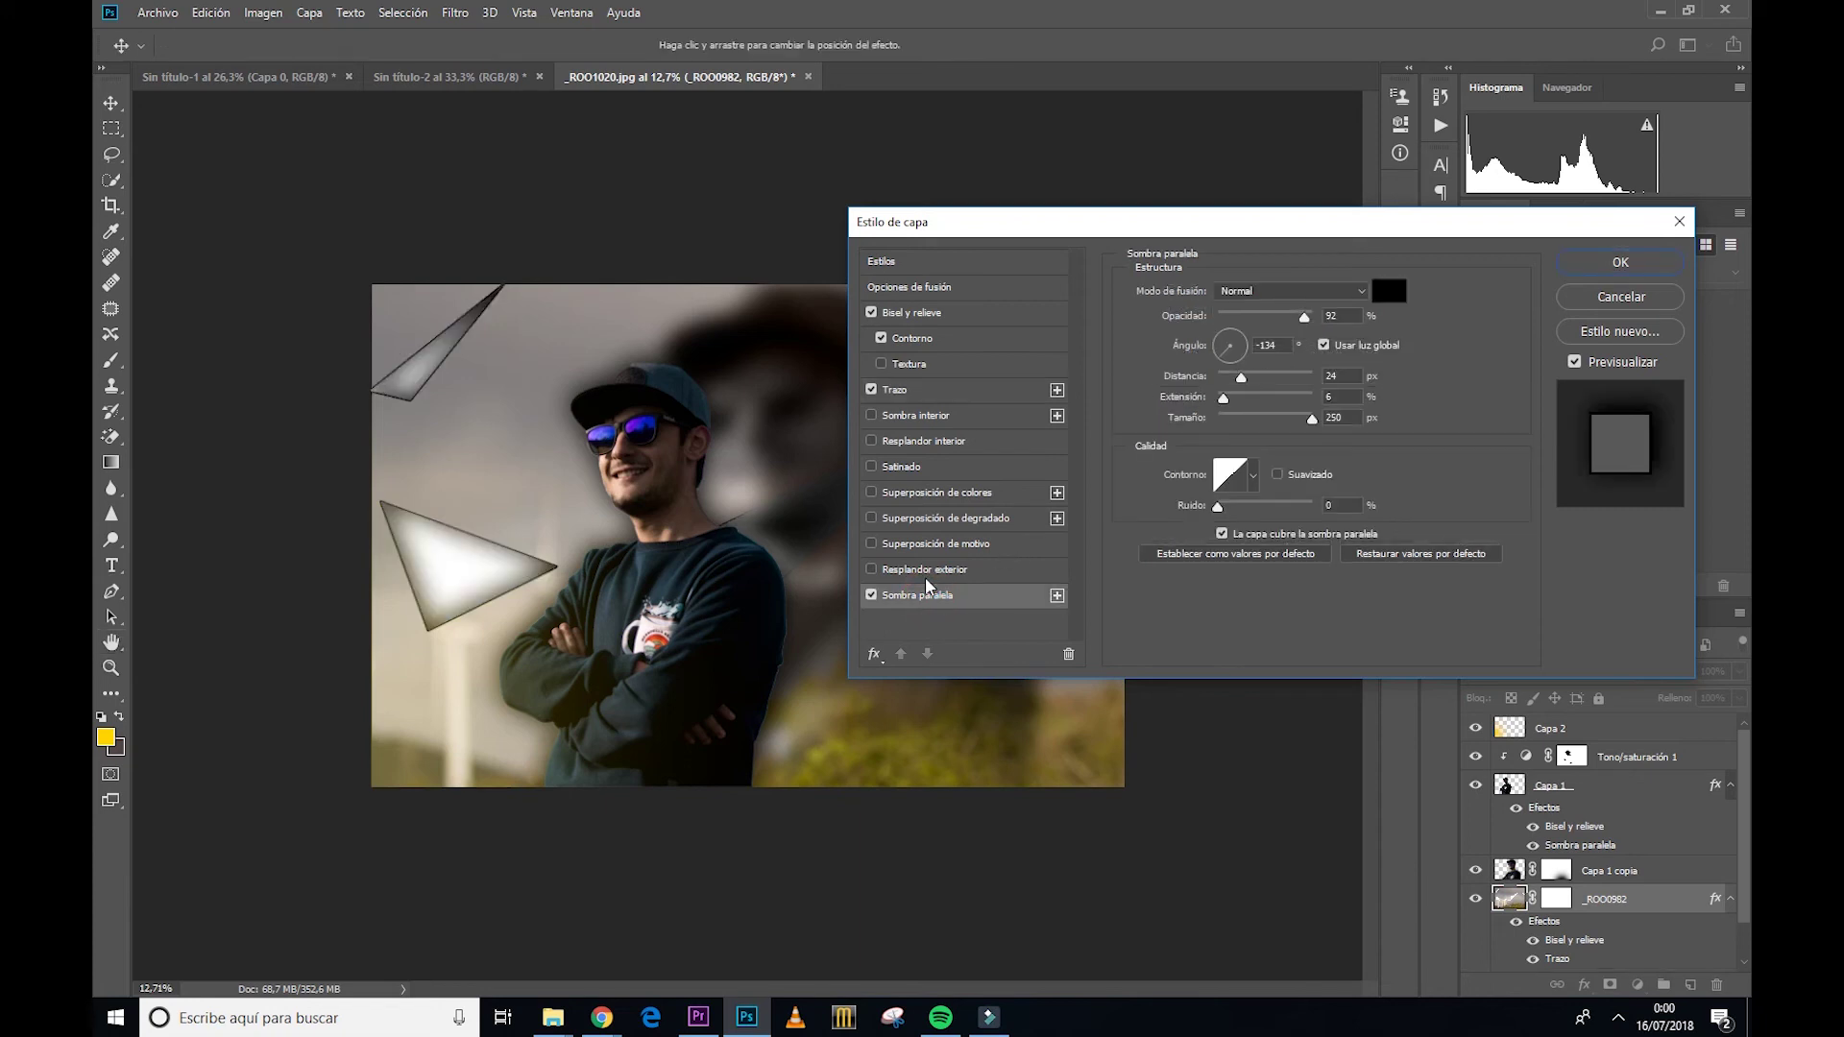
mouse_move(1240, 377)
left_mouse_down()
mouse_move(1259, 378)
mouse_move(1238, 404)
left_mouse_up()
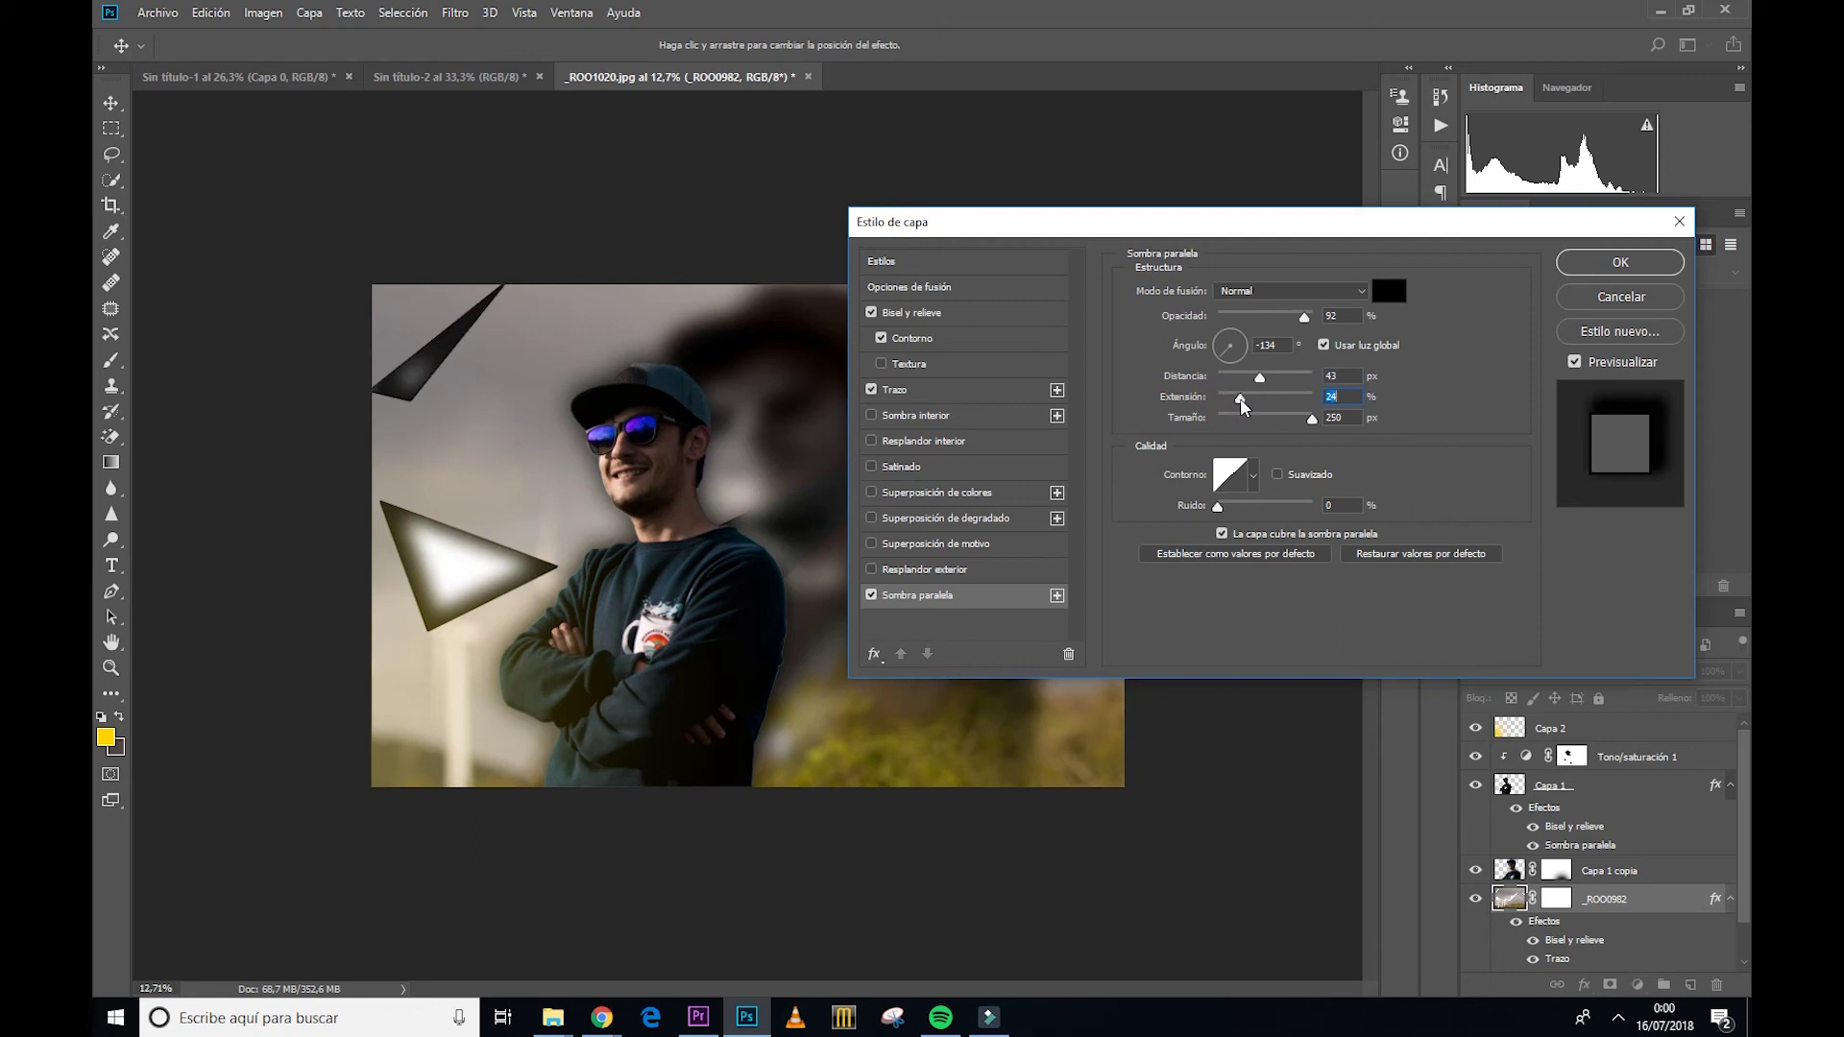
left_click(938, 309)
mouse_move(1251, 334)
left_mouse_down()
mouse_move(1289, 335)
mouse_move(1247, 340)
mouse_move(1326, 393)
left_mouse_up()
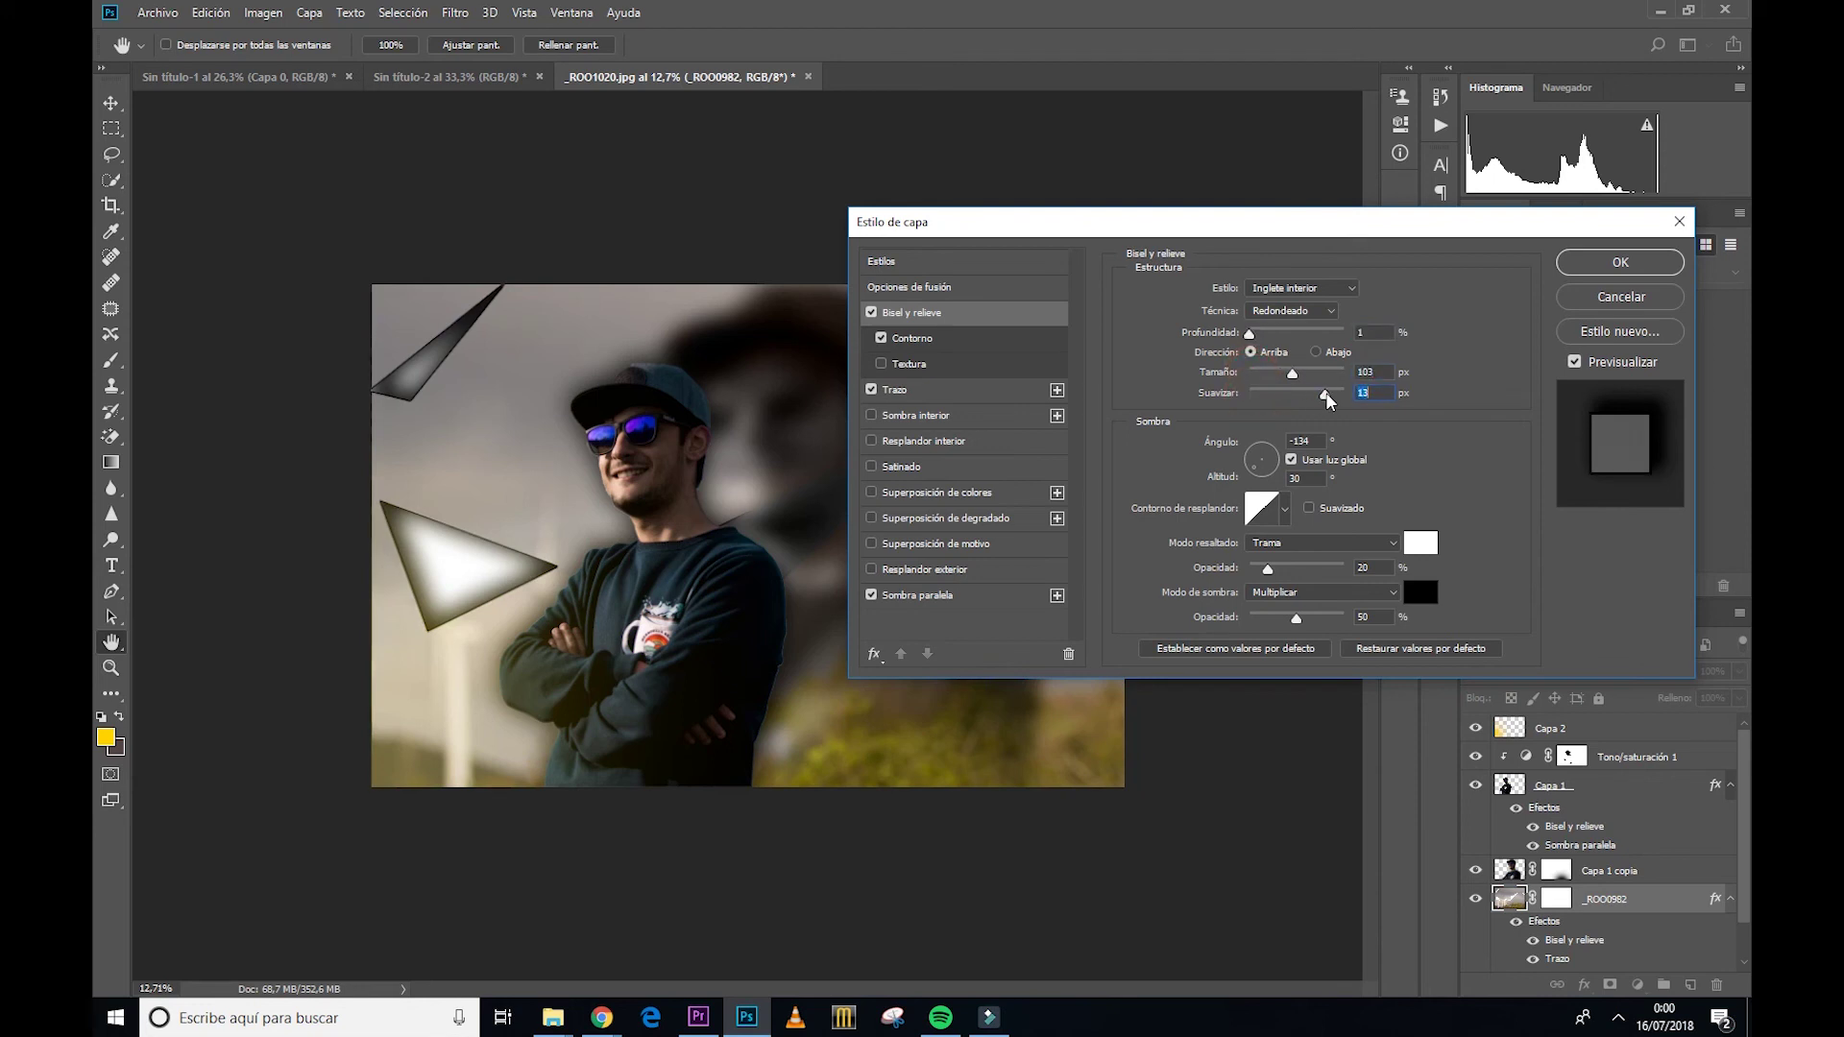
left_click(1620, 262)
key("p")
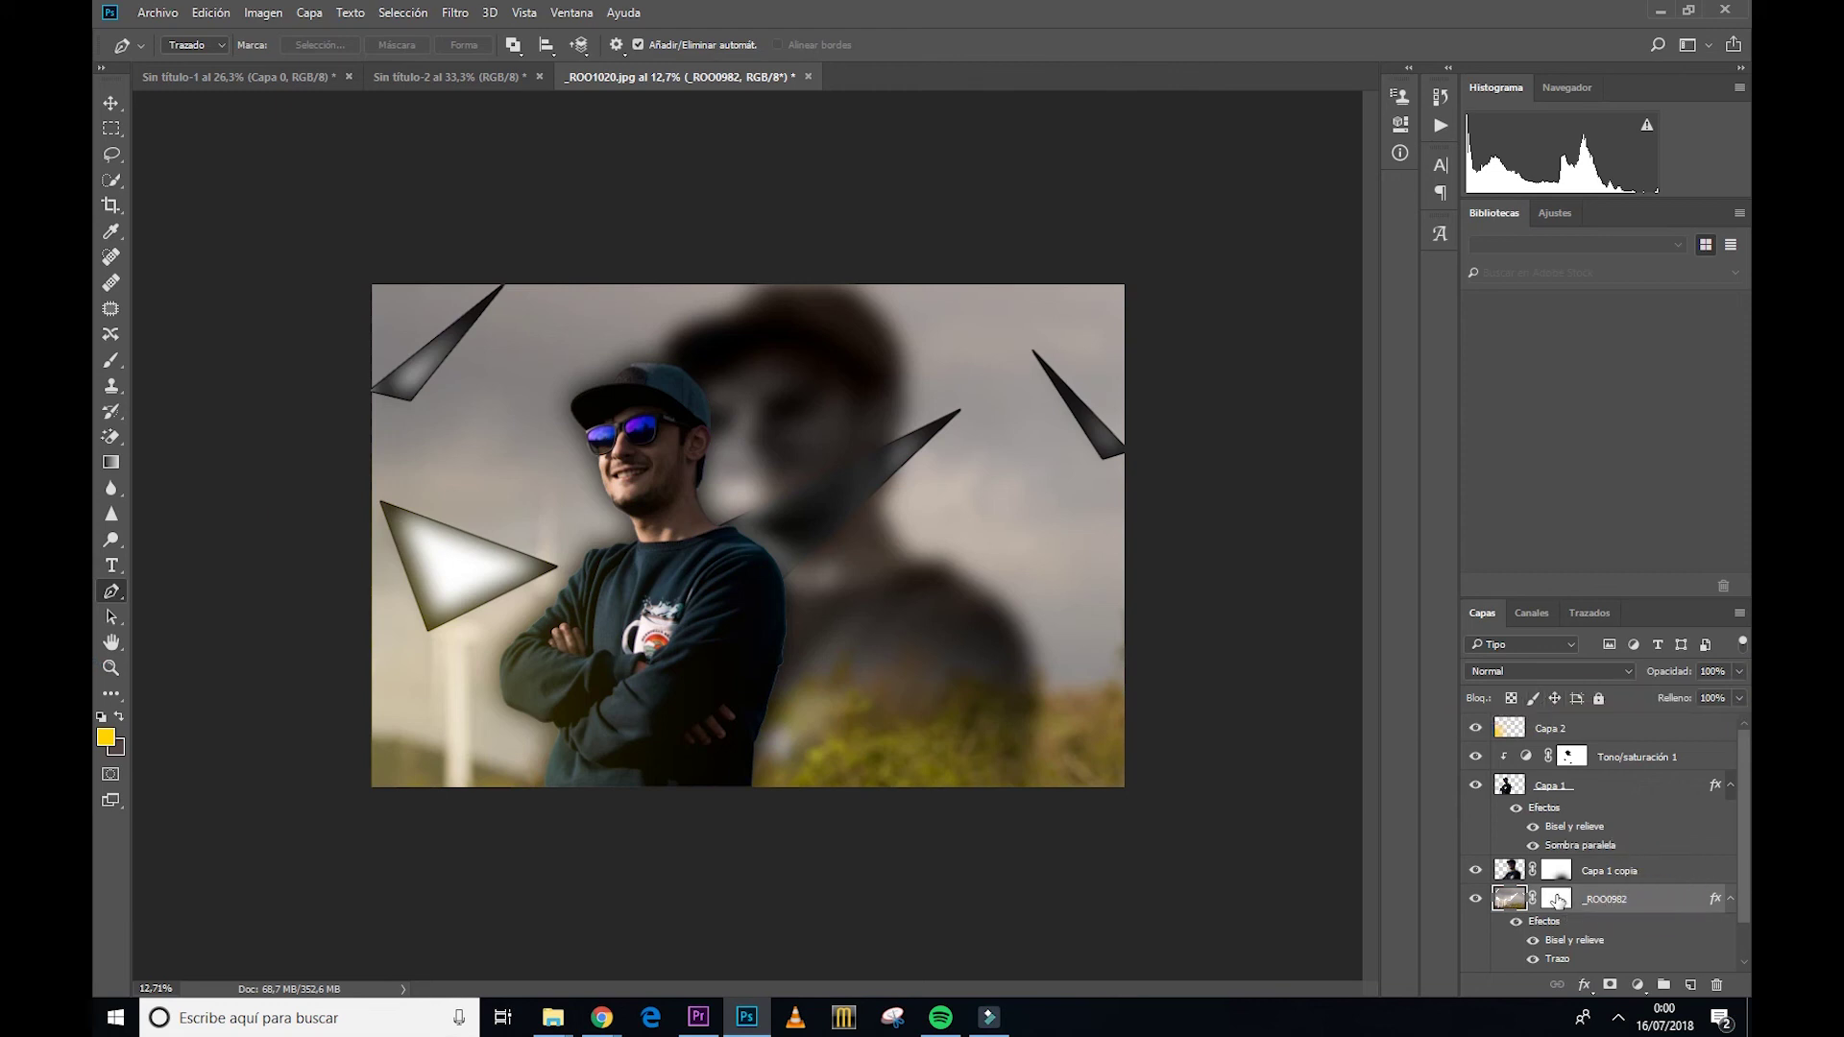
left_click(1556, 898)
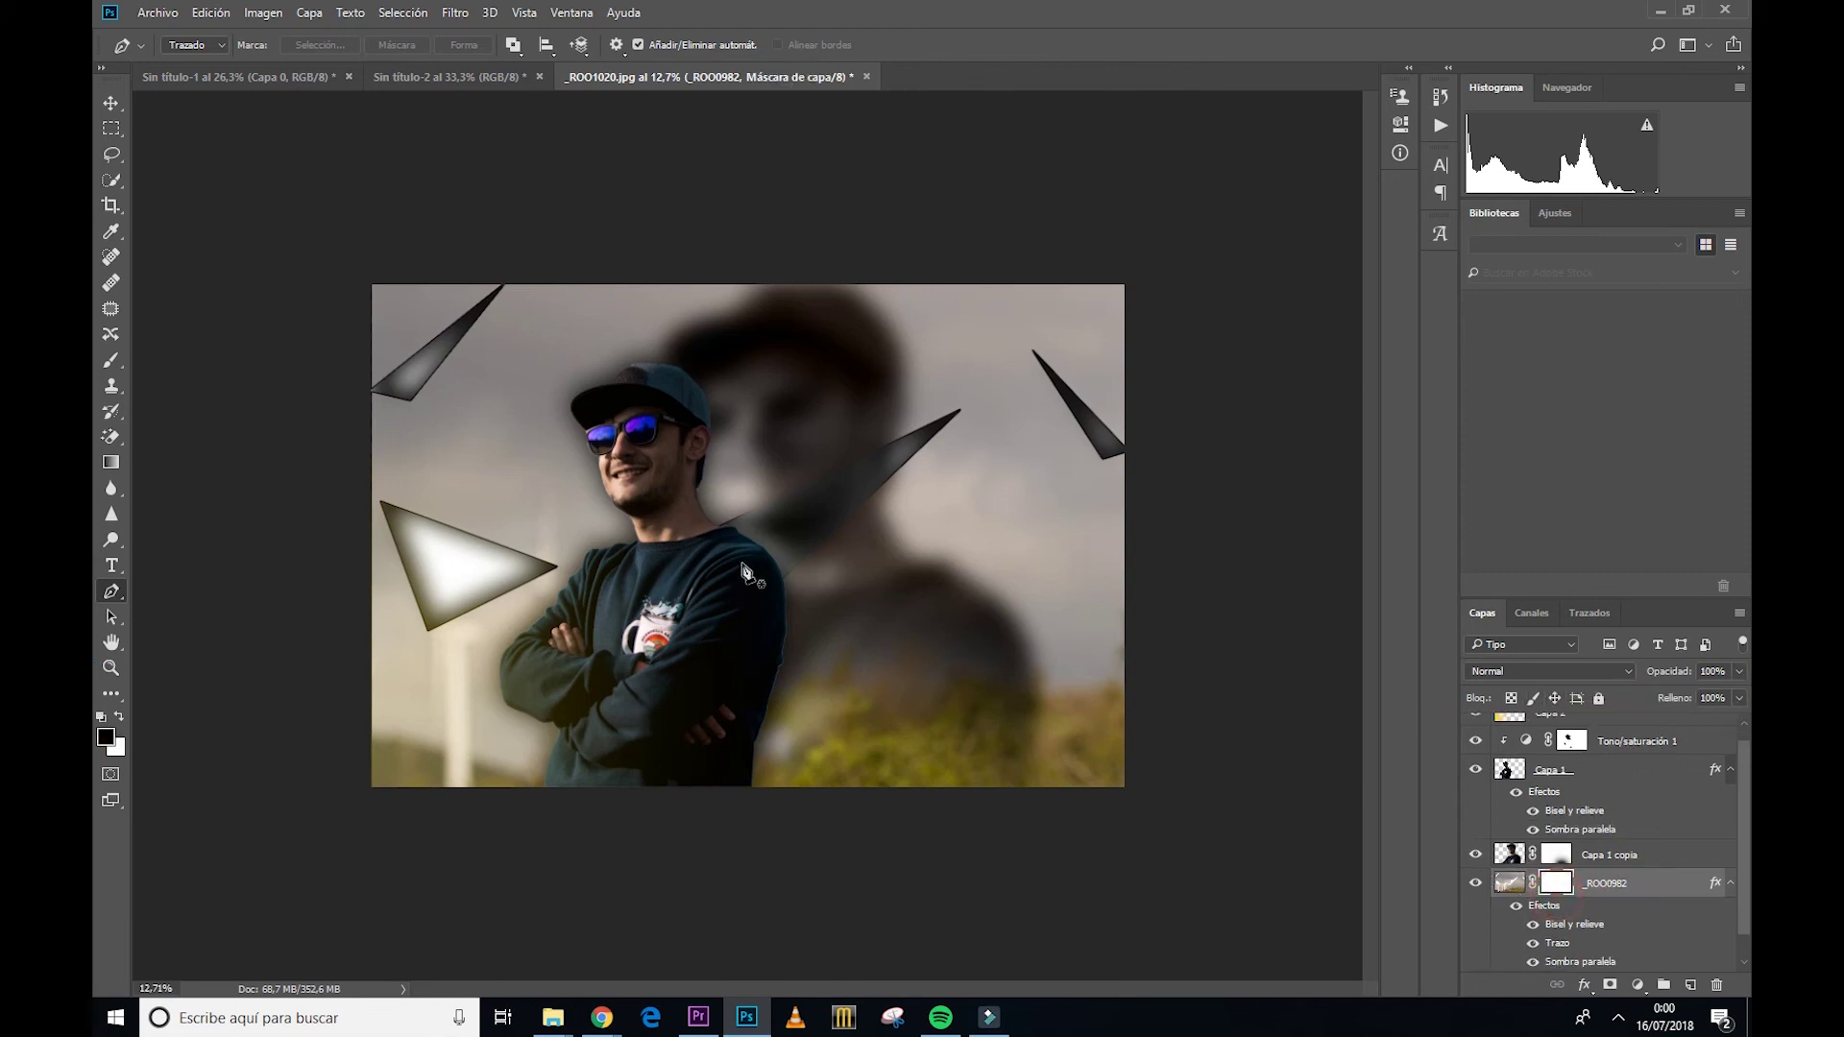
left_click(111, 360)
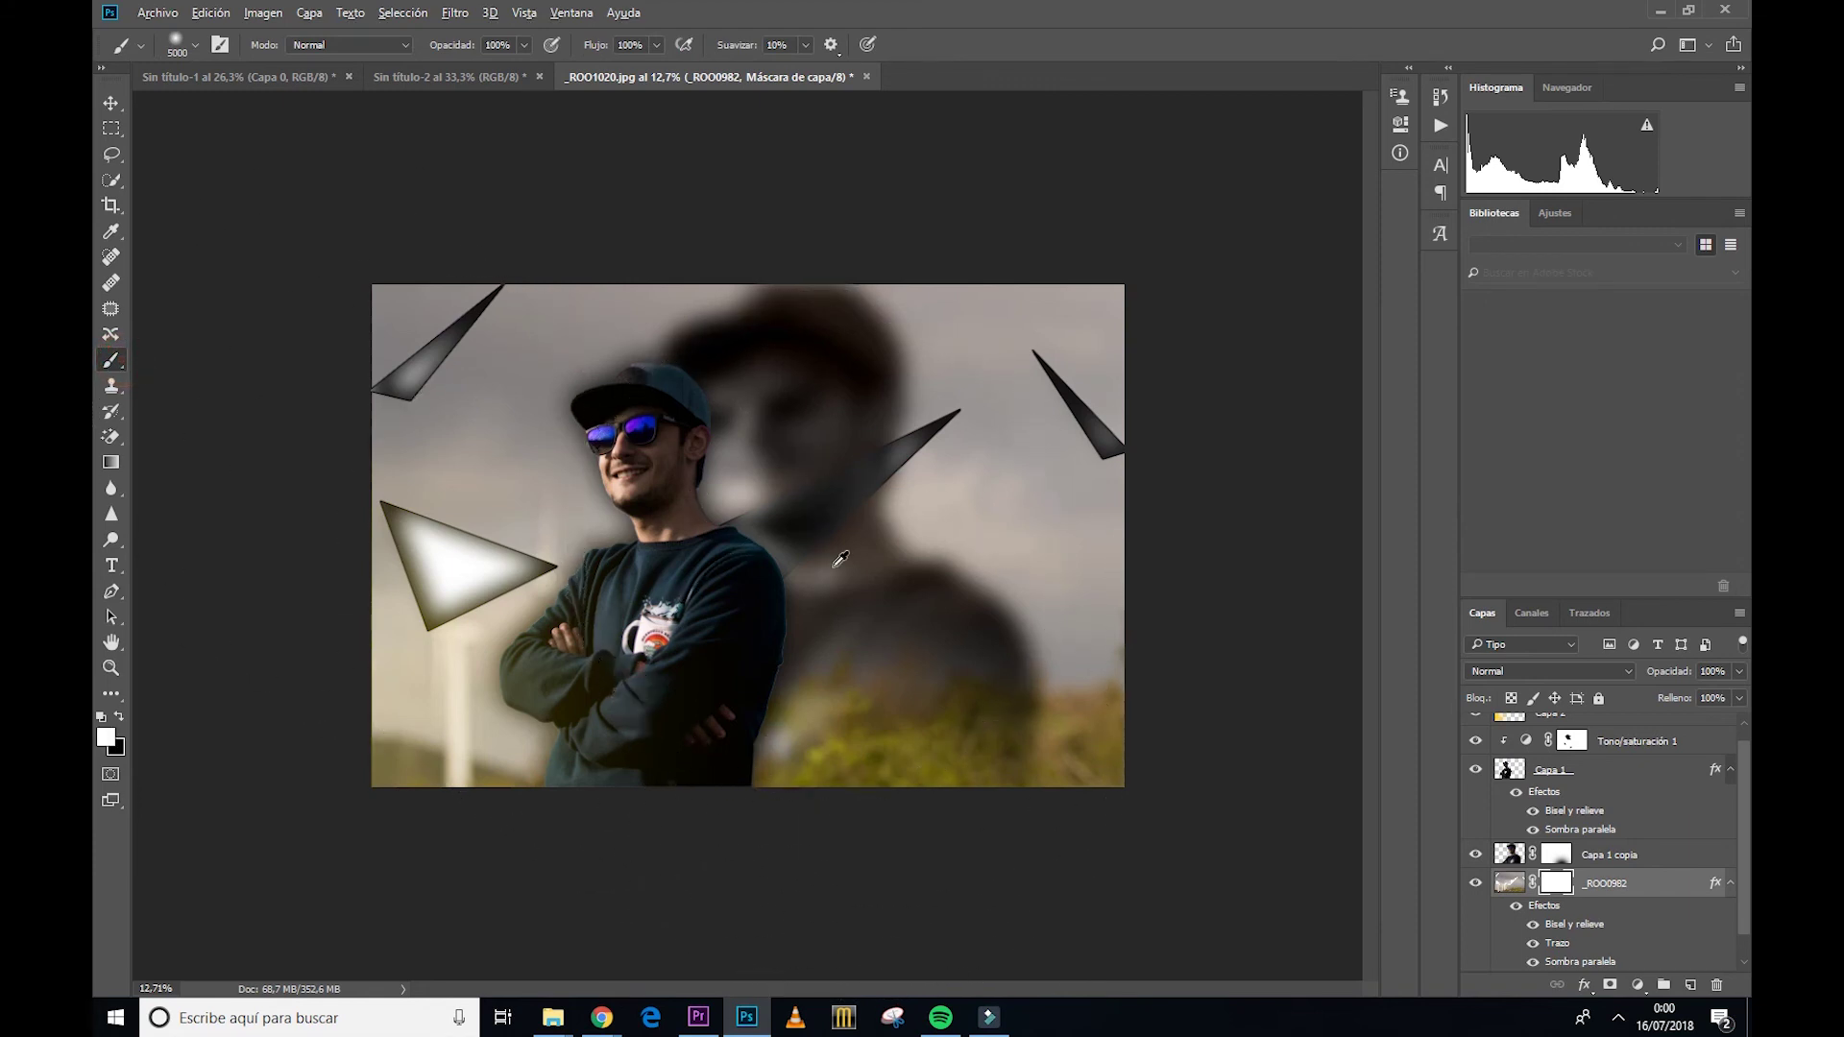
left_click_drag(831, 565, 578, 509)
left_click(119, 715)
key("x")
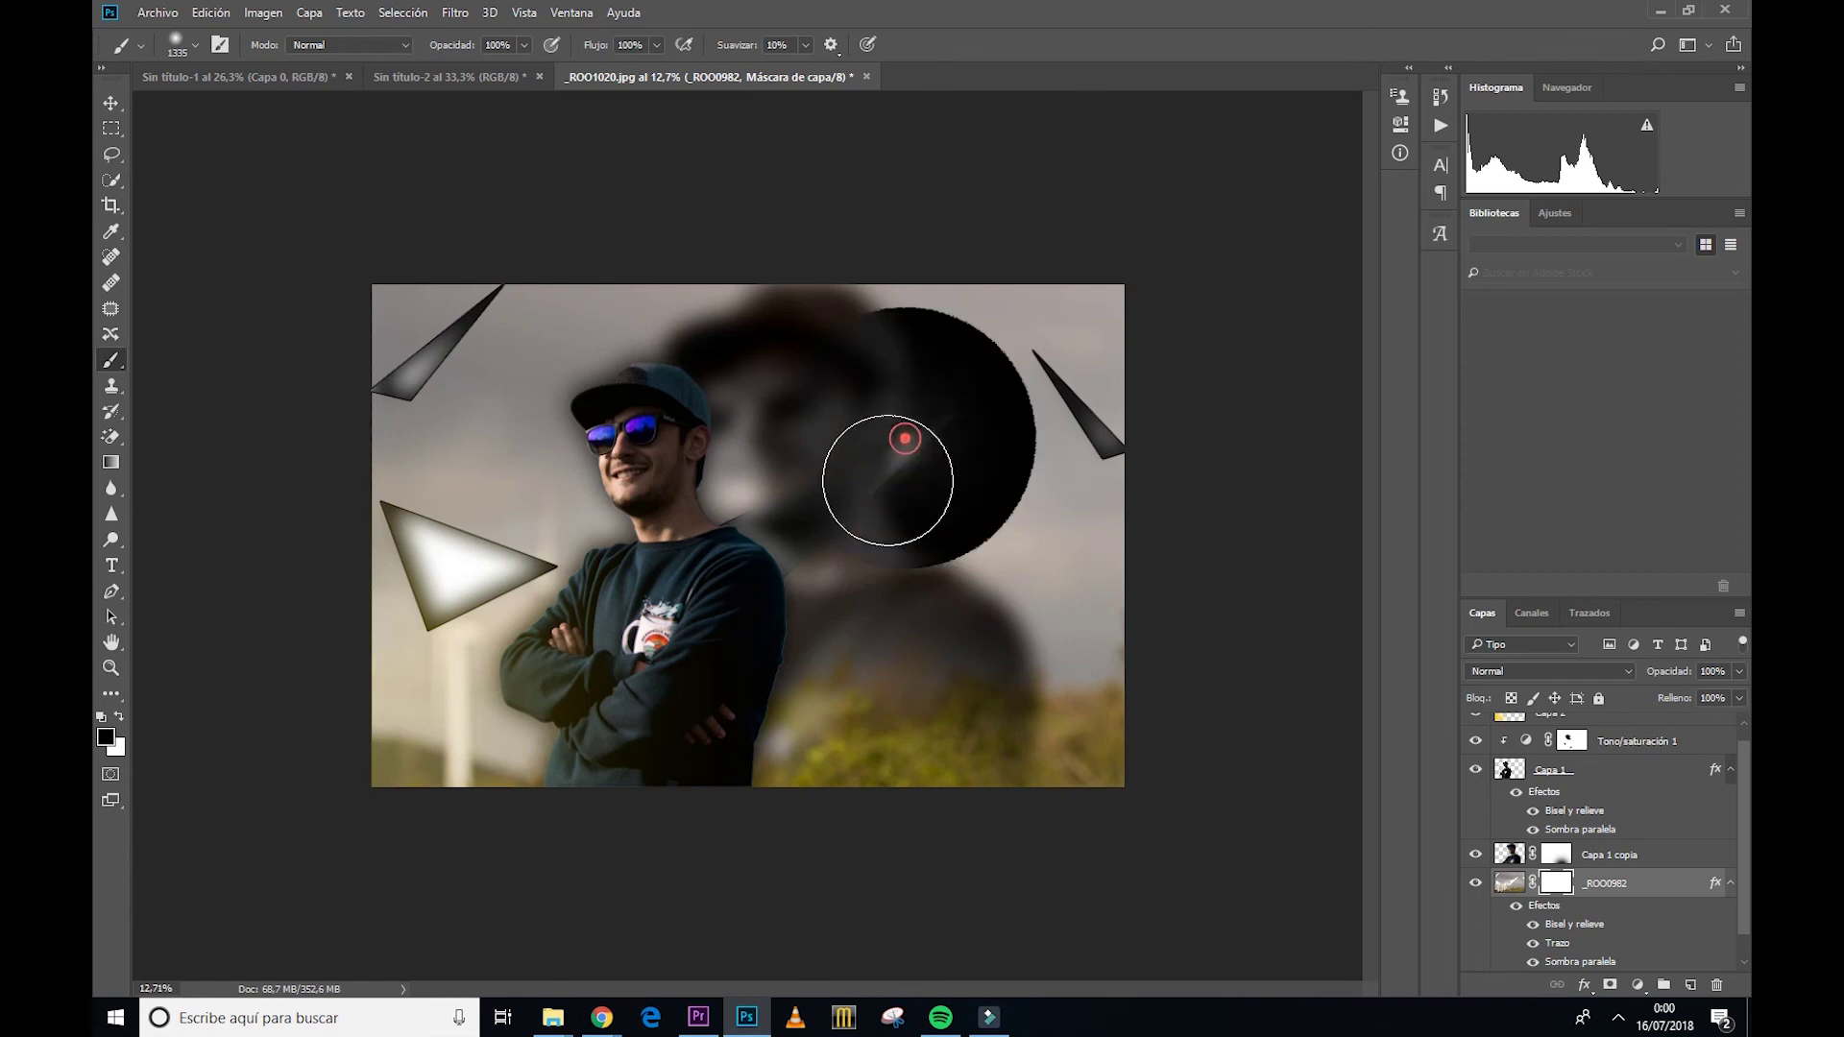
mouse_move(864, 490)
left_mouse_down()
mouse_move(801, 478)
mouse_move(810, 416)
left_mouse_up()
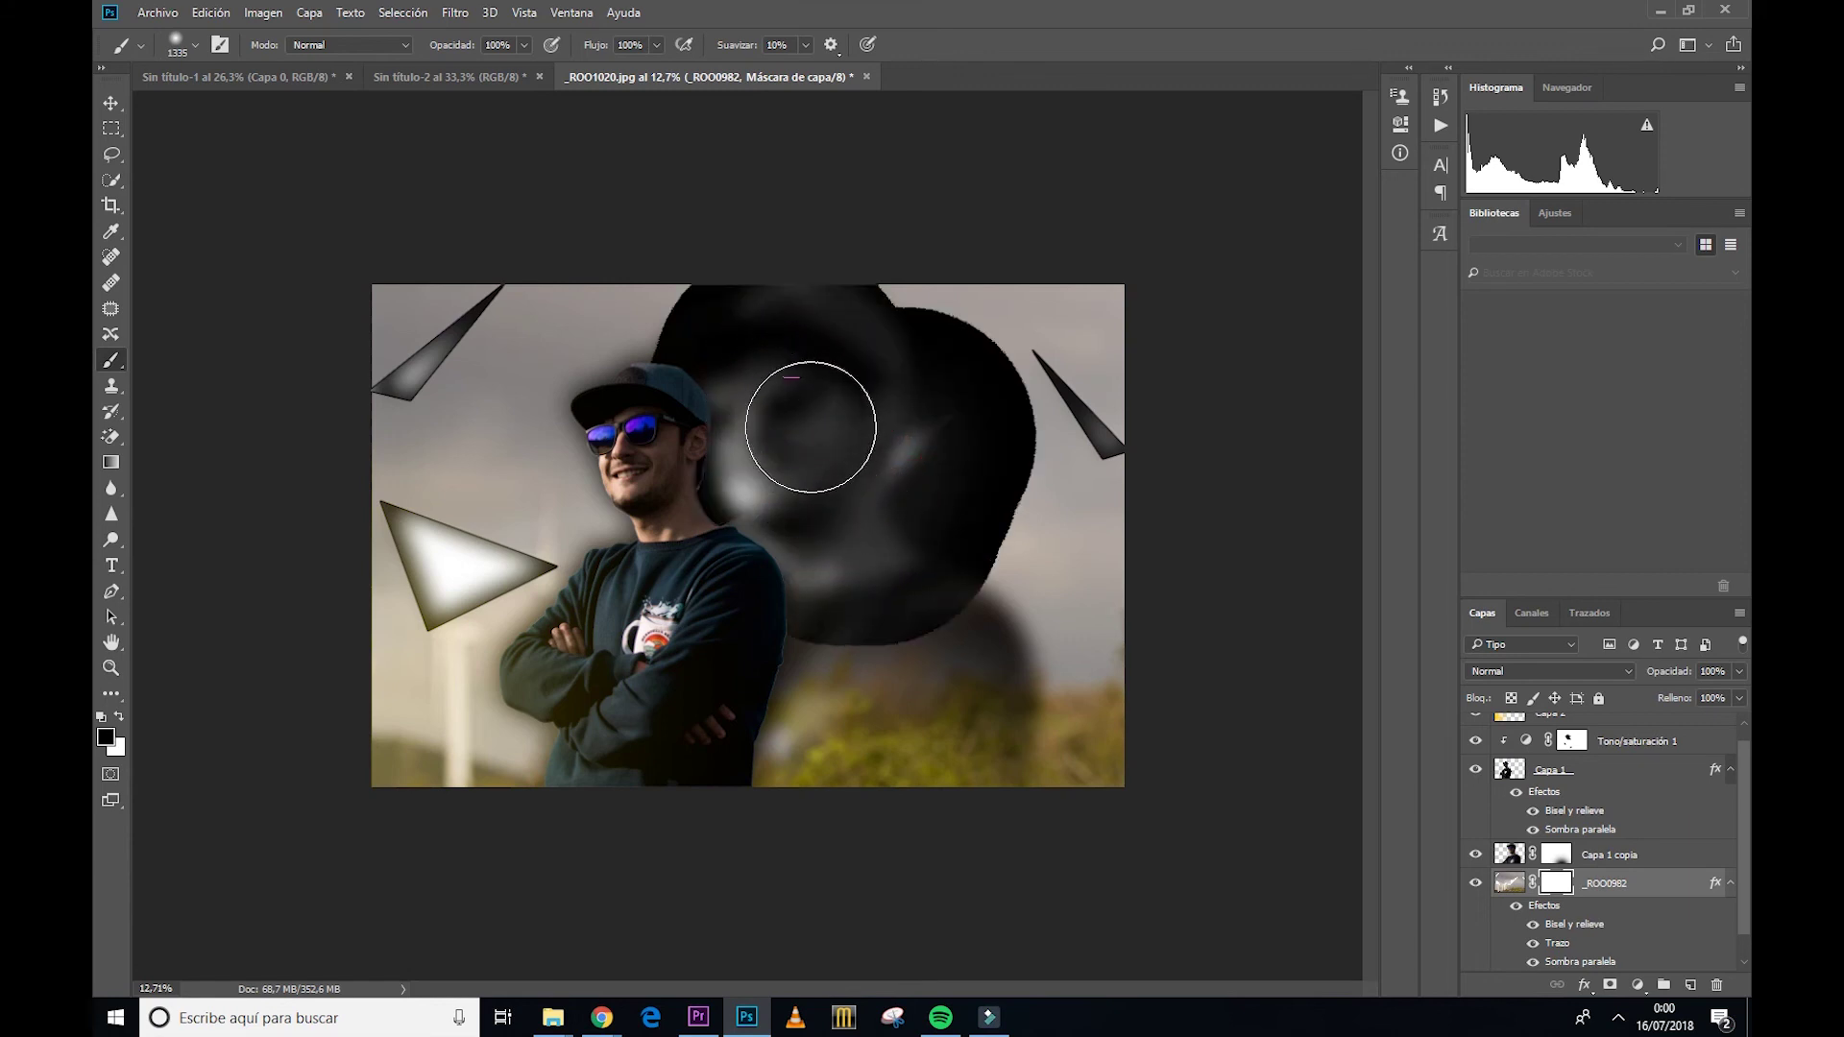
key("ctrl+z")
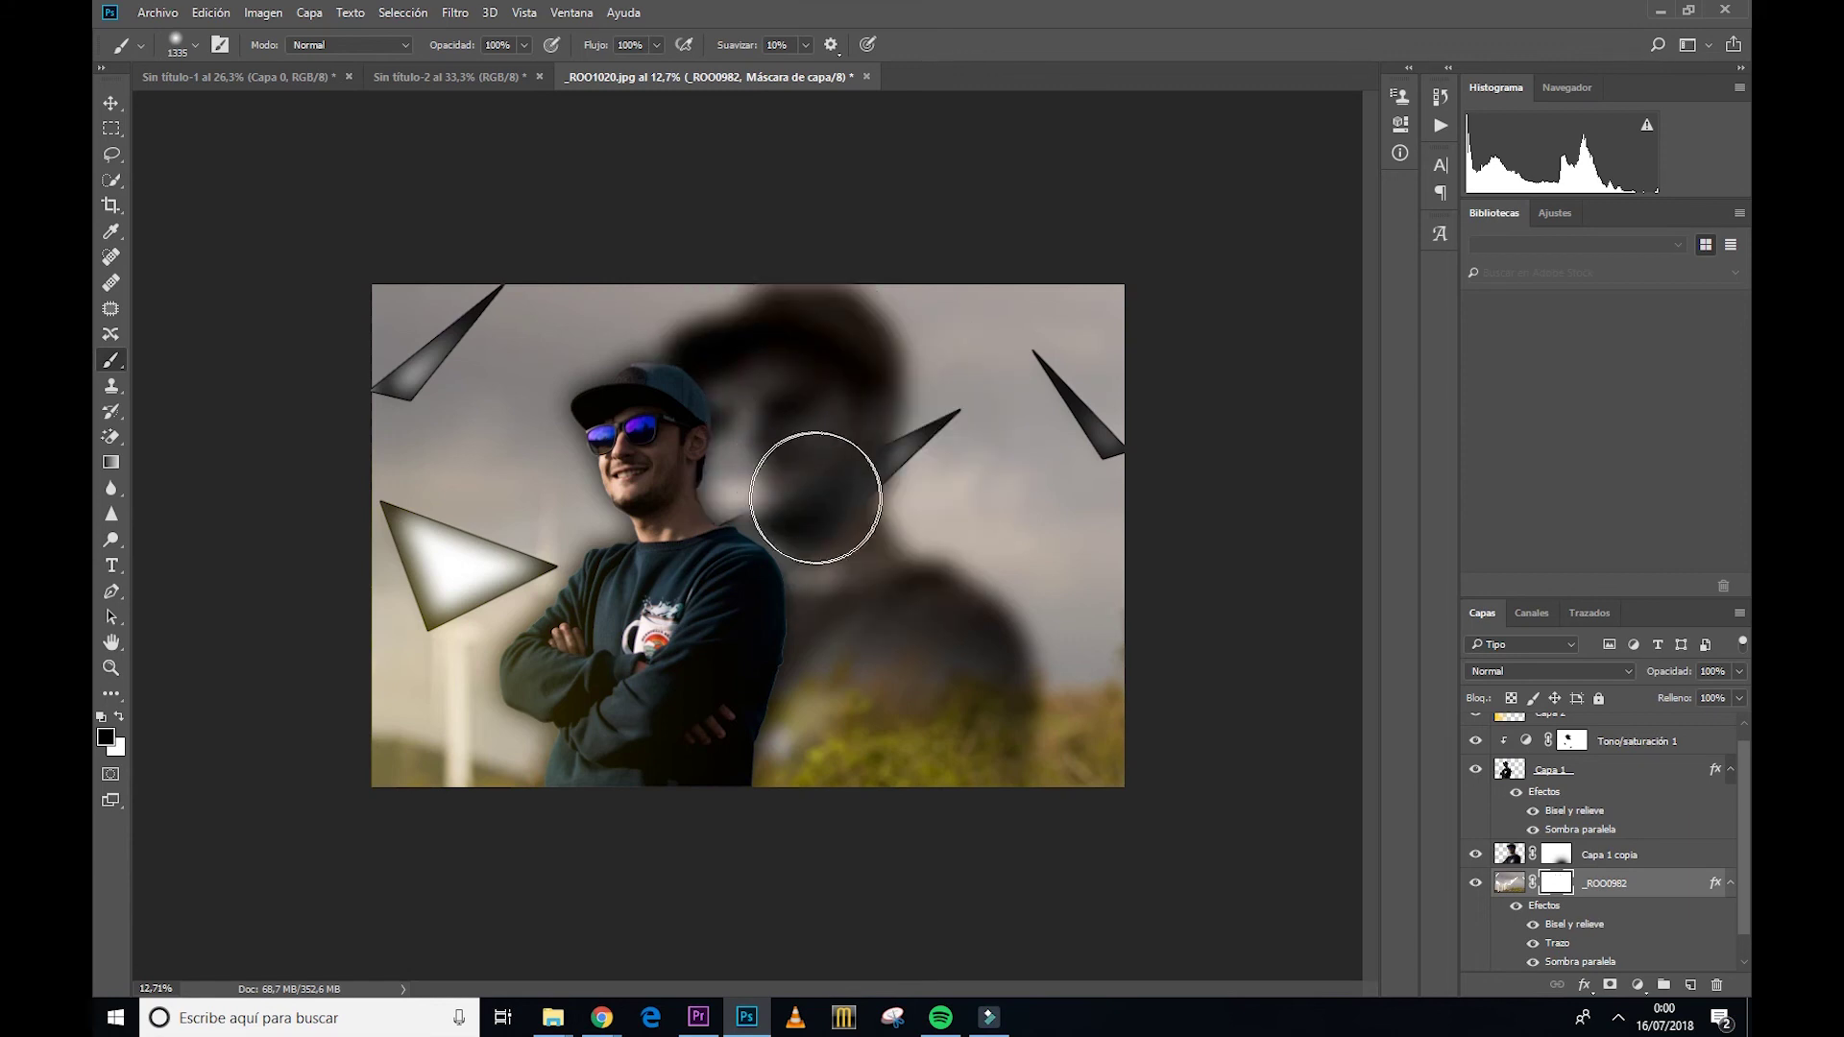
left_click(113, 100)
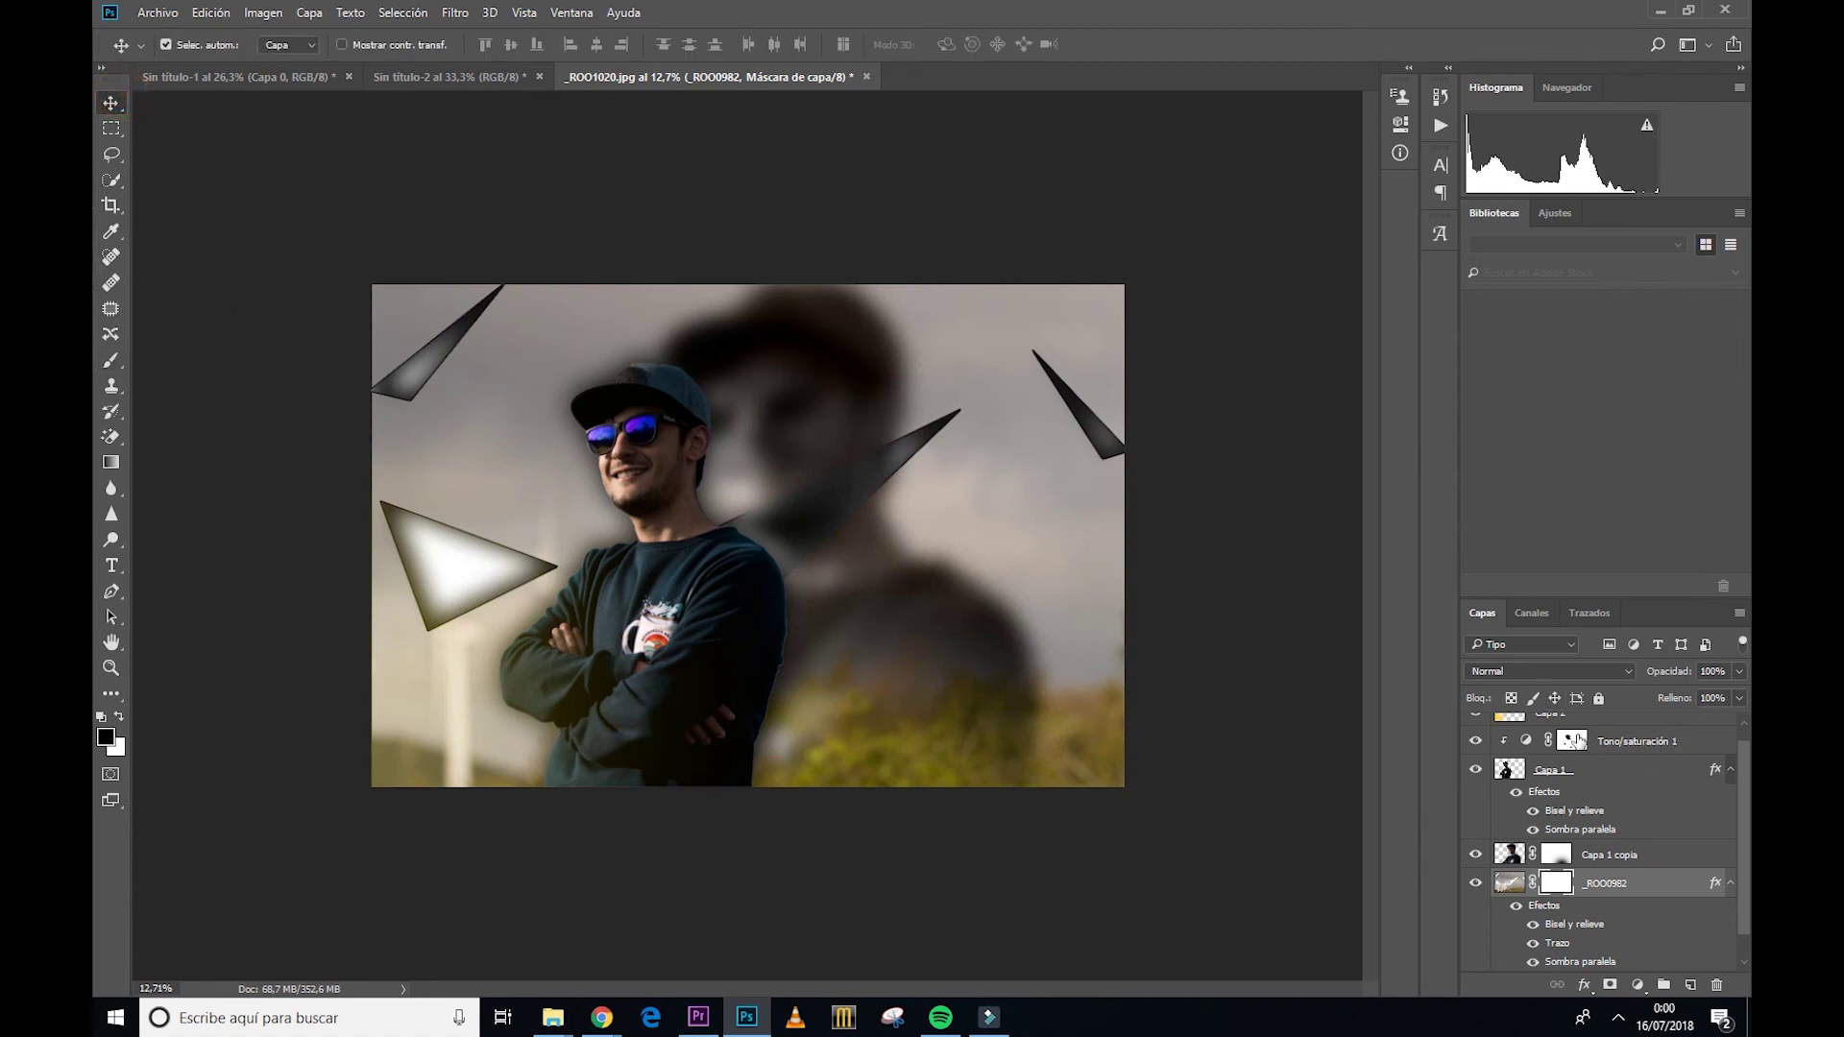